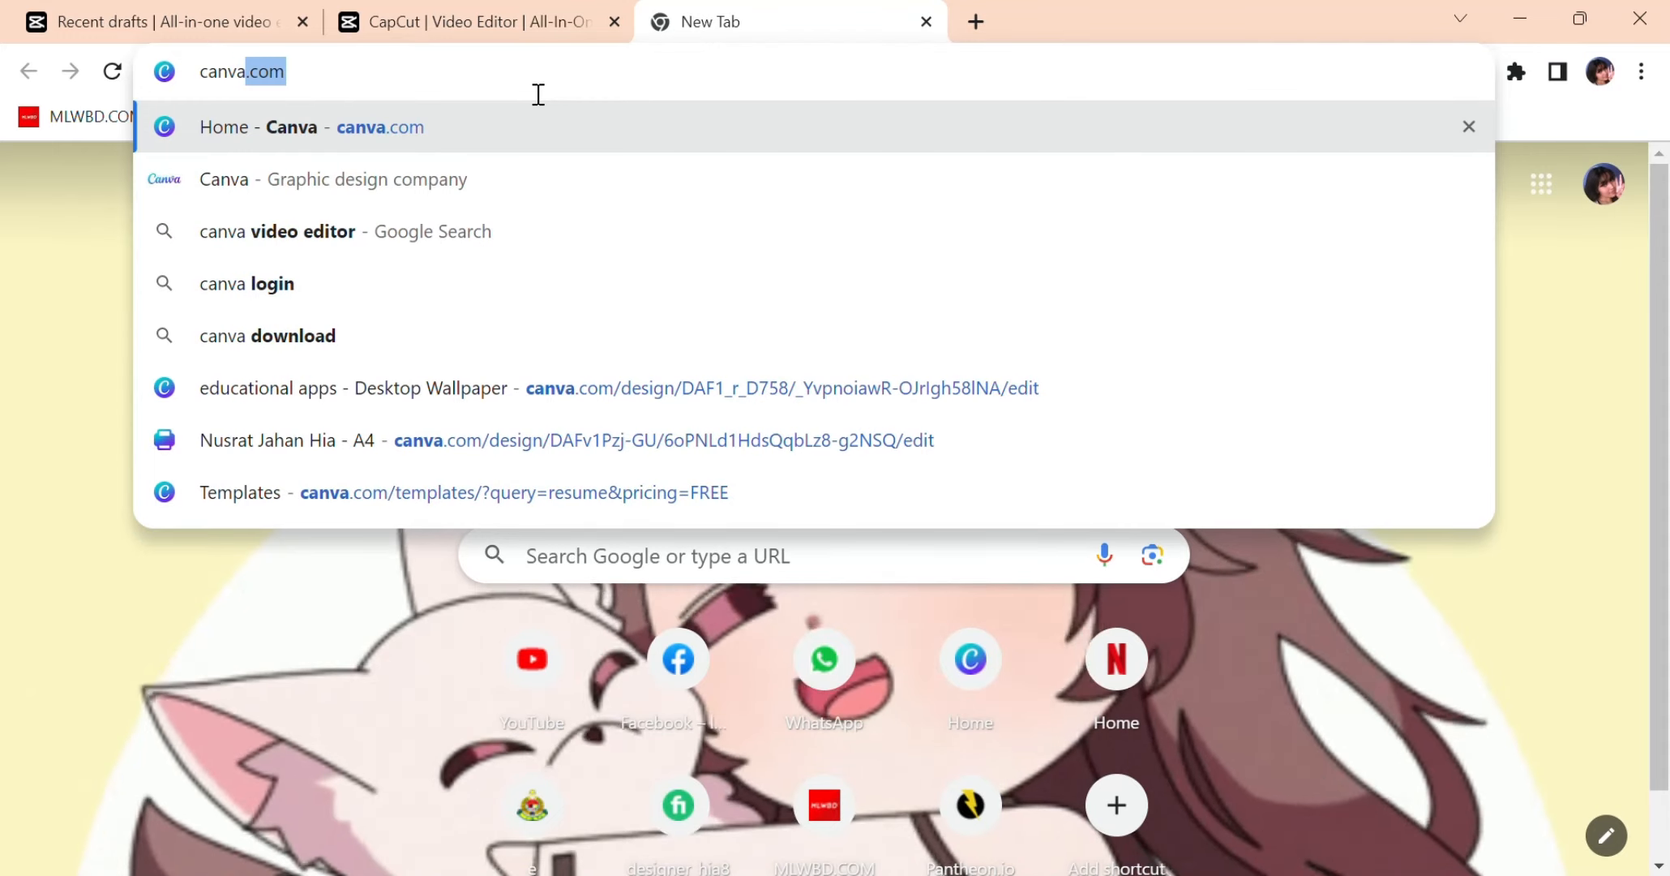
Go to canva.com and open the existing "write anything you want" desktop wallpaper design for a closer look
key("Return")
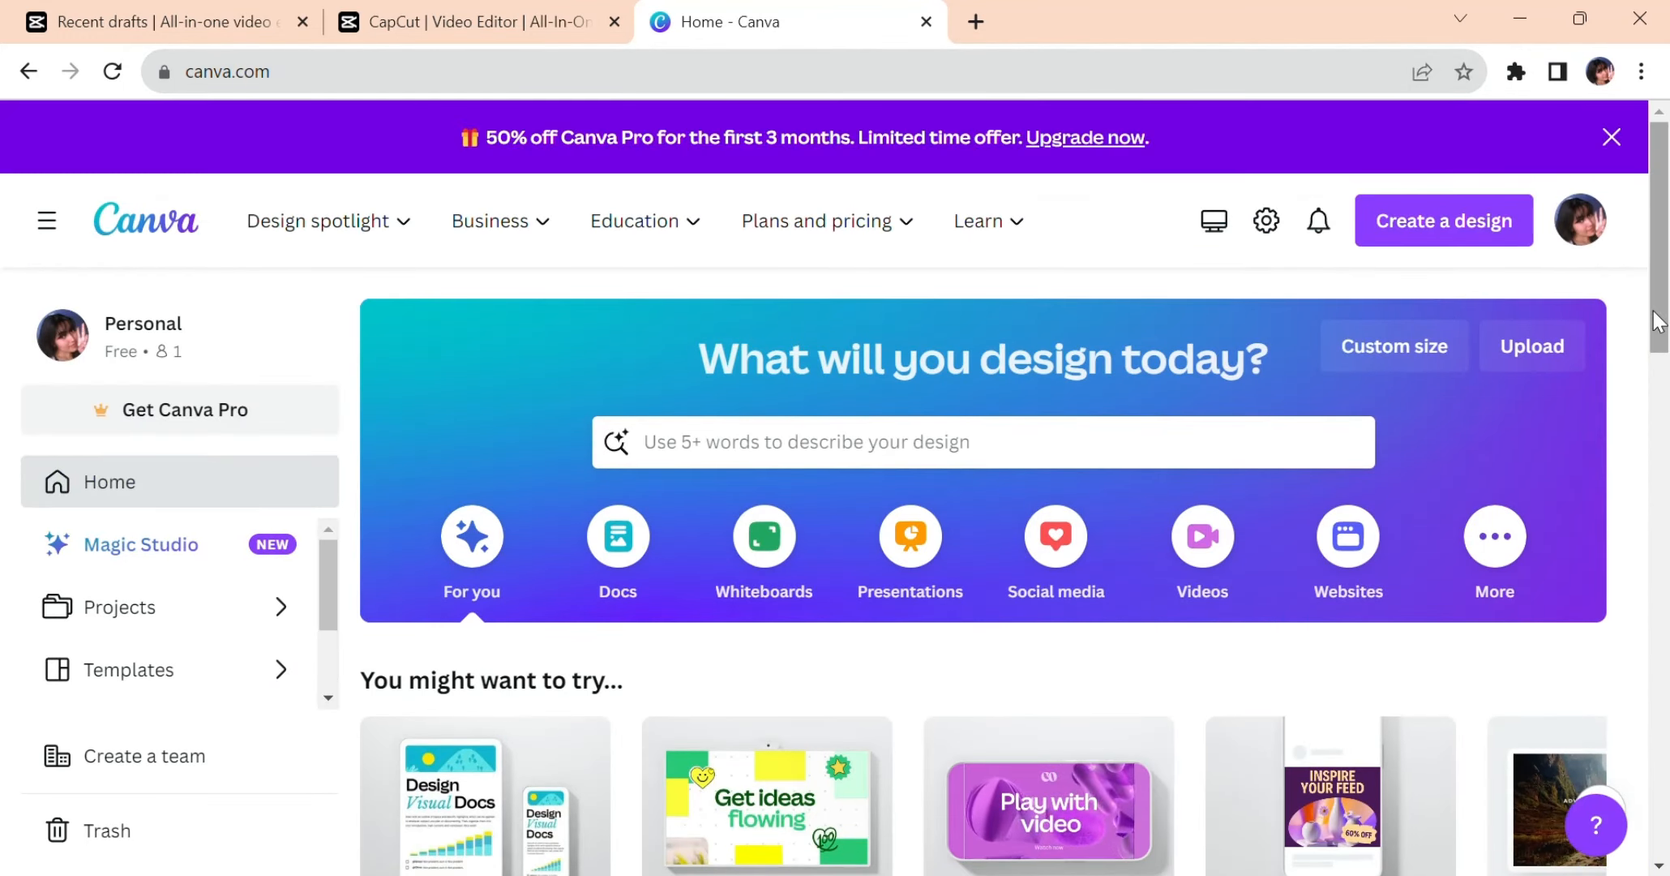
left_click_drag(1658, 324, 1654, 575)
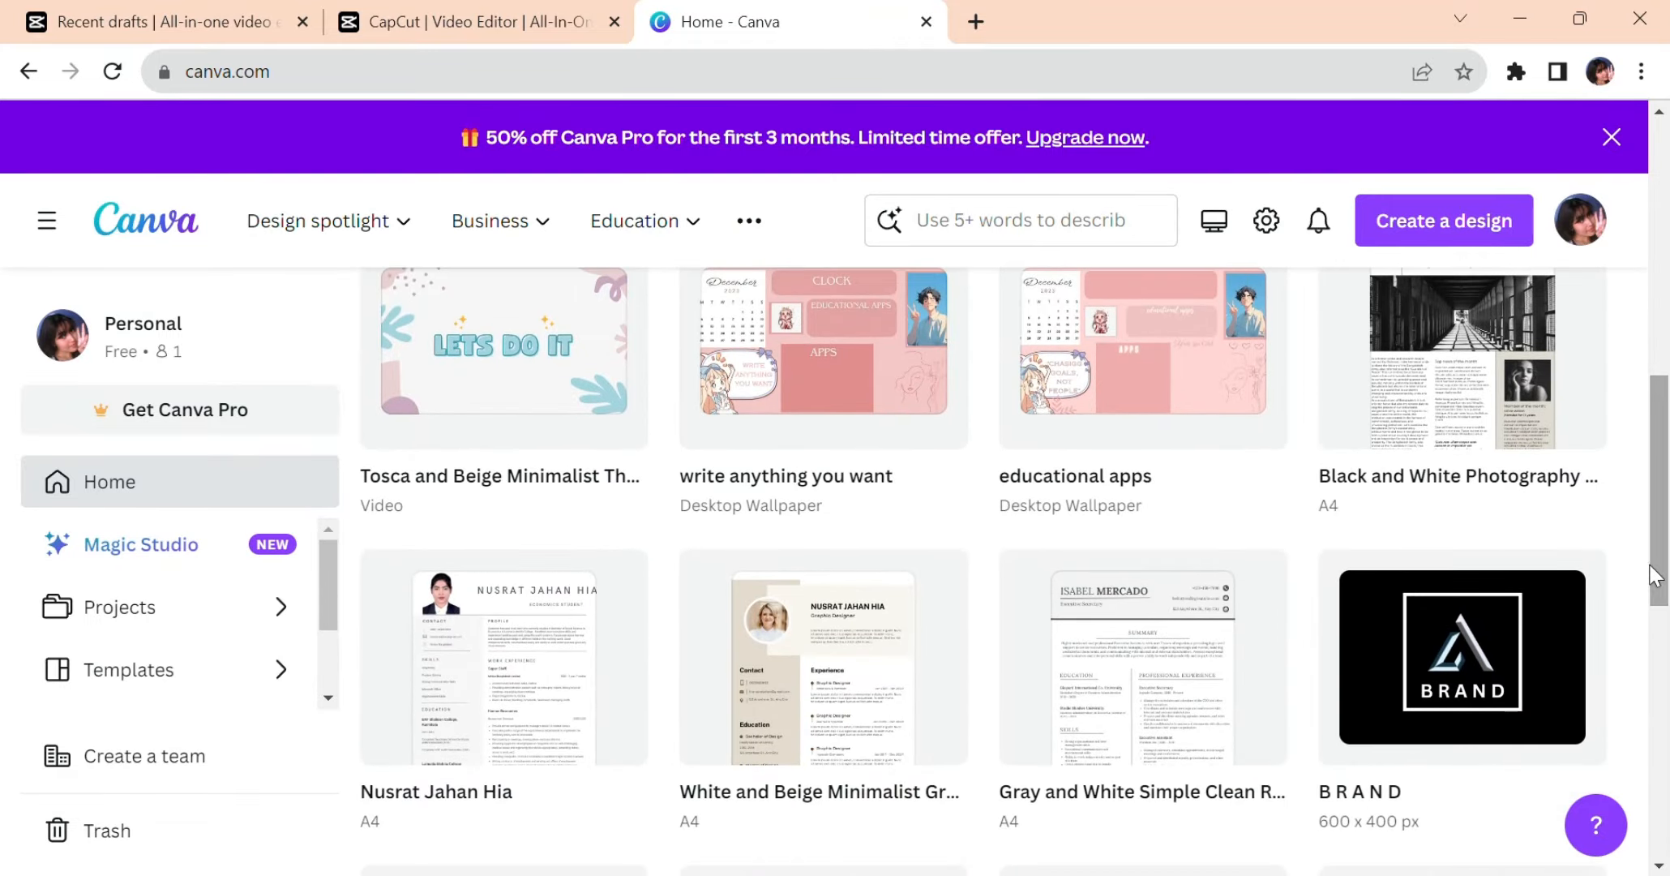
left_click(843, 349)
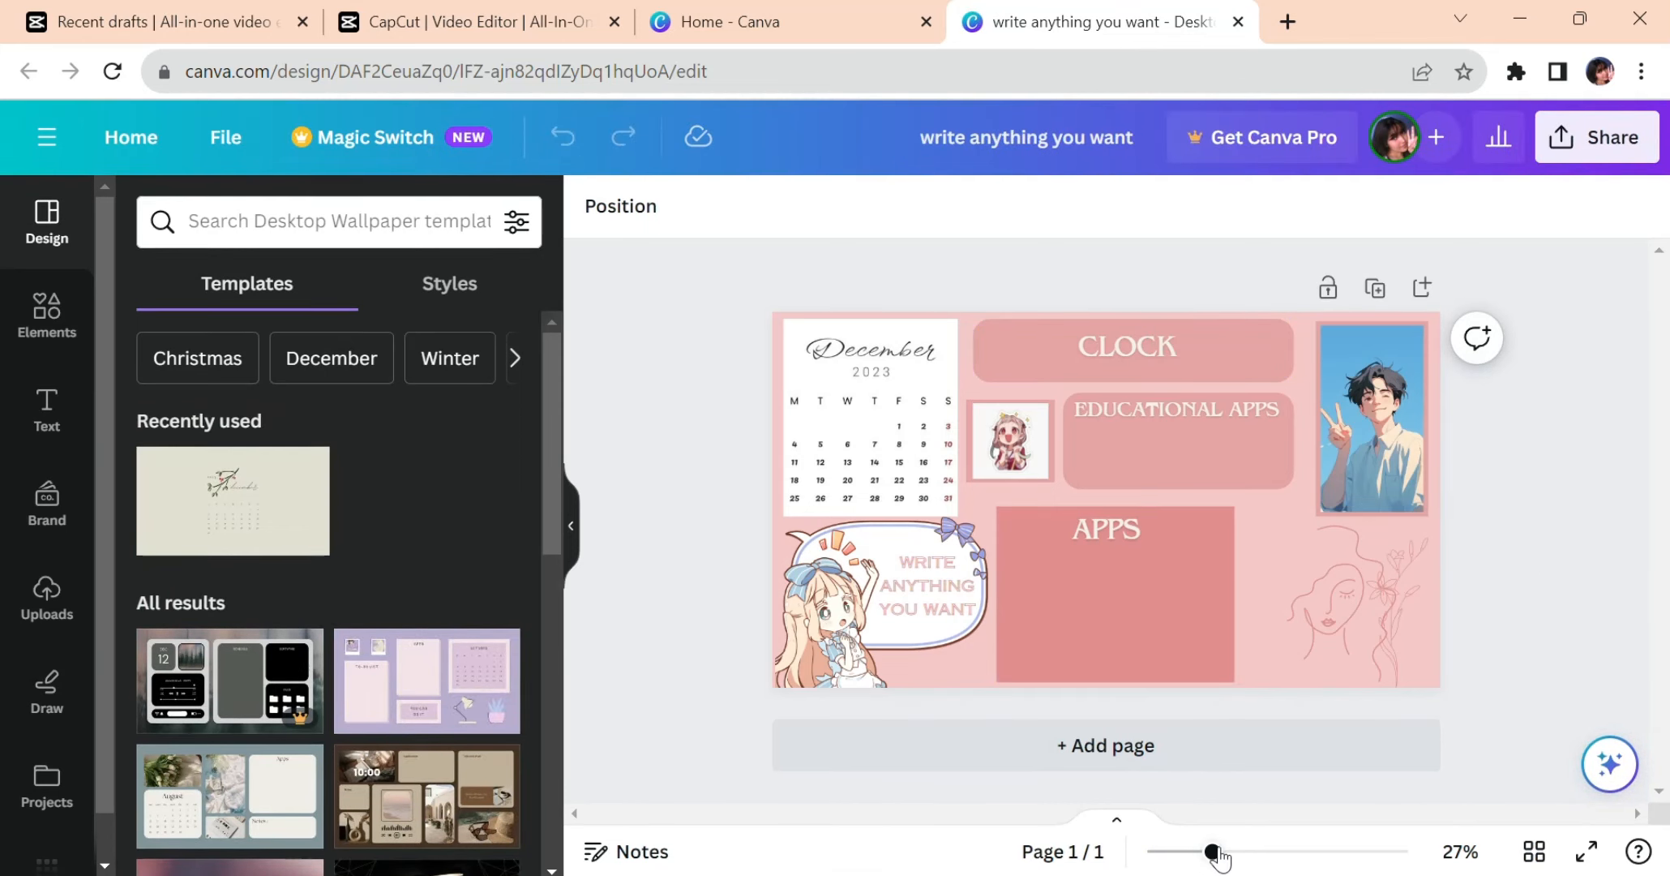
mouse_move(1214, 851)
left_mouse_down()
mouse_move(1259, 864)
mouse_move(1209, 872)
mouse_move(1238, 858)
left_mouse_up()
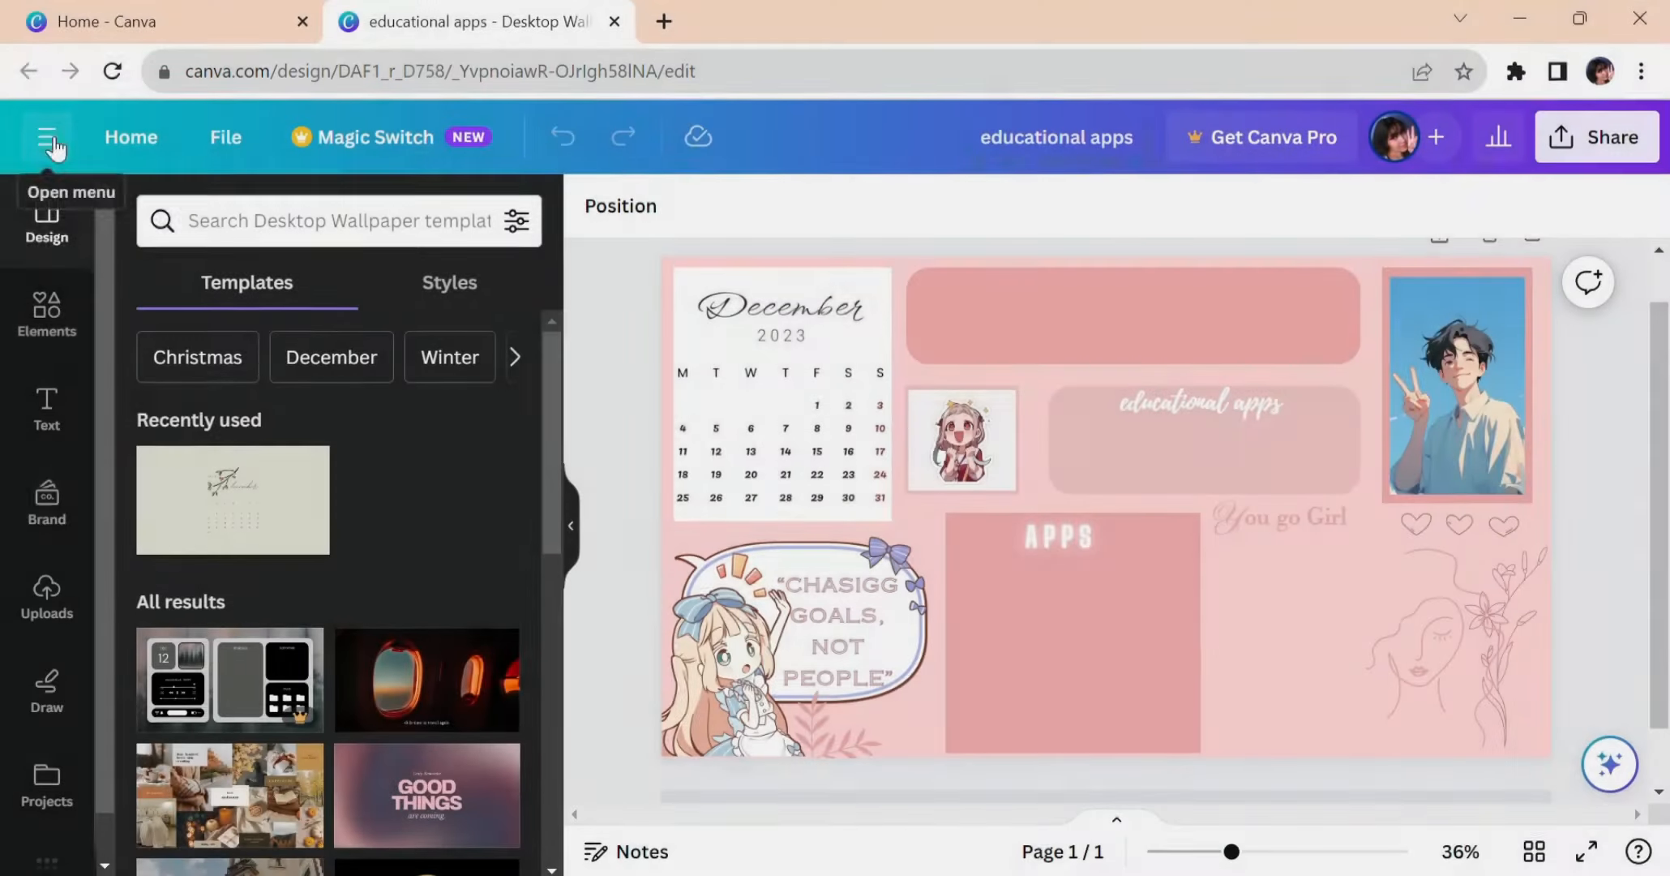
Create a new blank design of the Desktop Wallpaper type
left_click(54, 142)
left_click(163, 211)
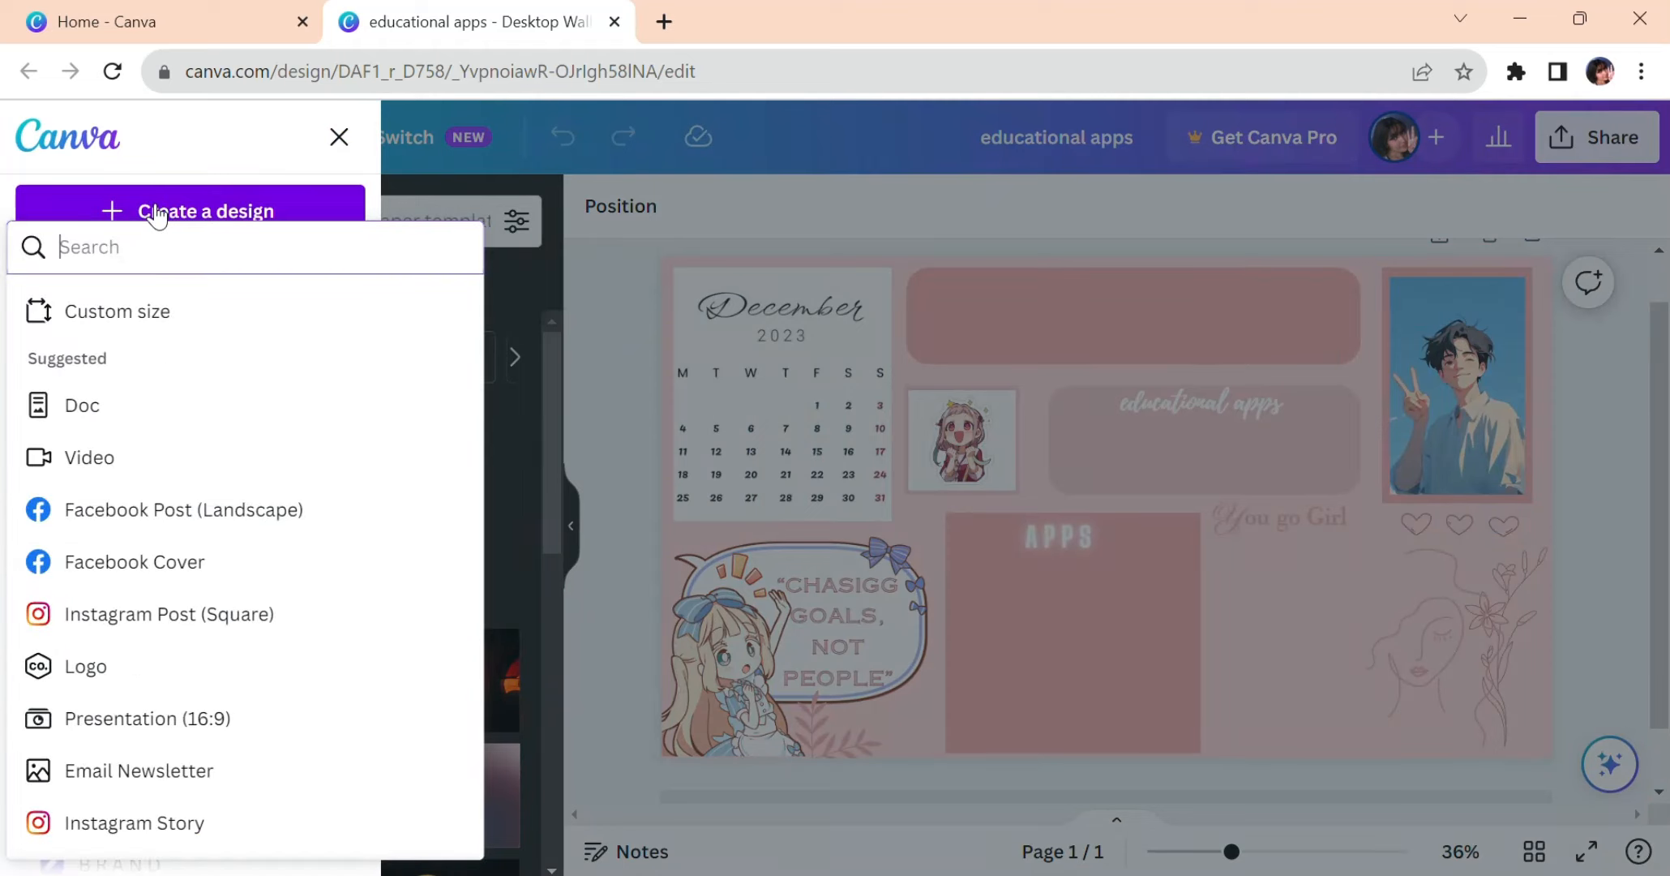
type("dest")
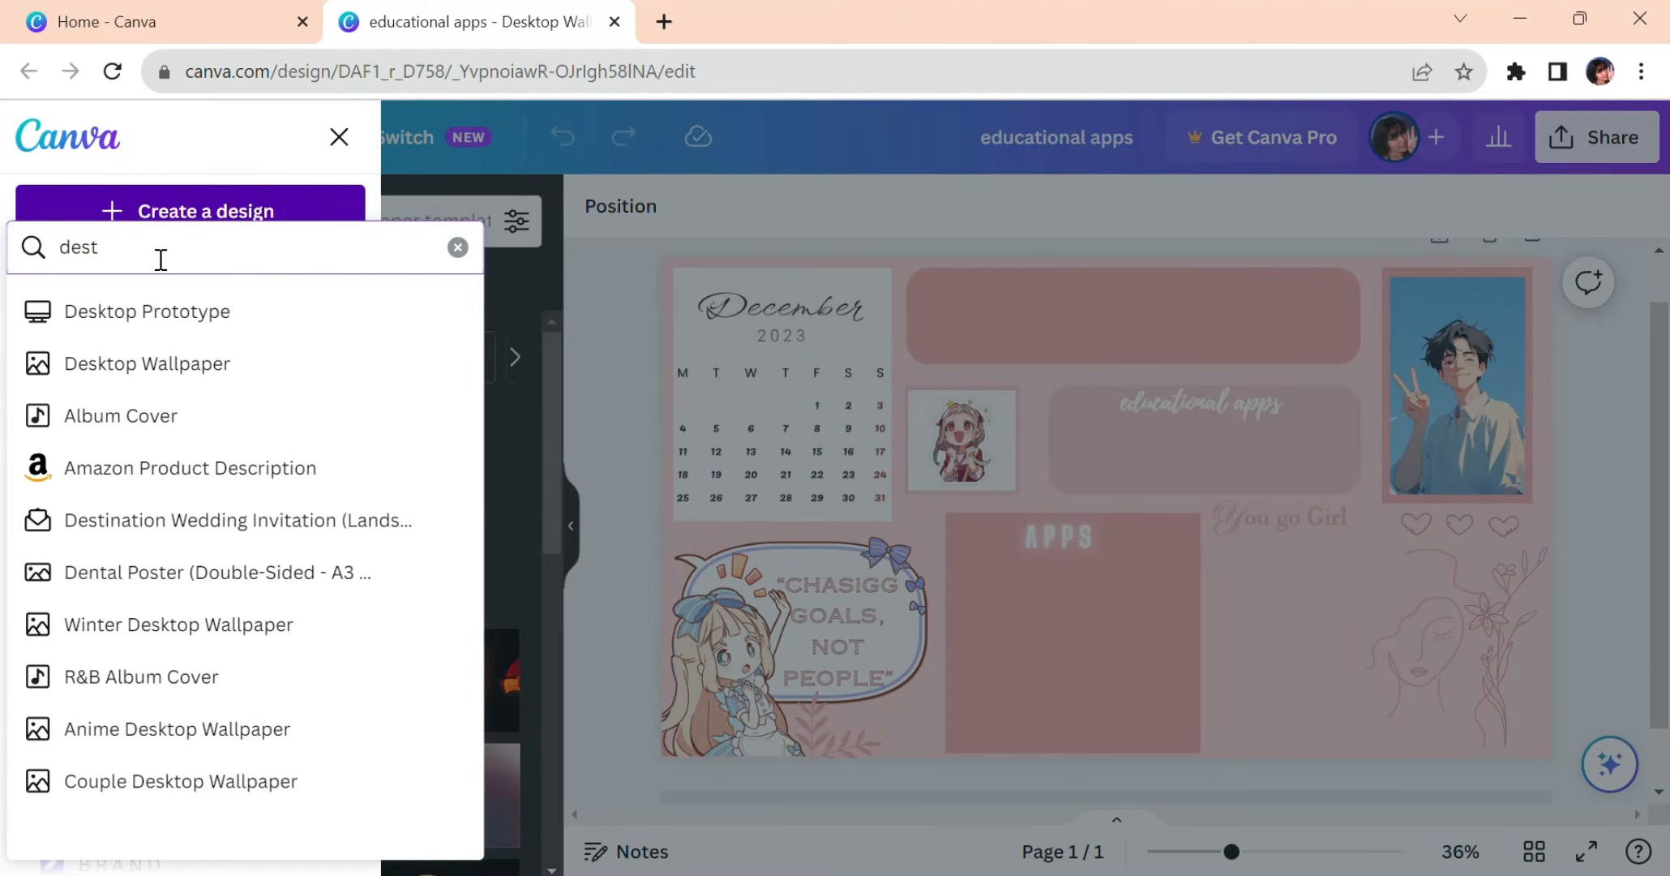
left_click(186, 365)
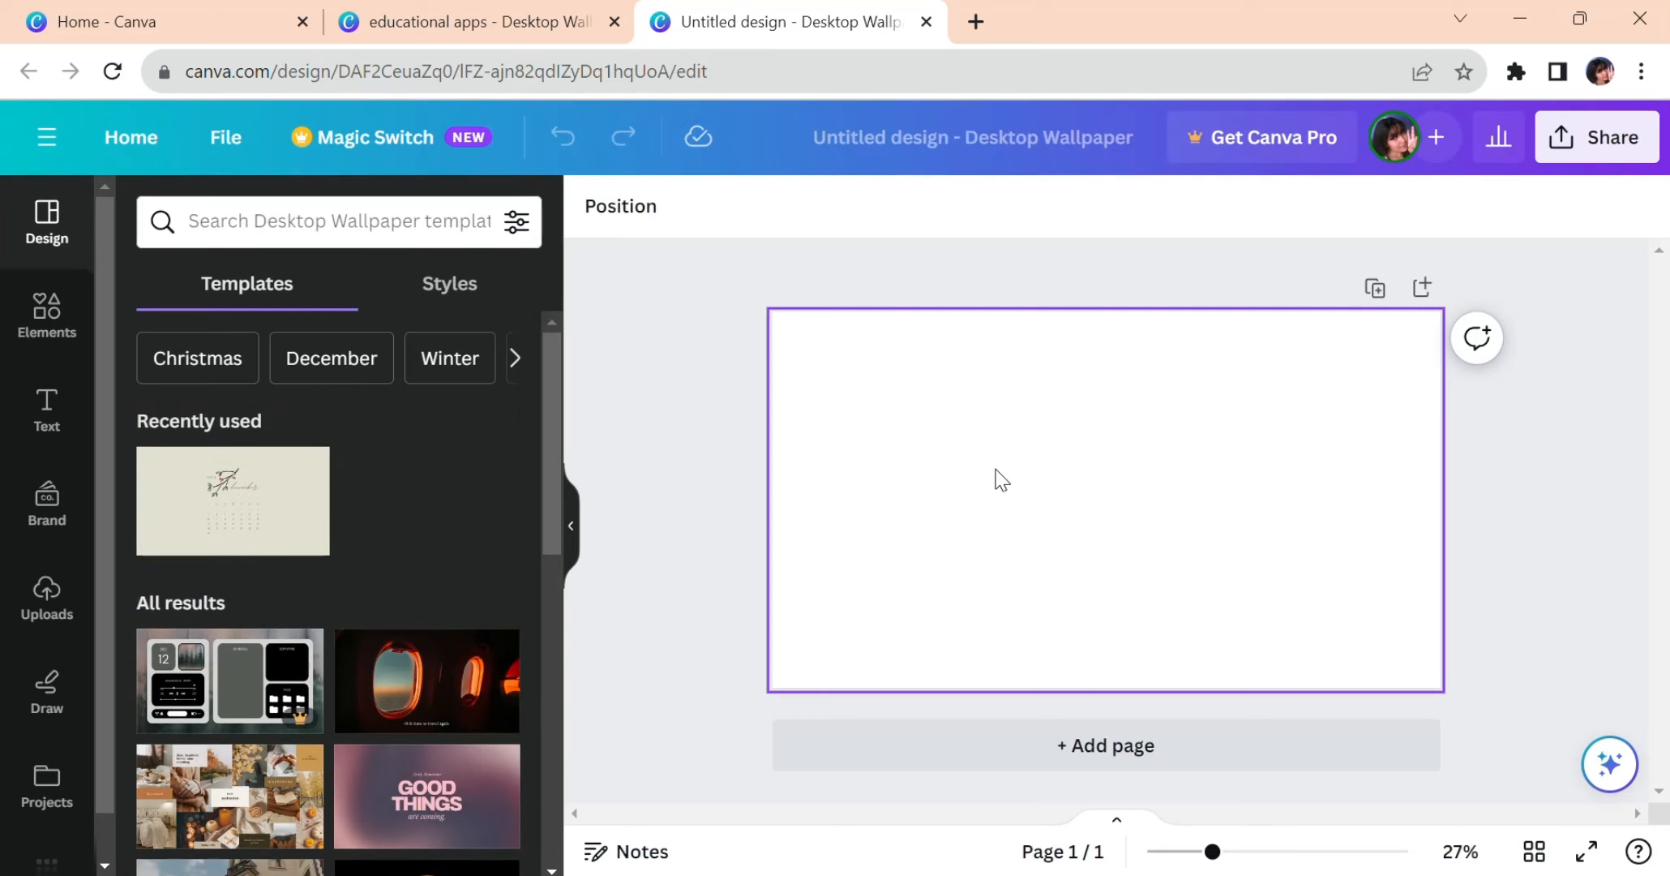
Fill the blank page's background with the custom solid light pink #F4C8C8
left_click(995, 477)
left_click(594, 206)
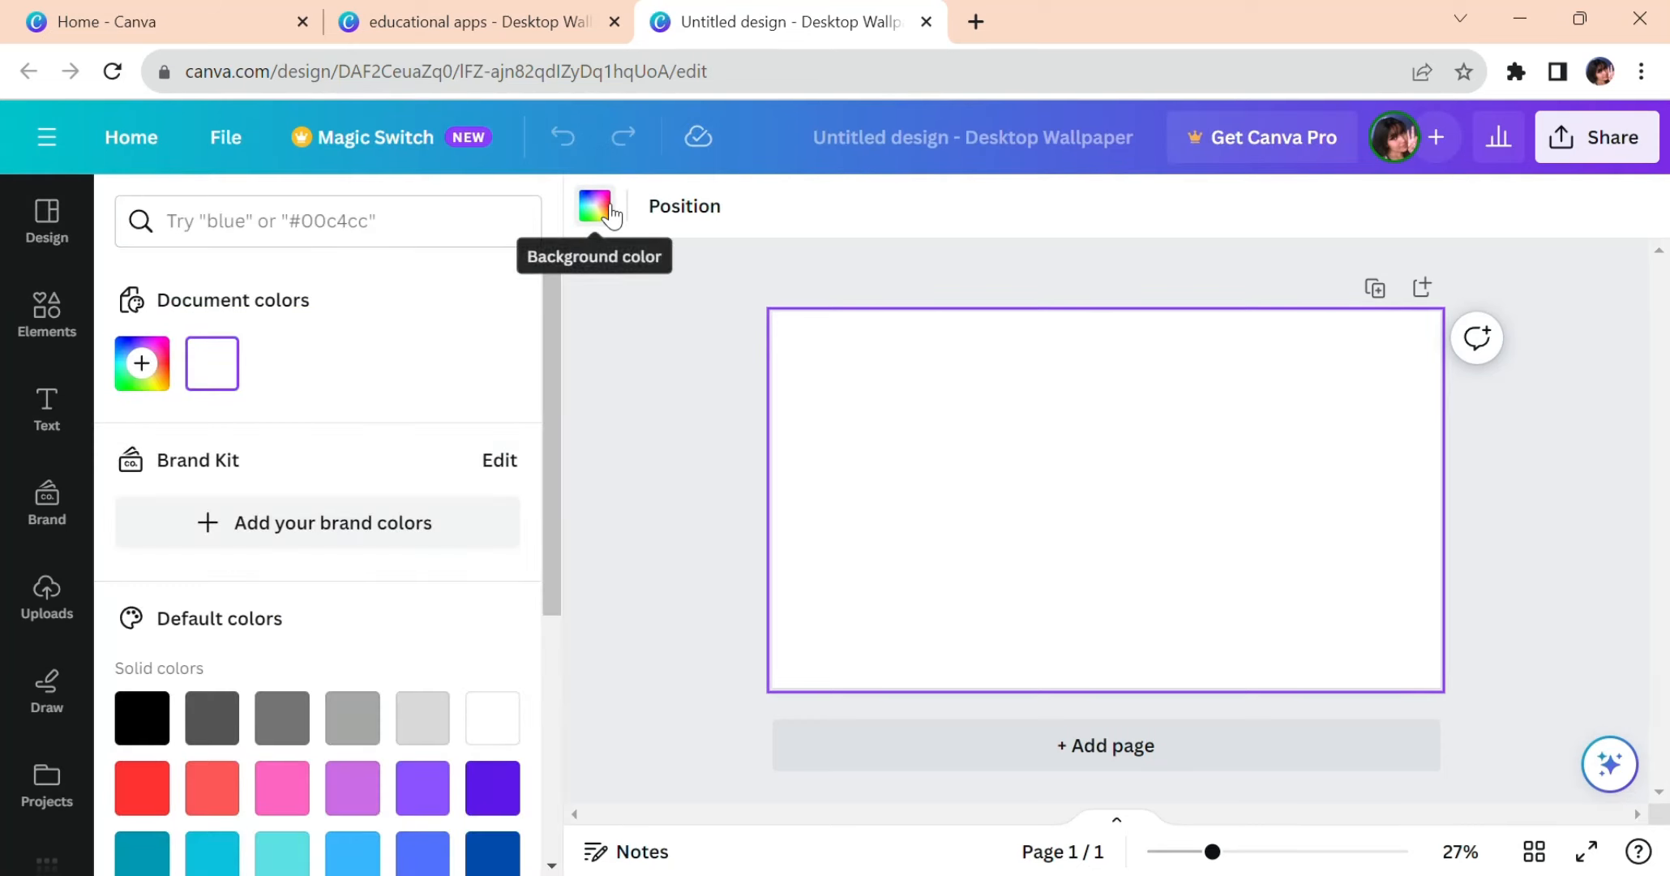
left_click(140, 363)
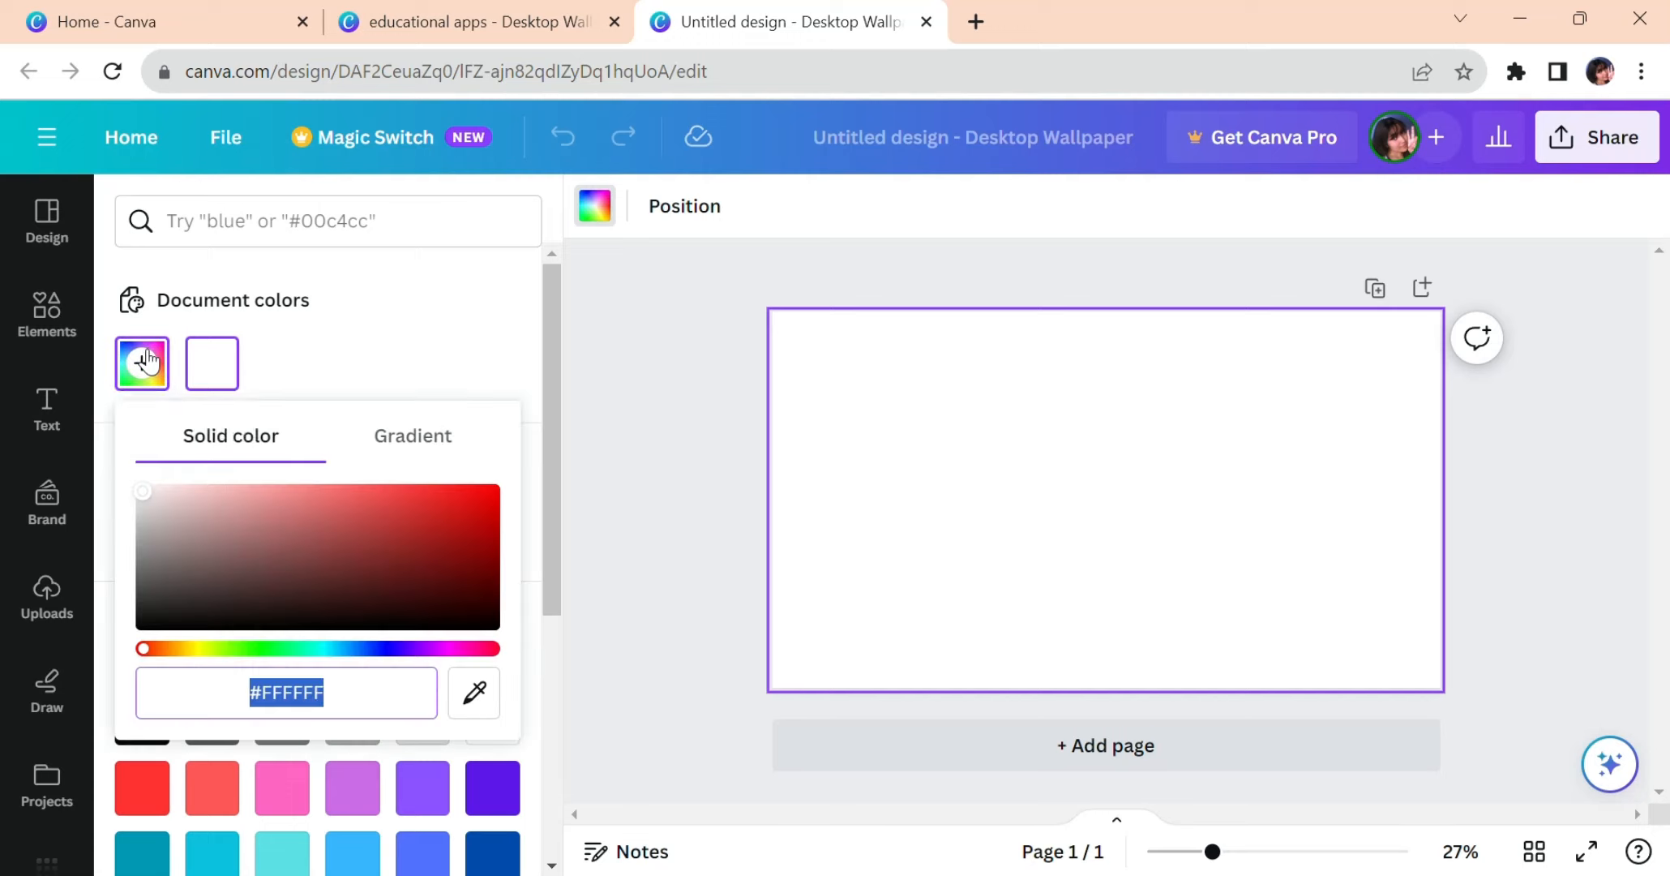
left_click_drag(150, 494, 181, 491)
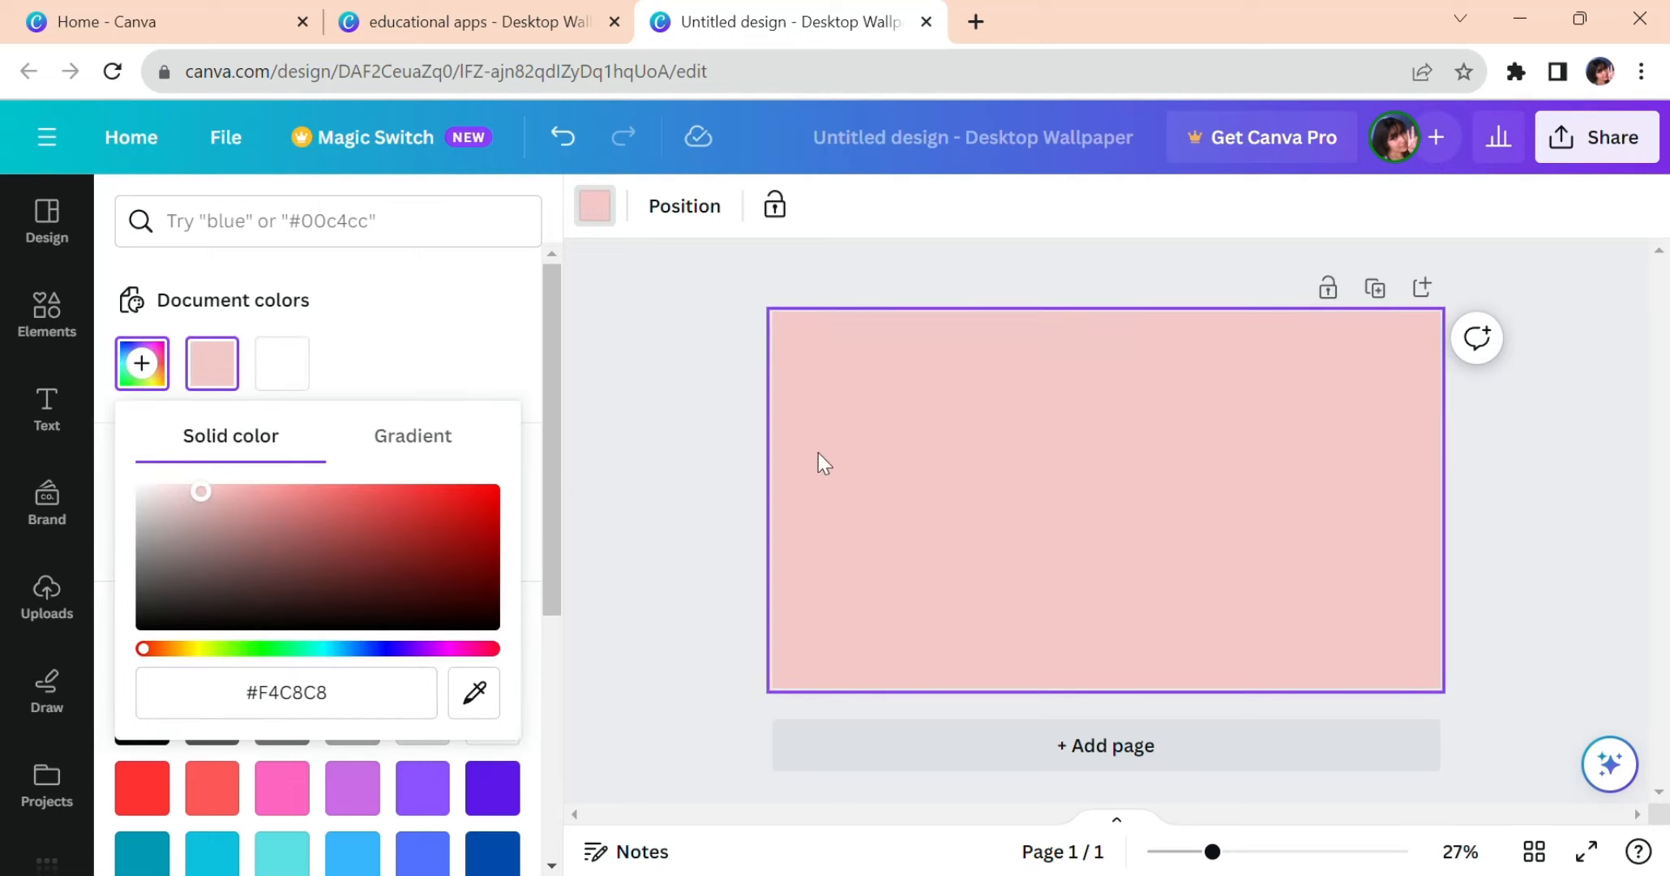
Add the uploaded anime girl speech-bubble image, place it in the page's lower-left corner and enlarge it slightly
left_click_drag(1214, 851, 1241, 867)
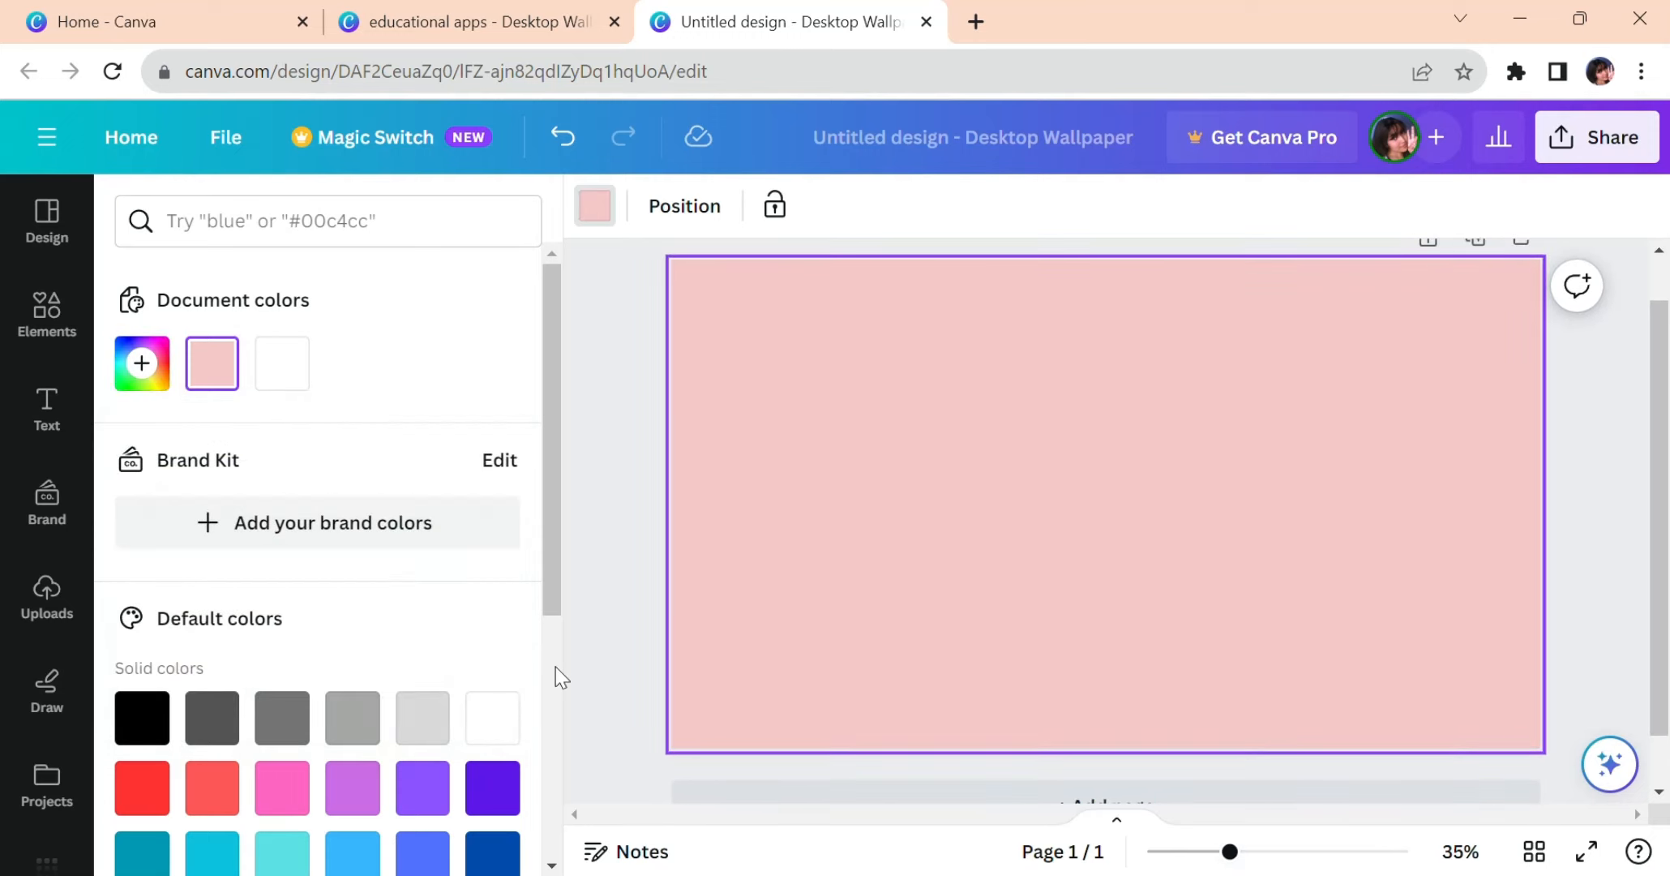
left_click(52, 596)
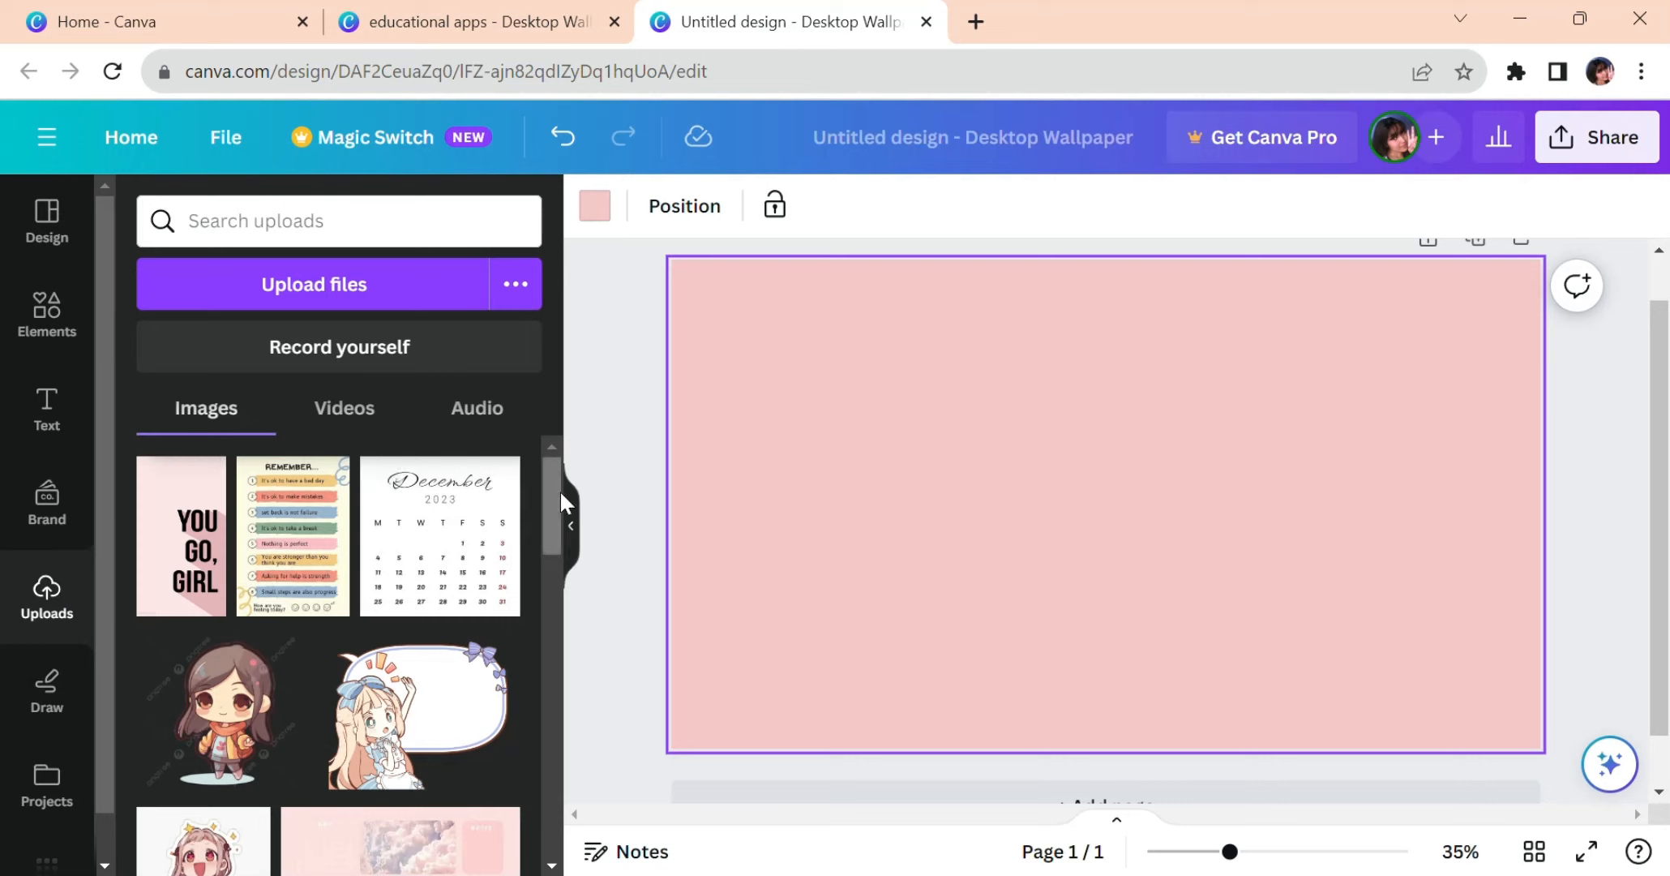
scroll(558, 503, "down", 1)
mouse_move(552, 511)
left_mouse_down()
mouse_move(570, 608)
mouse_move(556, 491)
left_mouse_up()
left_click(435, 702)
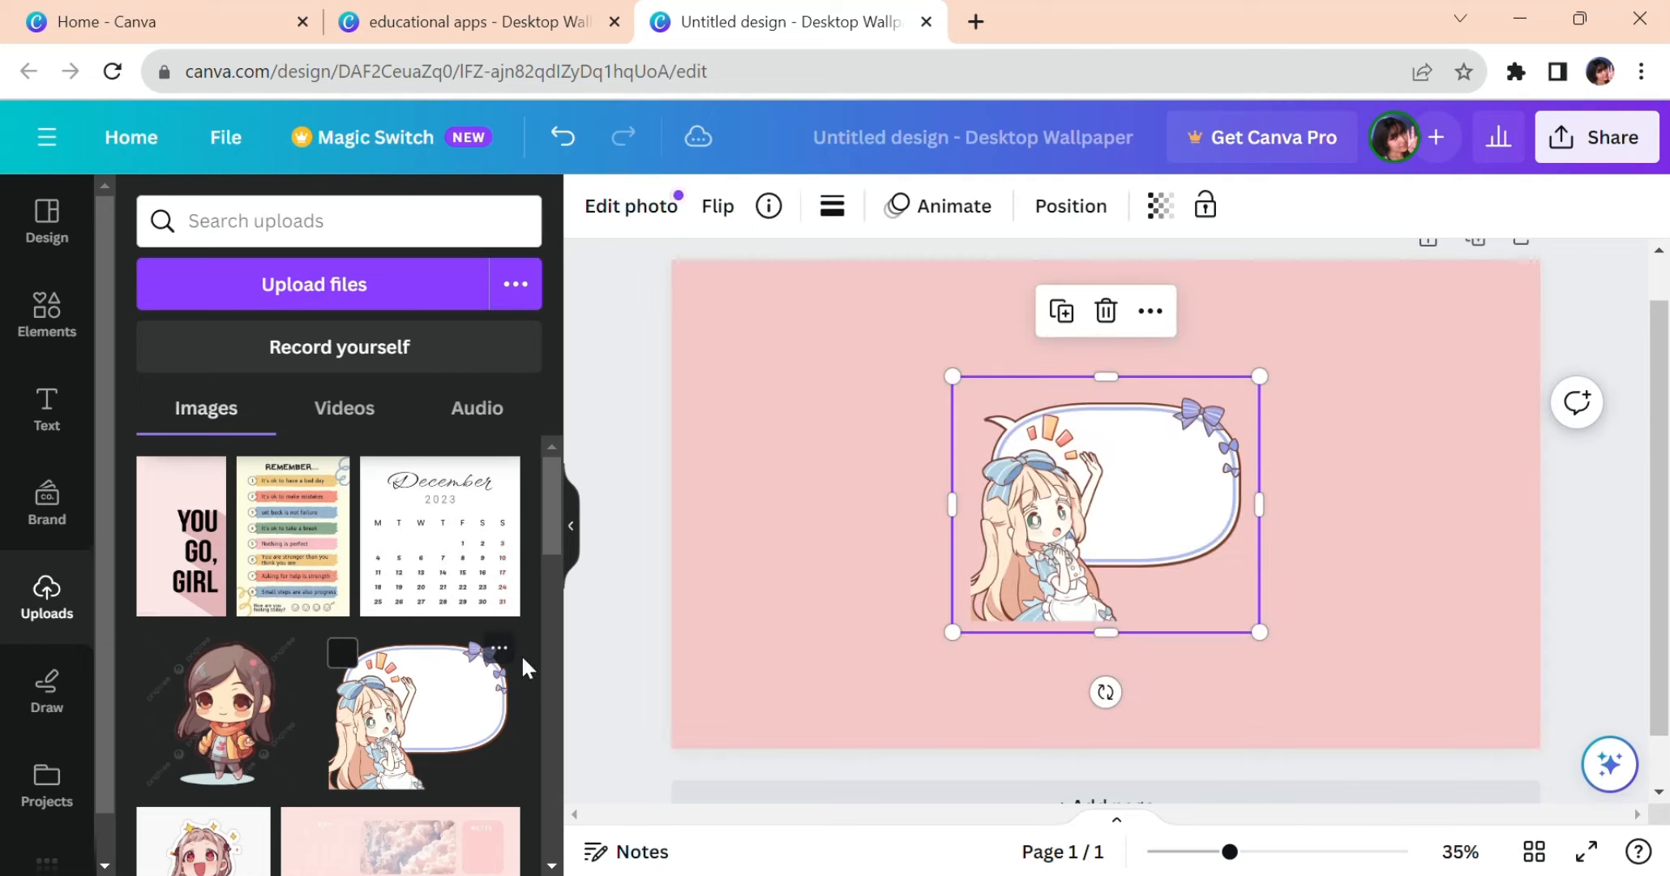
left_click_drag(1076, 517, 785, 644)
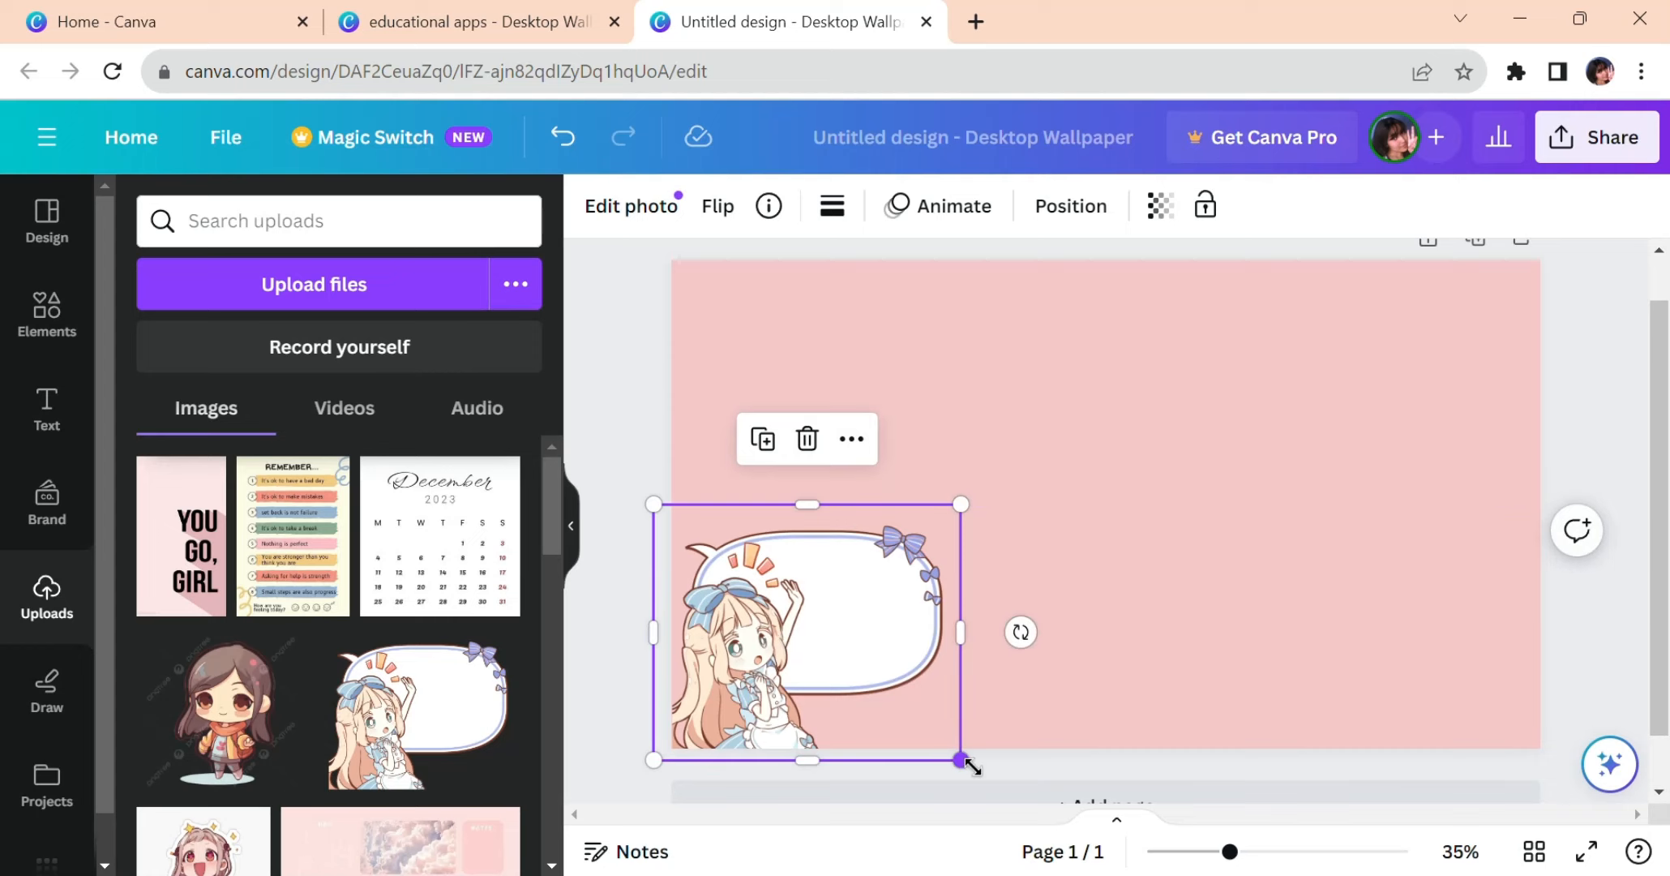
left_click_drag(973, 765, 982, 771)
left_click_drag(827, 670, 830, 670)
left_click(1080, 410)
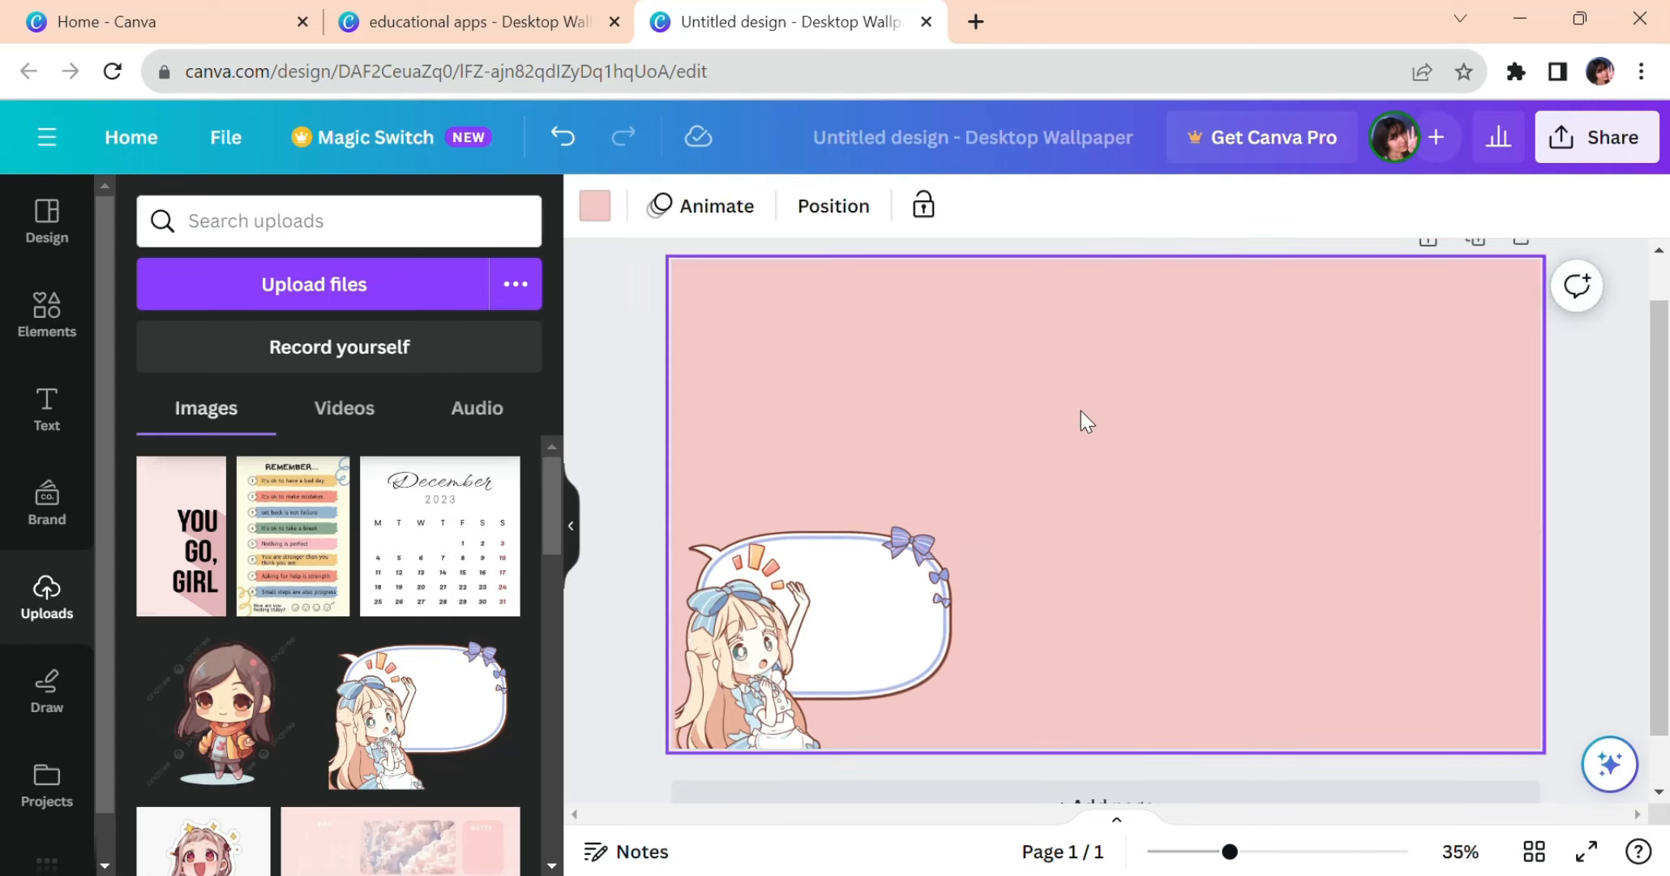
Add the uploaded December 2023 calendar above the speech bubble, crop both its sides and leave a small gap below the page's top edge
left_click(460, 531)
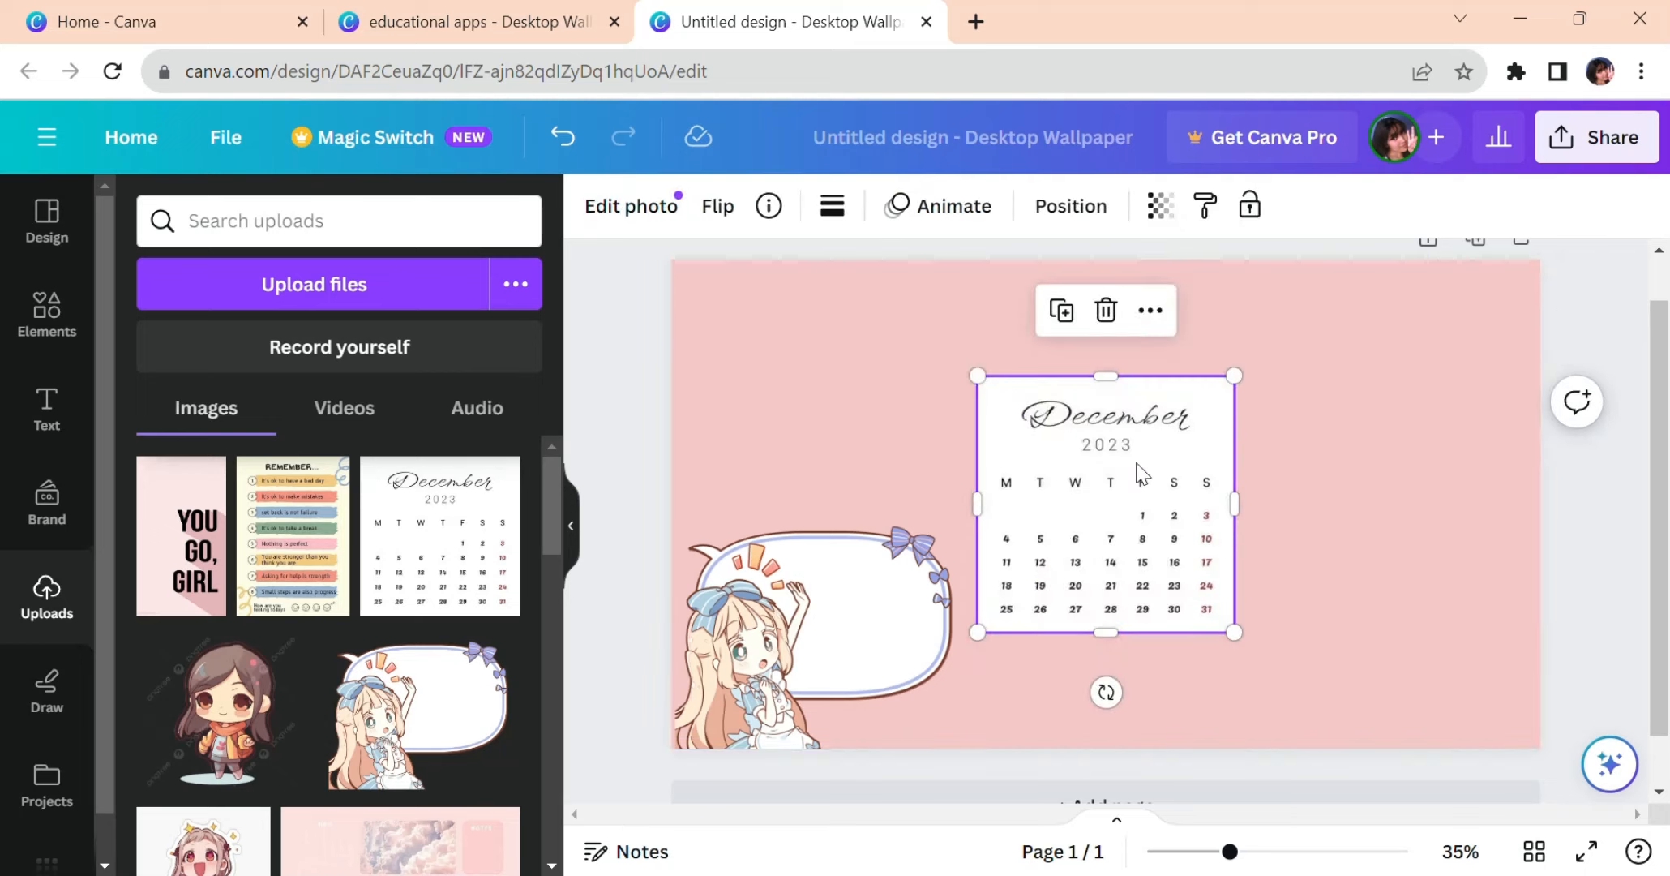
left_click_drag(1141, 473, 846, 368)
left_click_drag(940, 409, 925, 409)
left_click_drag(686, 413, 701, 414)
left_click(1072, 490)
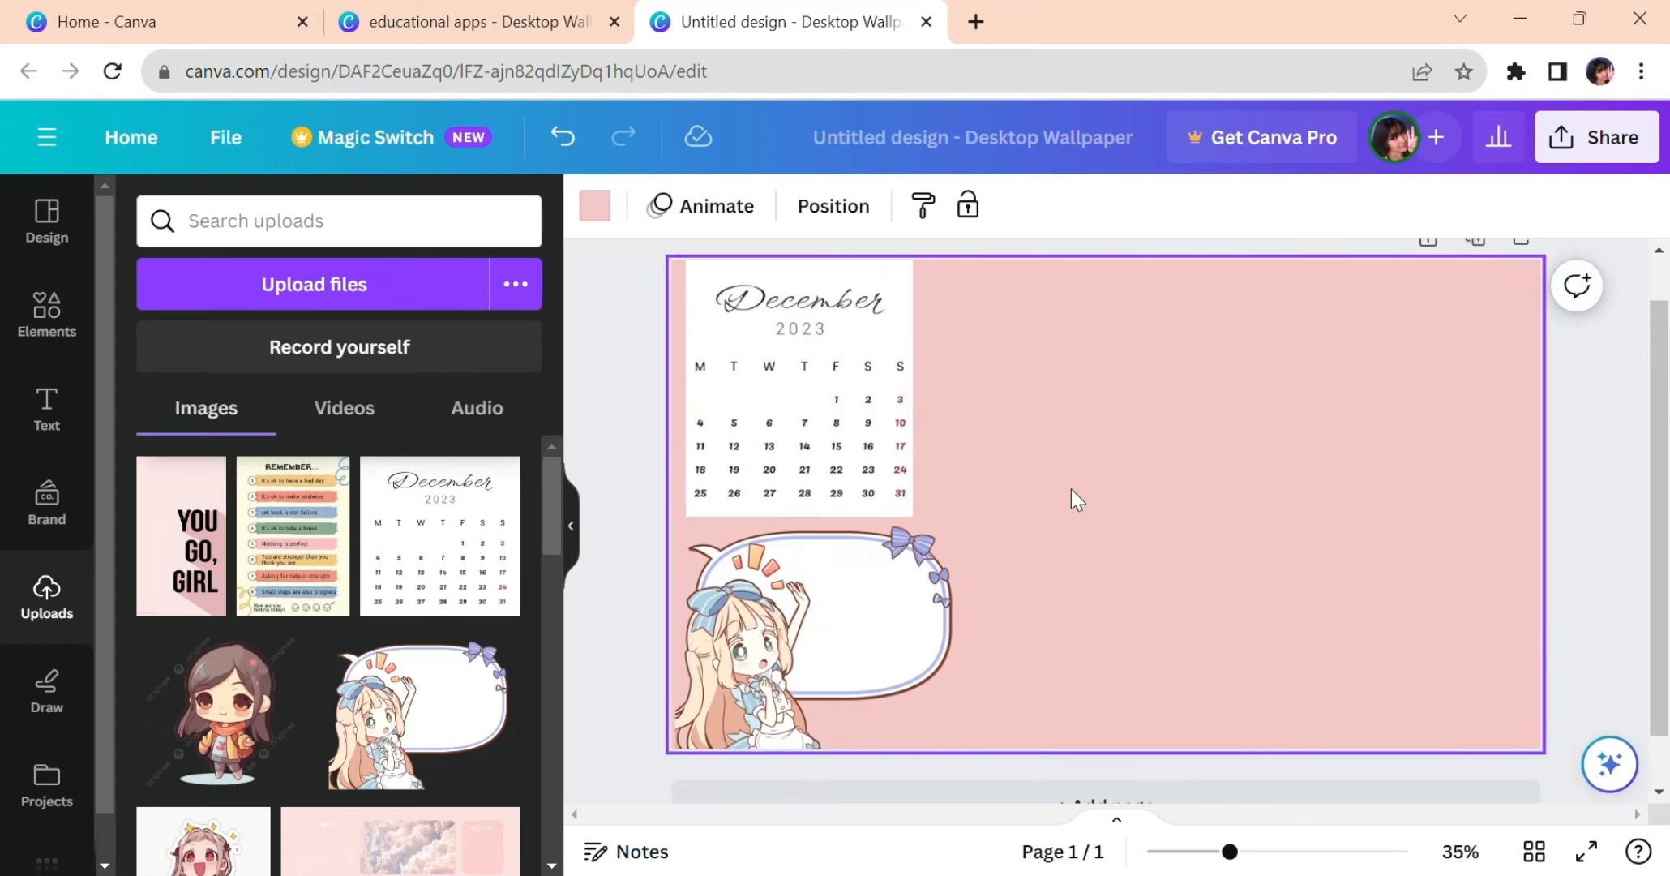
left_click(874, 420)
left_click_drag(874, 420, 874, 426)
left_click(1048, 474)
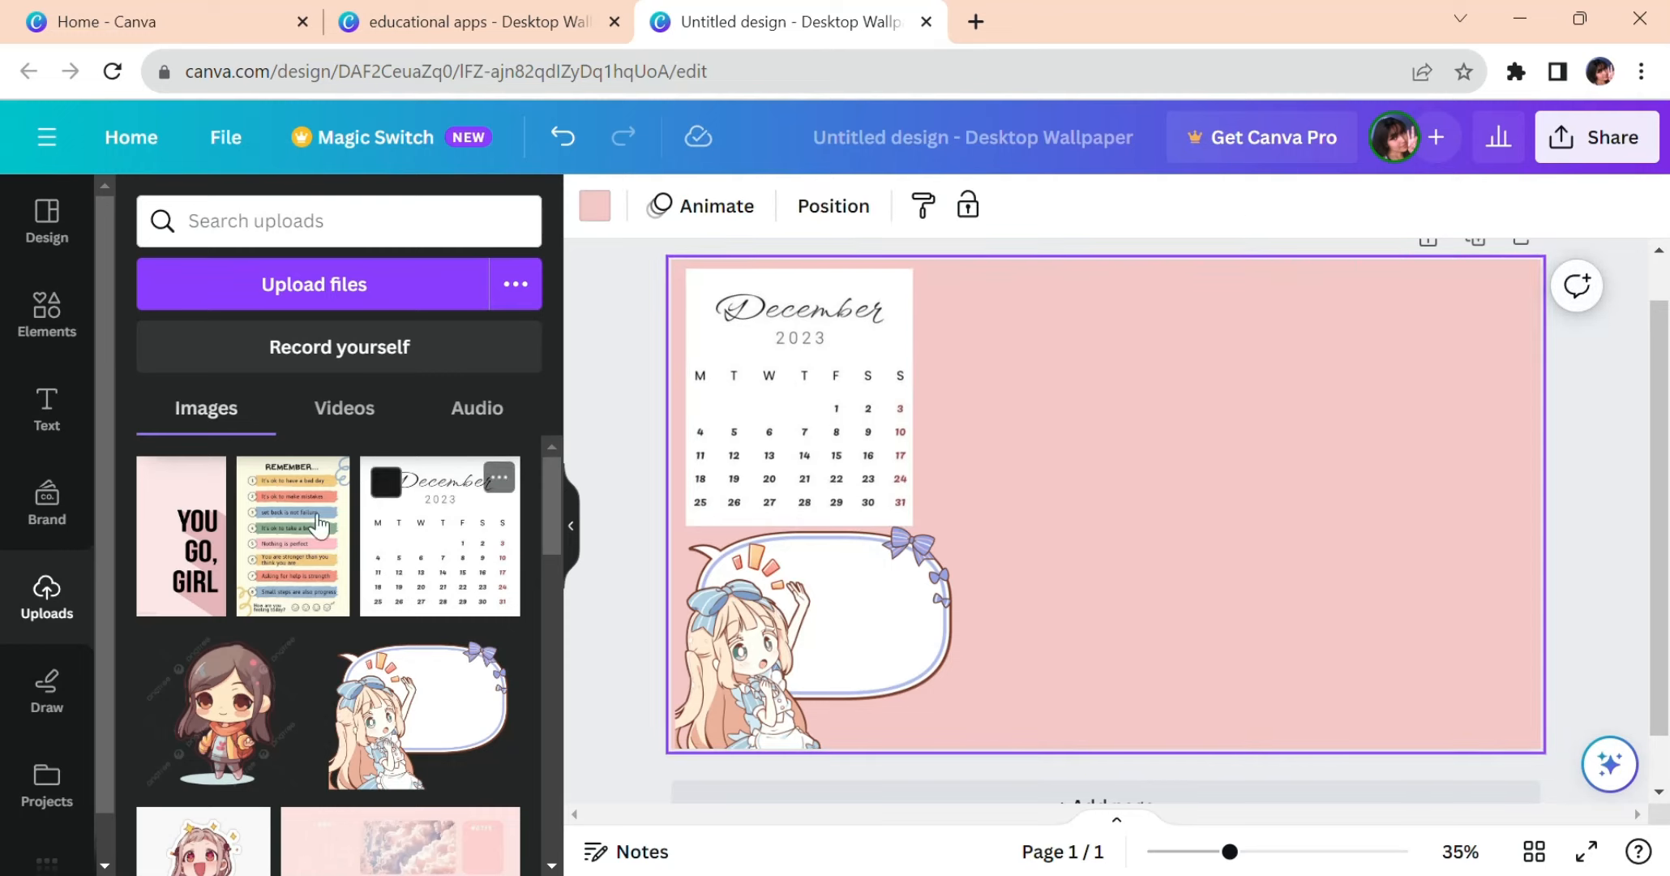
Add a rounded square shape, stretch it into a wide, low bar and place it beside the top of the calendar
left_click(57, 323)
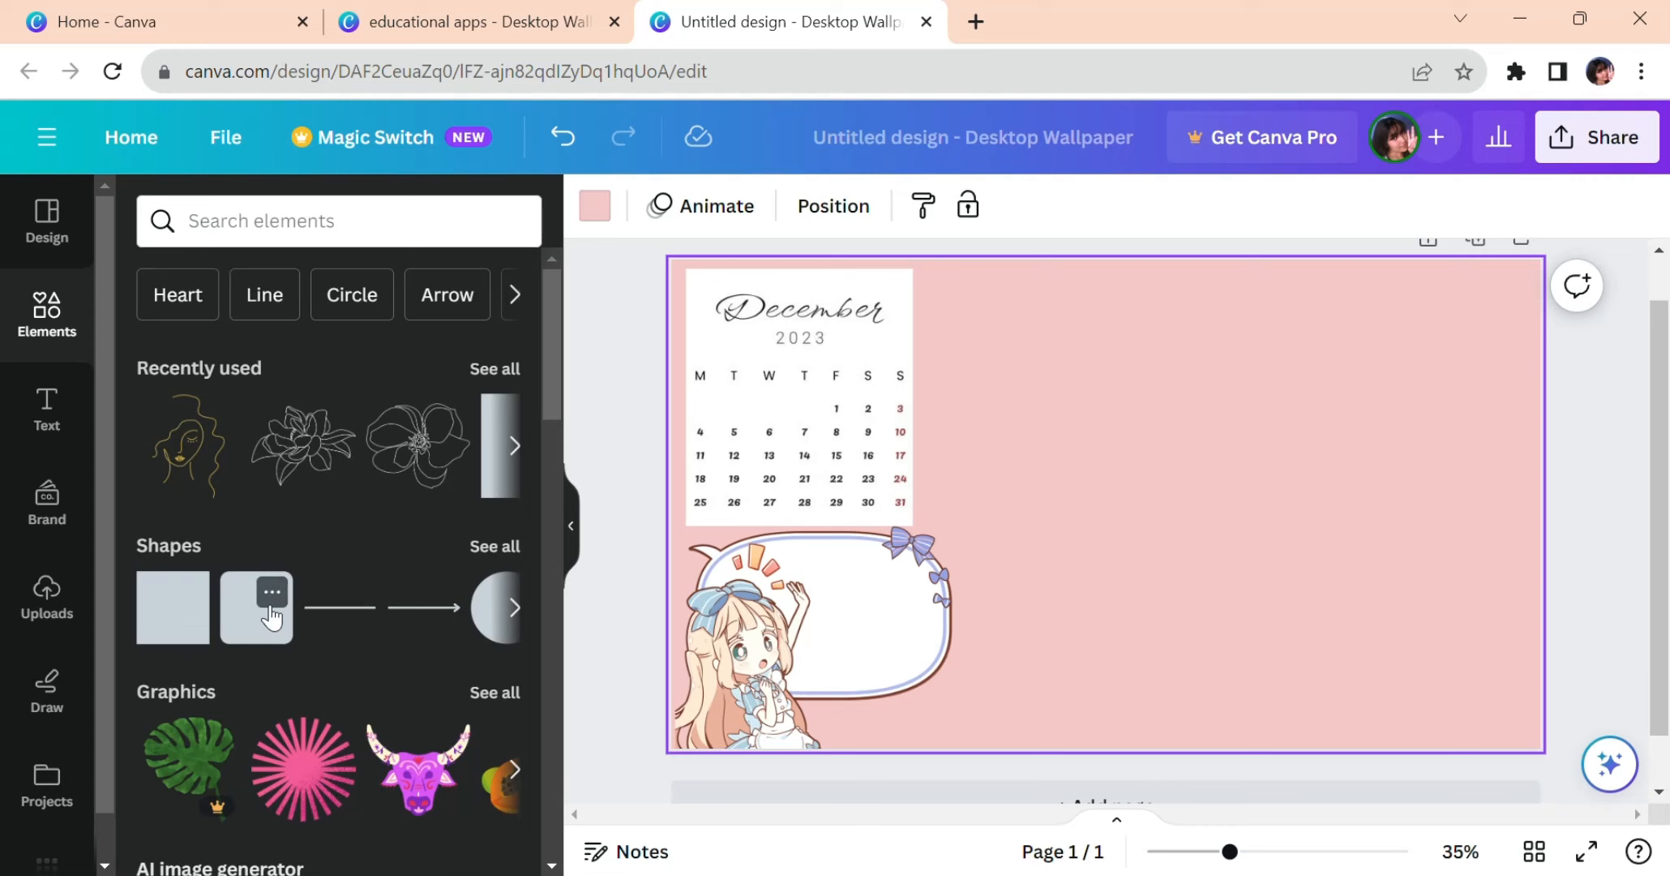
left_click(271, 600)
left_click(243, 637)
left_click(240, 640)
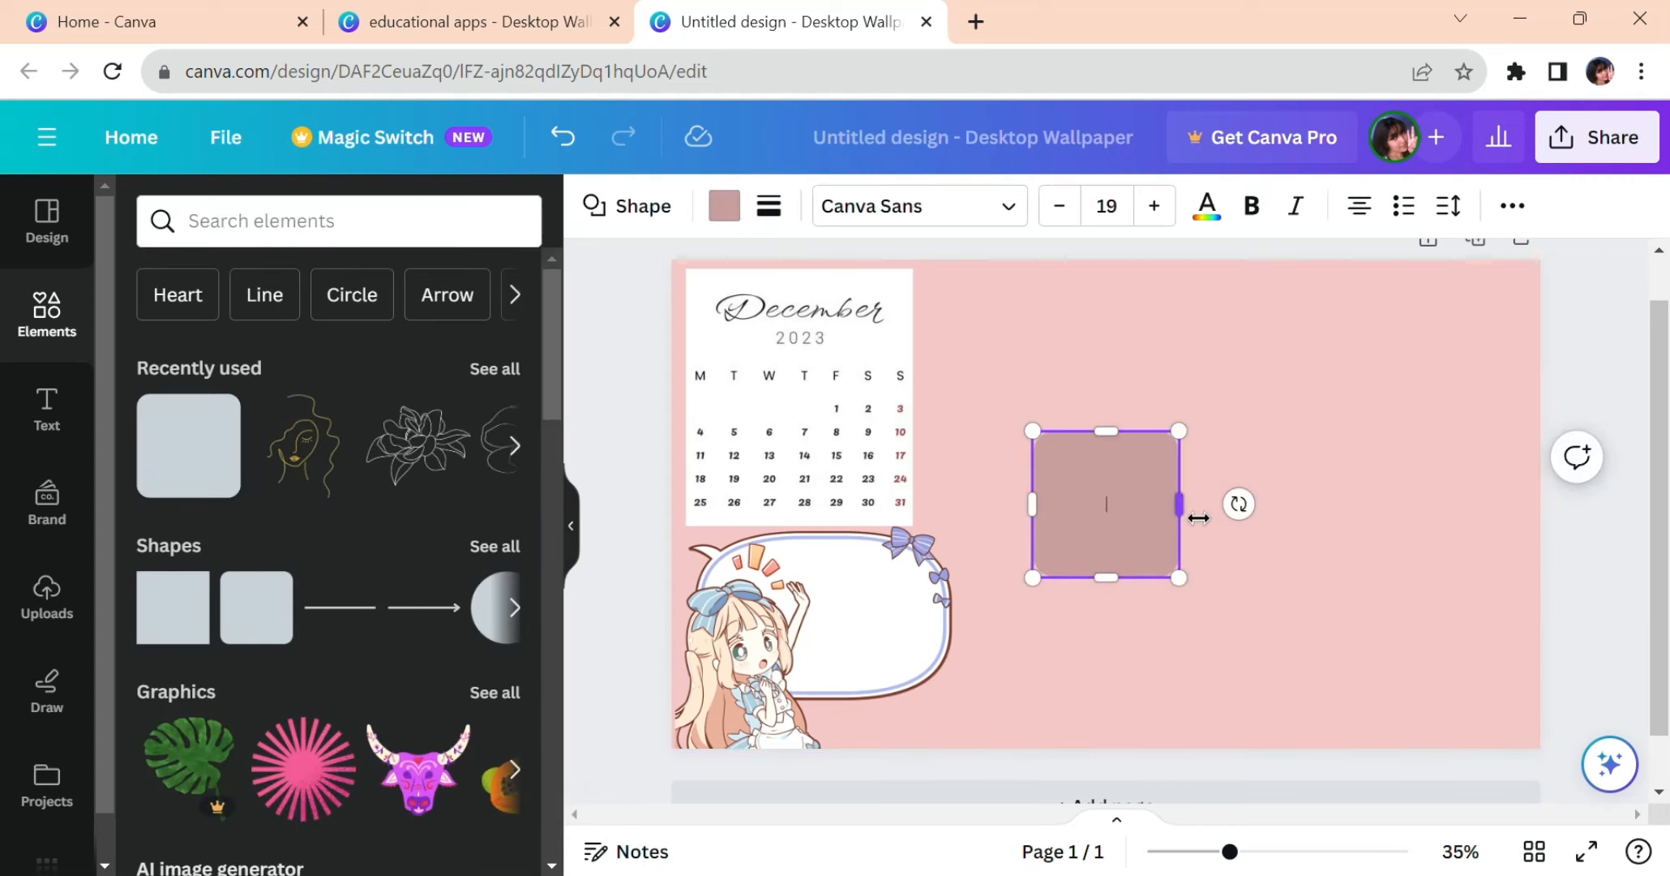
left_click_drag(1198, 518, 1431, 502)
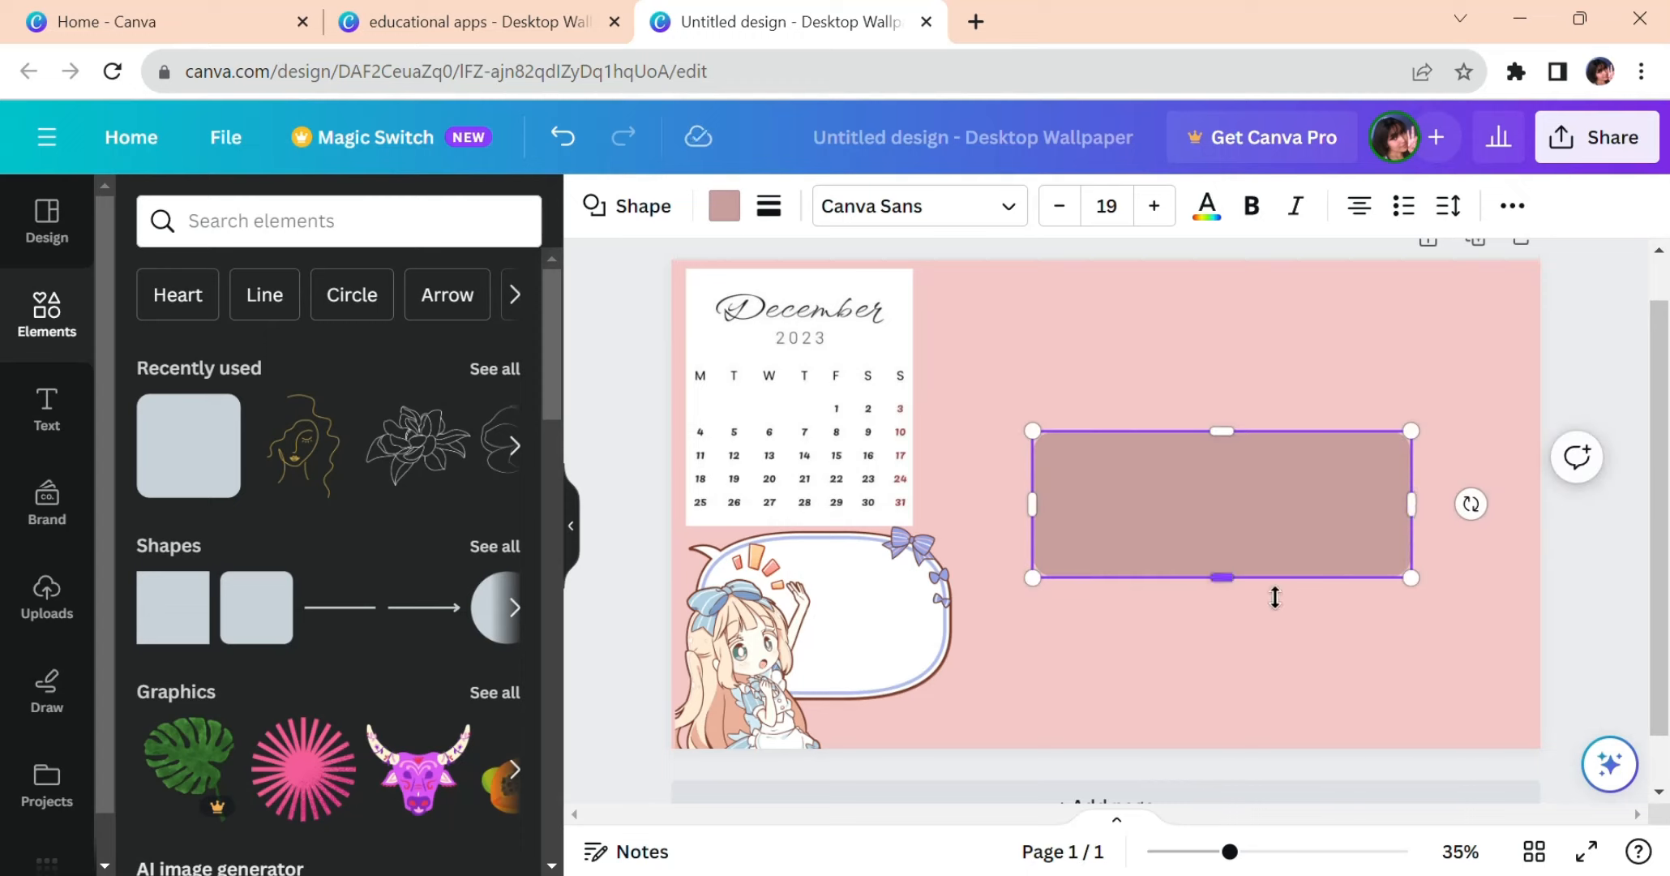
left_click_drag(1248, 596, 1236, 506)
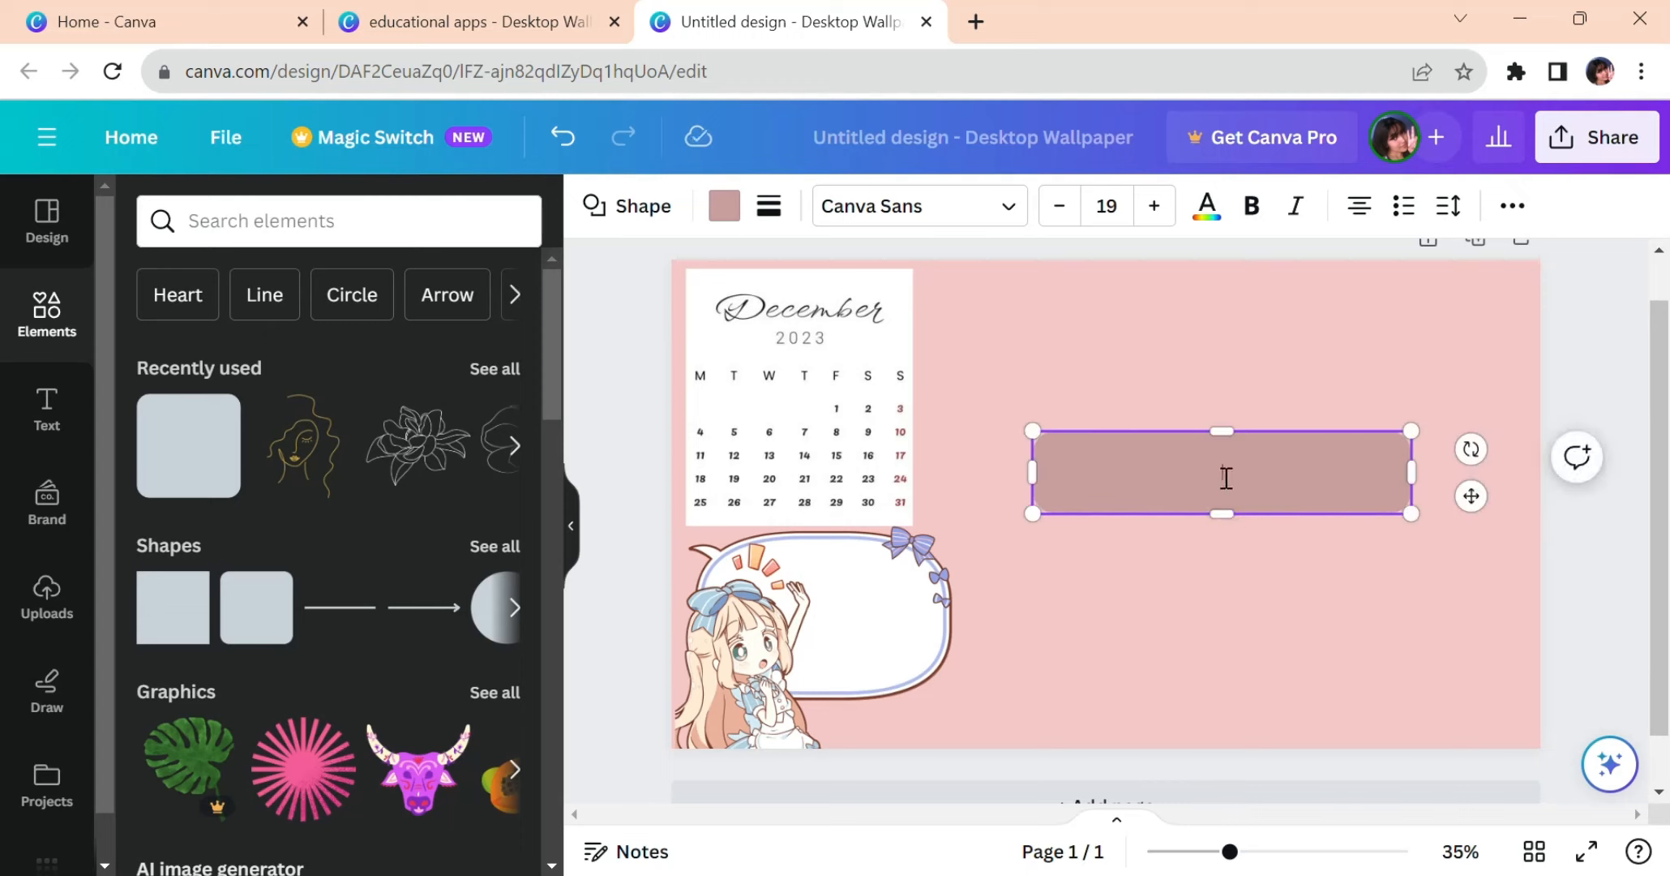
left_click_drag(1471, 495, 1314, 318)
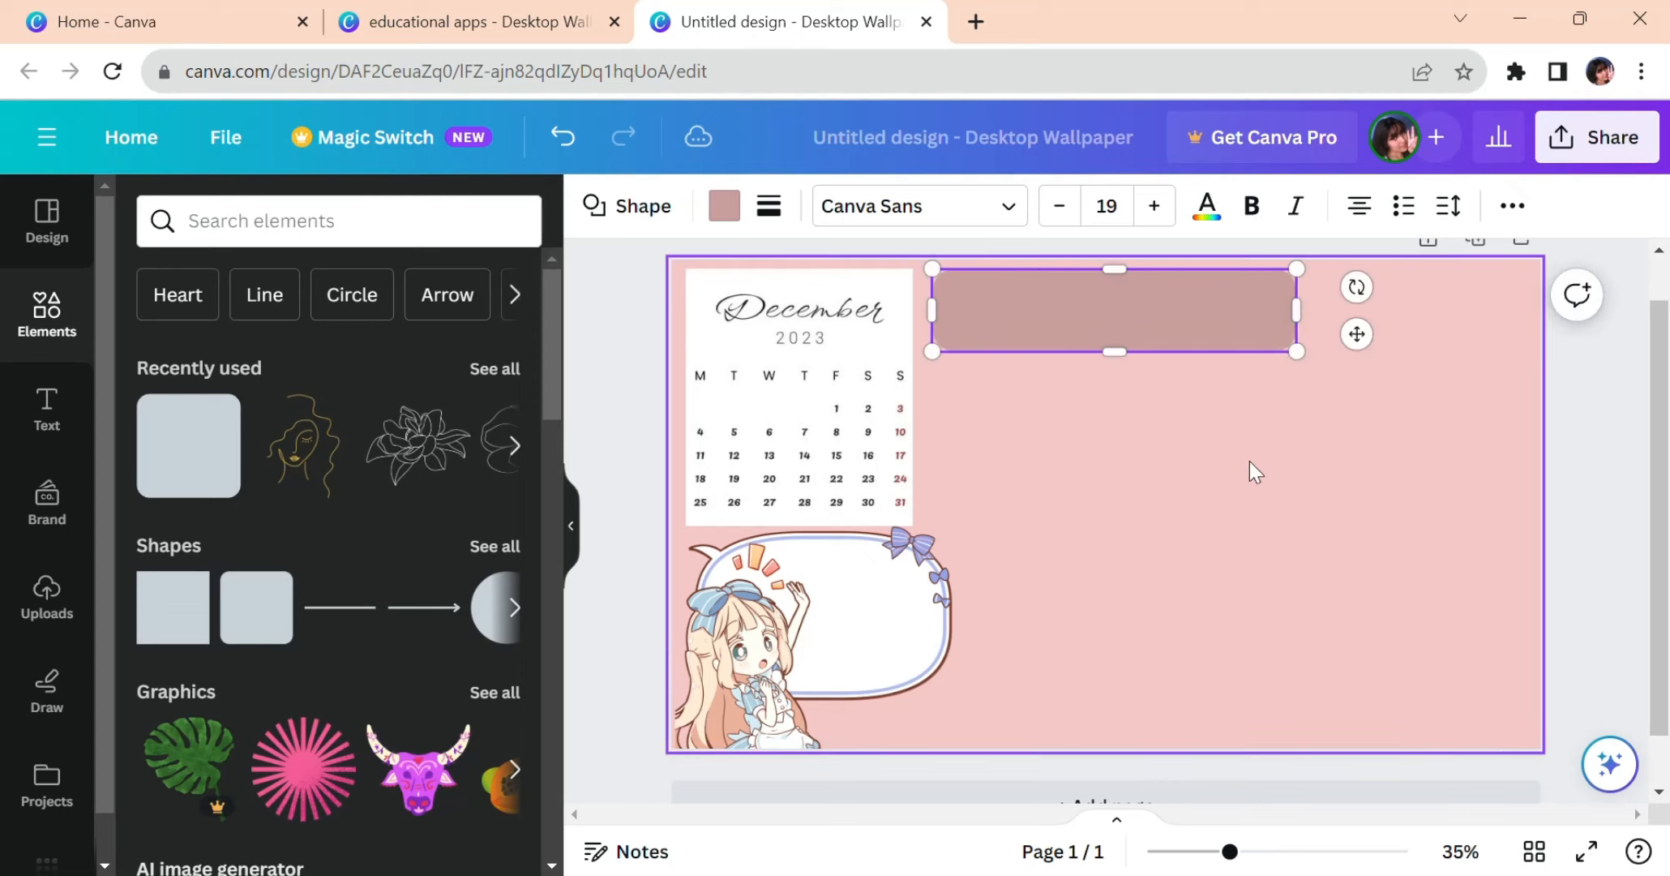
left_click(1234, 478)
Recolor the rounded bar with the custom darker pink #E6A4A4
left_click(1095, 316)
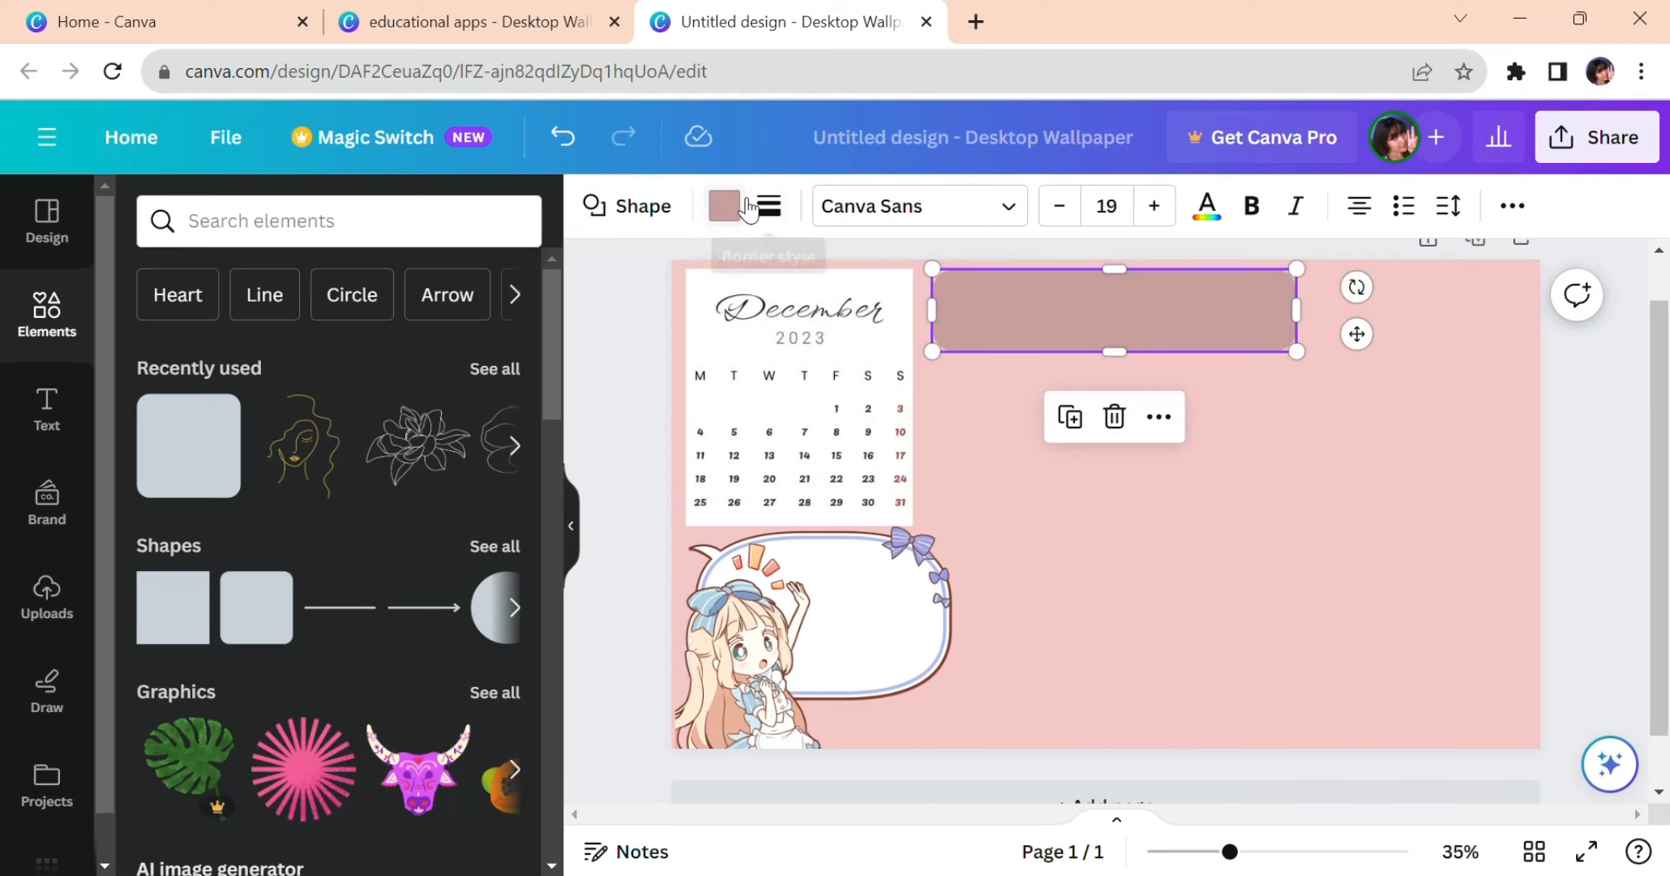
left_click(724, 206)
left_click(423, 367)
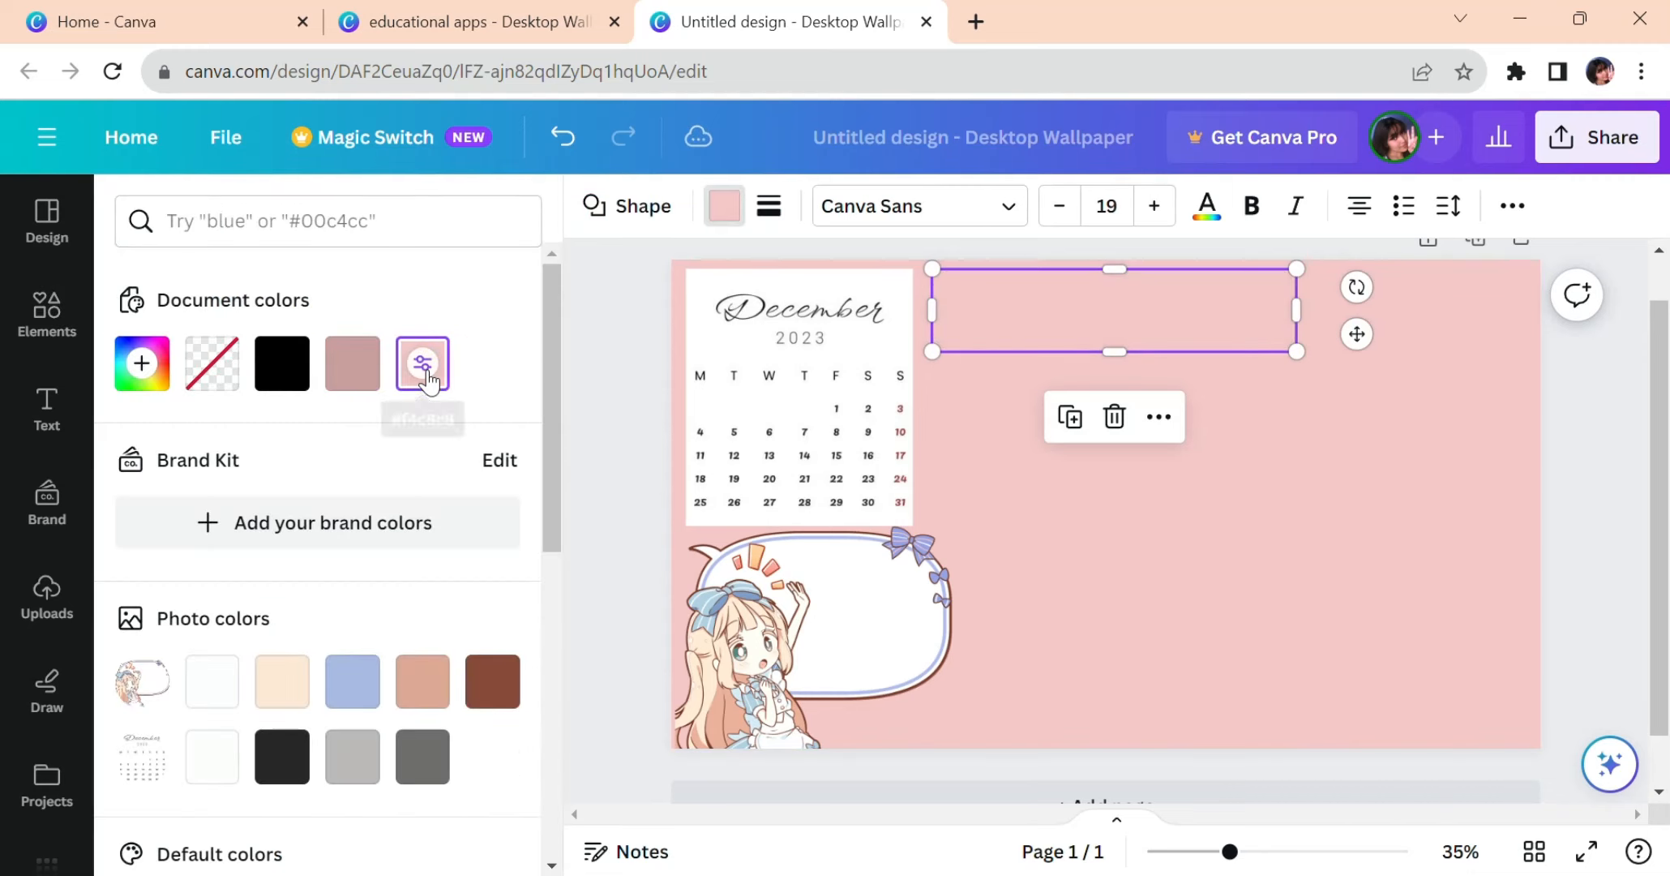
left_click(425, 373)
left_click_drag(209, 496, 232, 499)
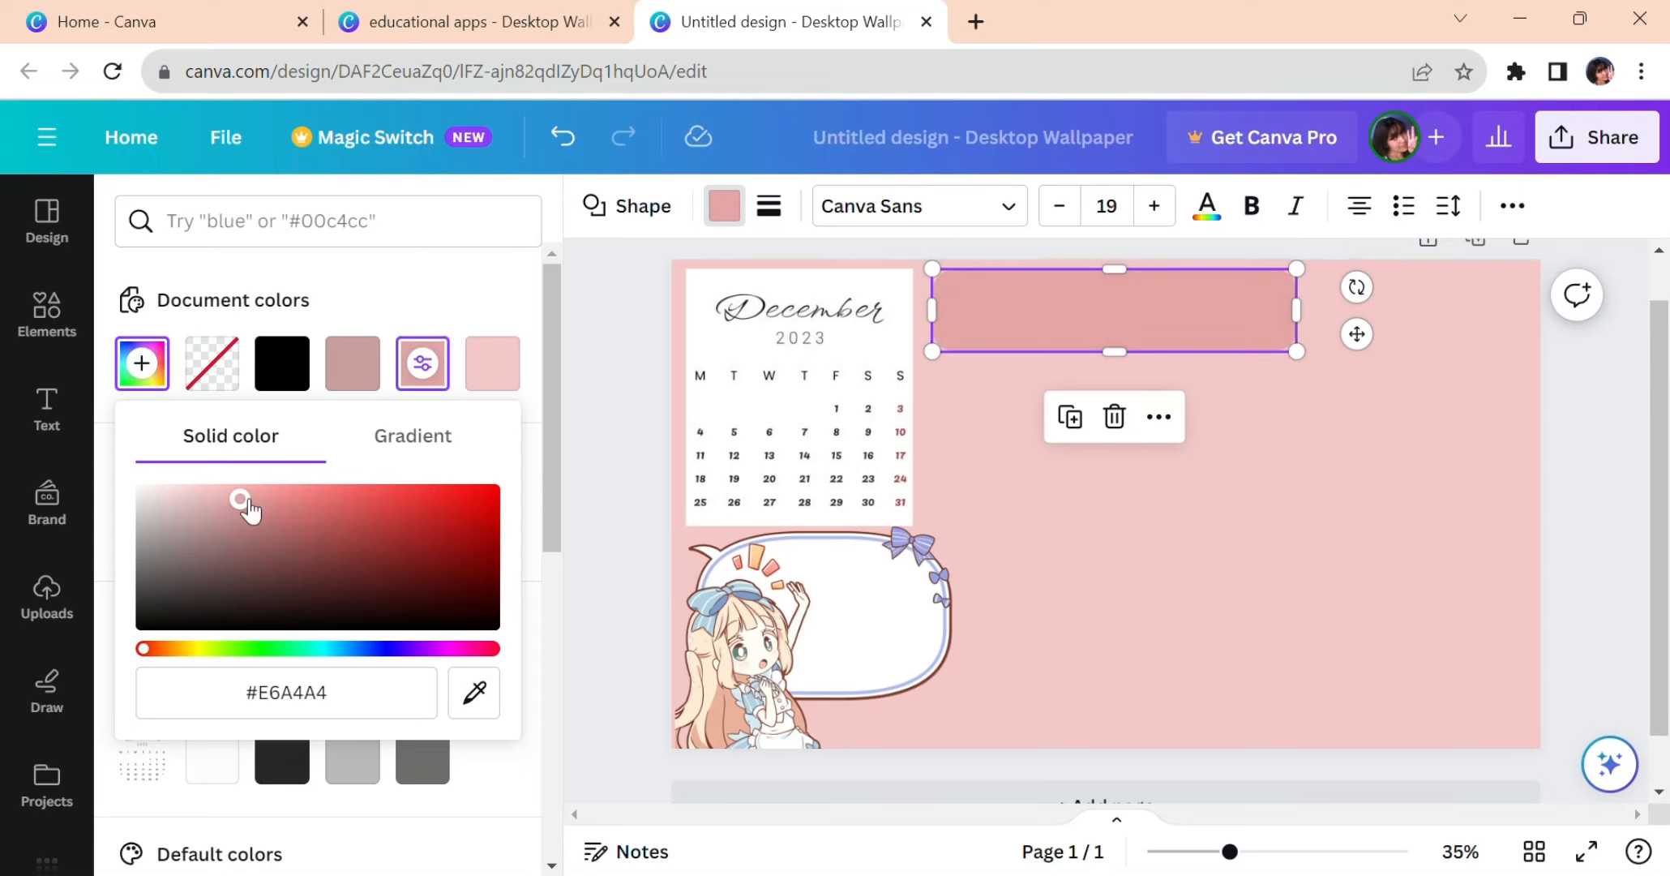
left_click(1031, 480)
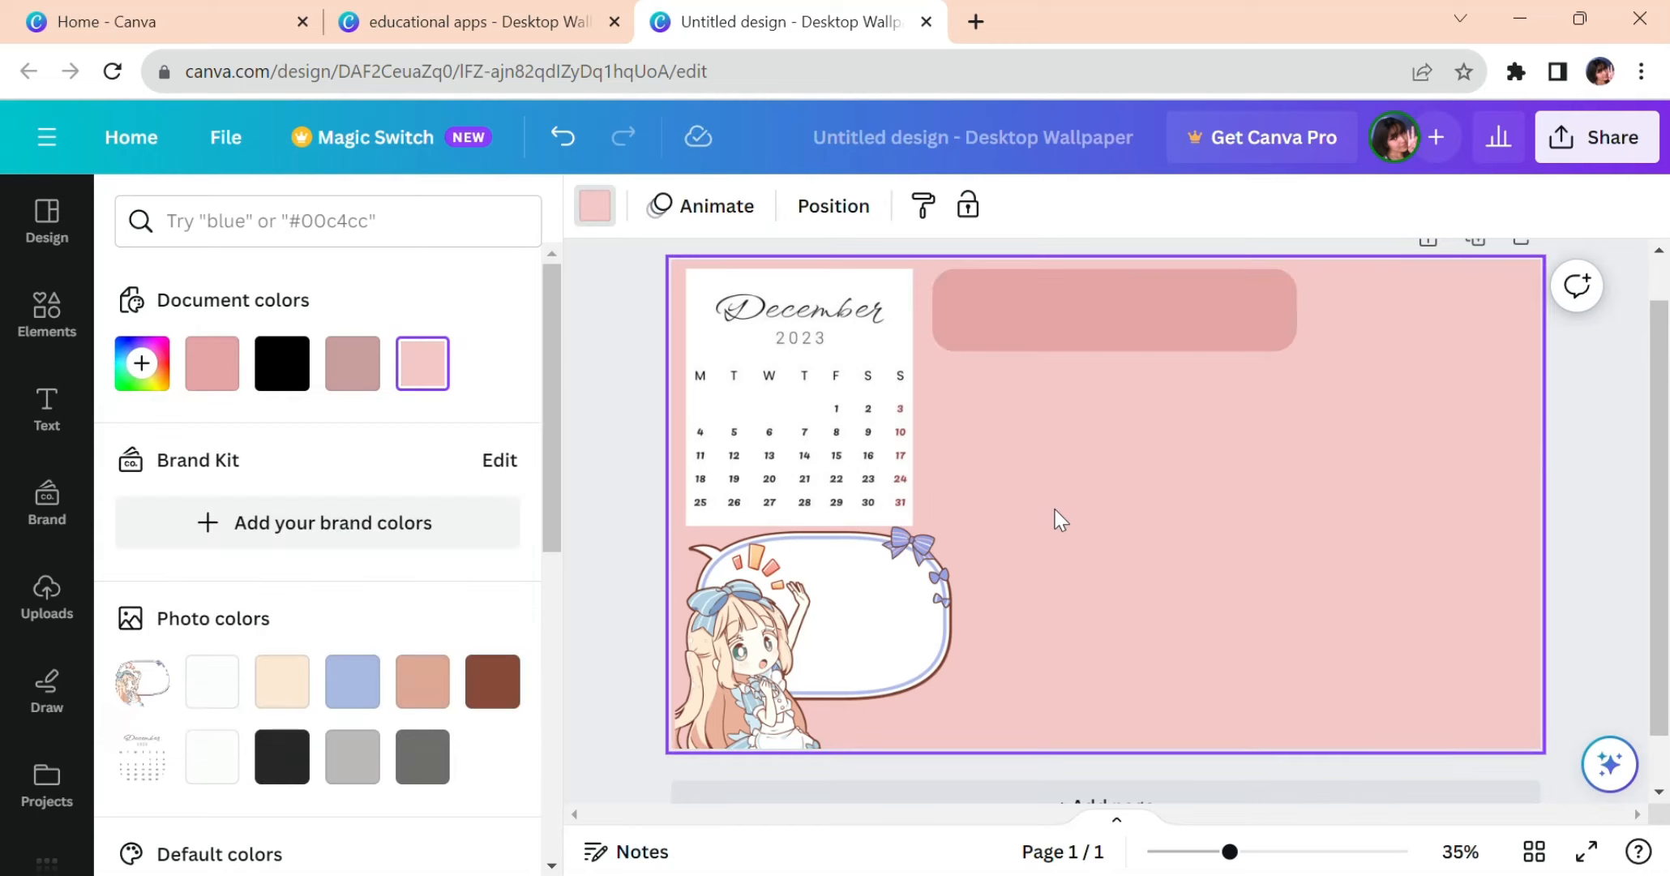
Duplicate the pink bar, place the copy just below it, and make the copy narrower and taller with right edges aligned
left_click(1116, 309)
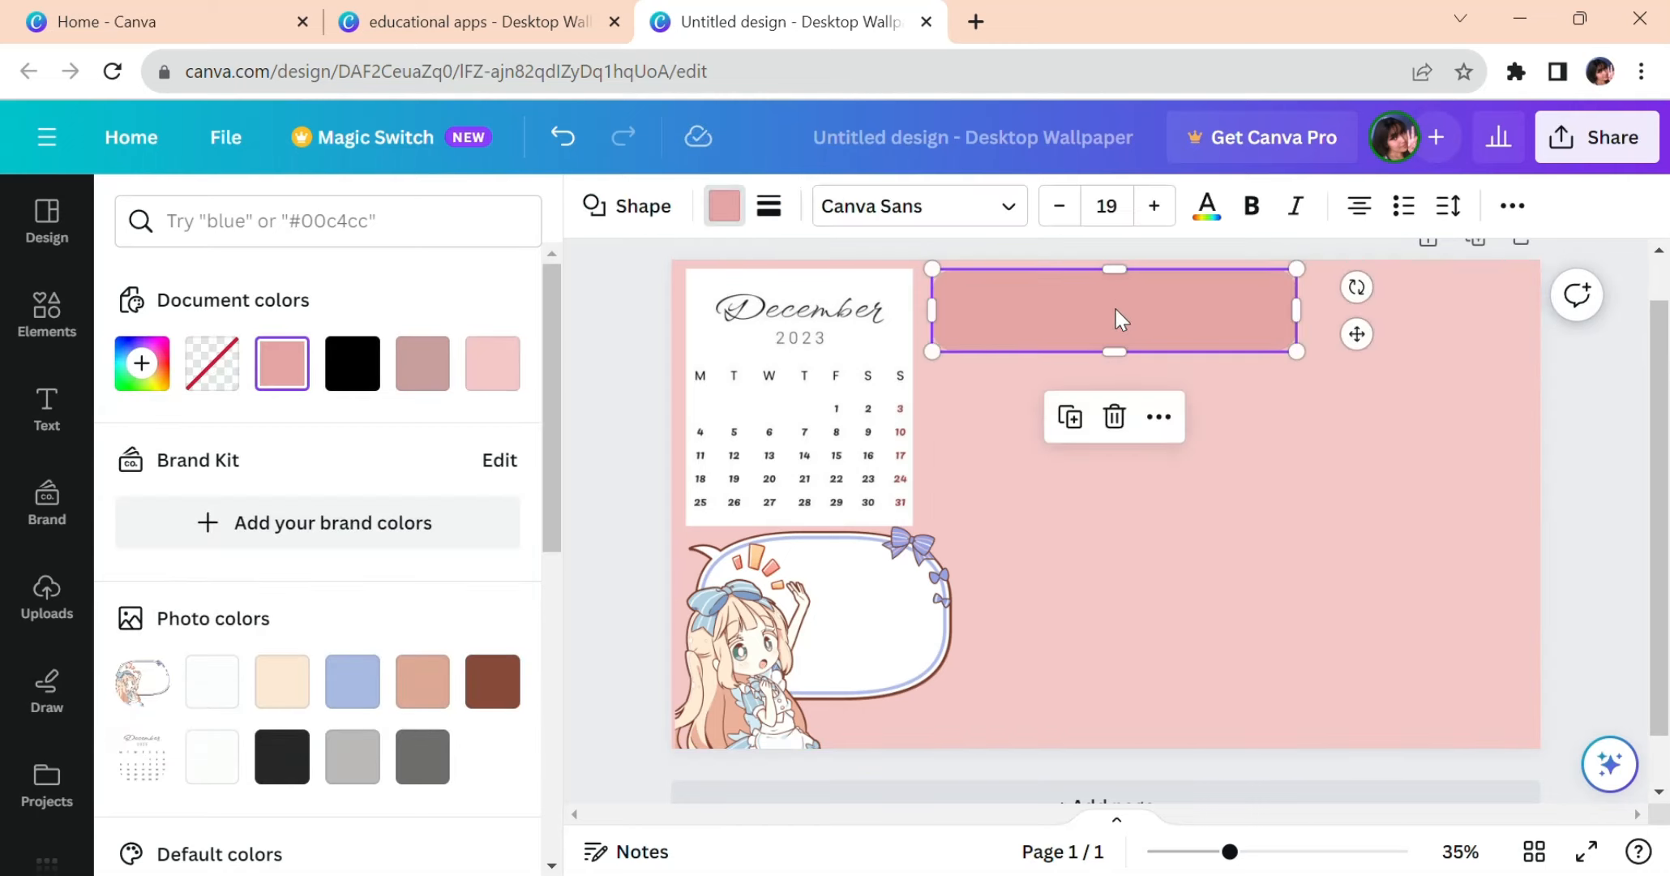
key("ctrl+d")
left_click_drag(1115, 309, 1125, 425)
left_click_drag(1128, 485, 1135, 540)
left_click_drag(1311, 475, 1204, 441)
left_click_drag(1182, 515, 1184, 533)
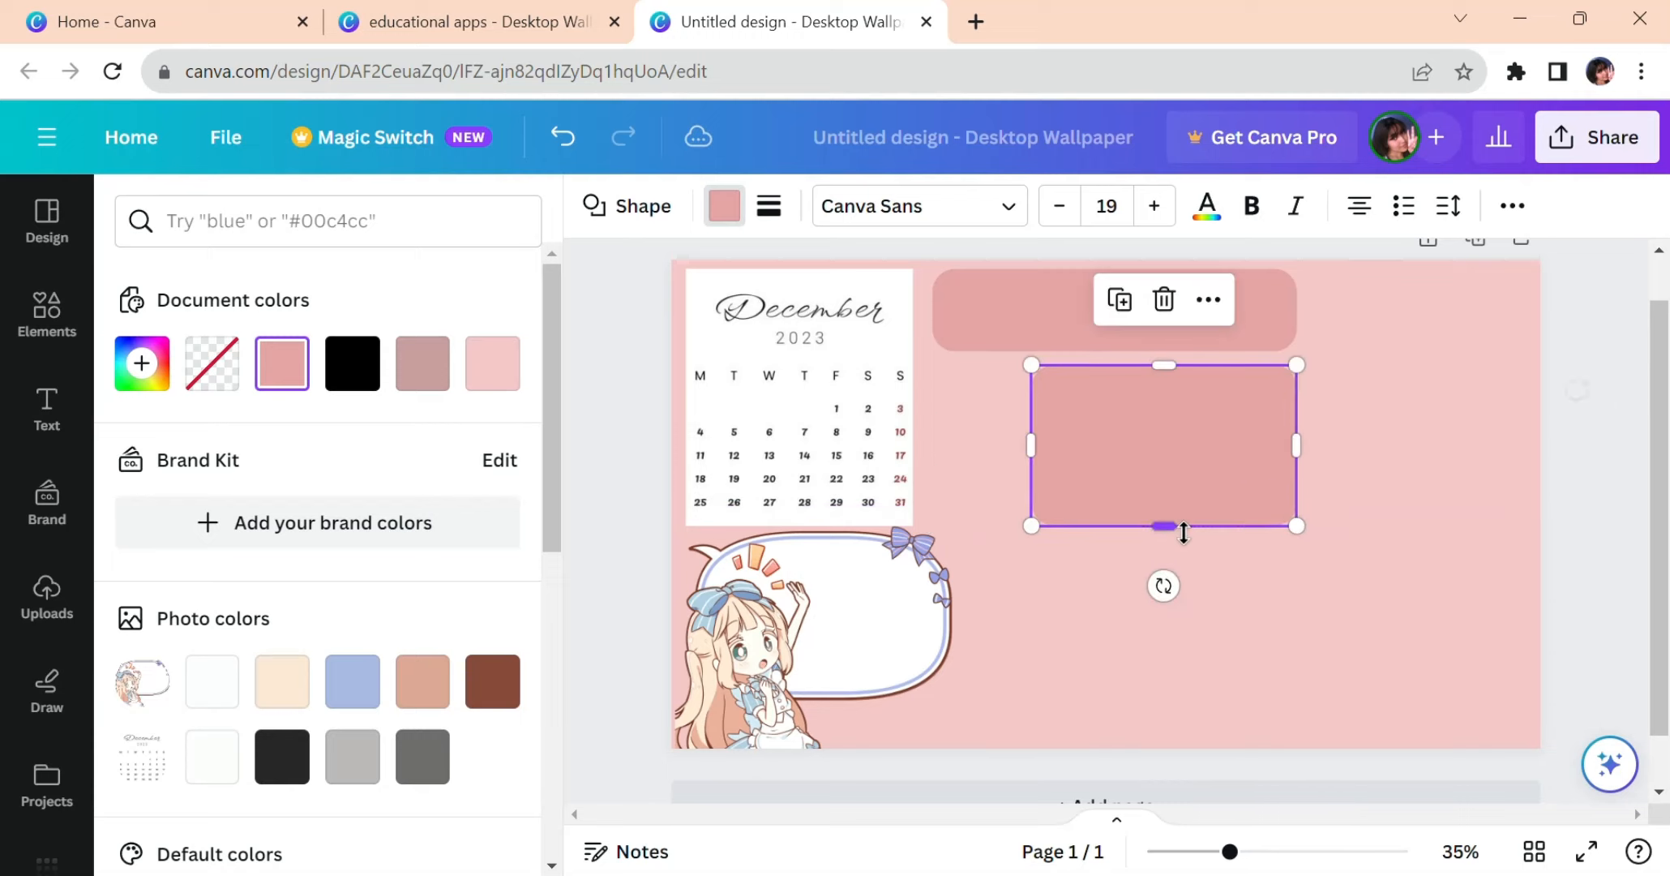
left_click_drag(1296, 445, 1317, 456)
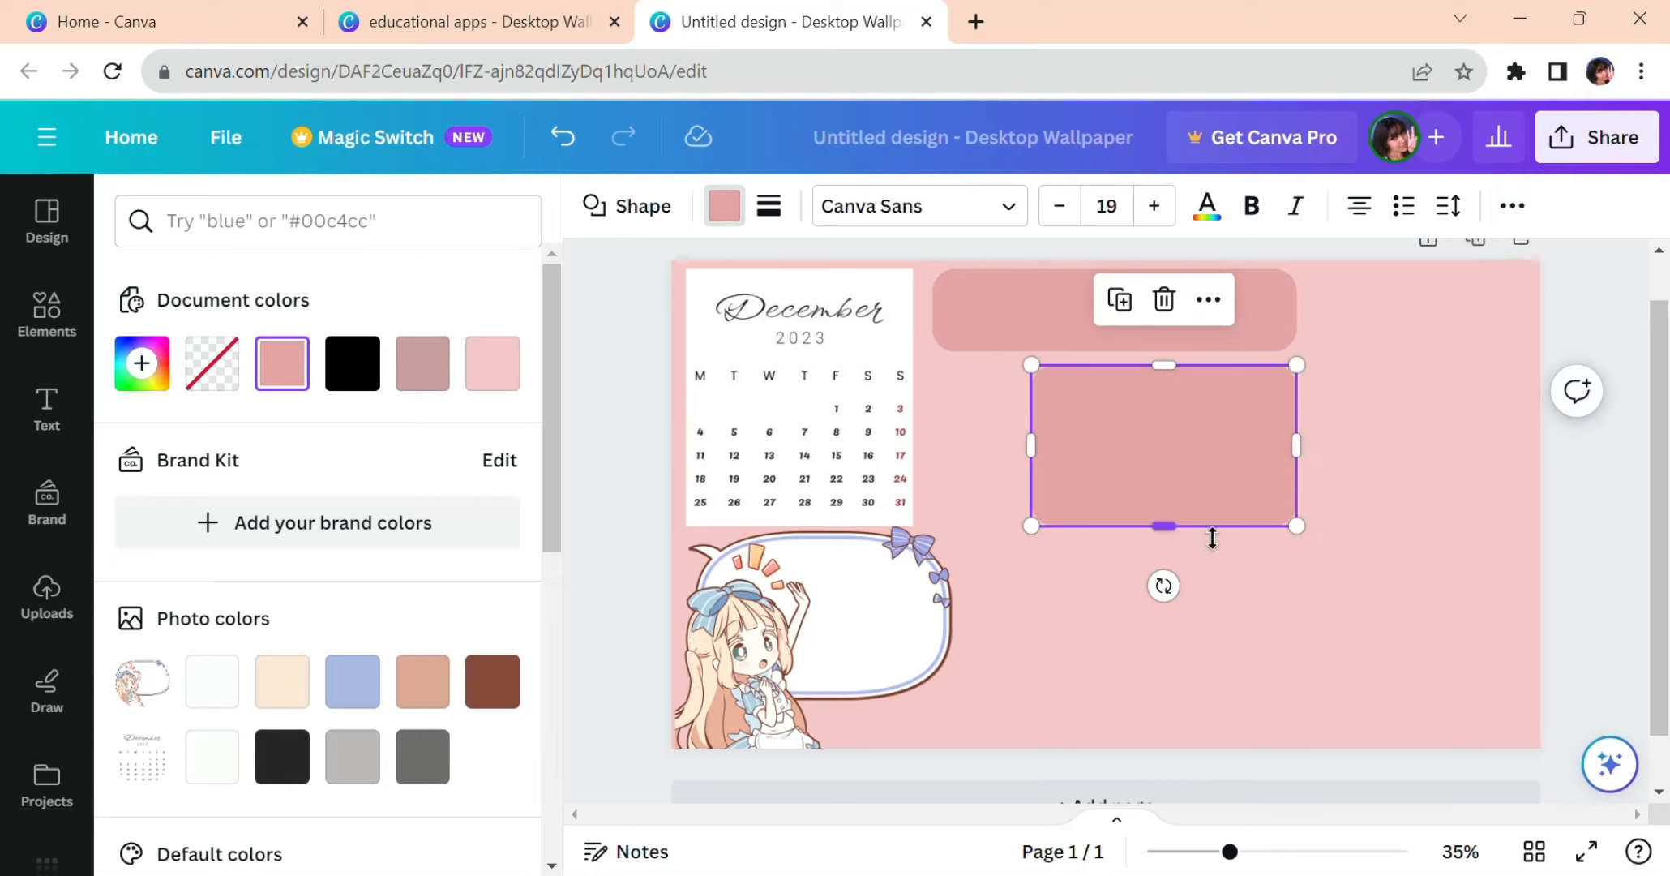
left_click_drag(1212, 537, 1206, 496)
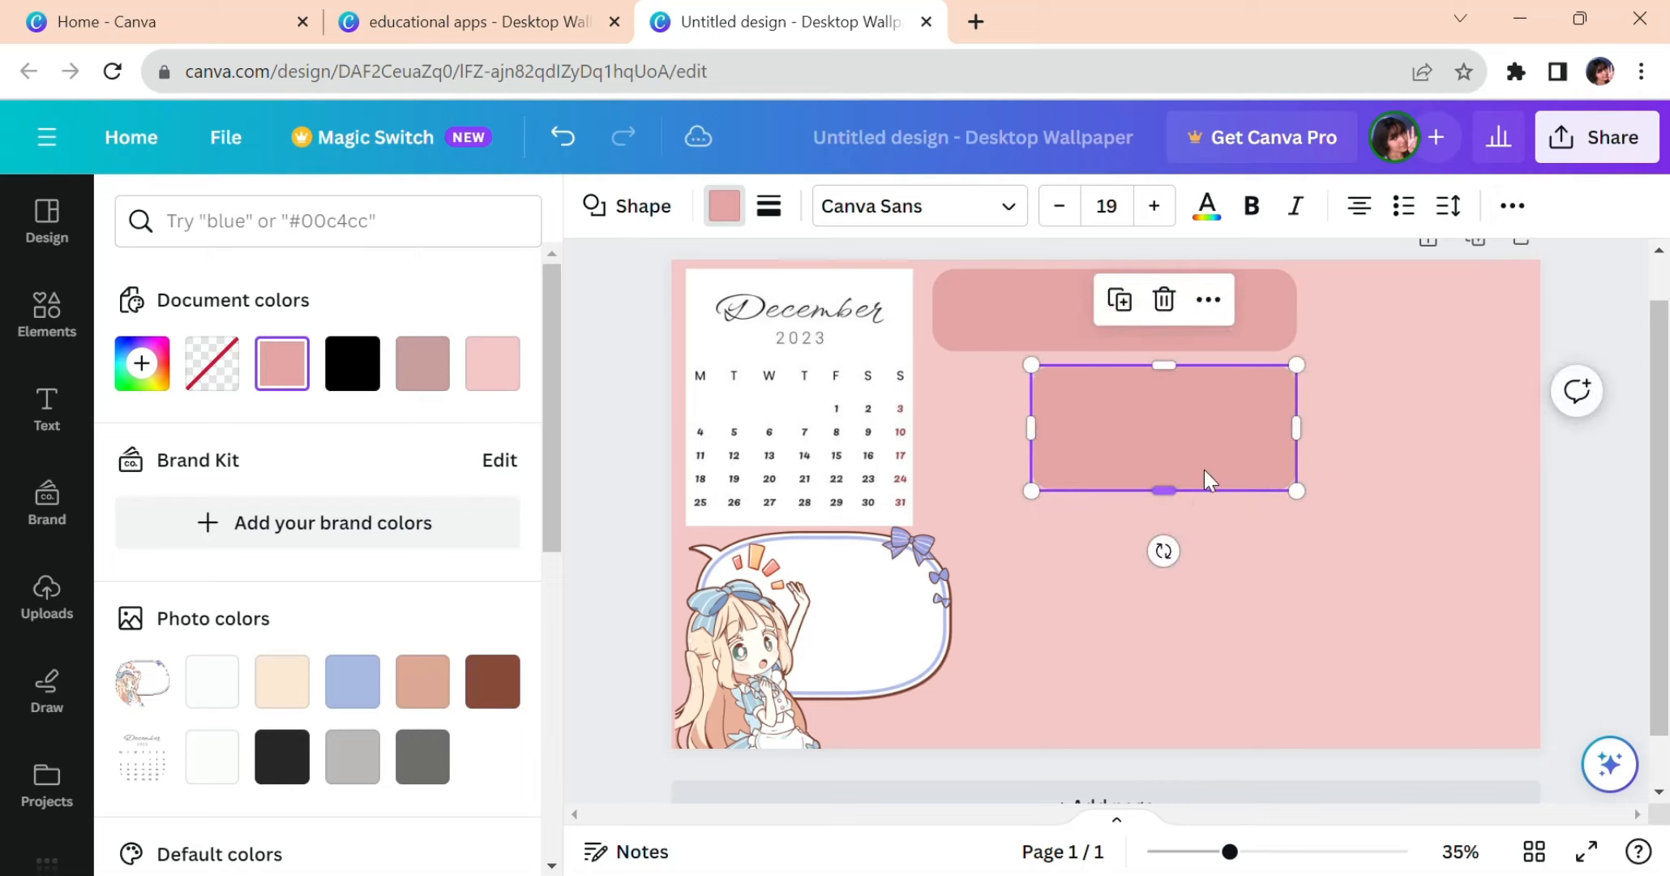
Widen the top bar to the right, extend the lower box to the same right edge, and trim the box's left side slightly
left_click(1274, 323)
left_click_drag(1298, 313, 1350, 311)
left_click(1271, 381)
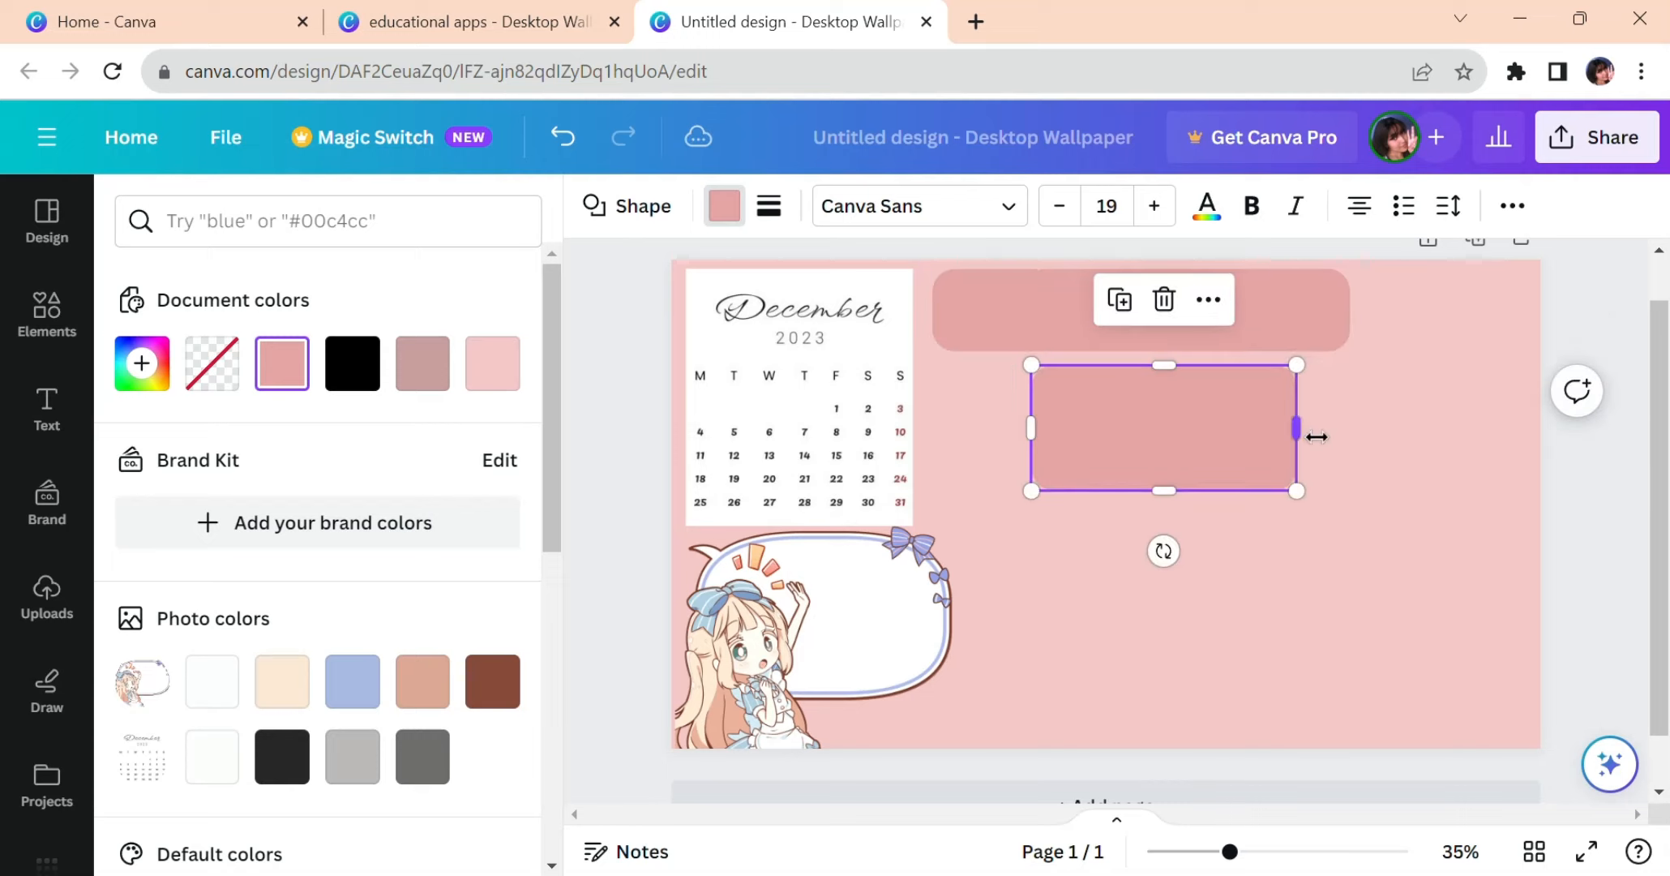
left_click_drag(1317, 437, 1371, 438)
double_click(1243, 438)
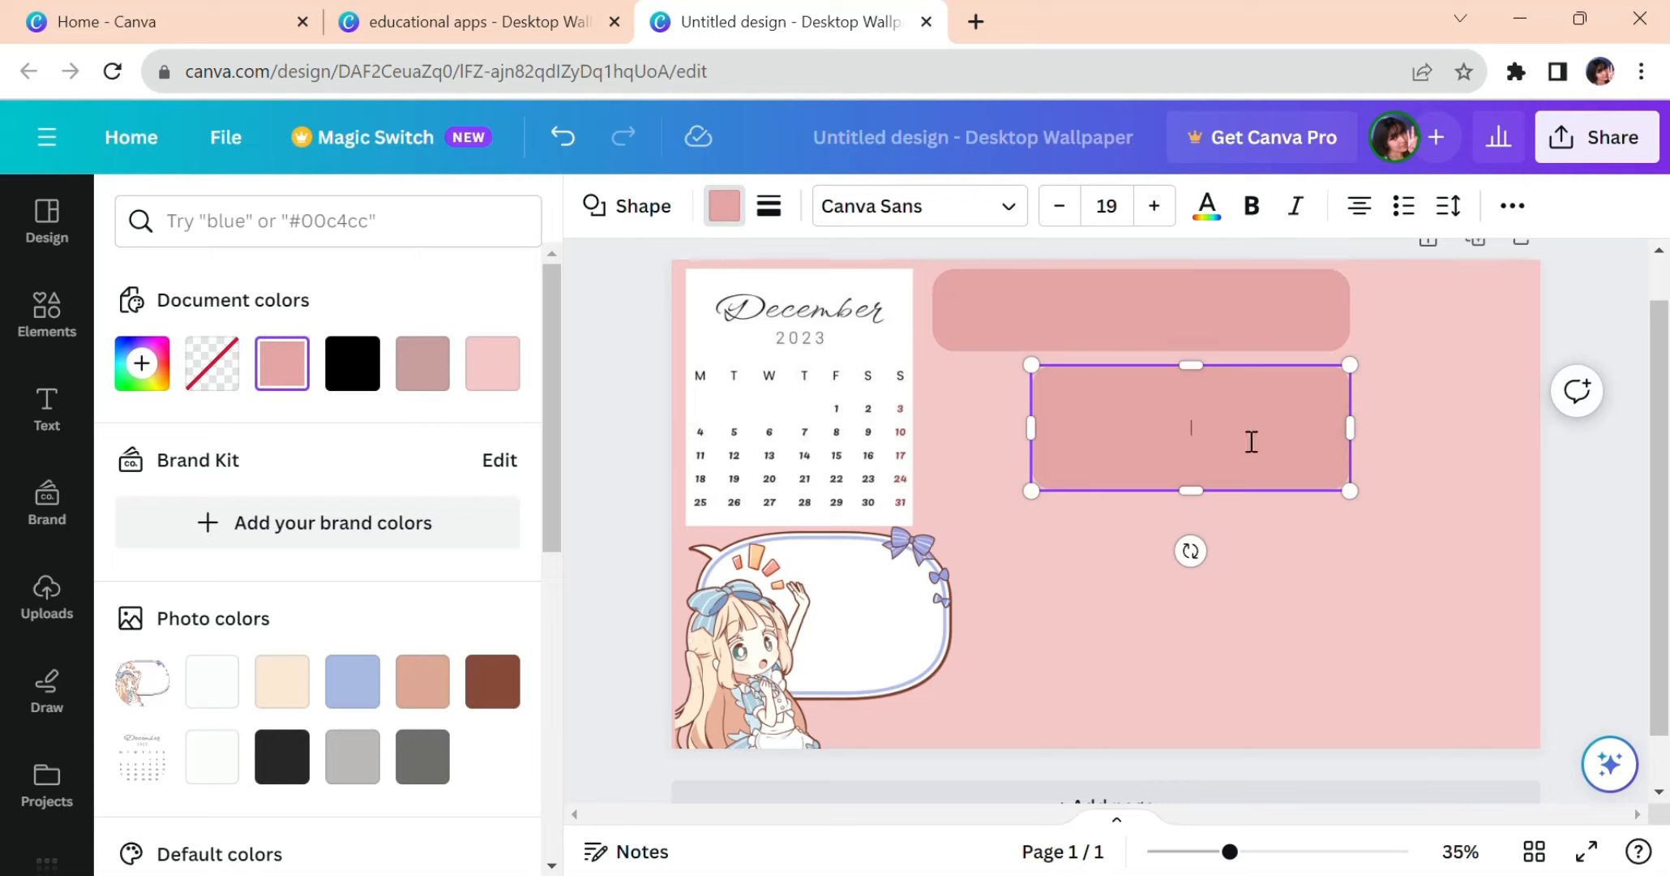
left_click_drag(1051, 447, 1070, 448)
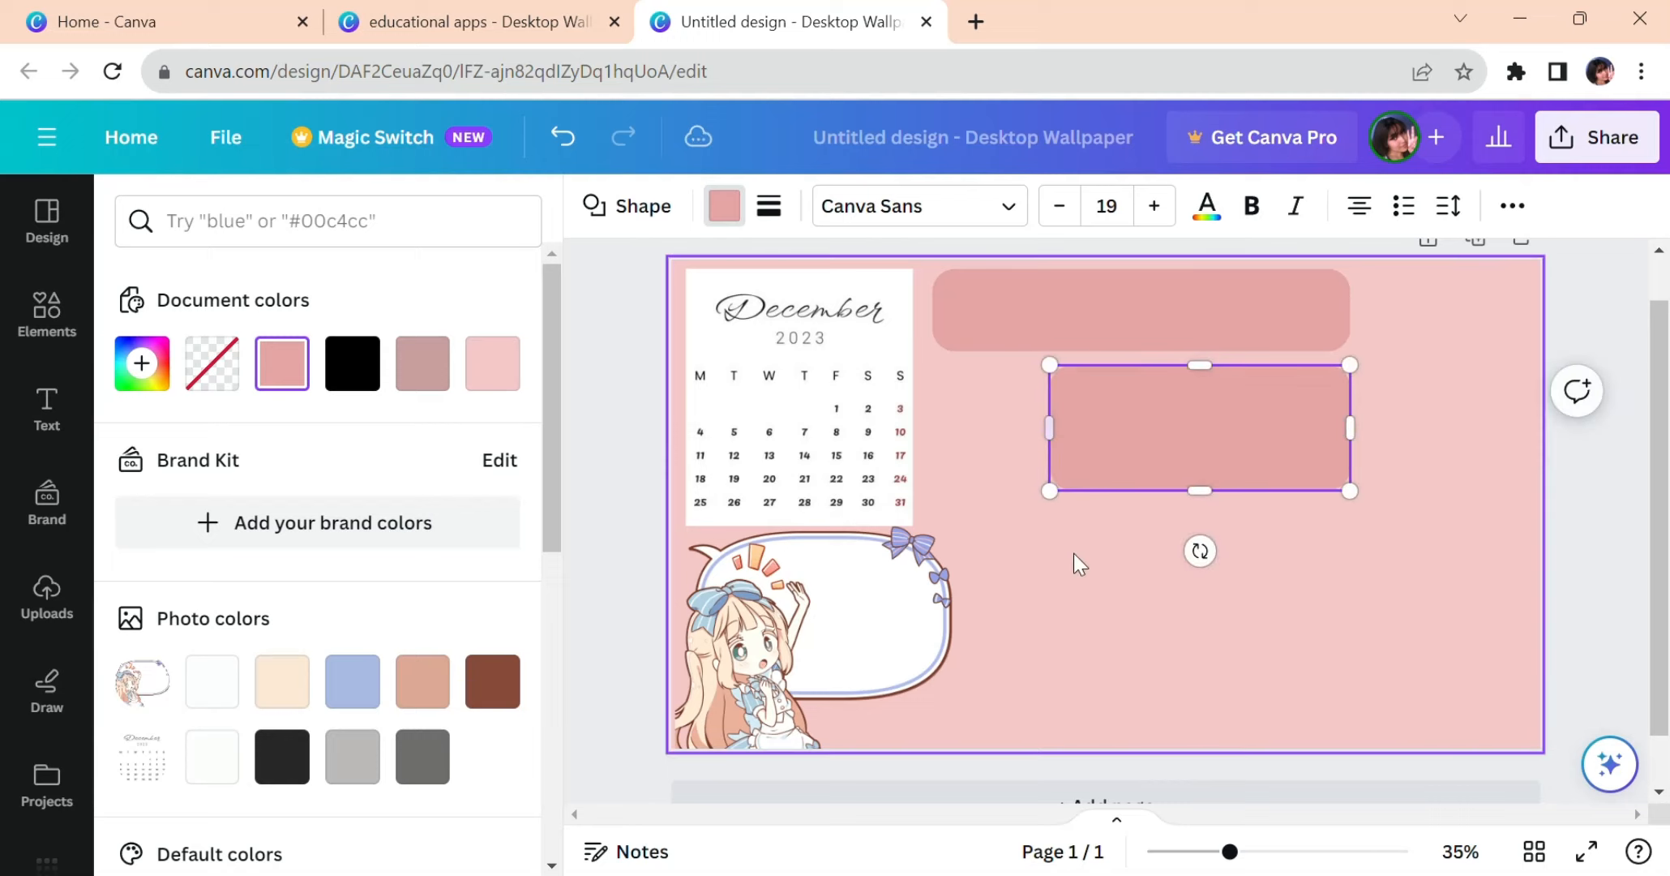
left_click(1083, 584)
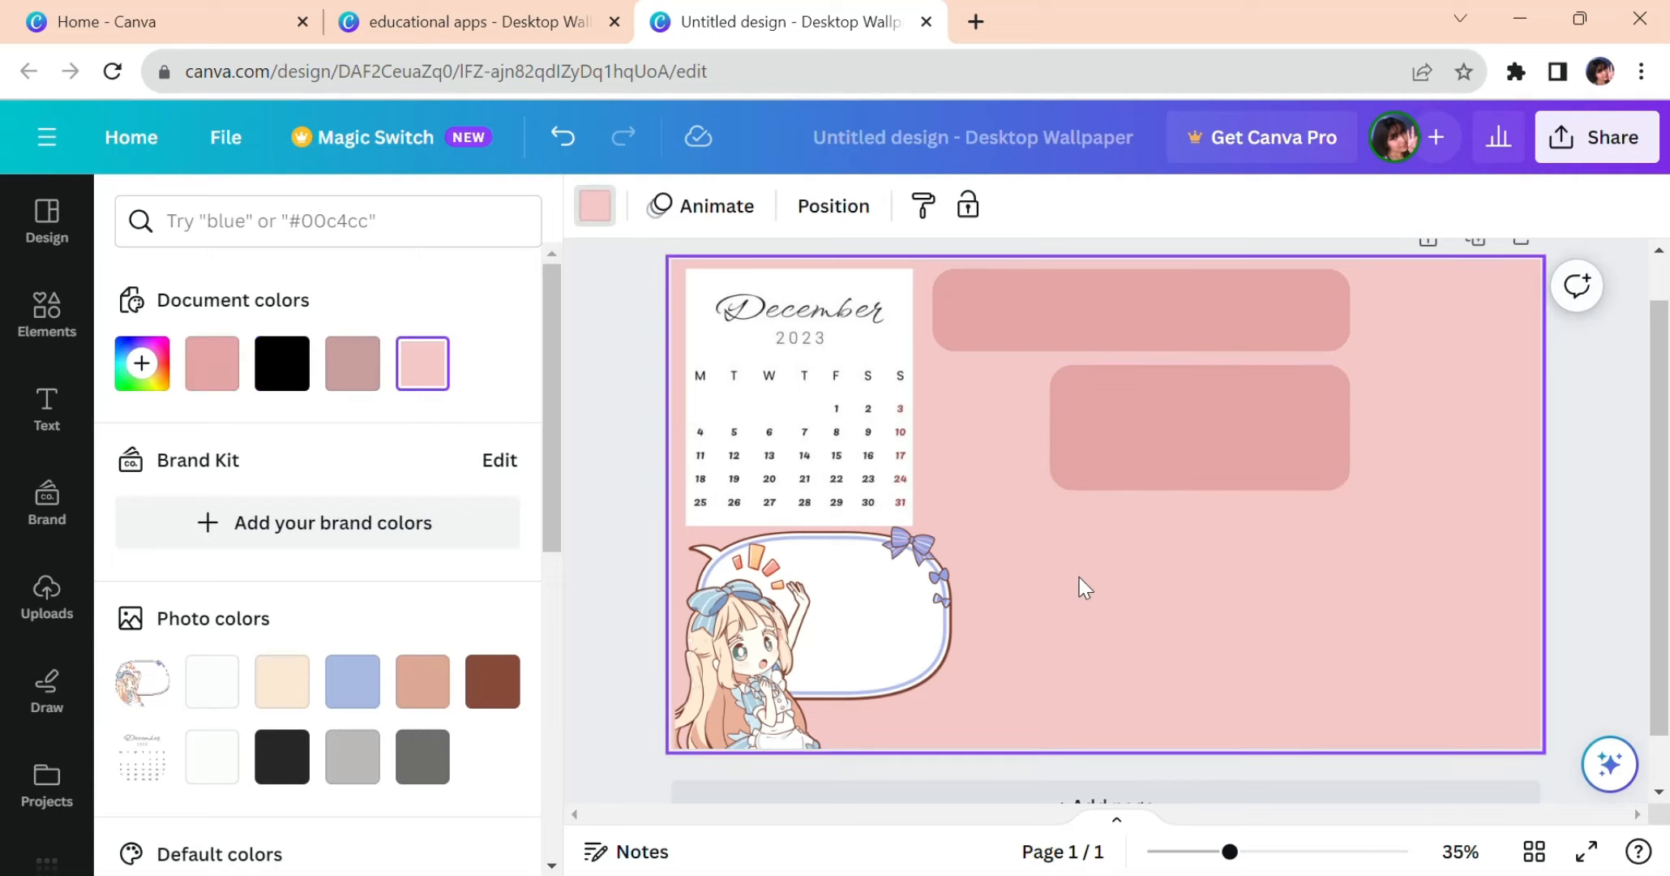
Add a square shape, shrink it, and place it in the gap between the calendar and the lower rounded box
left_click(72, 629)
left_click(49, 316)
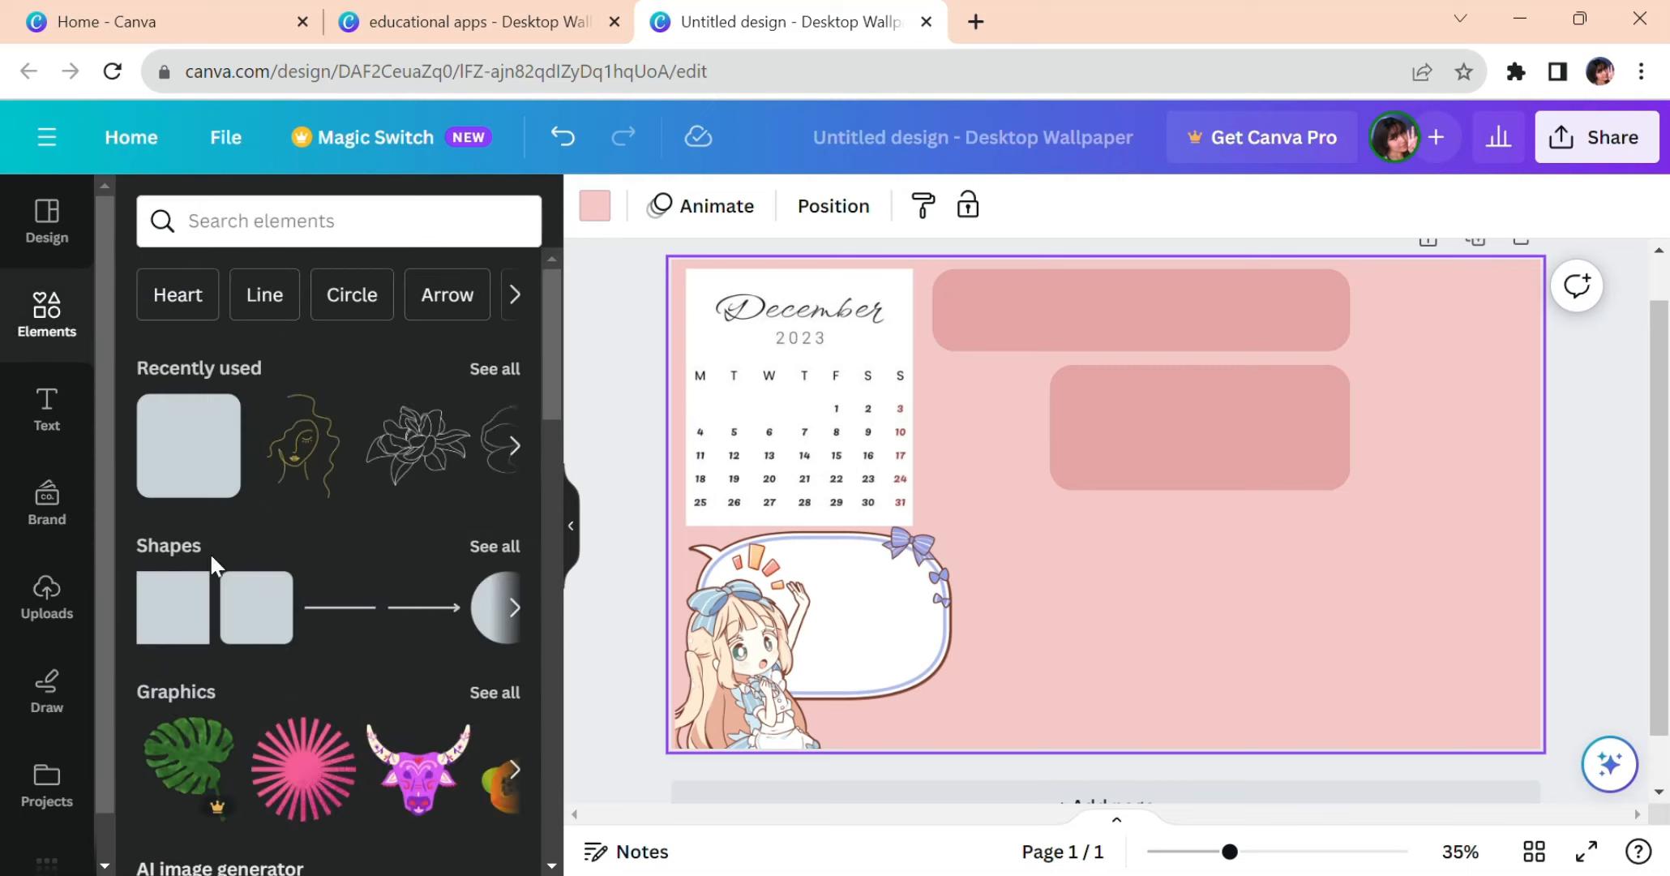
left_click(191, 621)
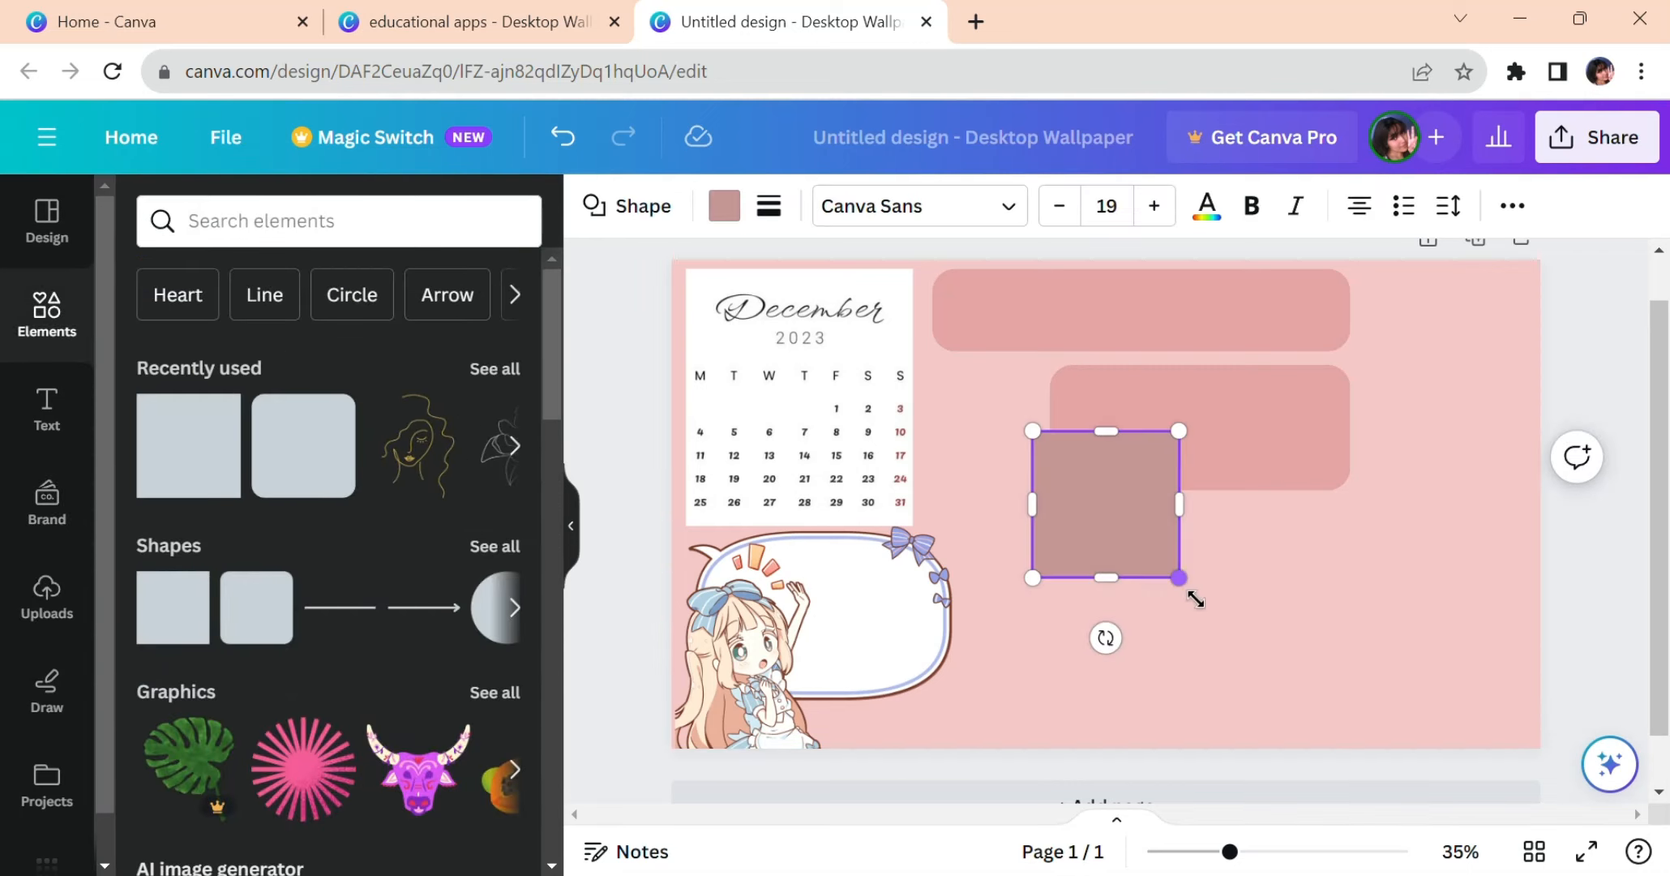
left_click_drag(1192, 594, 1156, 555)
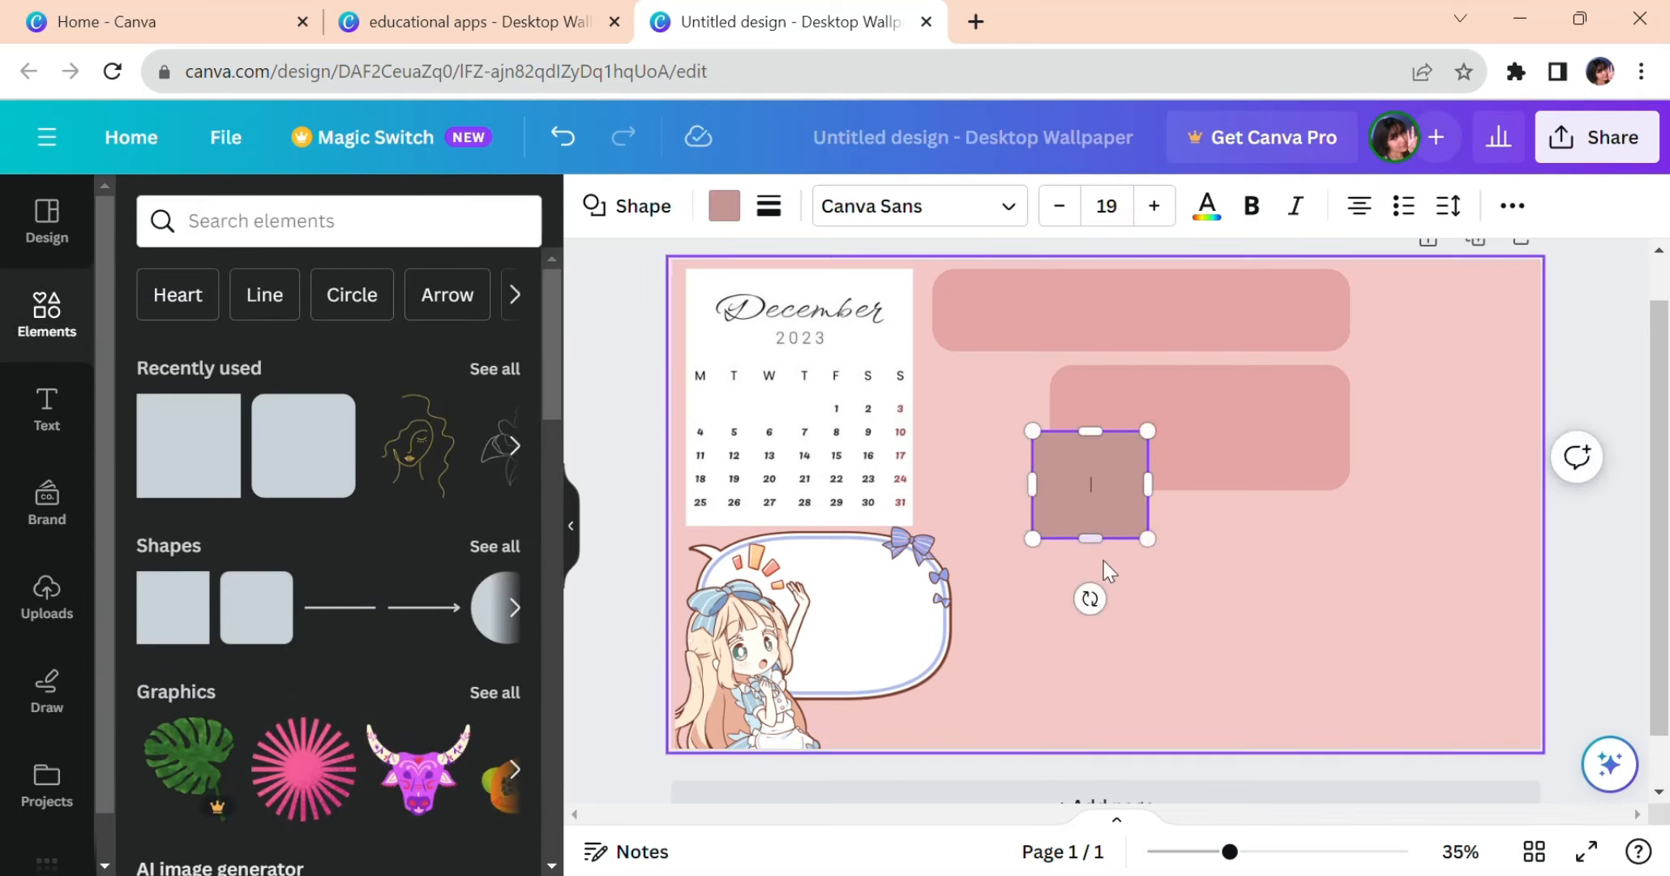
left_click(1165, 641)
left_click(1094, 481)
left_click_drag(1095, 482, 1002, 441)
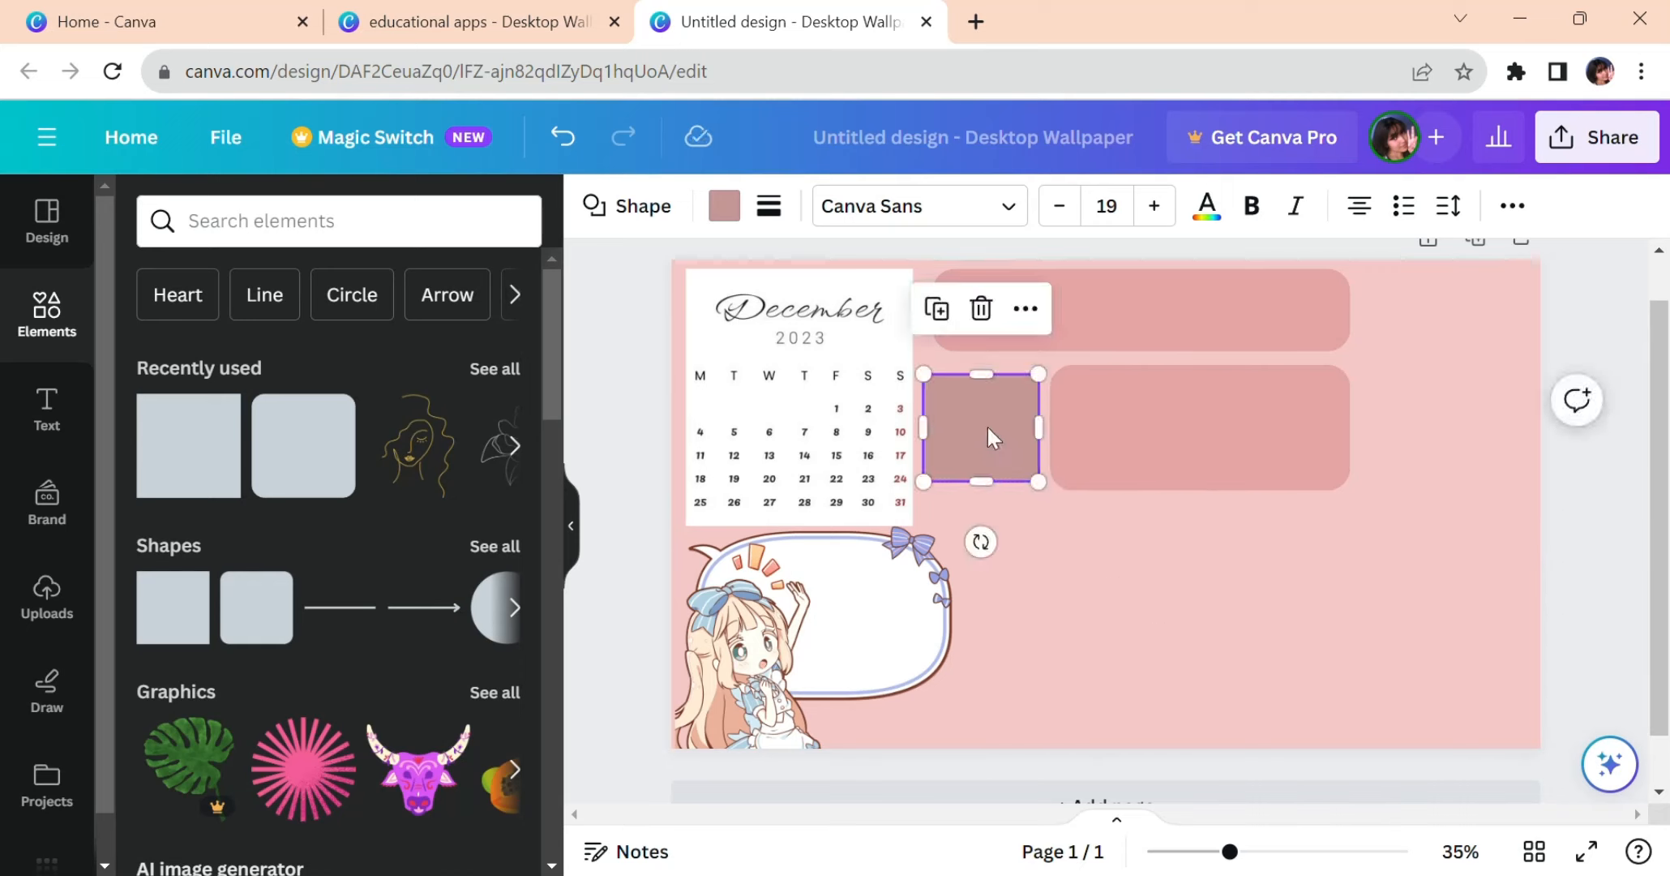
Recolor the small square with the document's darker pink #E6A4A4
left_click(724, 206)
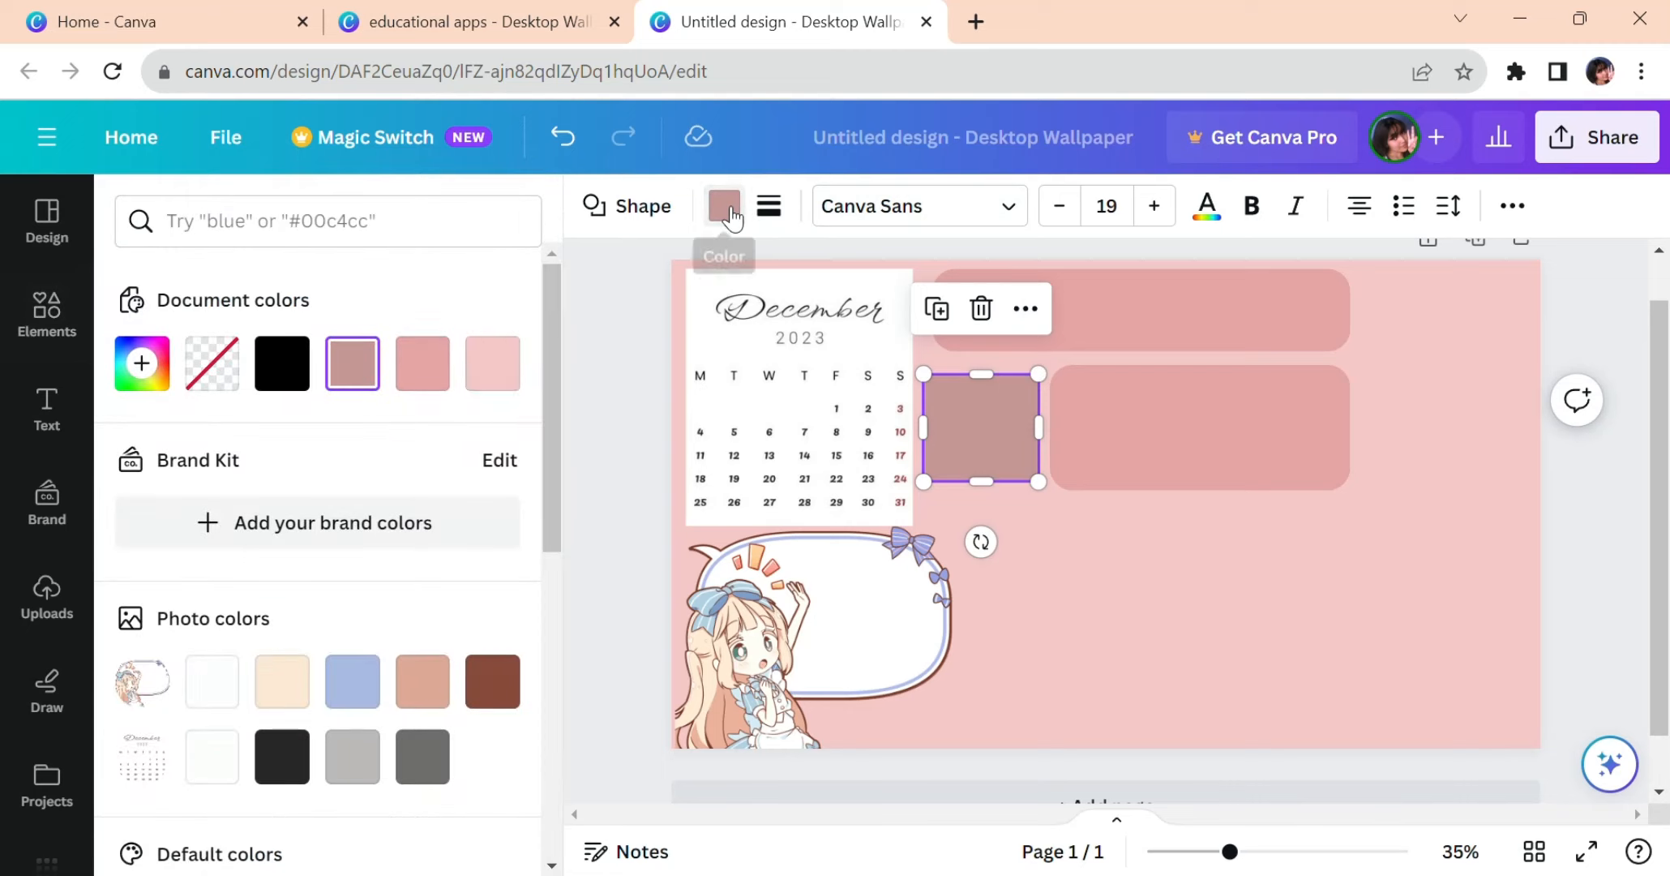
left_click(433, 381)
left_click(1269, 634)
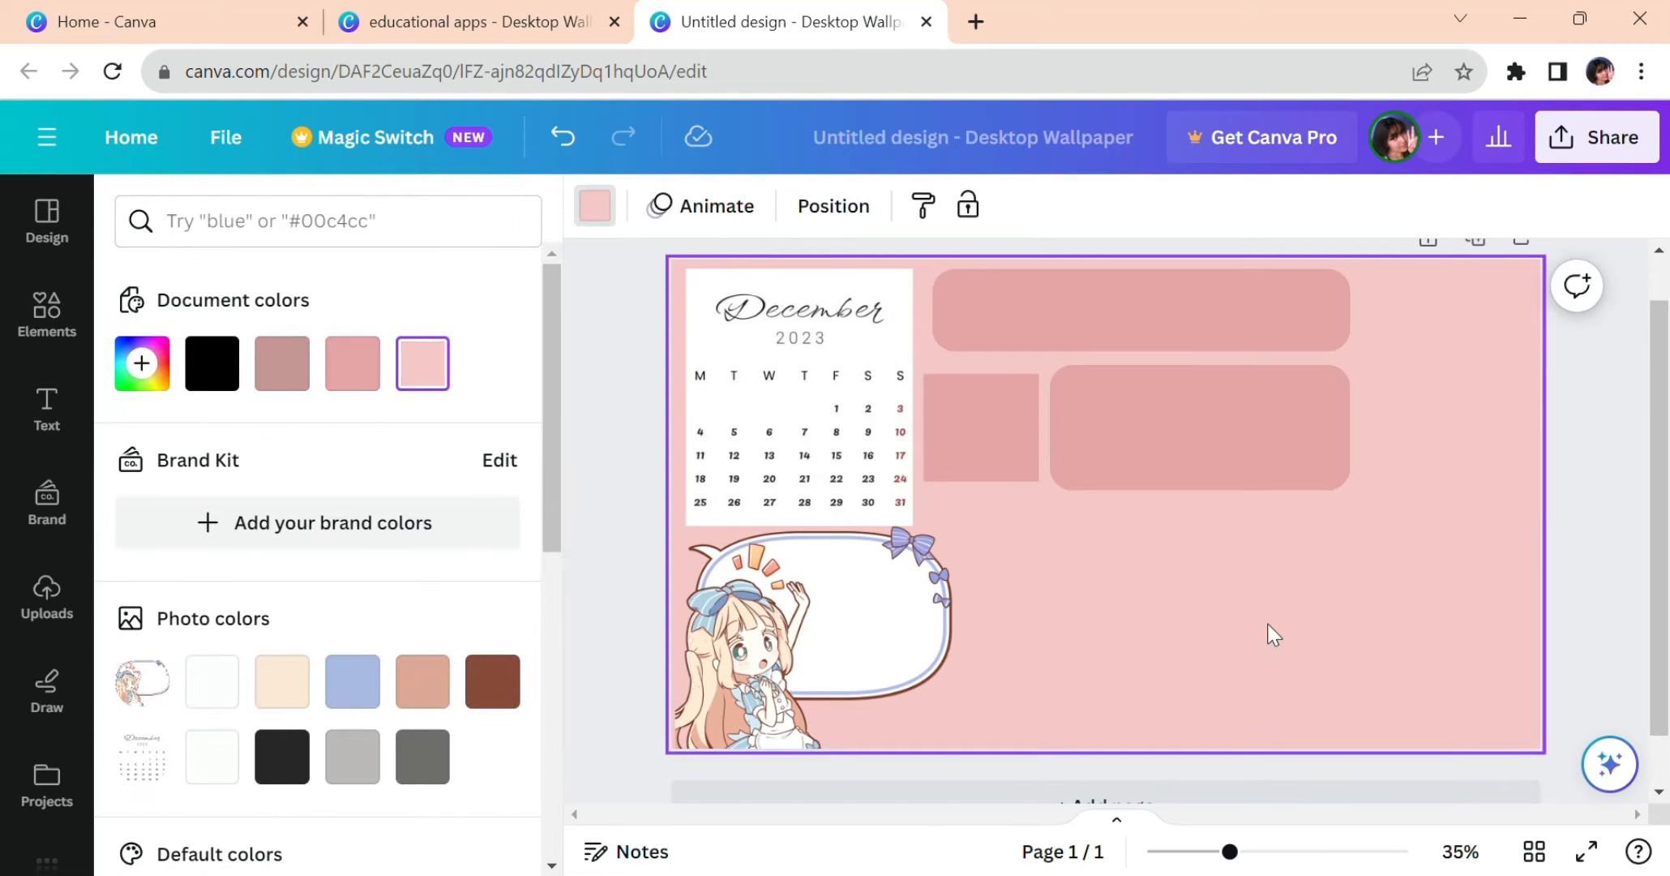
Add another square, stretch it into a tall rectangle, and place it beside the rounded boxes near the wallpaper's upper right corner
left_click(57, 341)
left_click(188, 594)
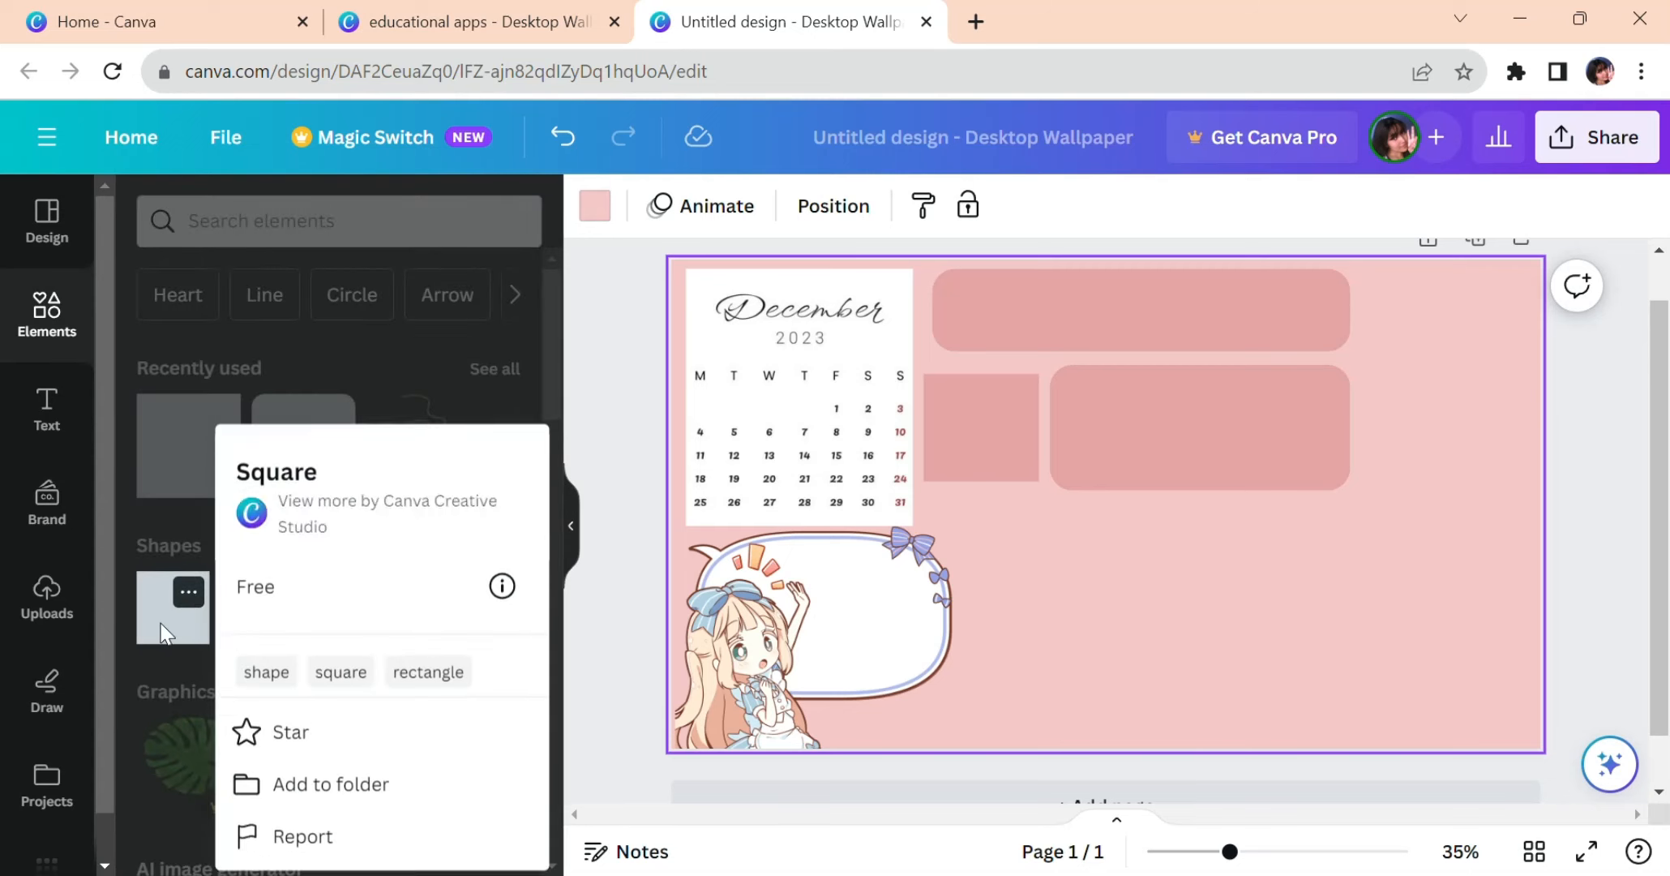
left_click(167, 632)
left_click(167, 633)
left_click_drag(1194, 595, 1232, 652)
left_click_drag(1231, 557, 1461, 410)
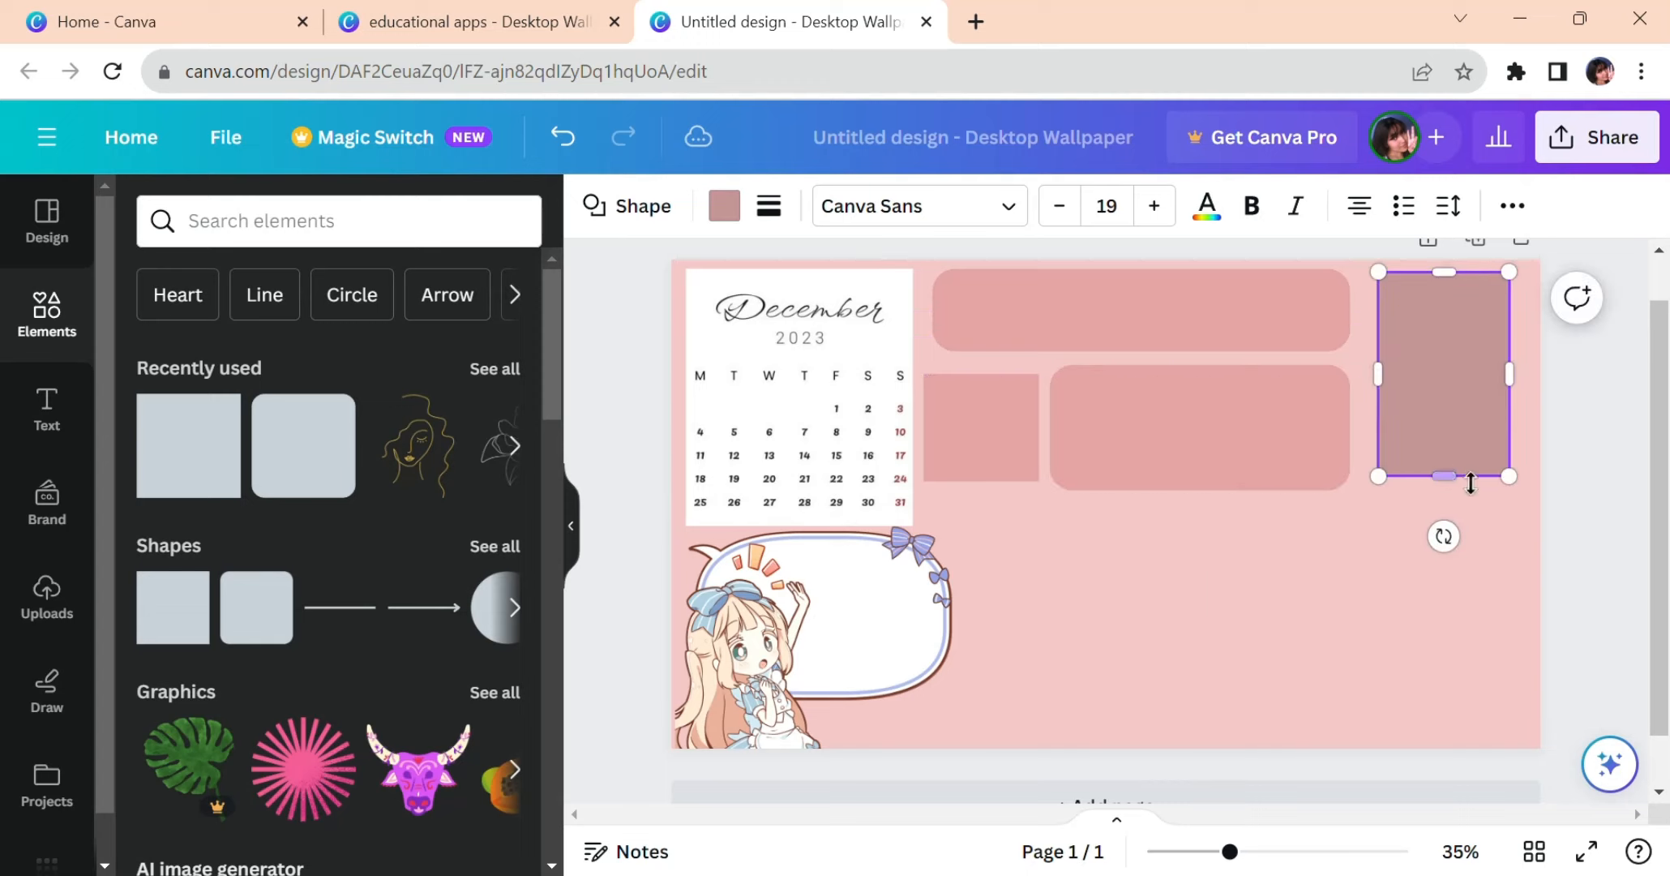
left_click_drag(1471, 484, 1467, 530)
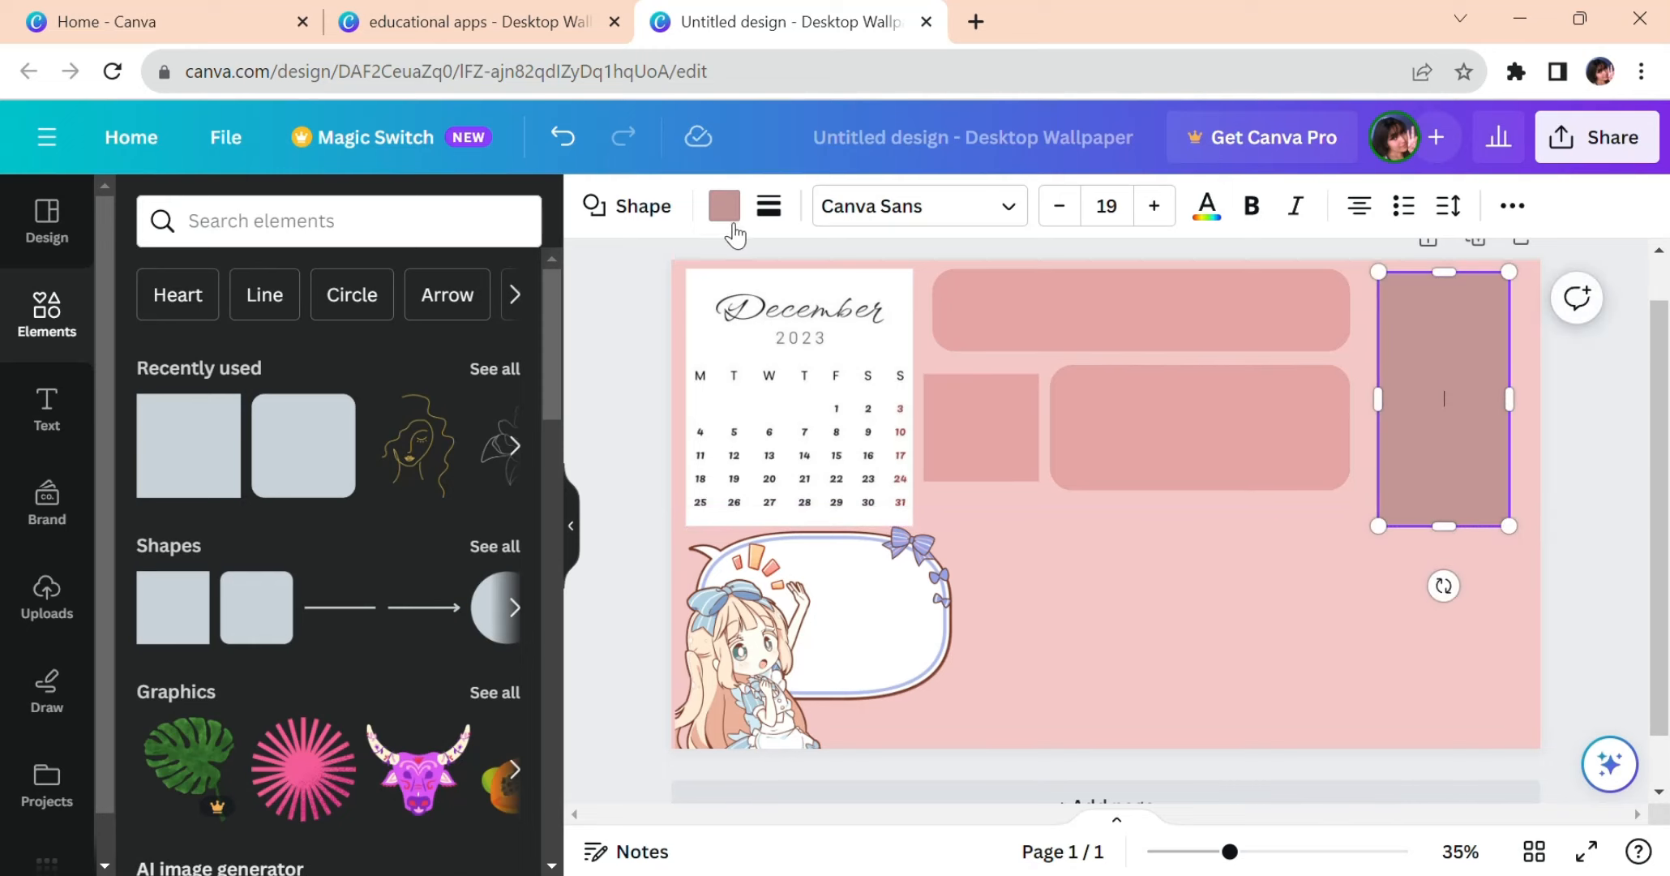
Recolor the tall rectangle with the document pink #E6A4A4
left_click(728, 217)
left_click(422, 363)
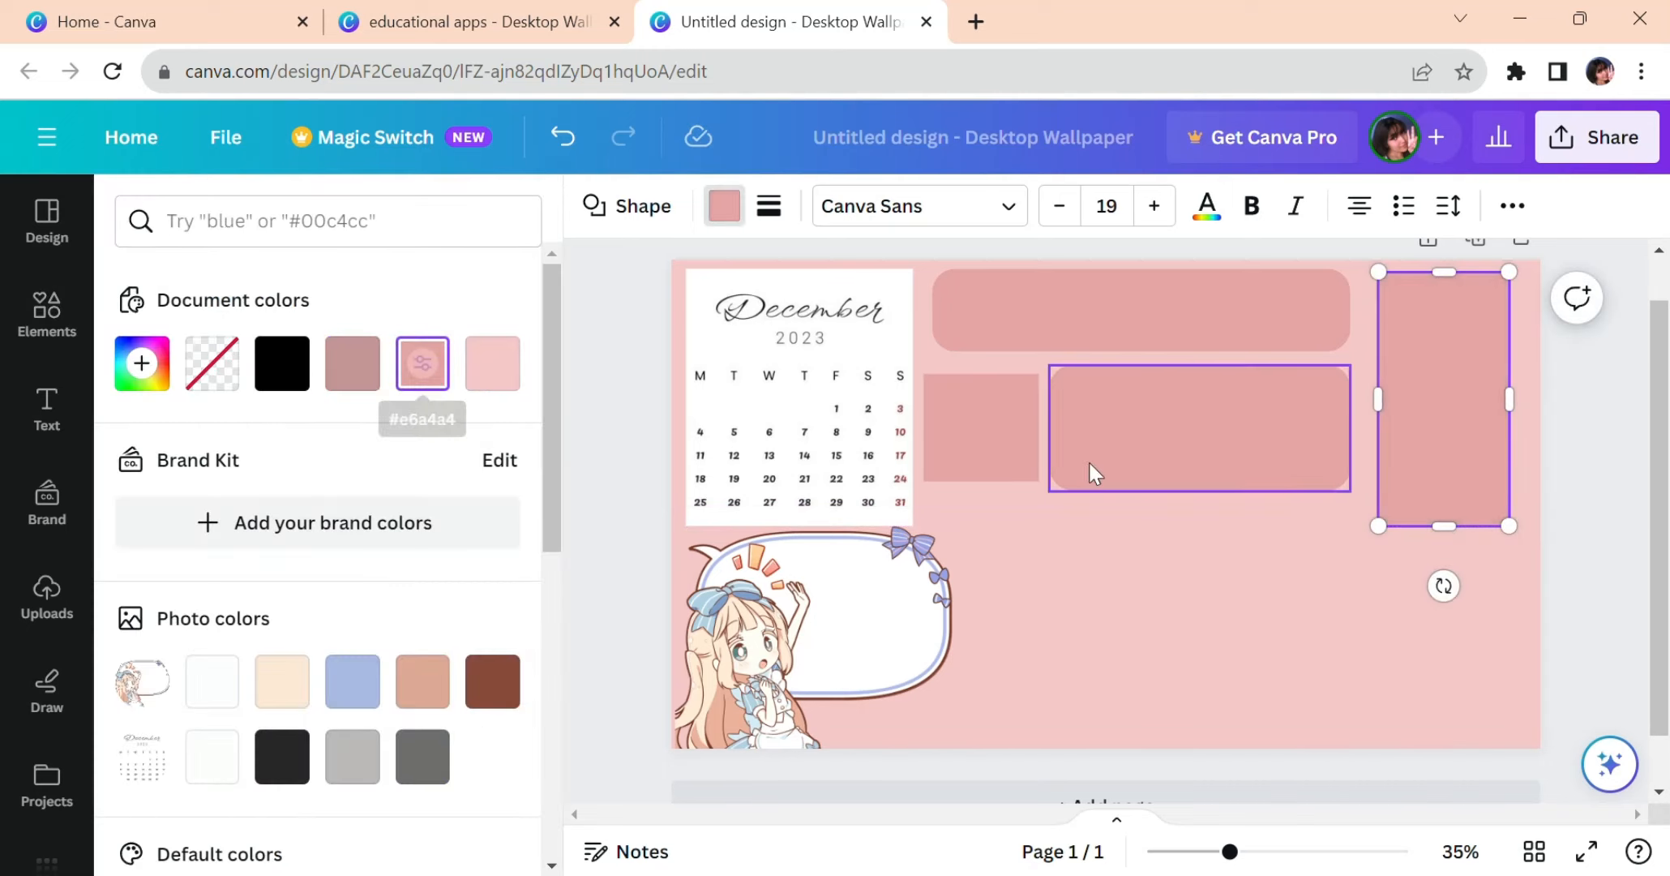
left_click(1100, 583)
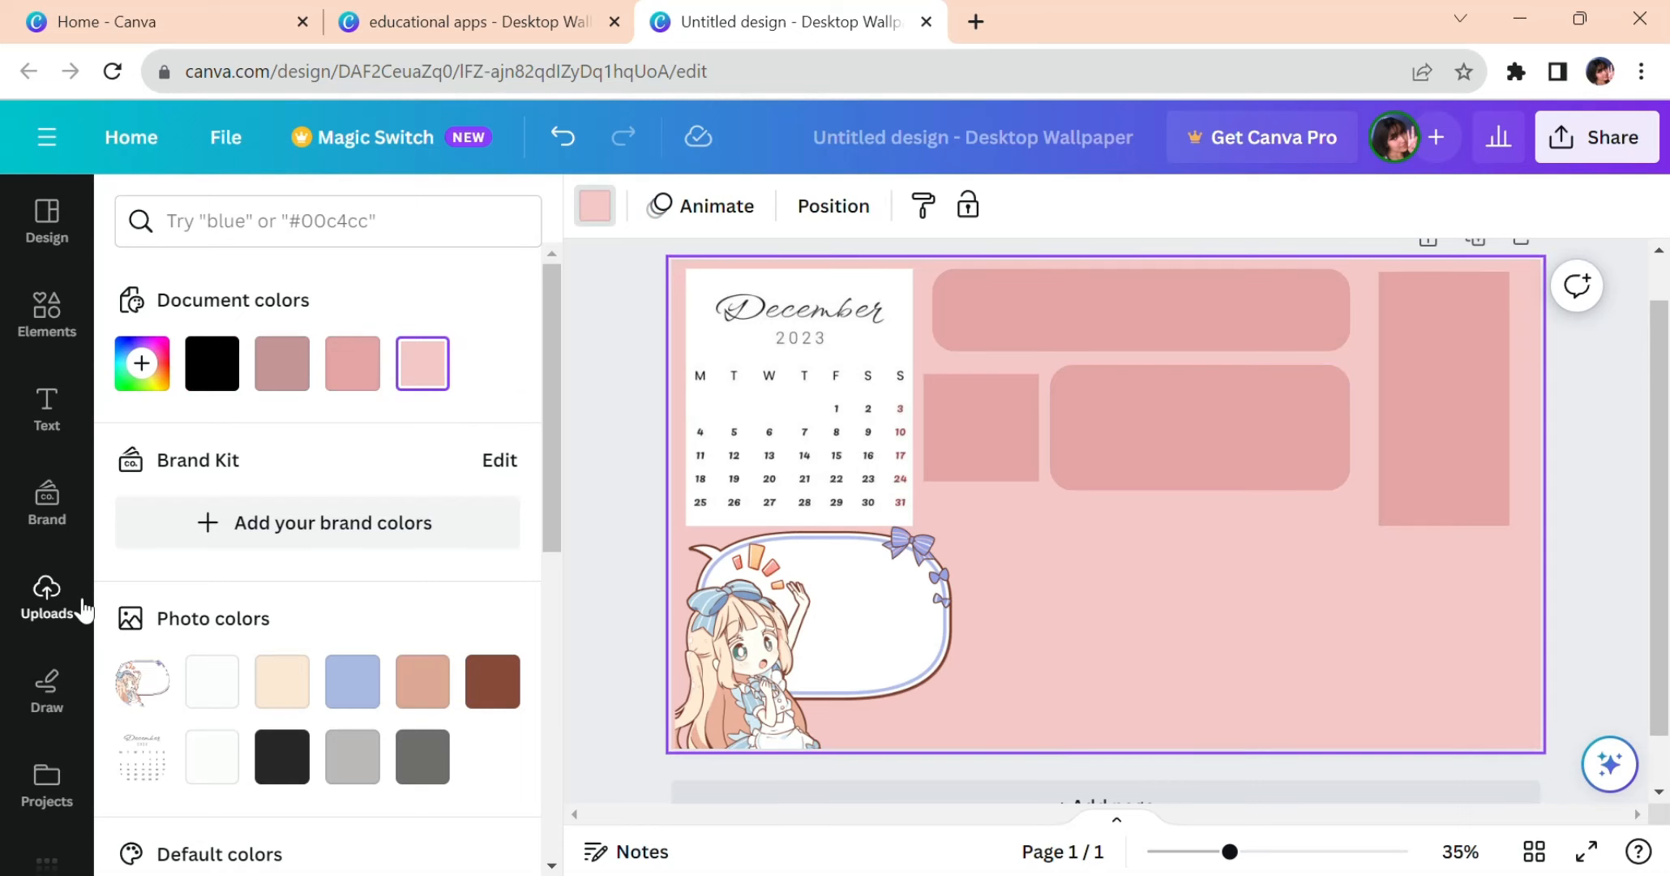
Insert the uploaded pink-haired anime girl sticker, shrink it, and center it on the small square so a pink frame surrounds it
left_click(47, 615)
scroll(555, 471, "down", 4)
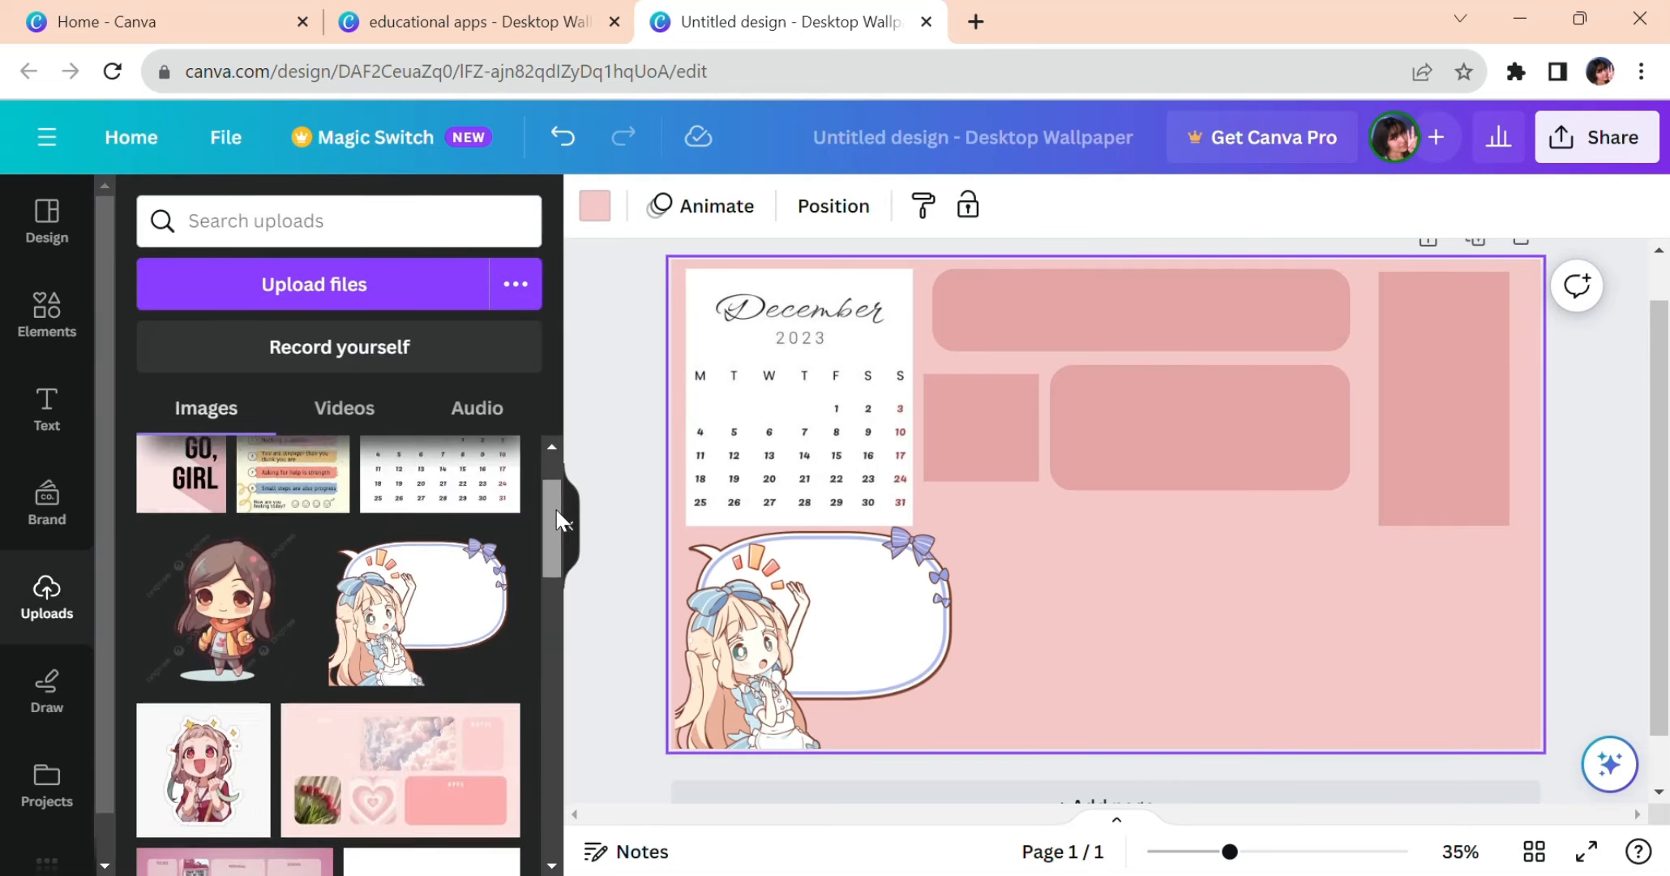
left_click(185, 578)
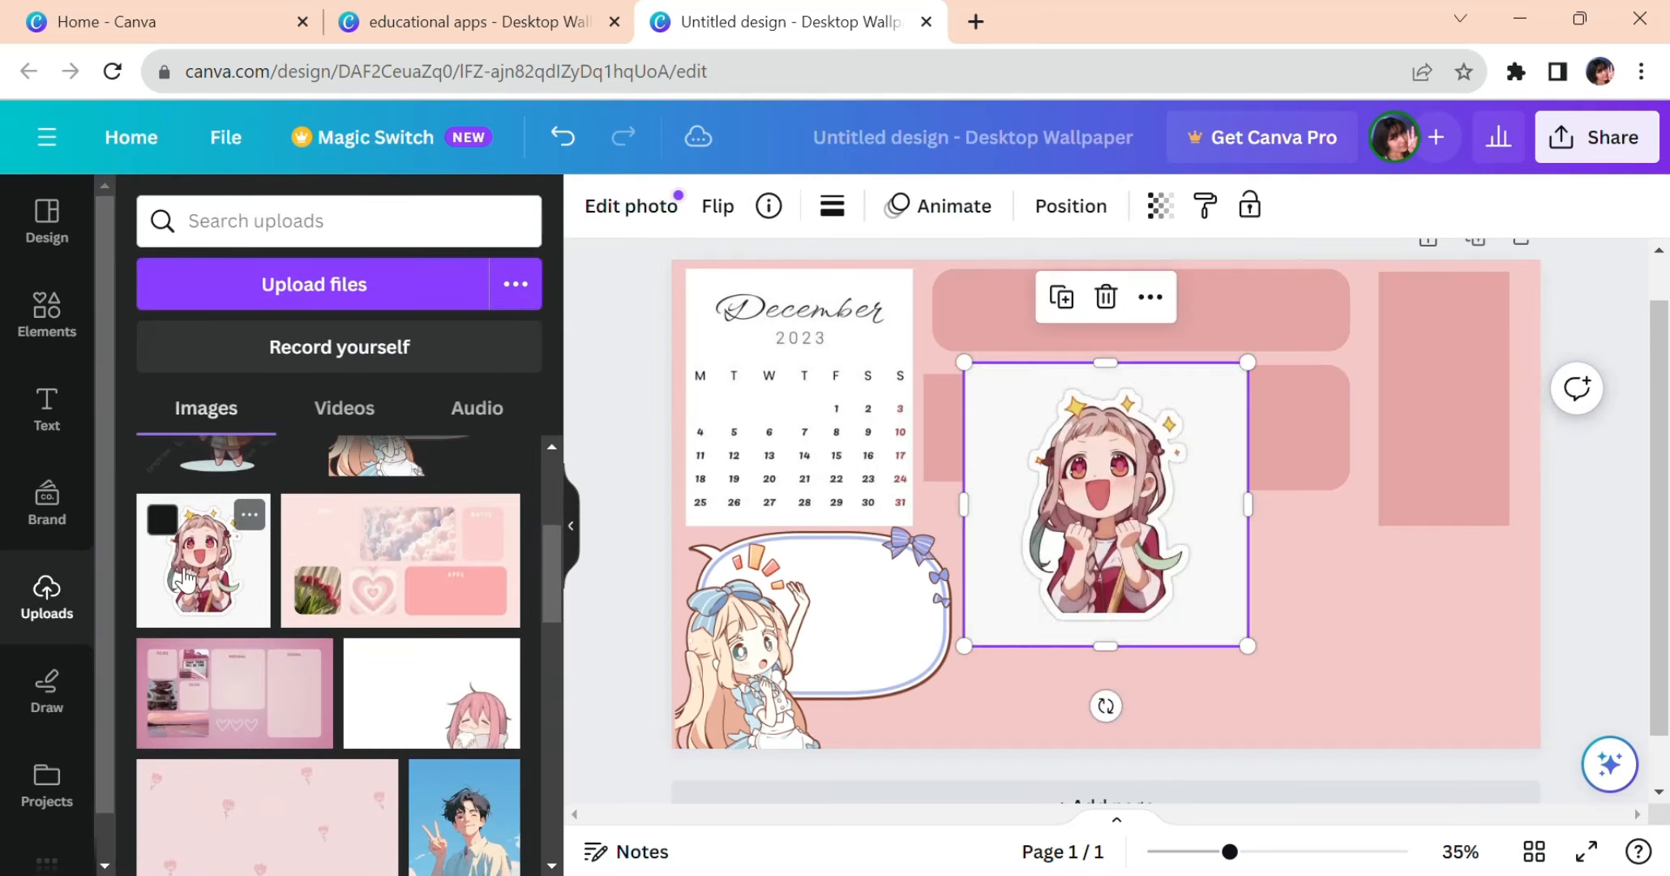
left_click_drag(1254, 657, 1065, 497)
left_click_drag(1020, 430, 983, 440)
left_click_drag(1046, 495, 1015, 462)
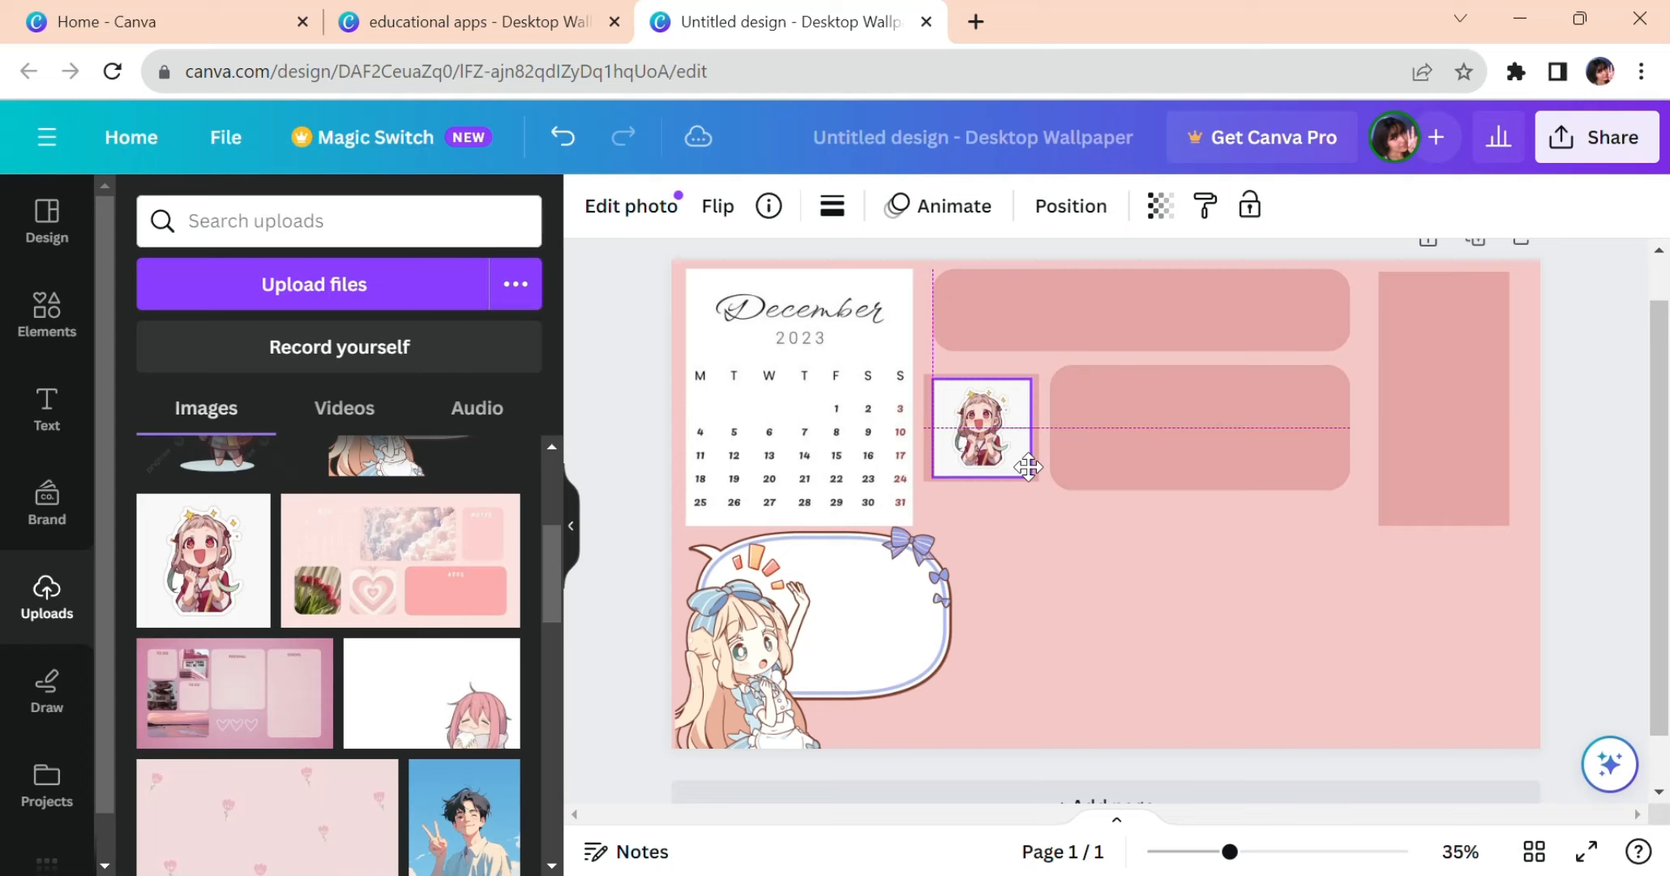
left_click(1069, 577)
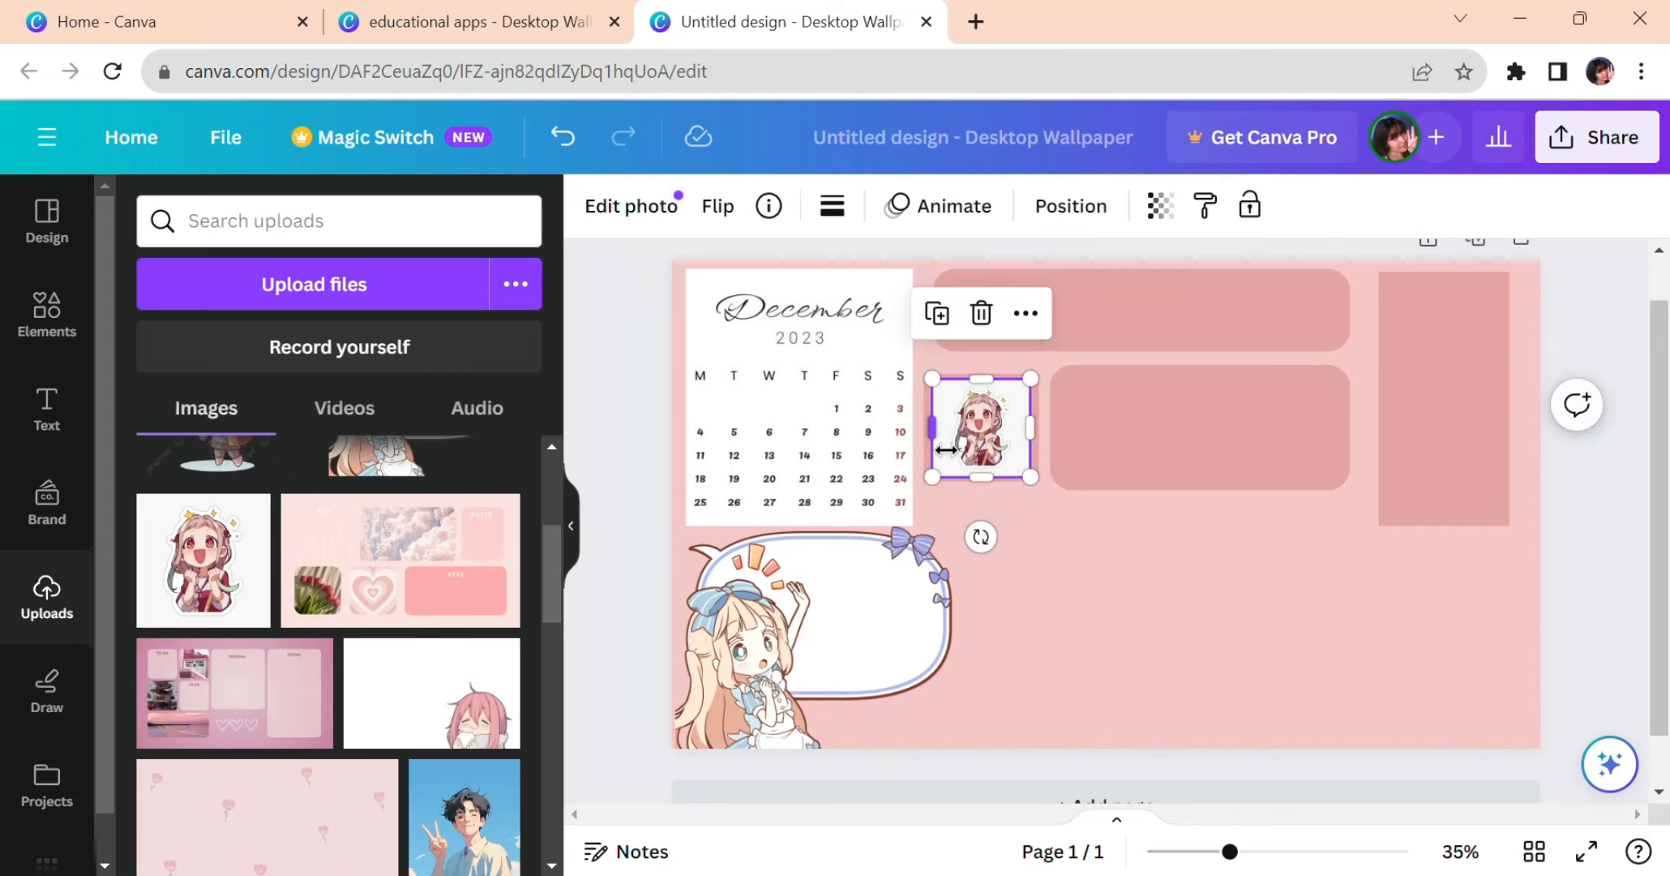
left_click_drag(945, 449, 945, 450)
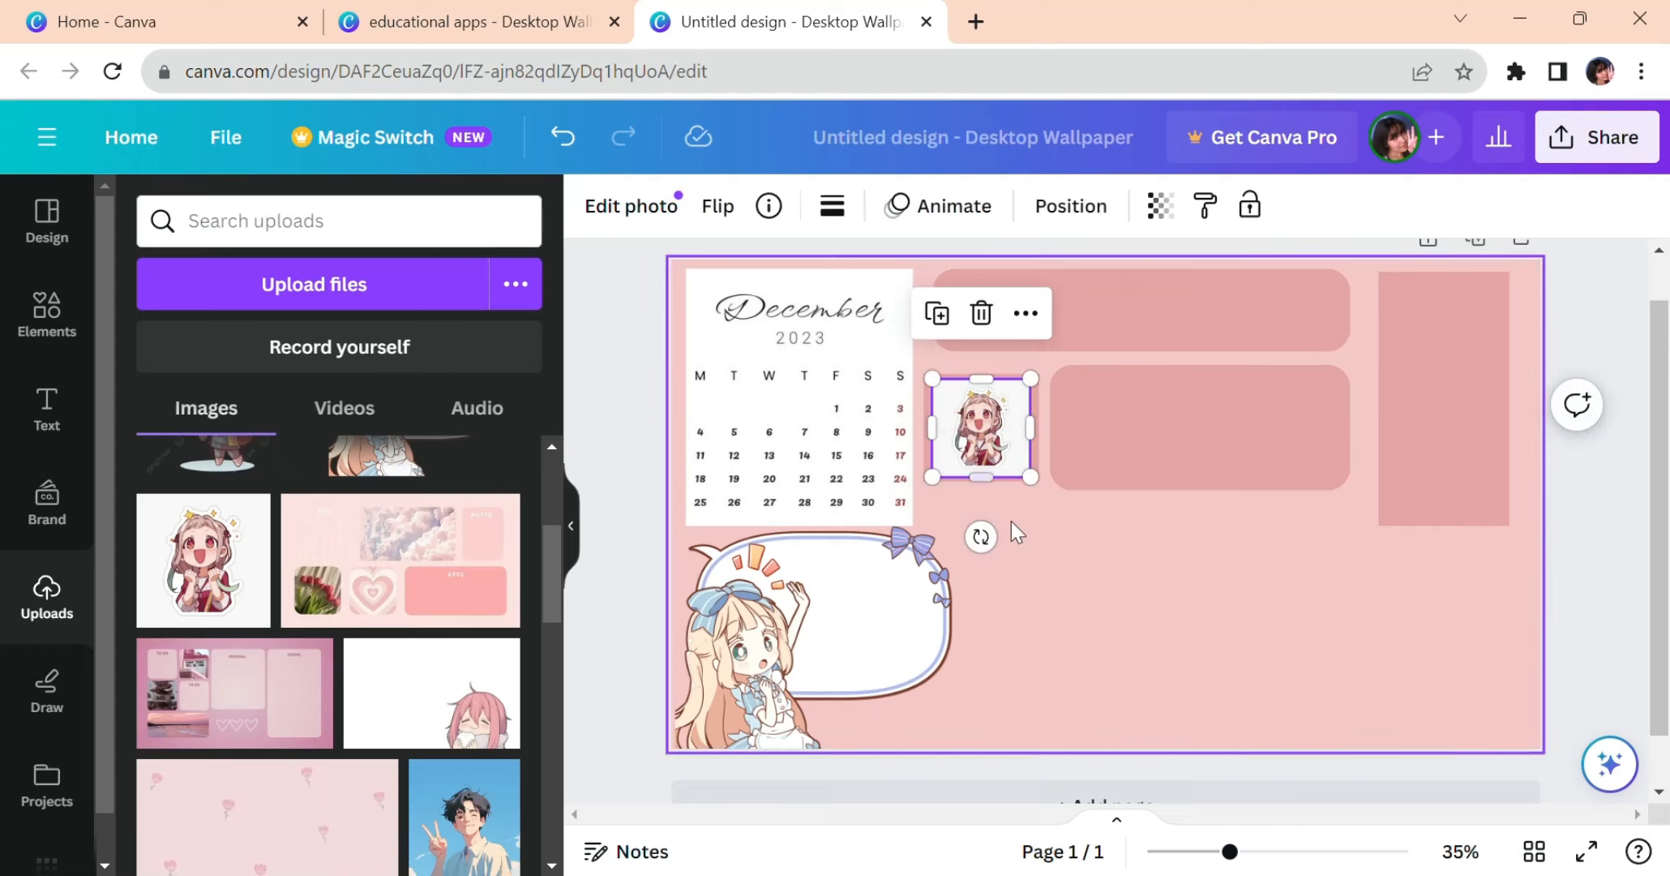
left_click(1053, 559)
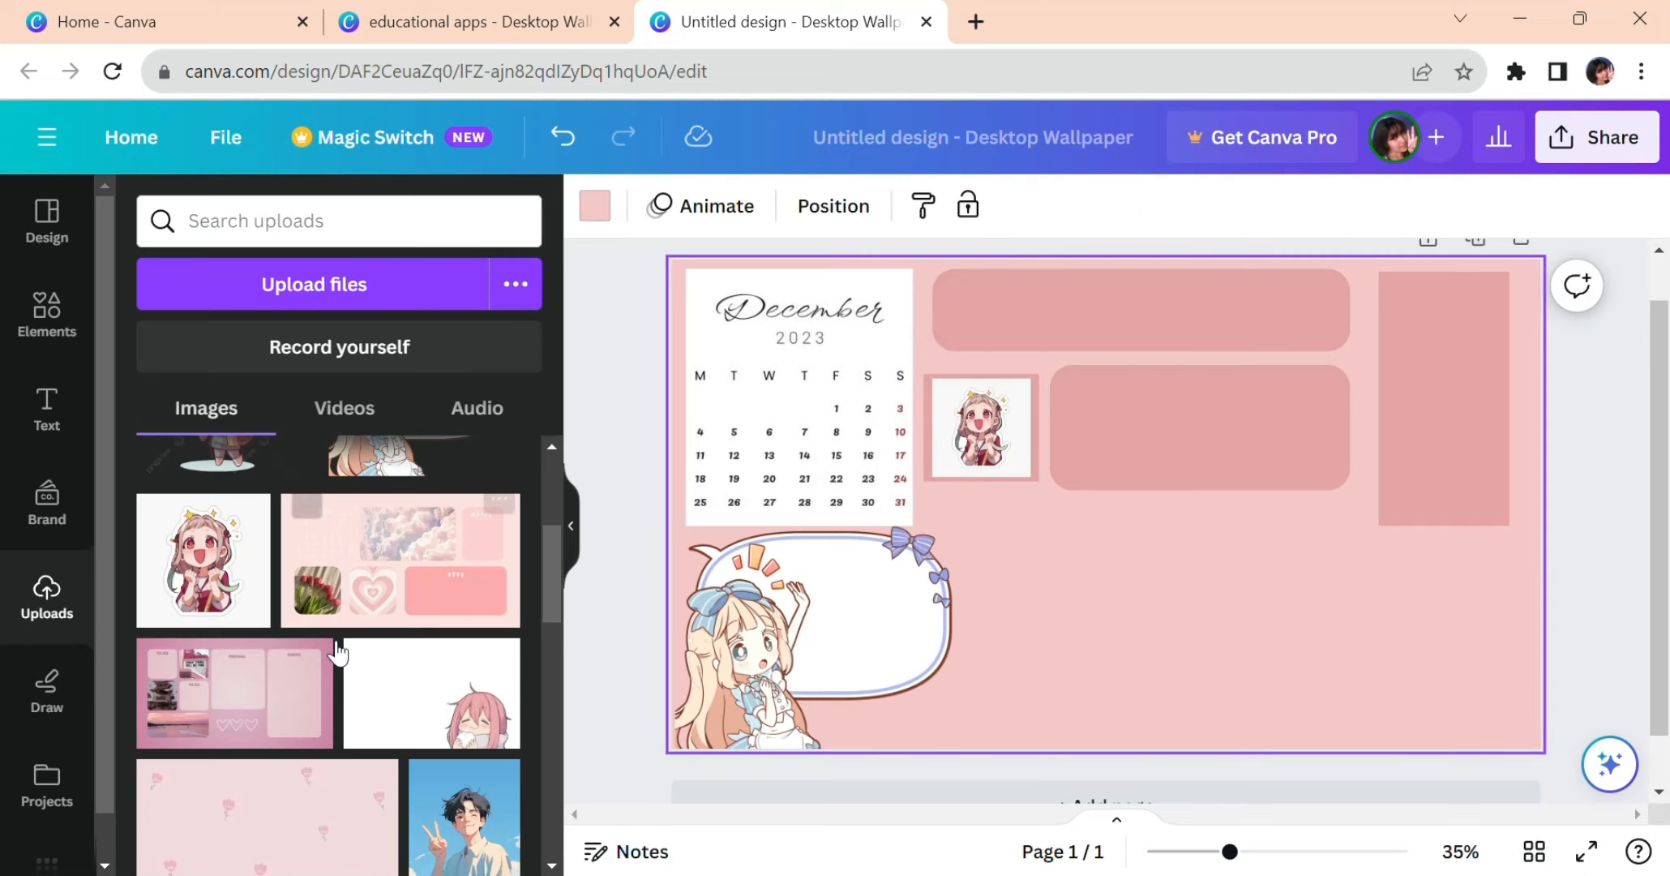
Insert the uploaded anime boy picture, narrow and shrink it to about the tall rectangle's size, and set it below the lower rounded box
left_click(466, 785)
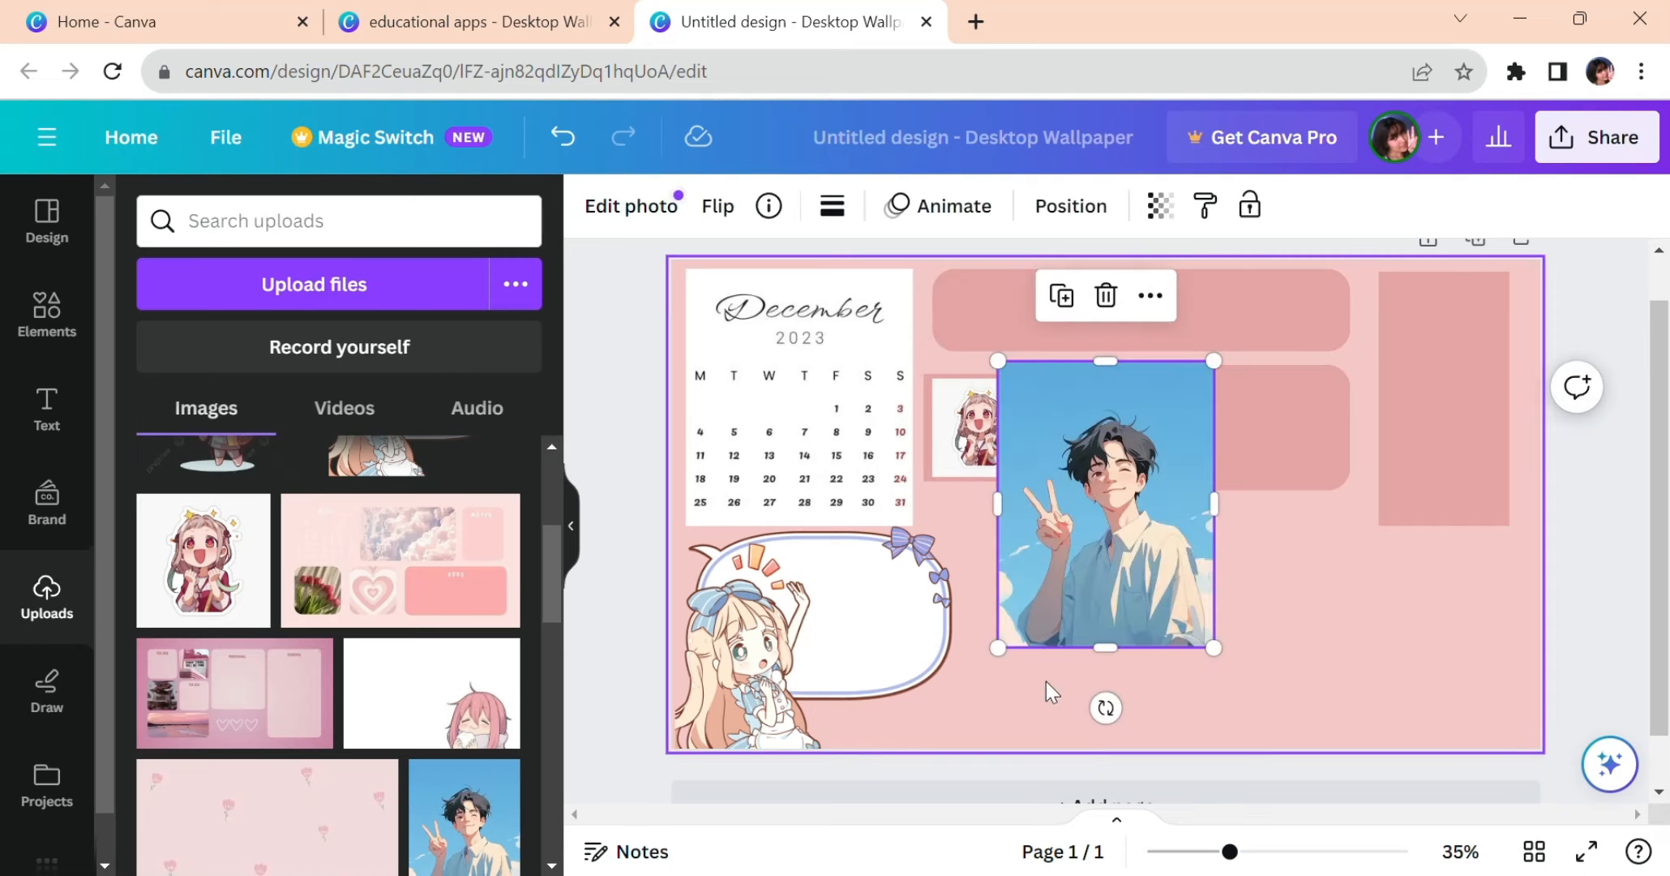
left_click_drag(1233, 522, 1208, 522)
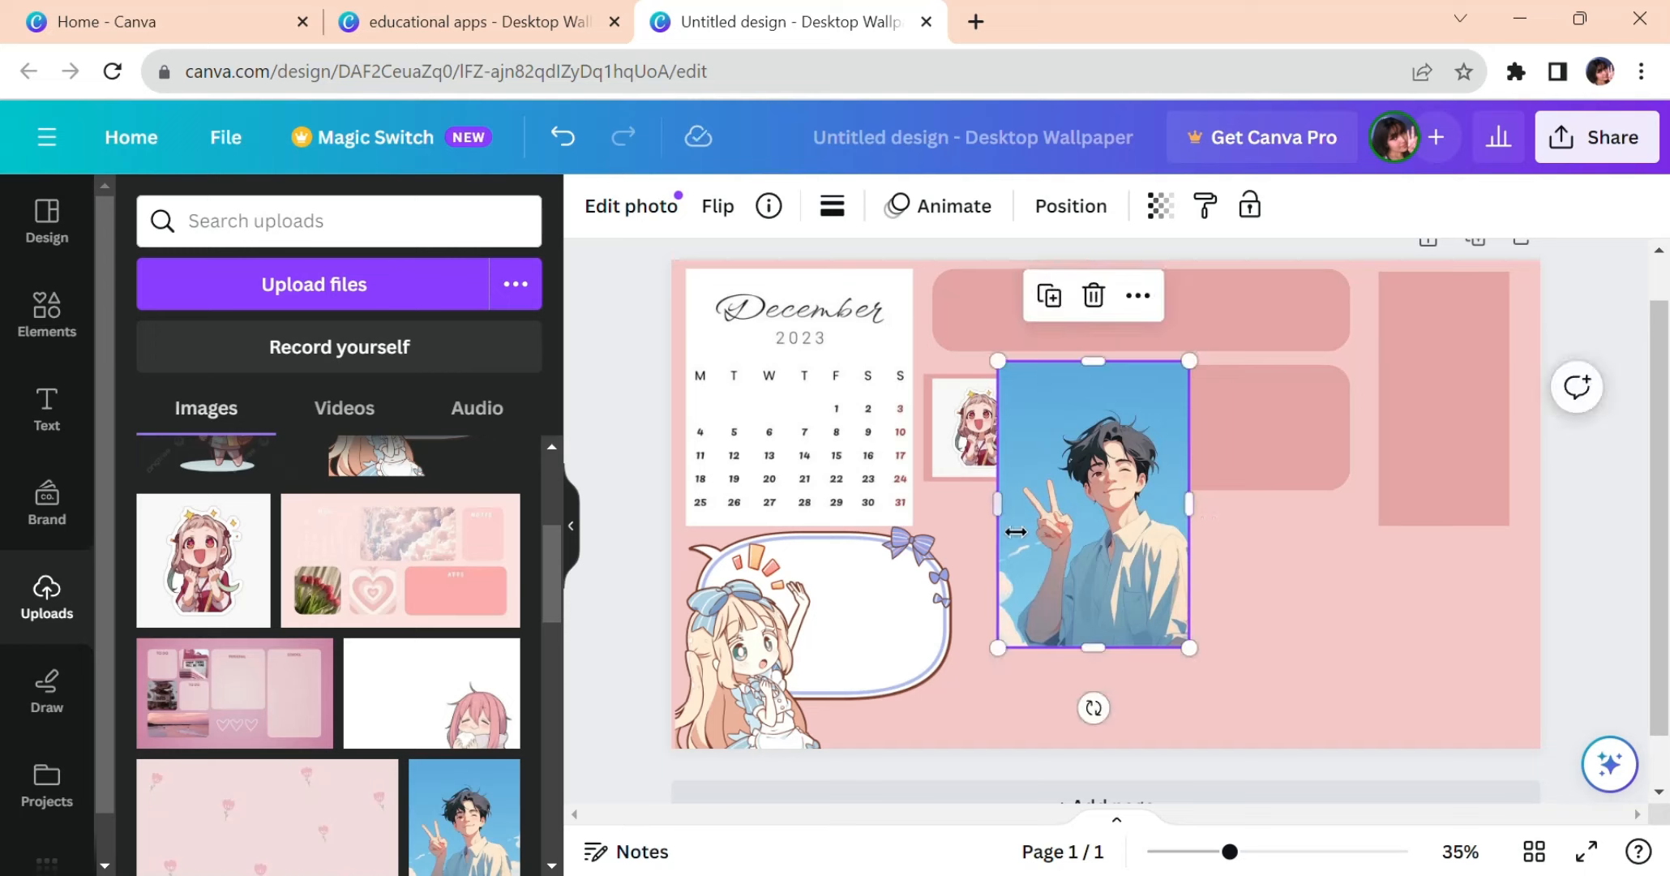
left_click_drag(1008, 524, 1436, 476)
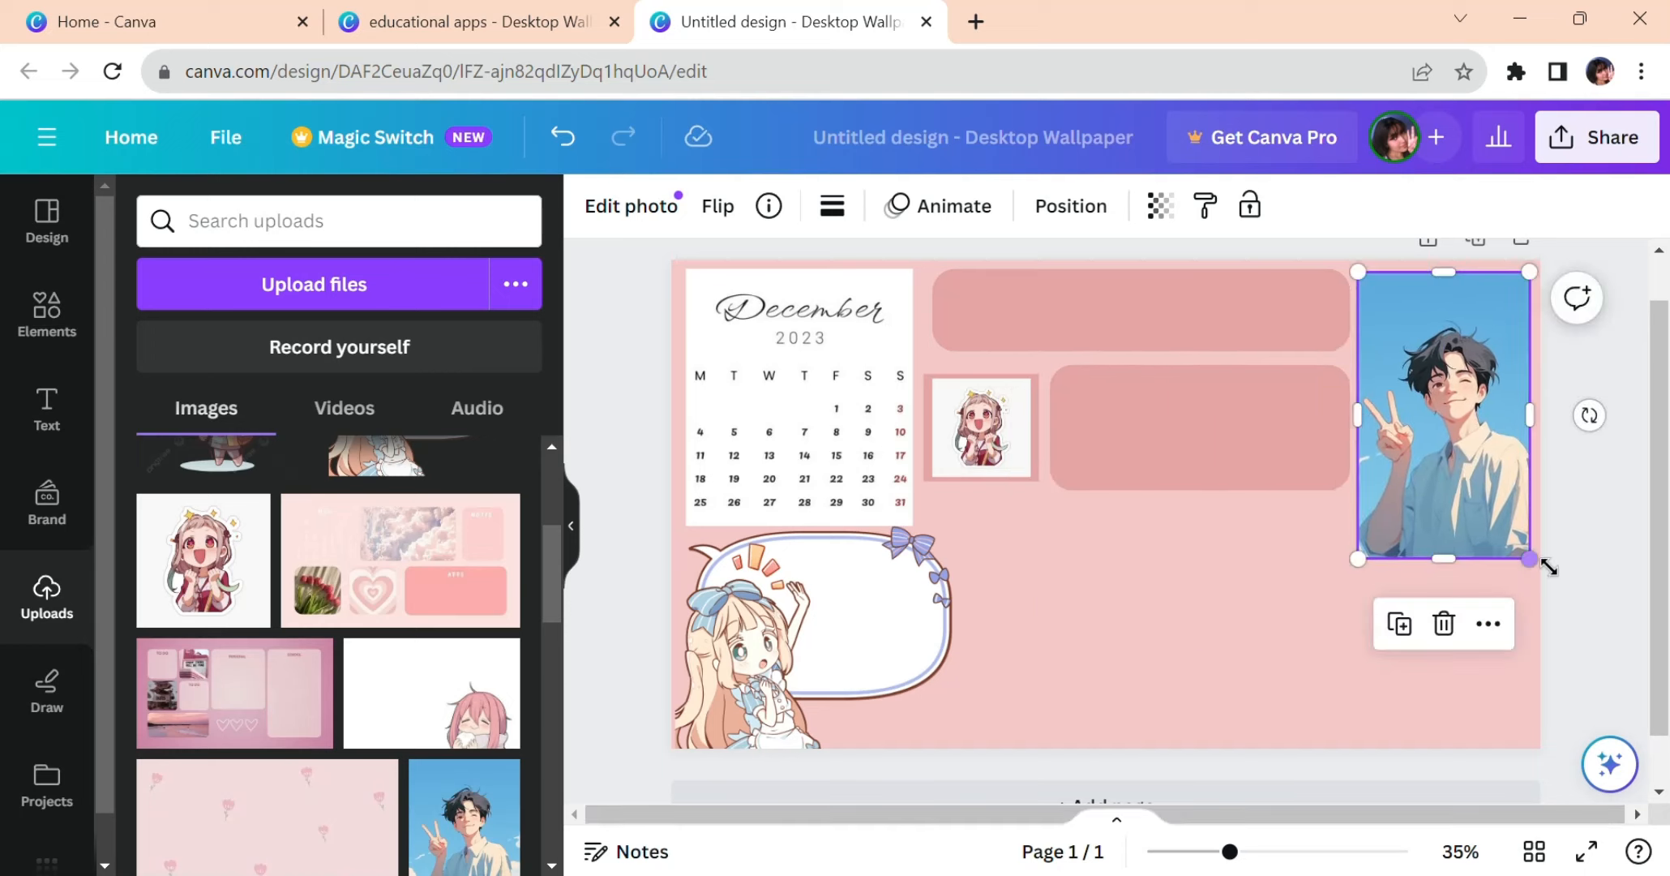
left_click_drag(1543, 561, 1496, 496)
left_click_drag(1451, 425, 1321, 632)
Widen the tall rectangle slightly to the right and center the anime boy picture on it as a framed portrait
left_click(1450, 452)
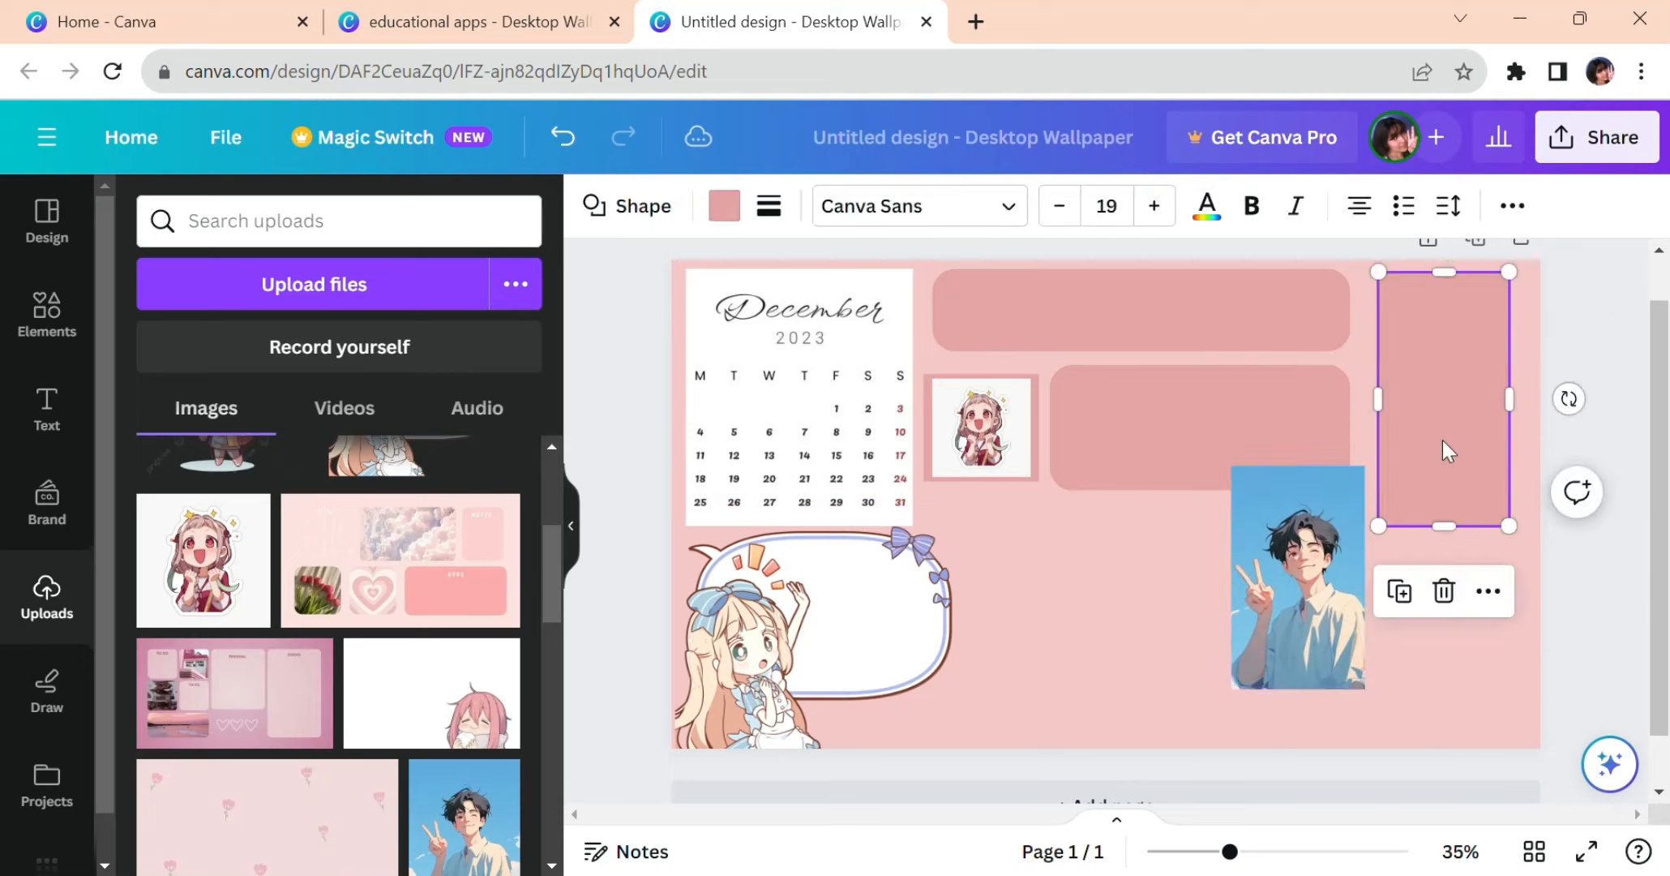
left_click_drag(1531, 401, 1538, 407)
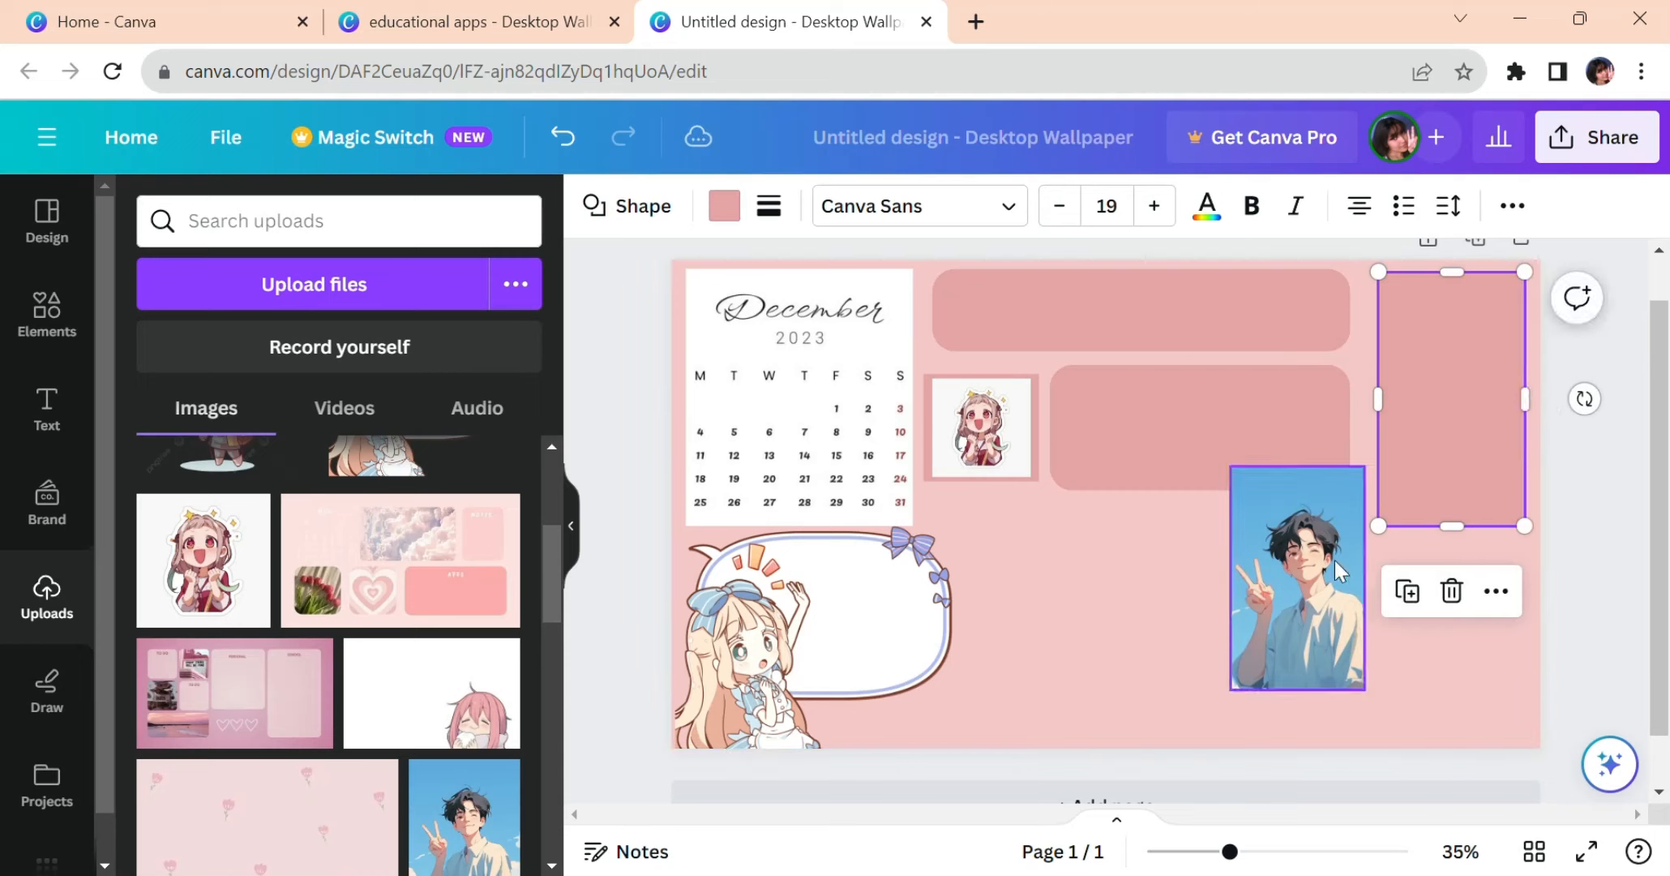
left_click_drag(1330, 595, 1485, 412)
left_click_drag(1478, 520, 1481, 529)
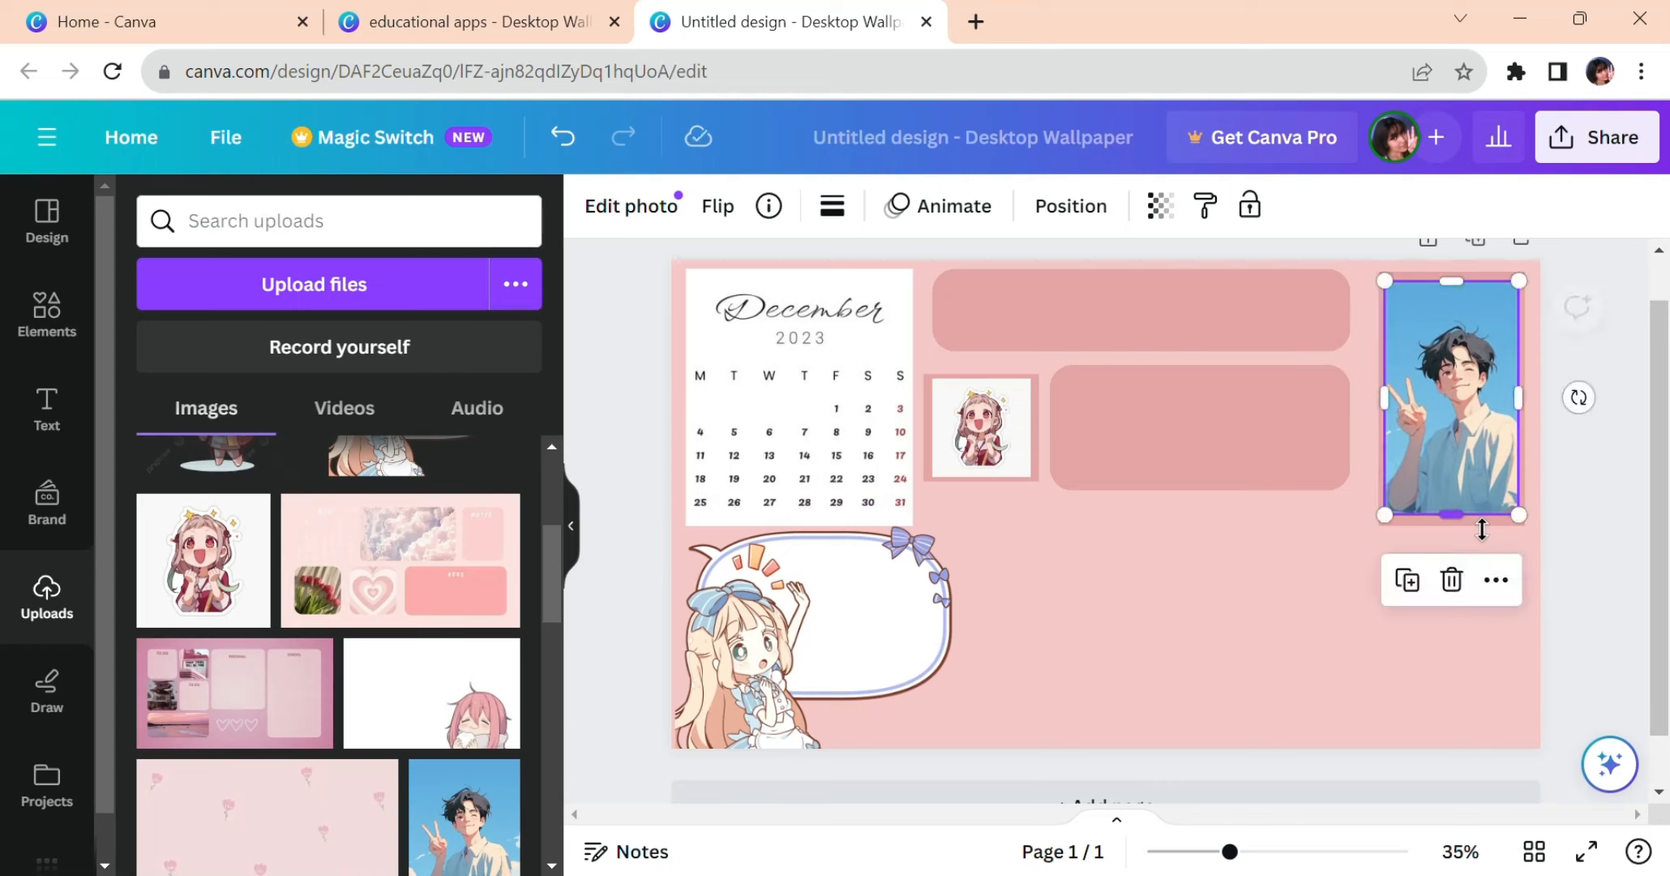
left_click(1194, 641)
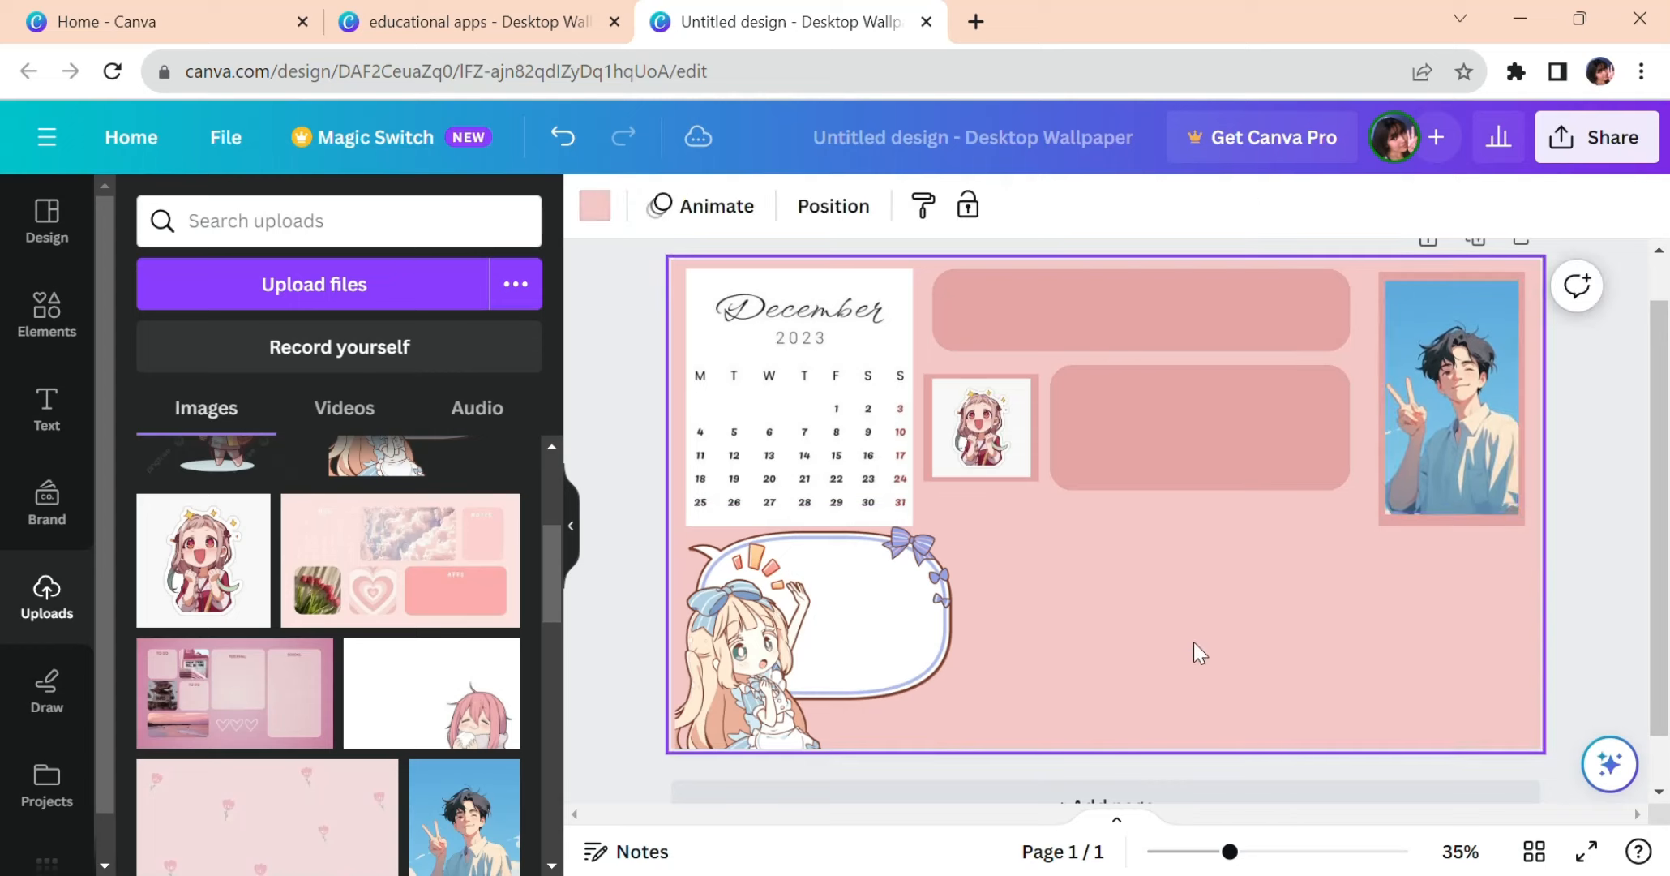
Extend the boy picture's upper and lower edges slightly so its pink frame is evenly thin
left_click(1459, 294)
left_click_drag(1472, 293, 1476, 291)
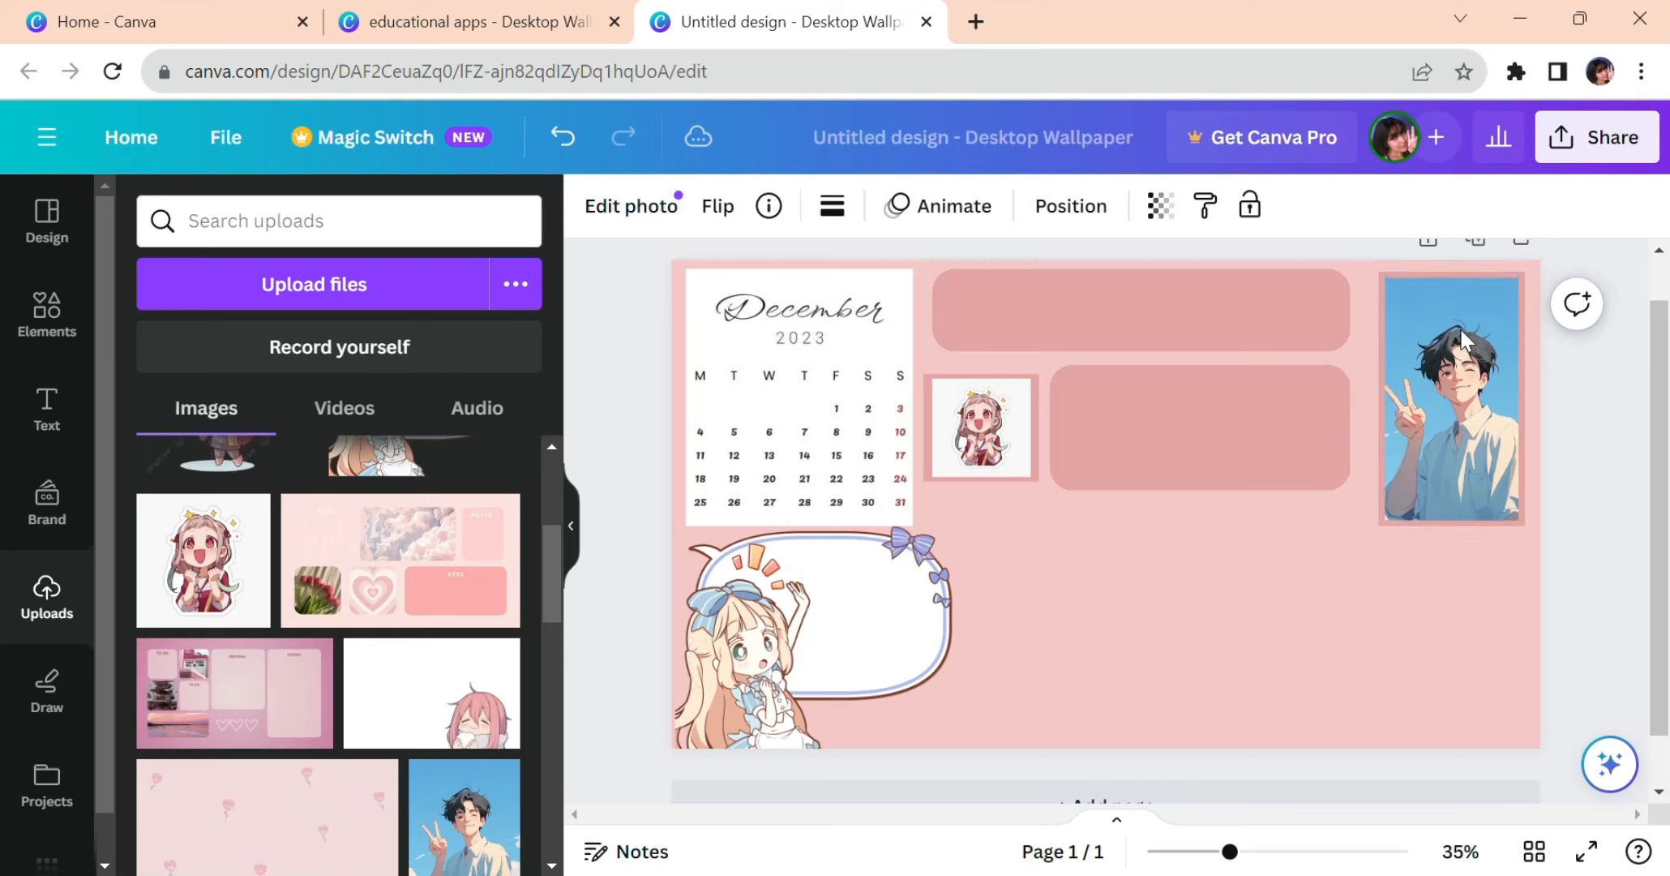
left_click(1322, 542)
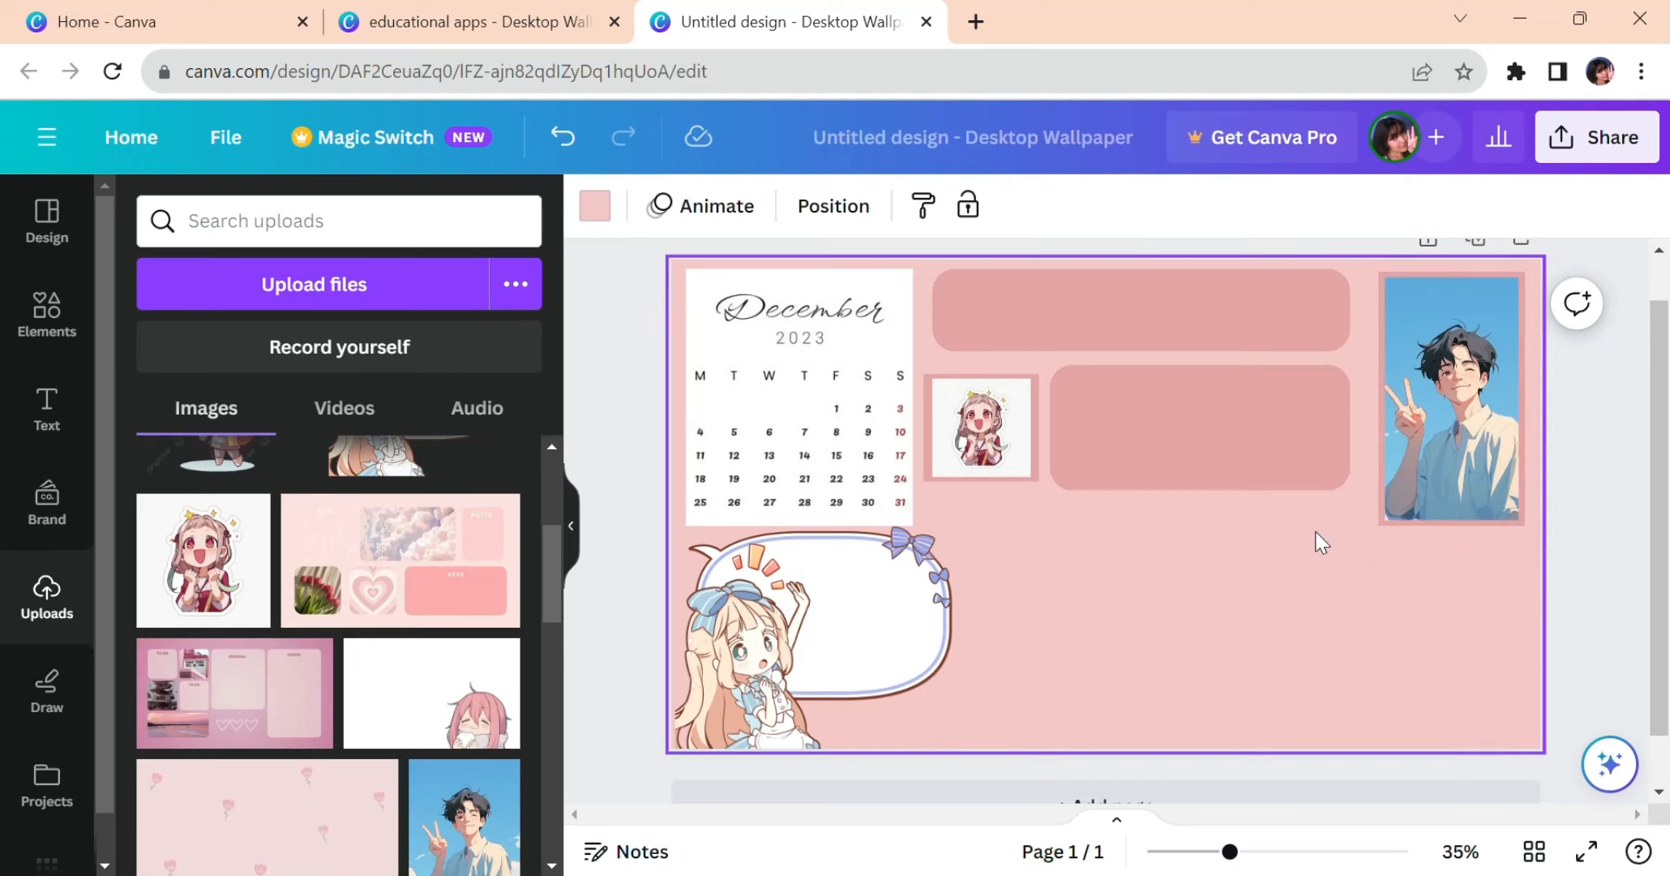
Search the graphics for "minimalist", insert the tall line-art flower stem, and place it in the wallpaper's lower right corner
left_click(57, 339)
left_click(299, 239)
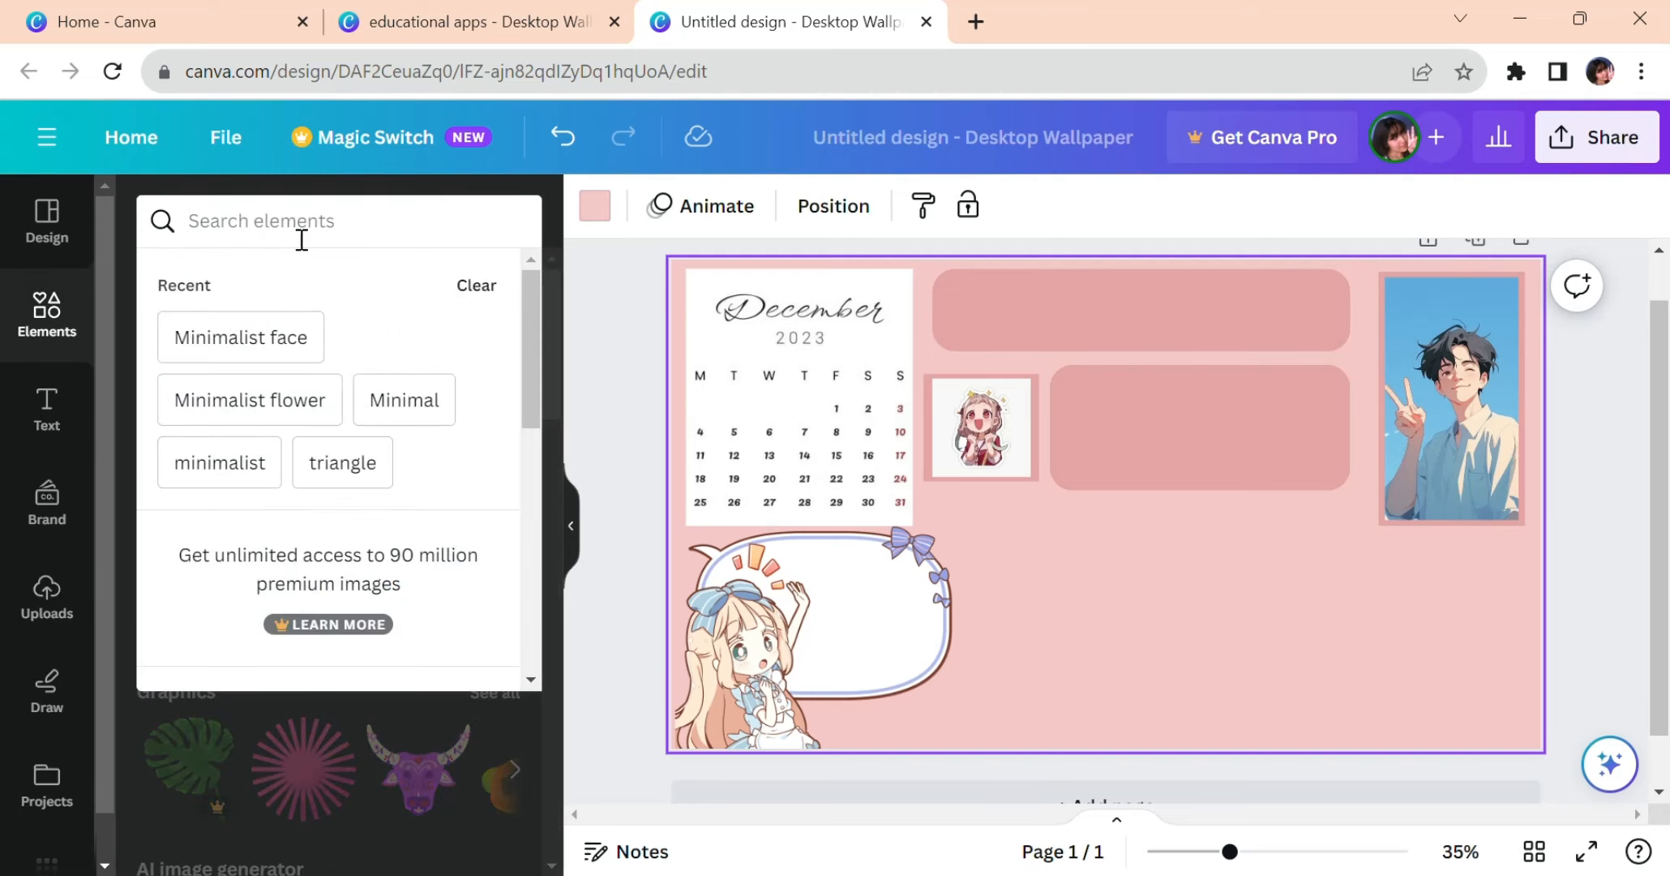
left_click(233, 470)
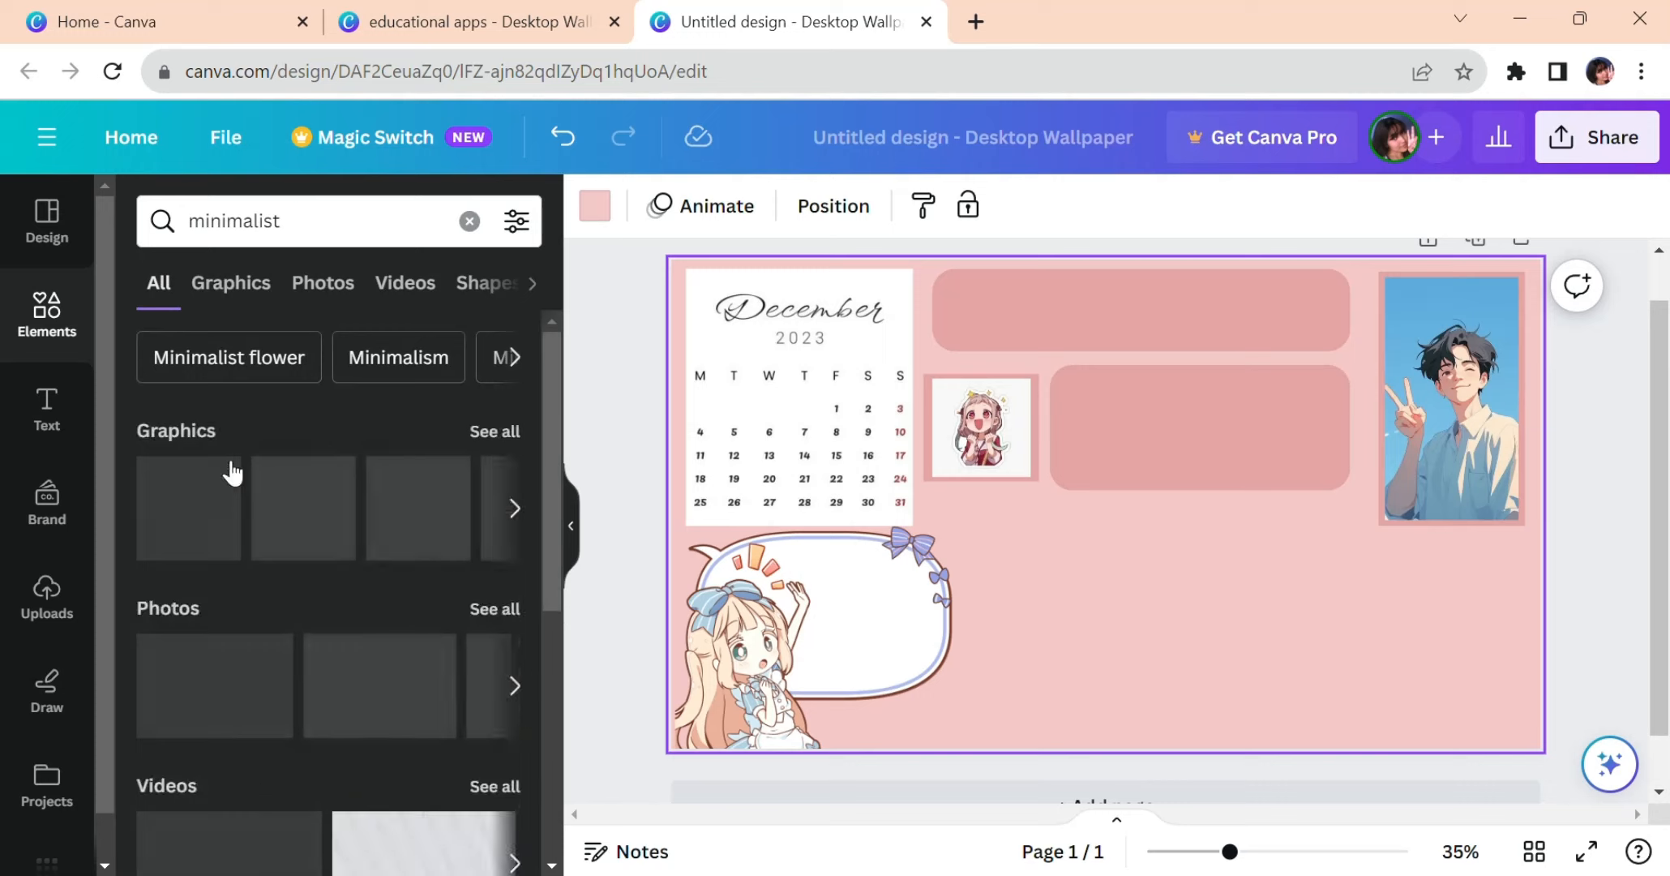
left_click(513, 442)
left_click_drag(561, 388, 552, 535)
left_click(203, 551)
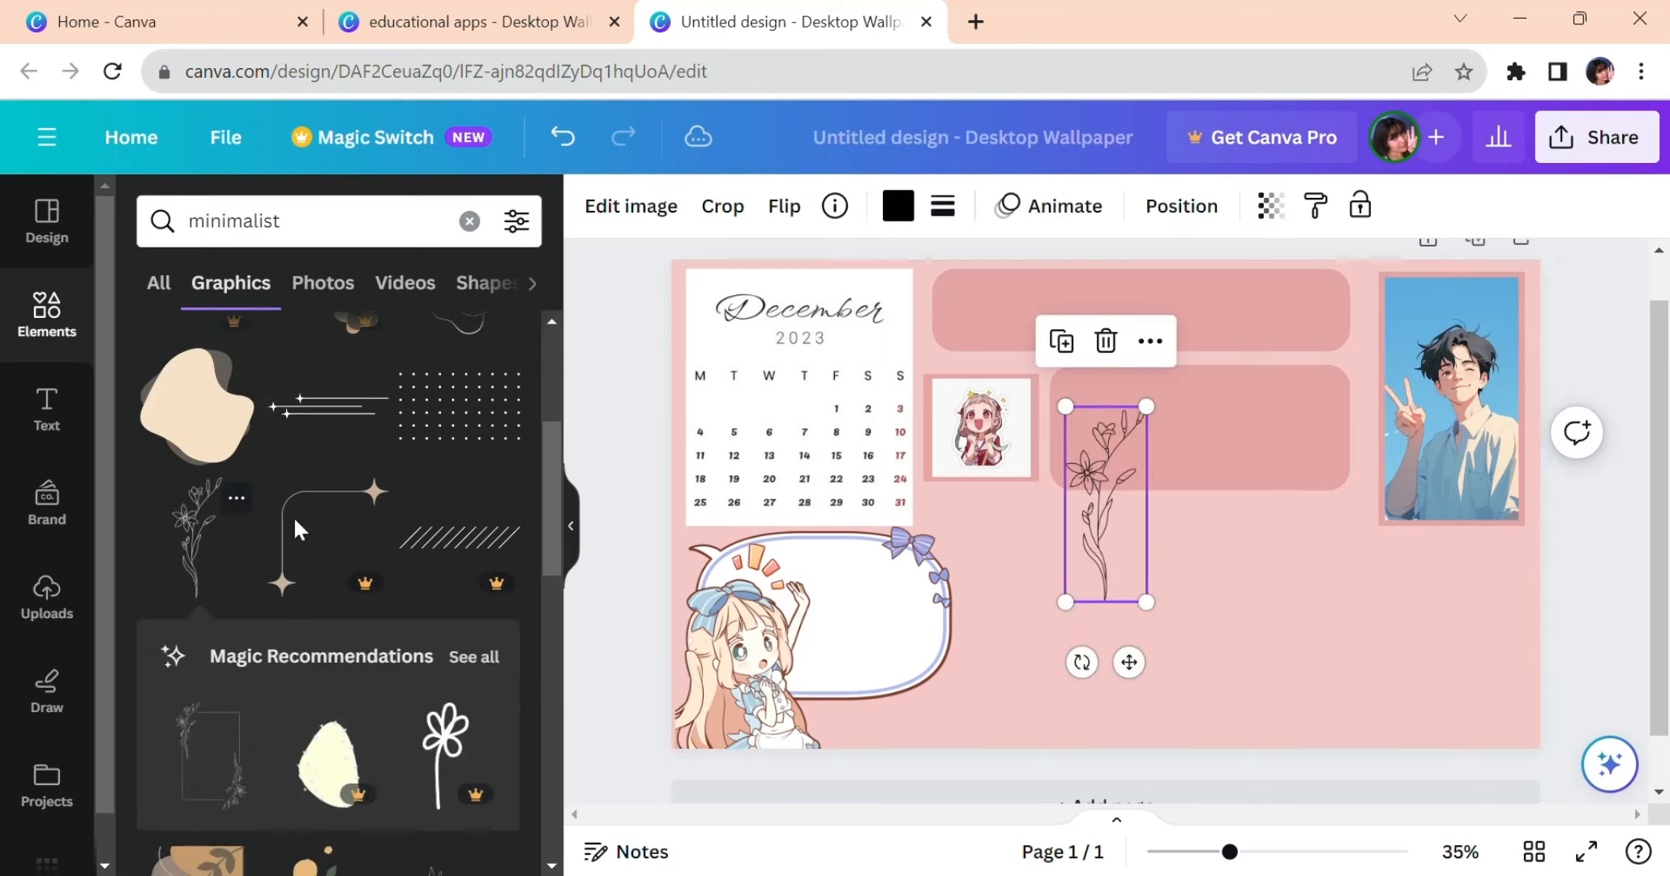
left_click_drag(1123, 552, 1492, 689)
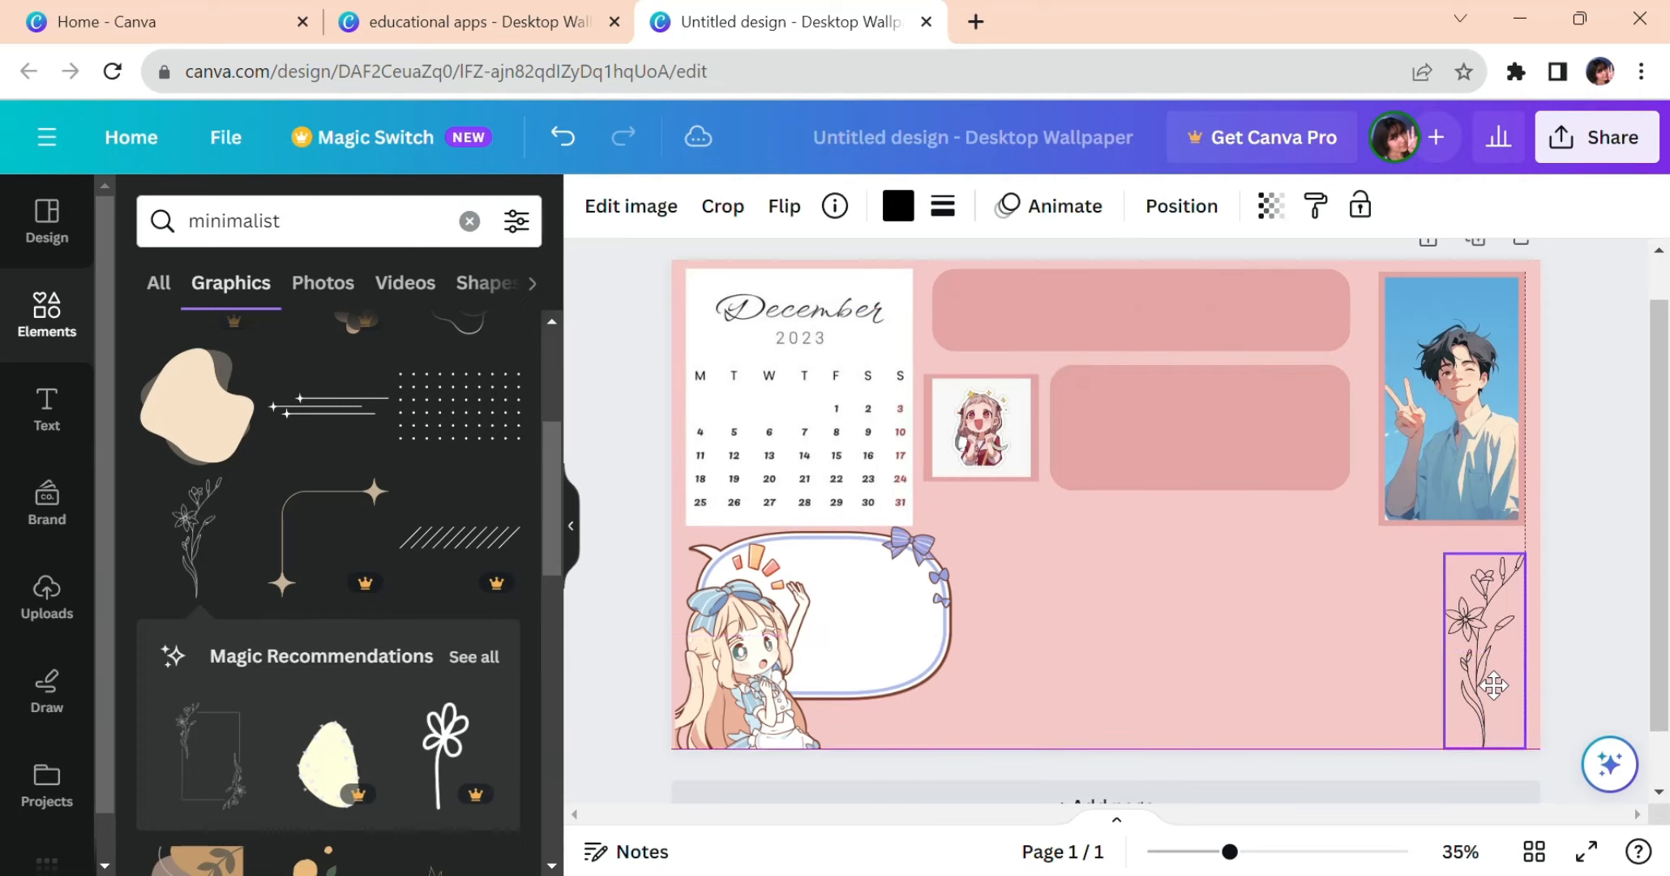
Recolor the line-art flower with a custom pink slightly darker than #E6A4A4, about #E69595
left_click(919, 206)
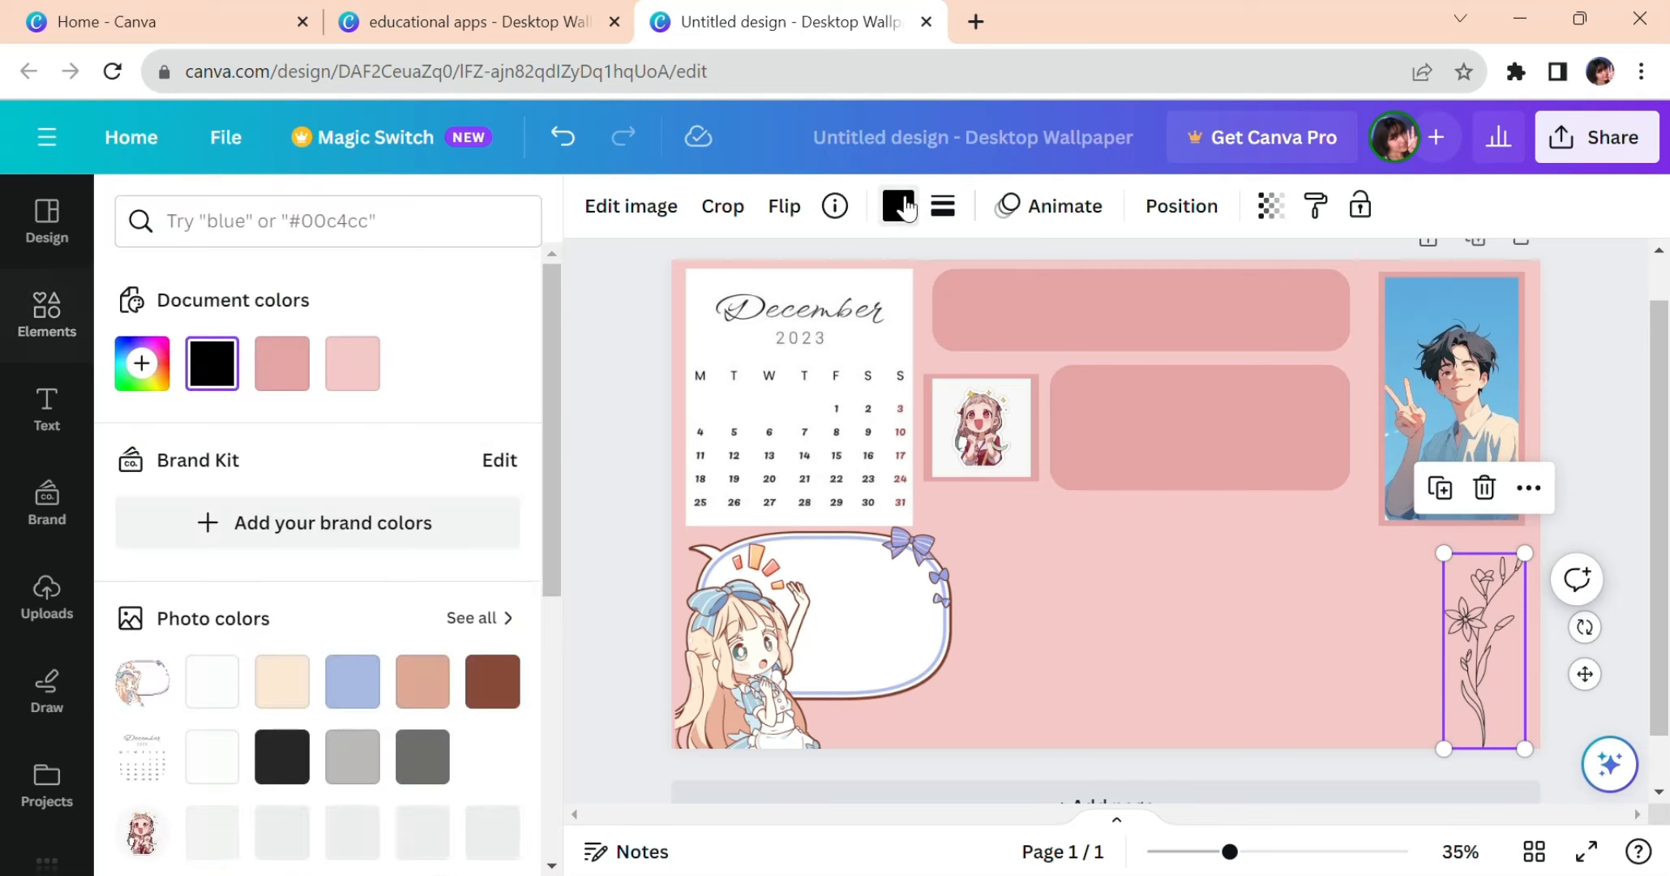
left_click(288, 382)
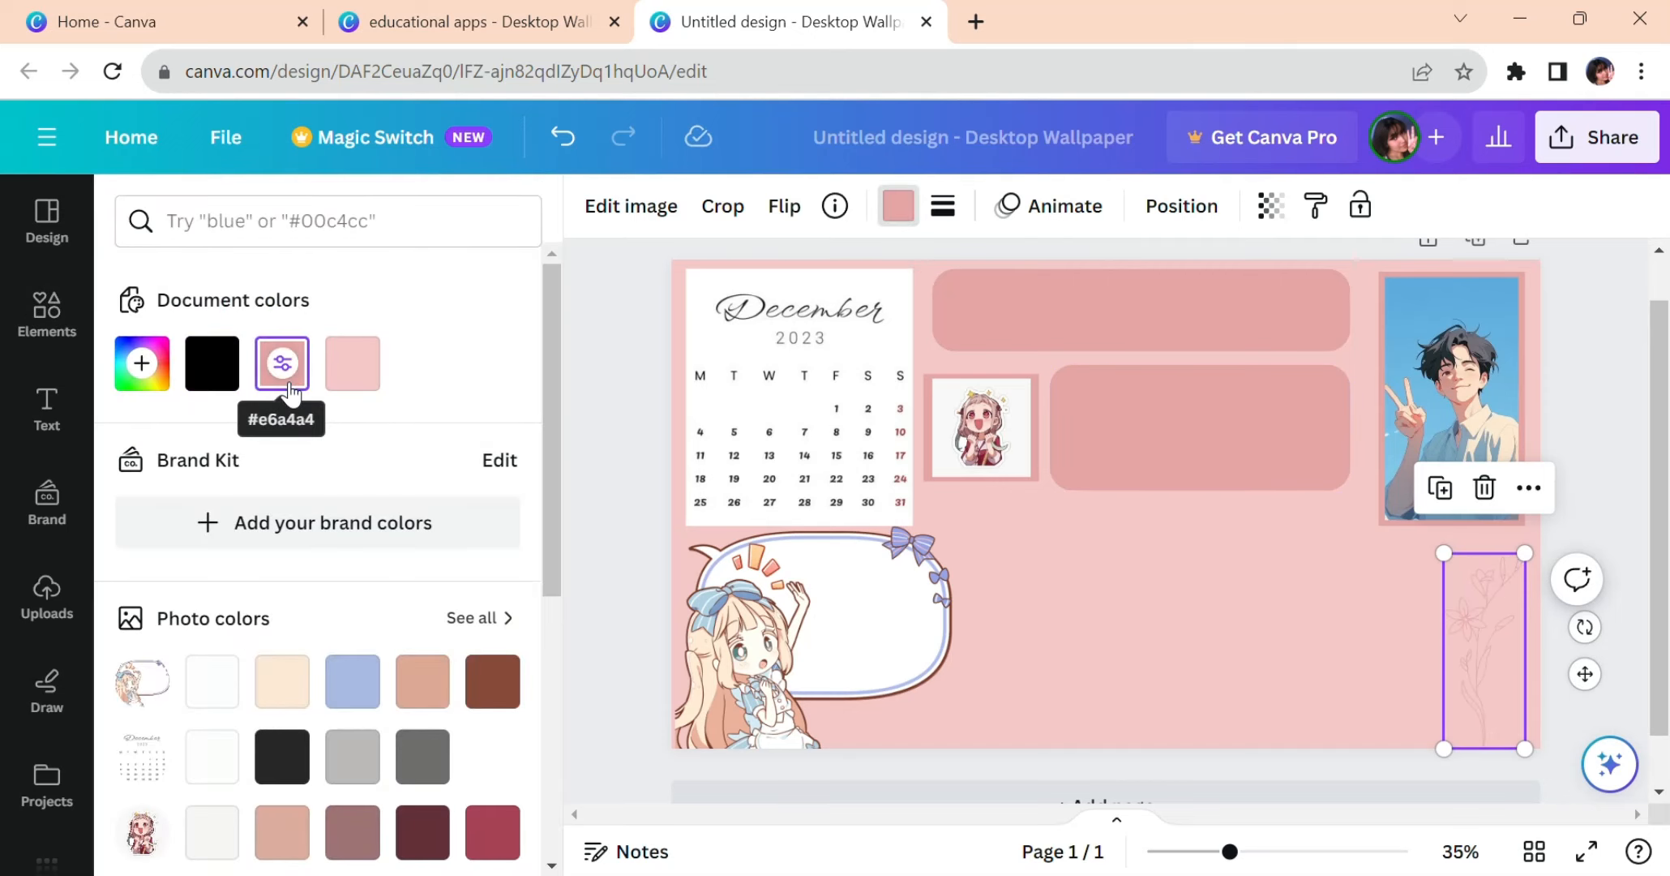
left_click(297, 377)
left_click_drag(241, 439, 250, 431)
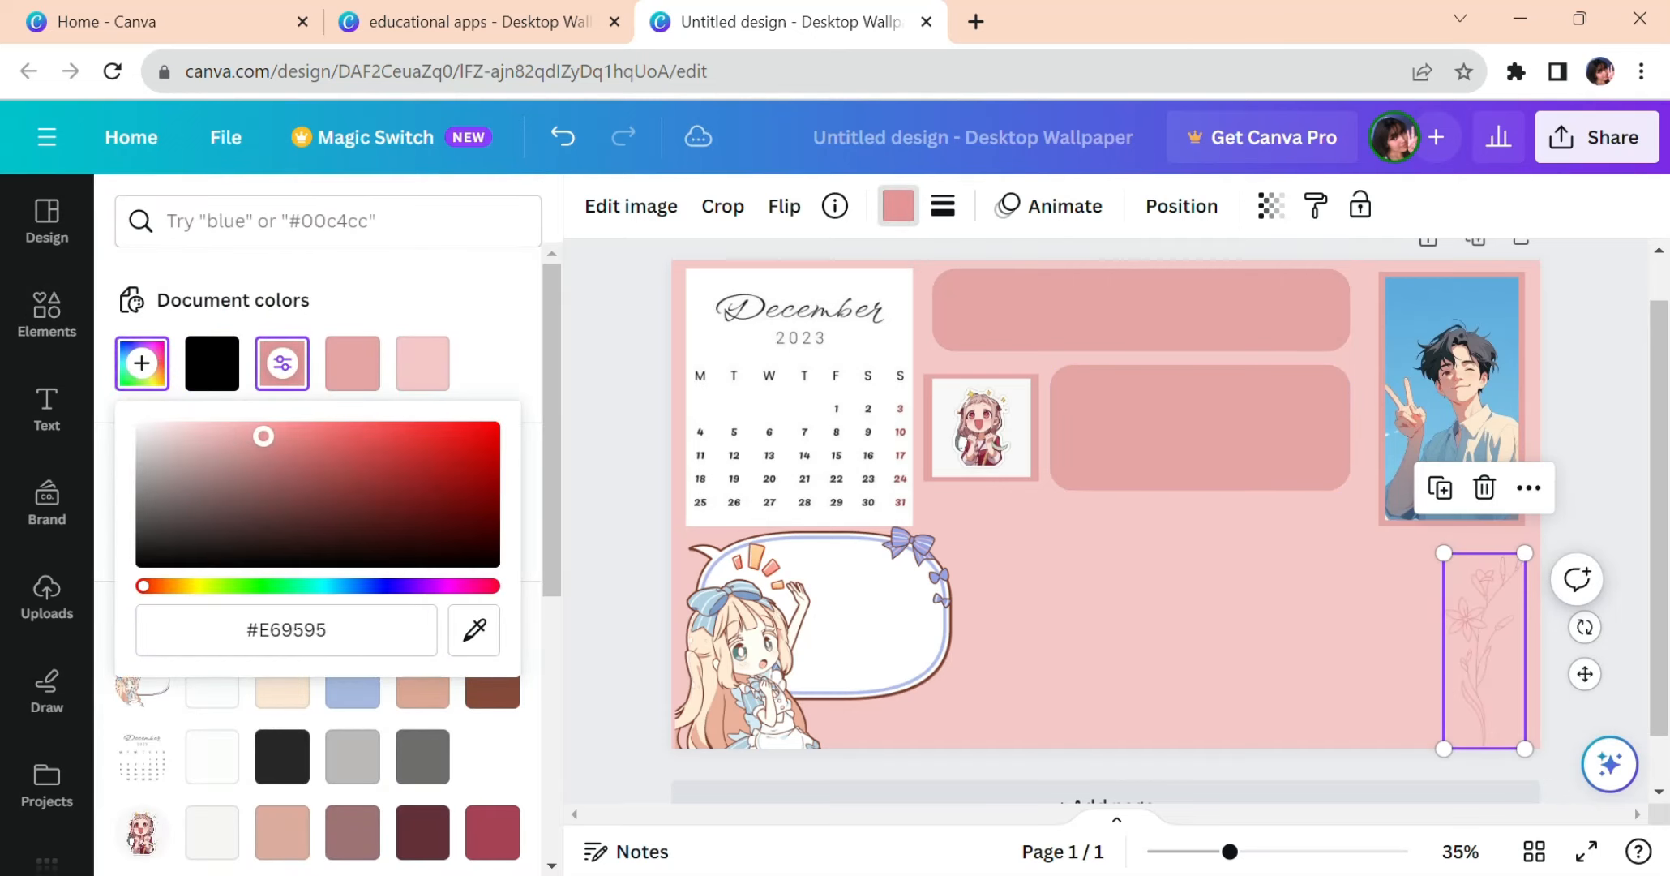
left_click(1219, 577)
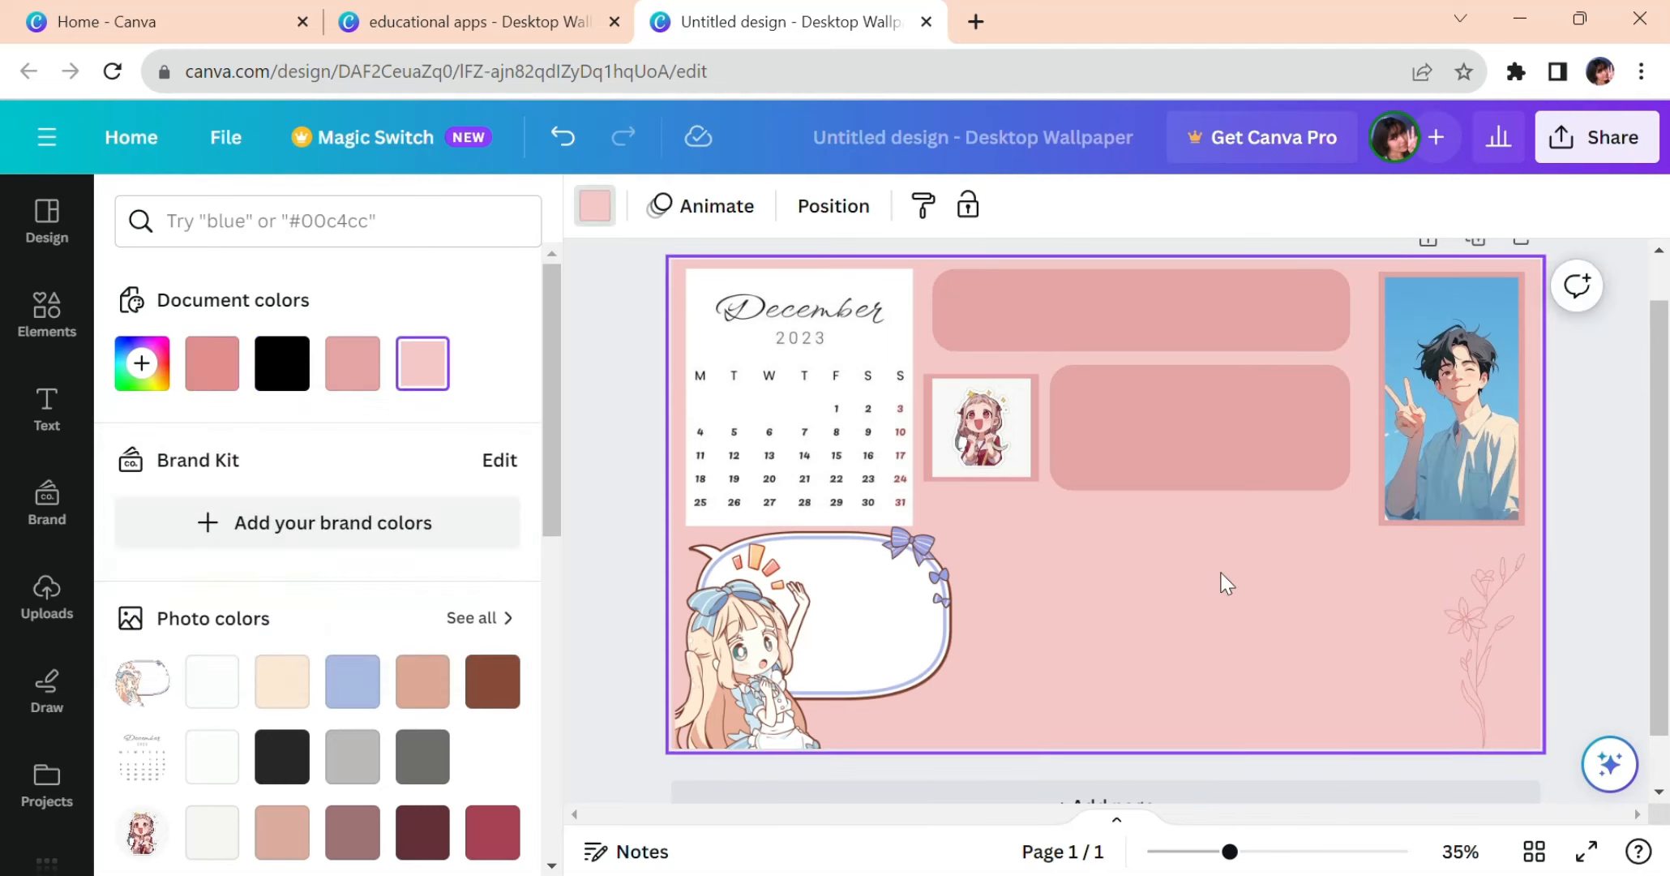
Search the graphics for "minimalist" and insert the beige lined note paper with the strip of tape
left_click(55, 312)
left_click(271, 221)
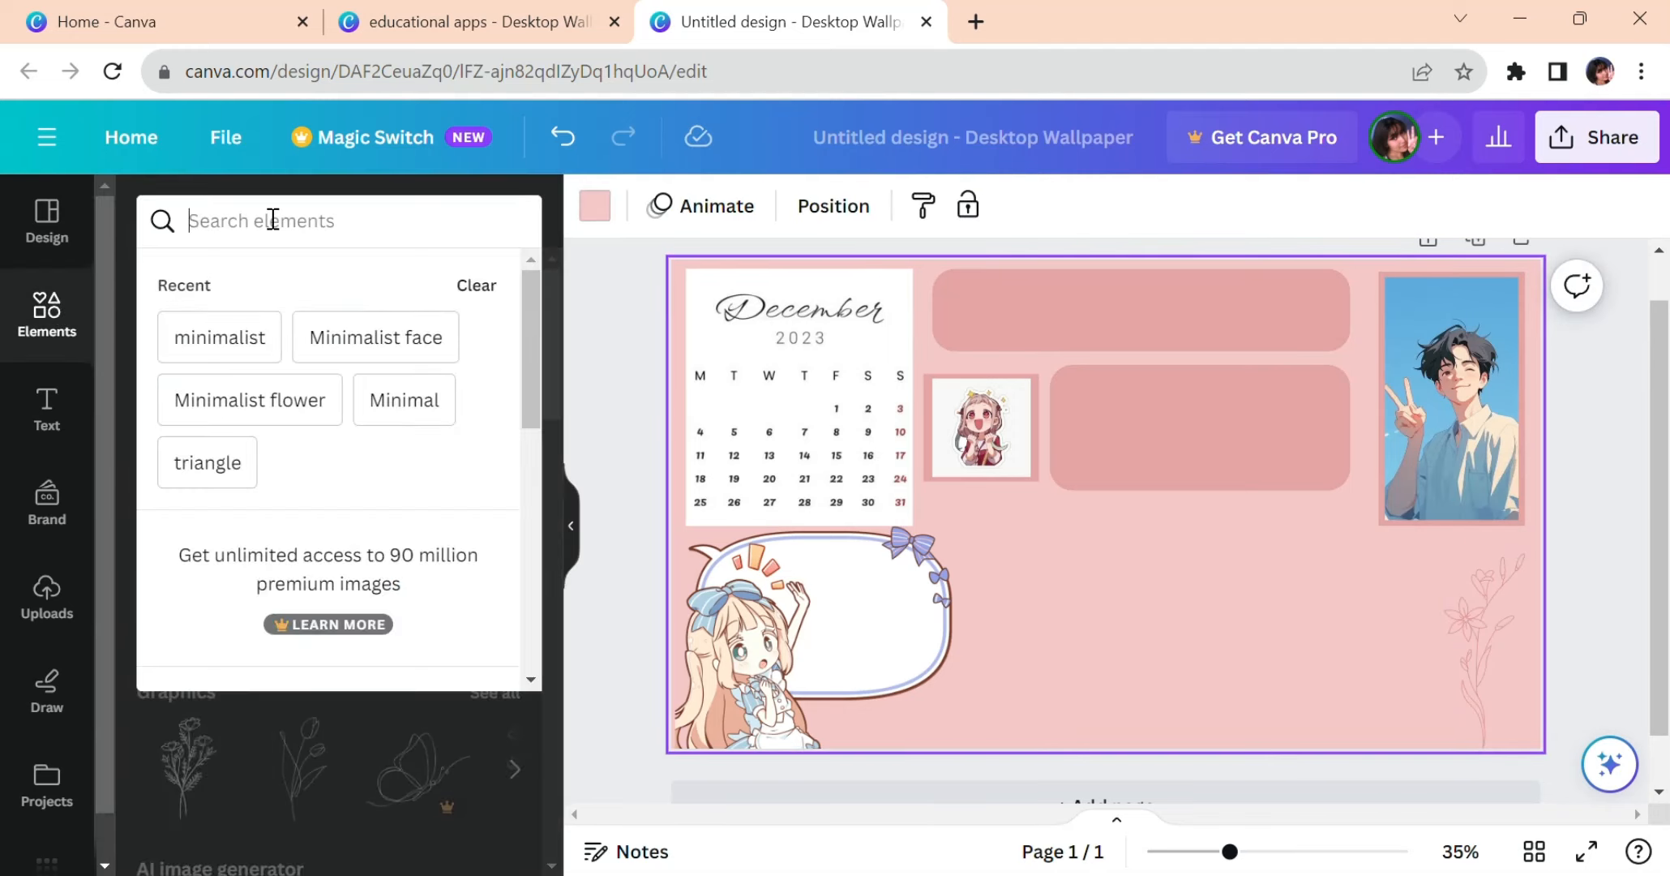
left_click(246, 352)
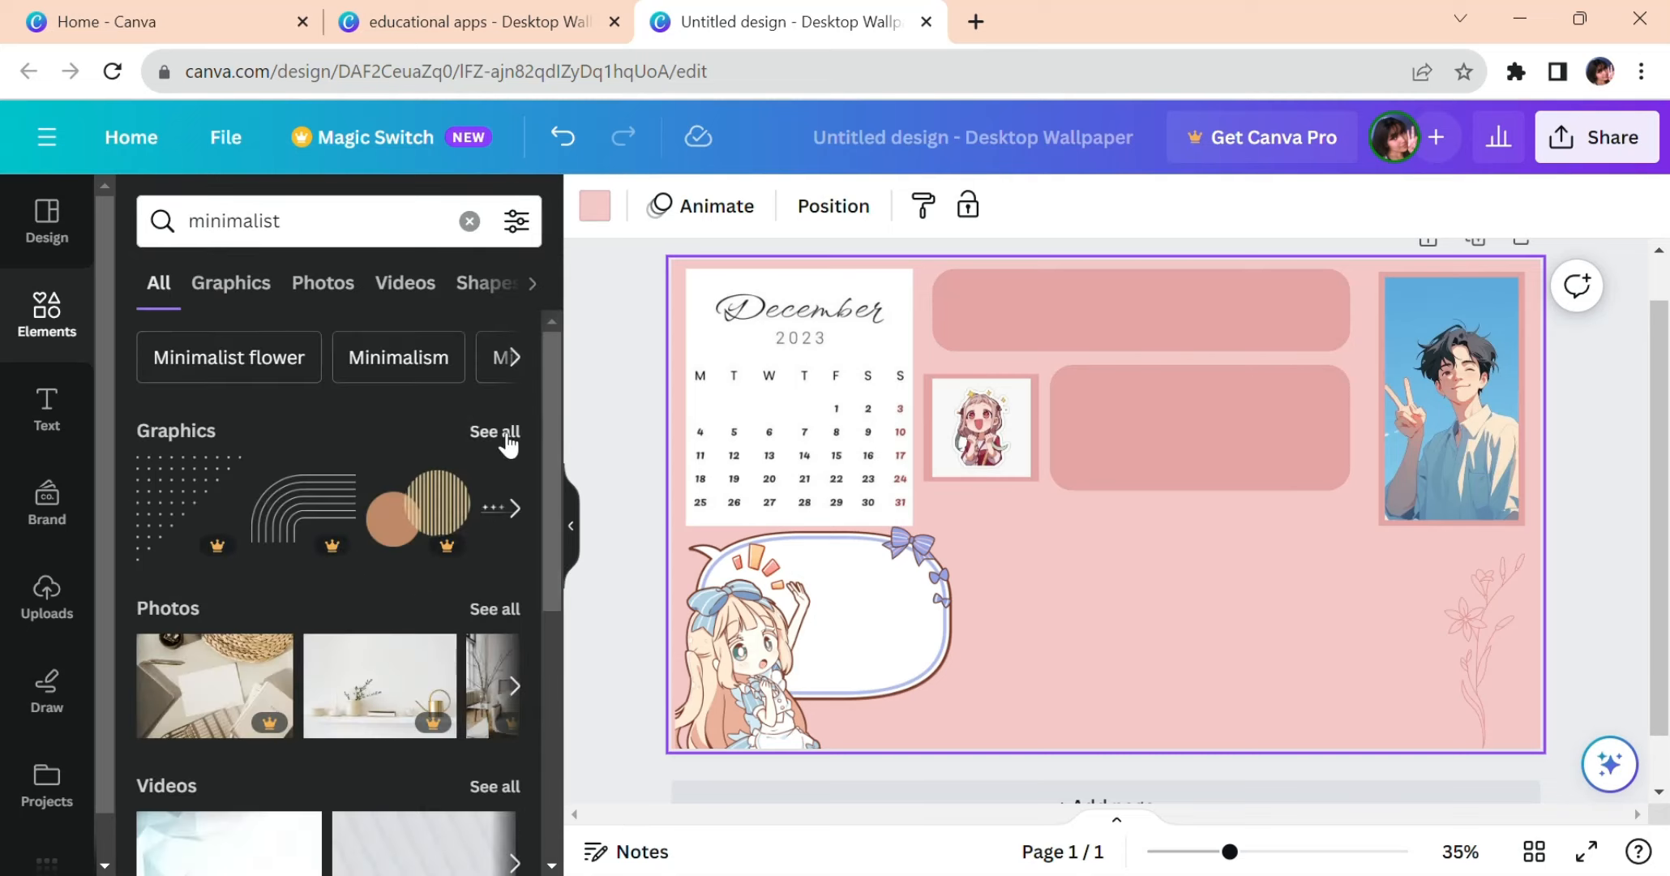
left_click(496, 436)
left_click_drag(541, 442, 570, 774)
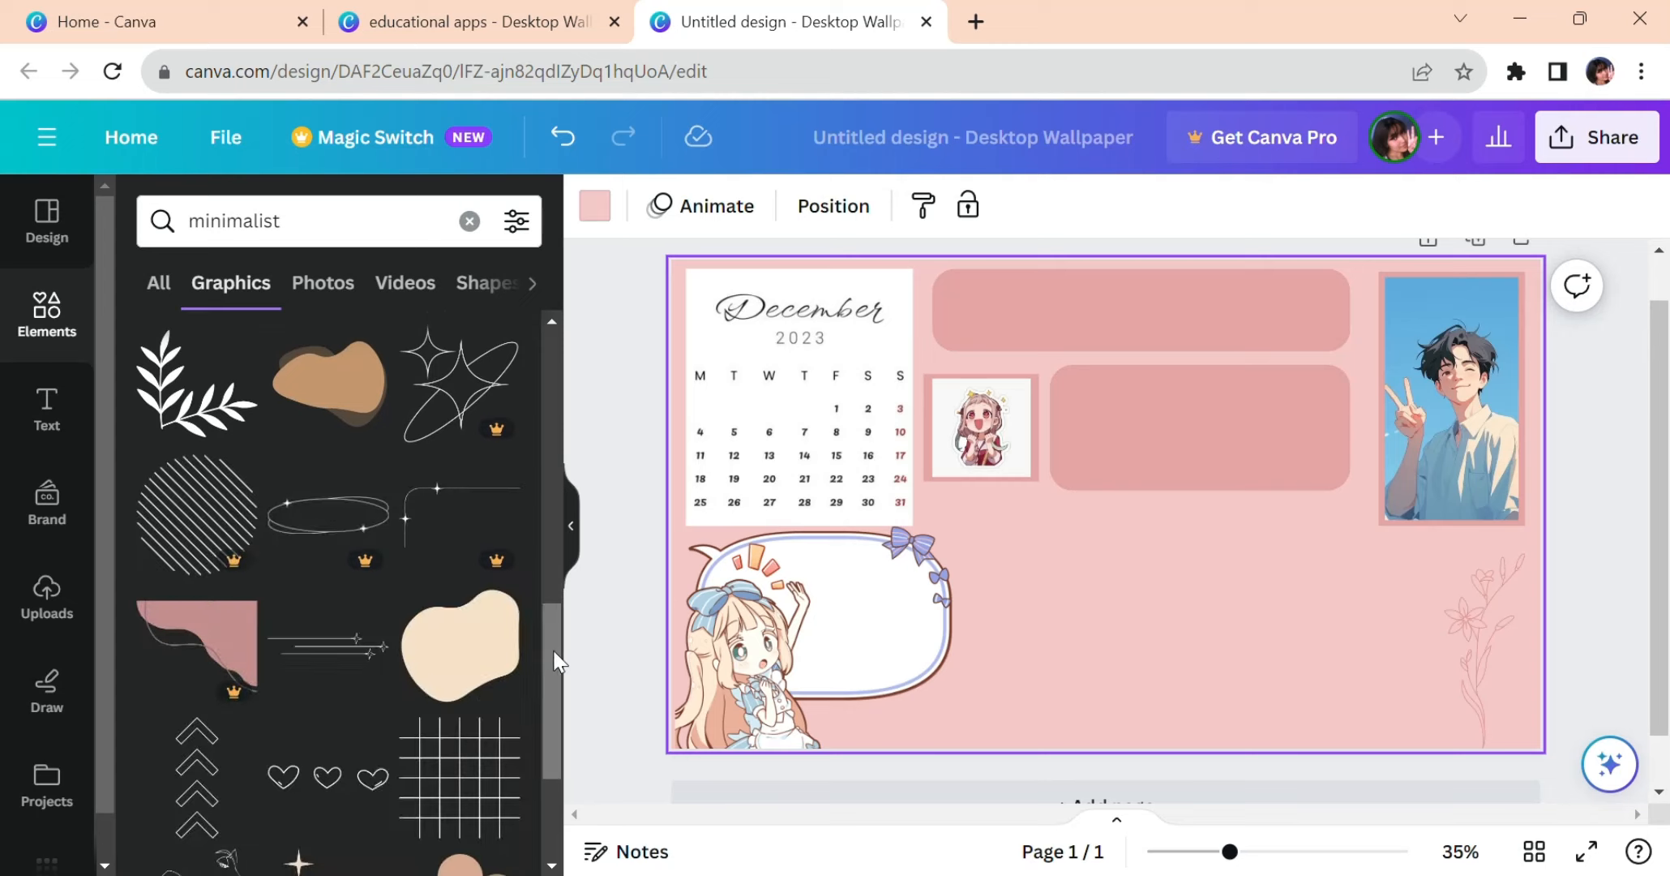
scroll(559, 681, "down", 6)
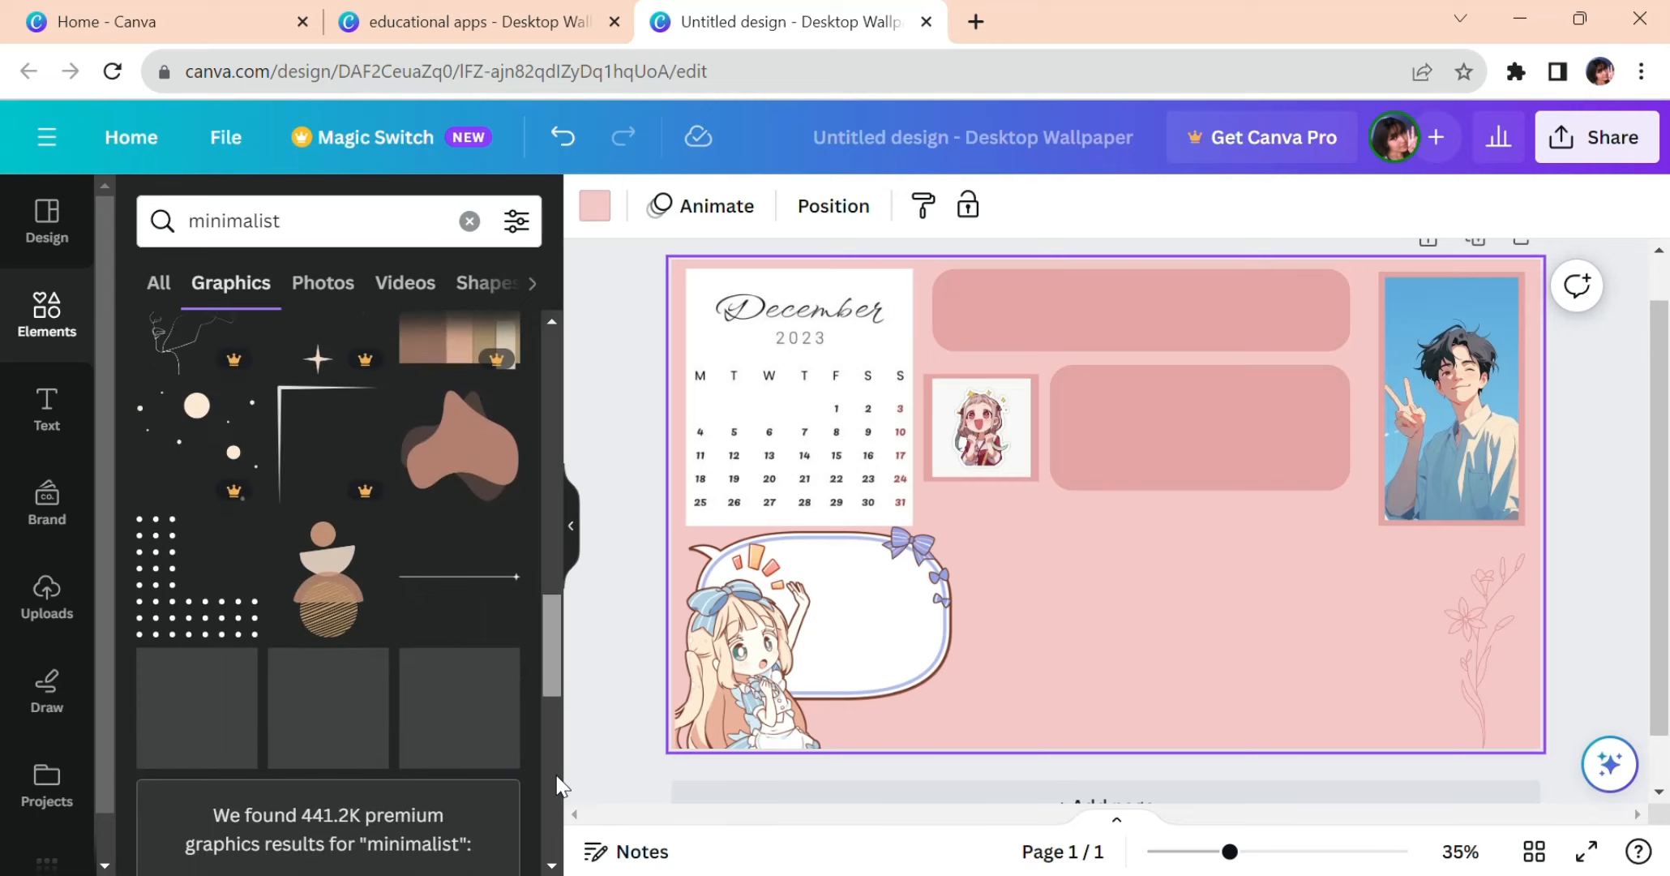
scroll(550, 649, "down", 10)
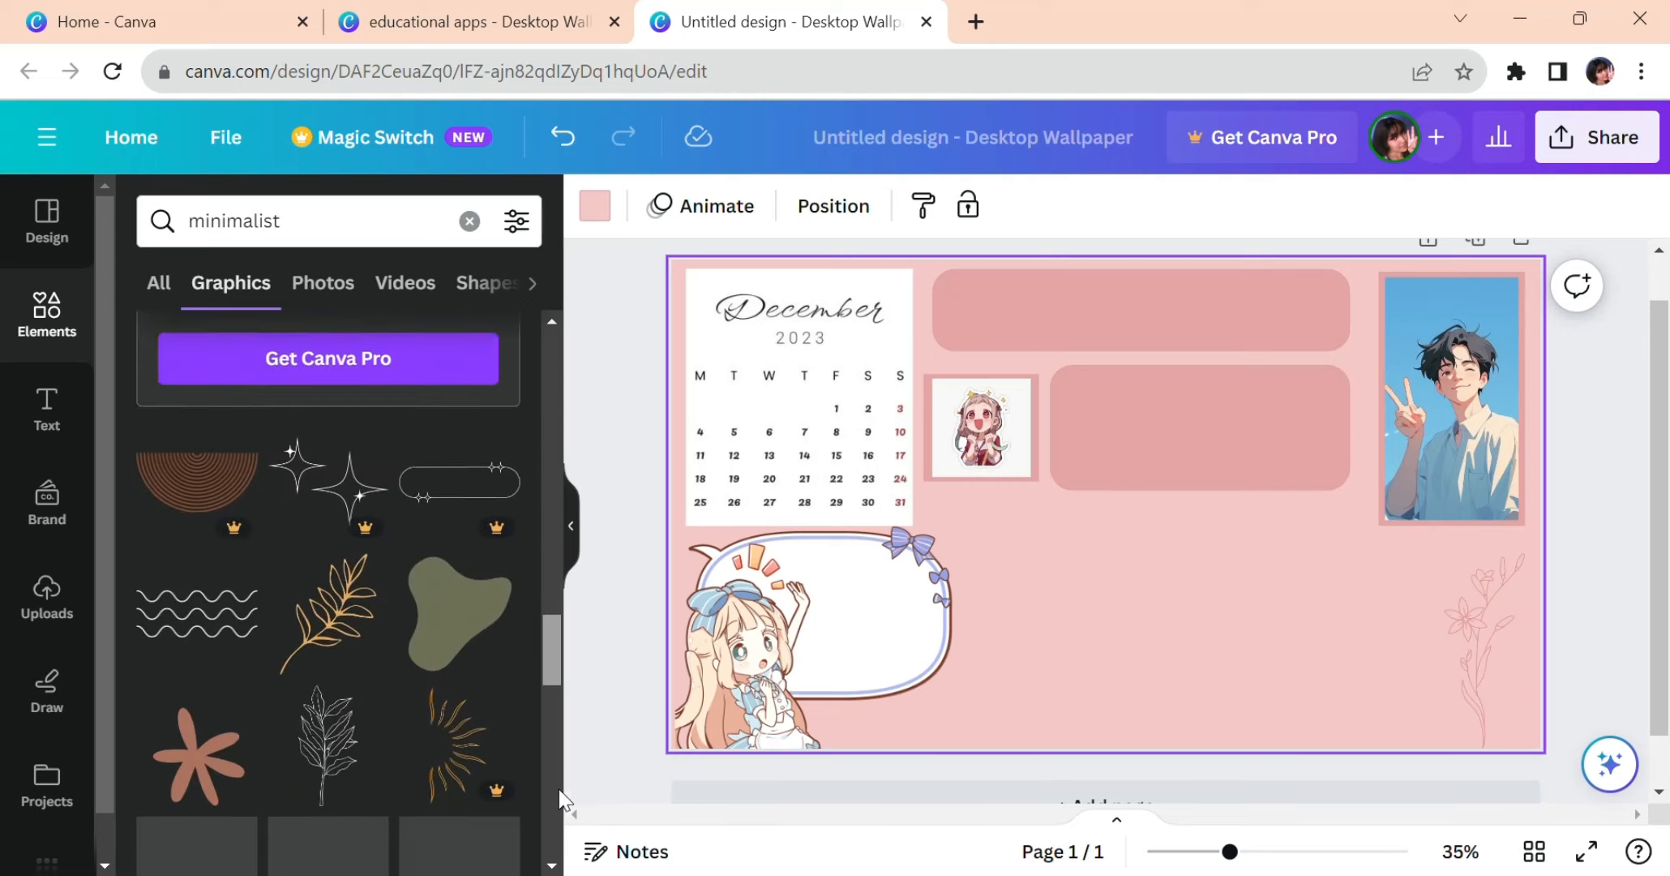
left_click_drag(558, 696, 571, 814)
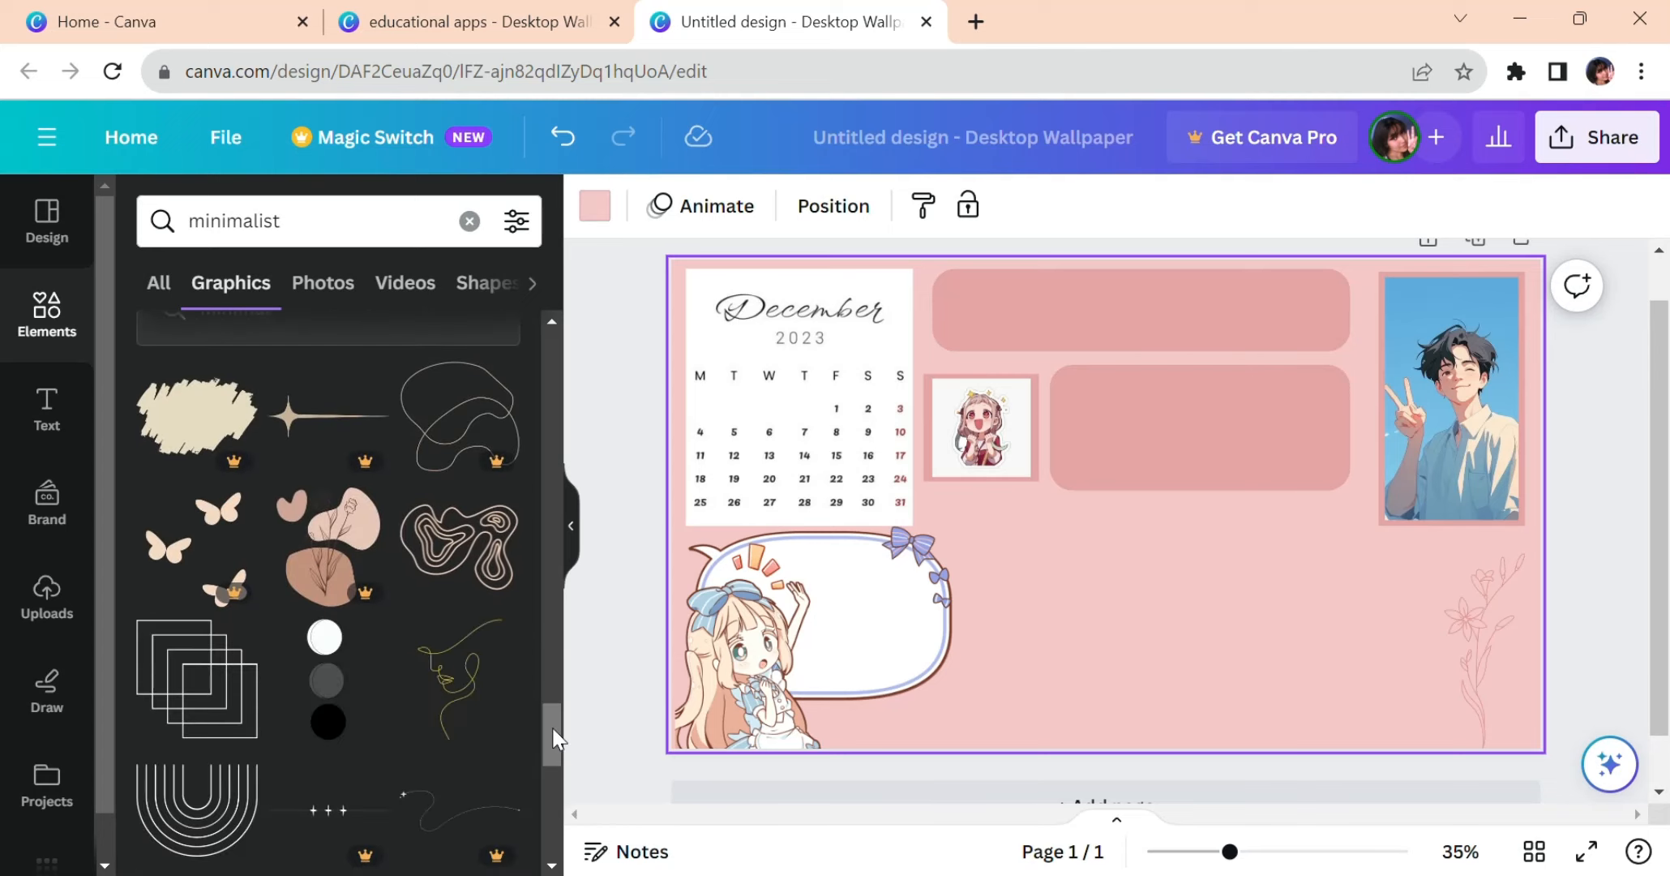
left_click_drag(552, 732, 549, 745)
scroll(550, 745, "down", 8)
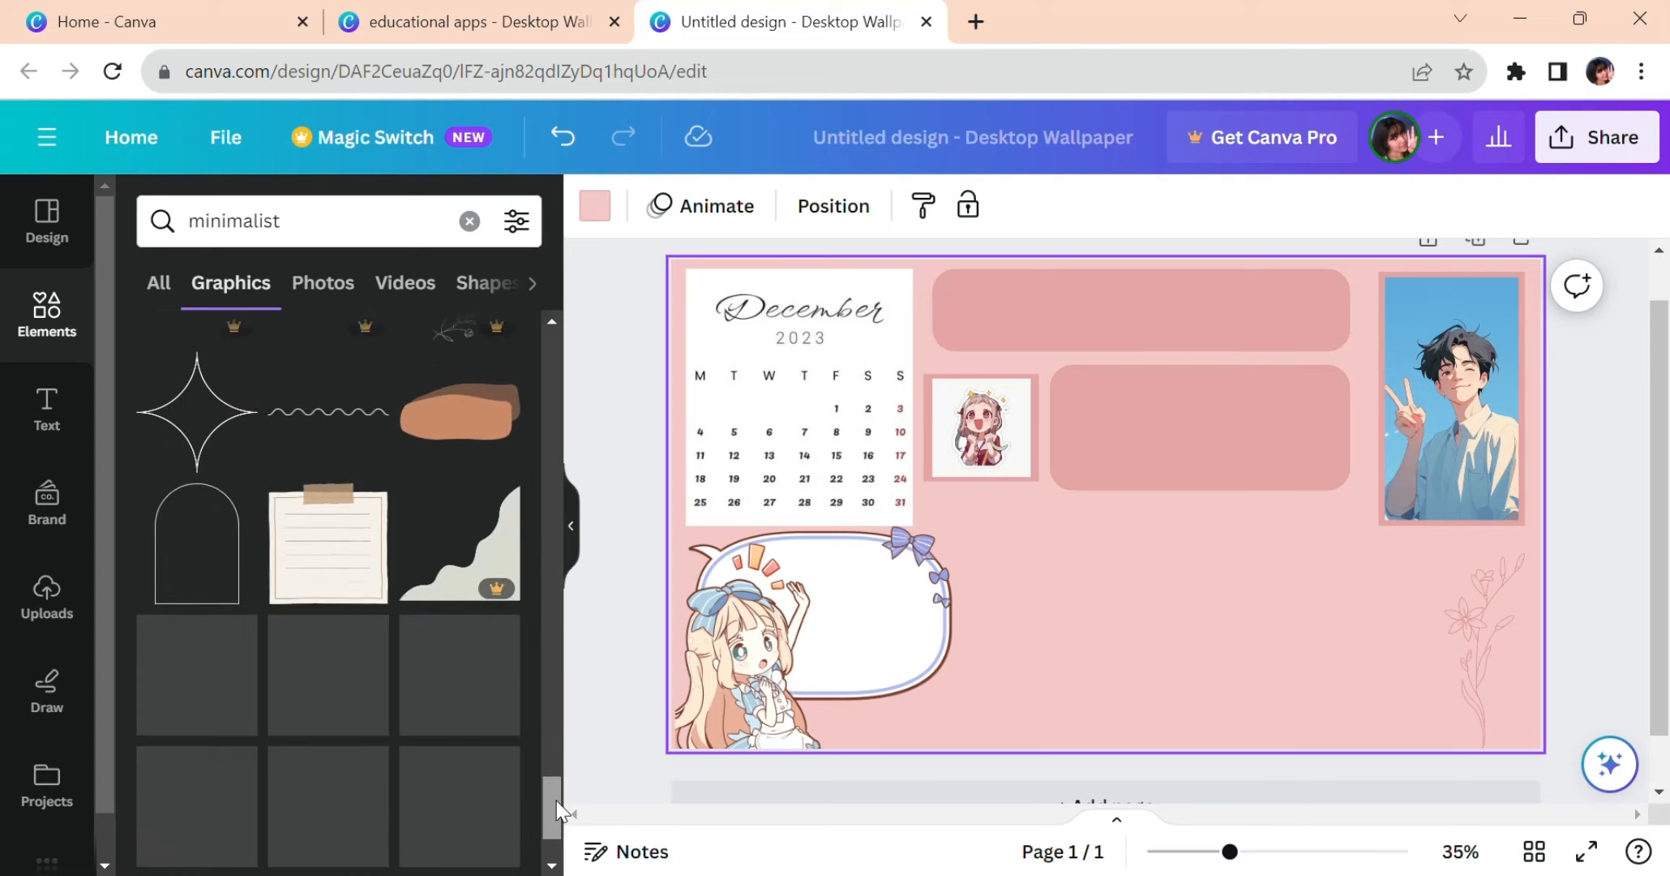
left_click(328, 543)
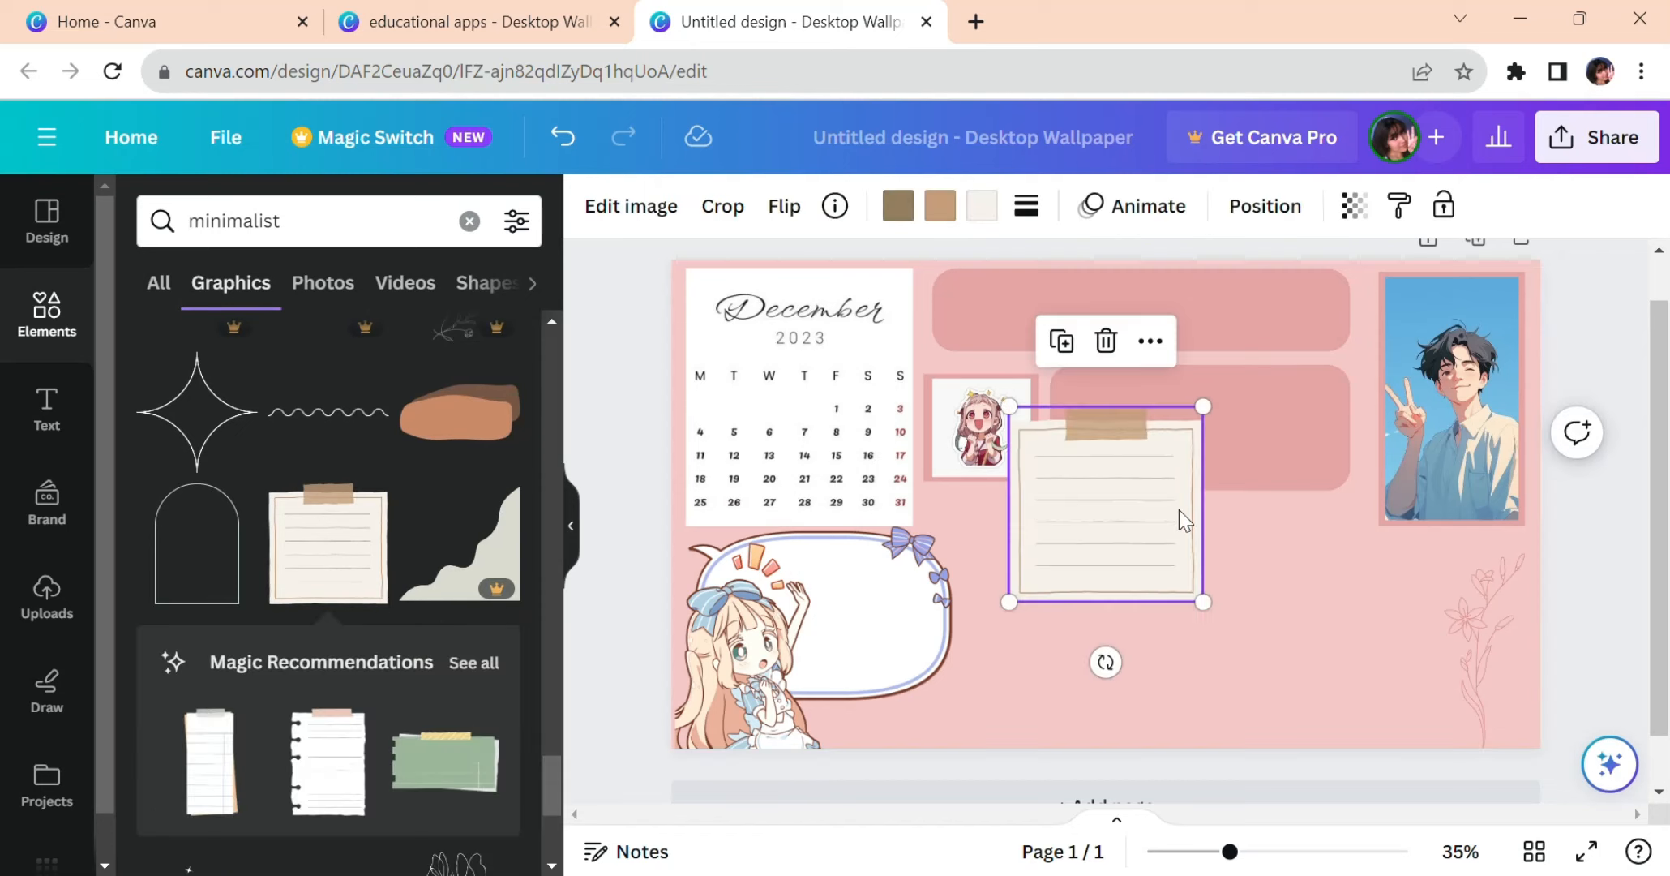
Shrink the note paper slightly and place it just beside the line-art flower in the lower part of the wallpaper
left_click_drag(1183, 528, 1353, 653)
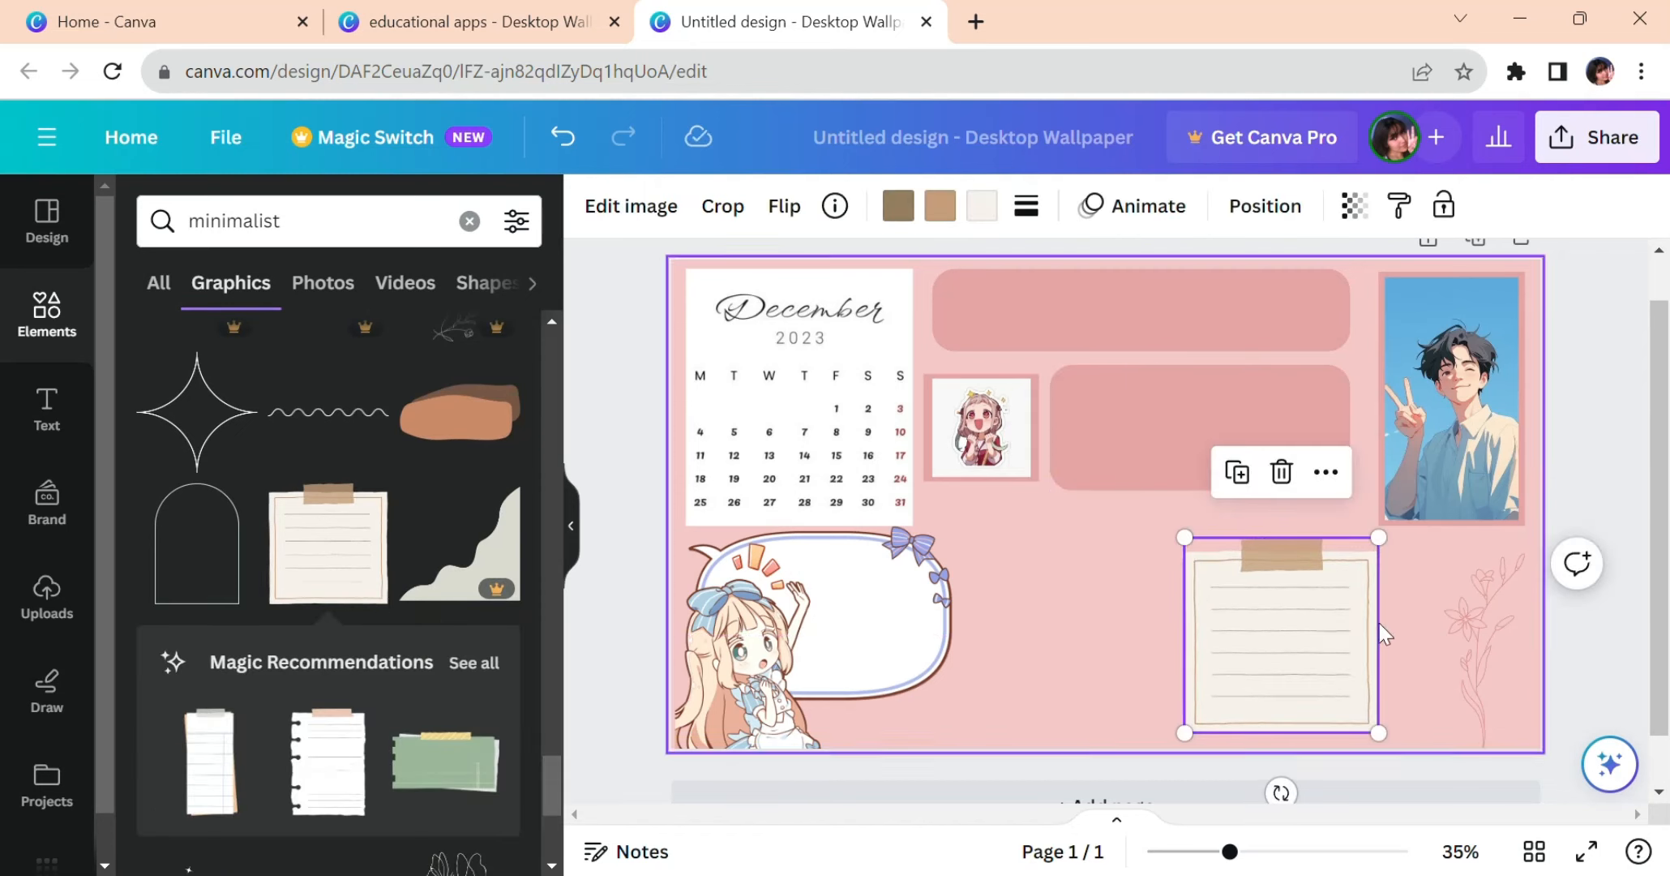
left_click_drag(1380, 538, 1364, 553)
left_click_drag(1339, 636, 1402, 641)
left_click(1096, 643)
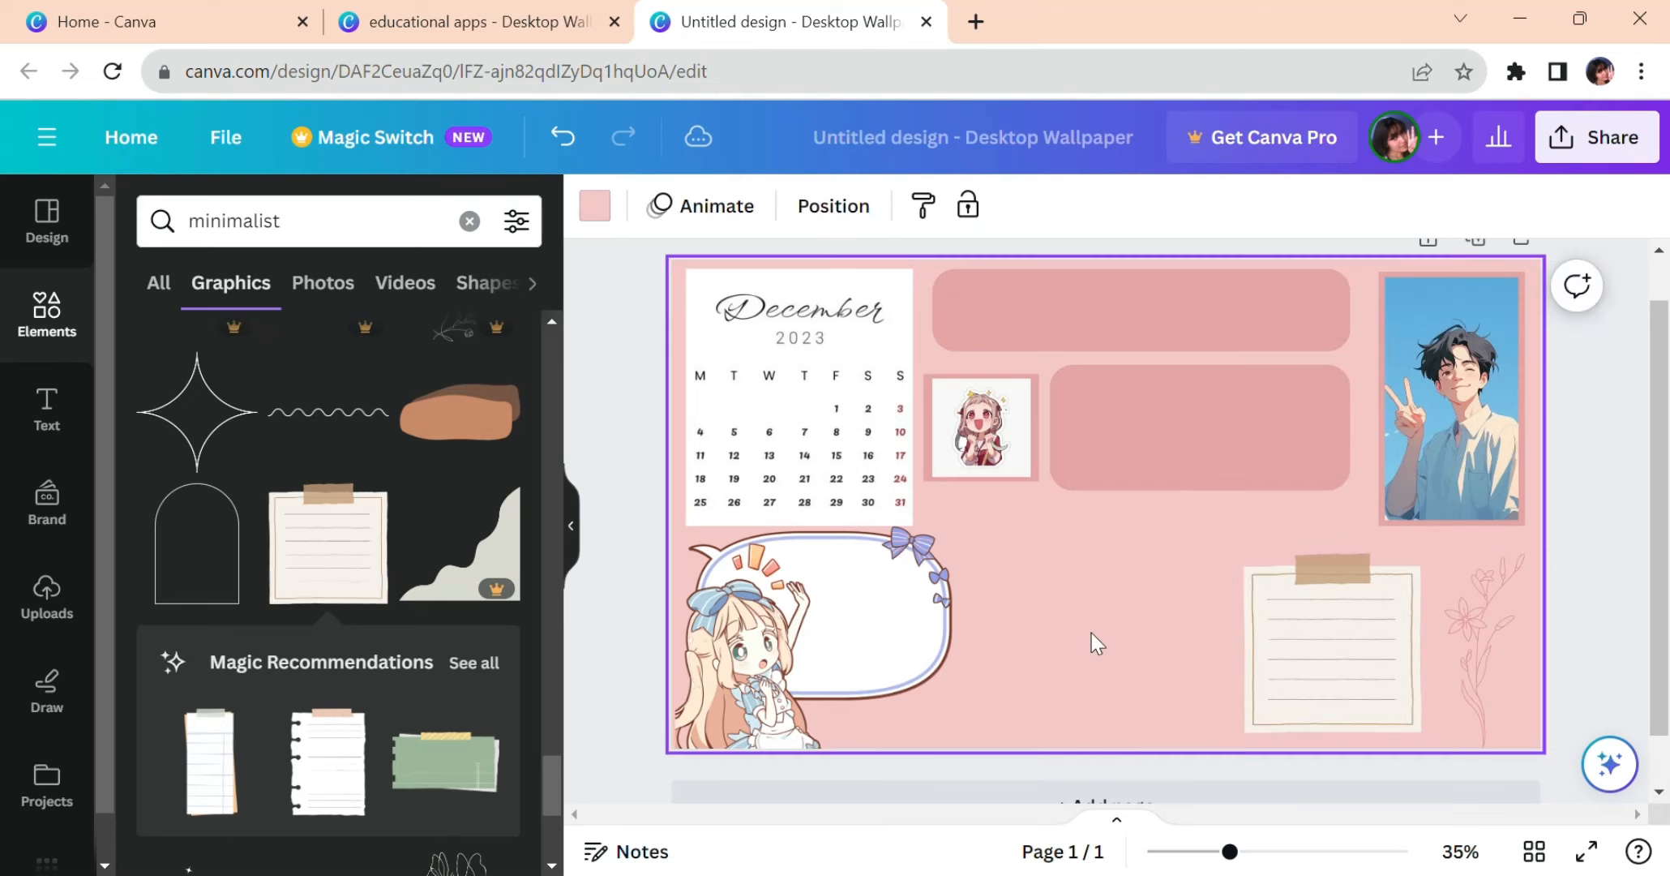
Insert a square and enlarge it into a wide rectangle filling the gap between the speech bubble and the note paper
left_click(63, 344)
left_click(193, 625)
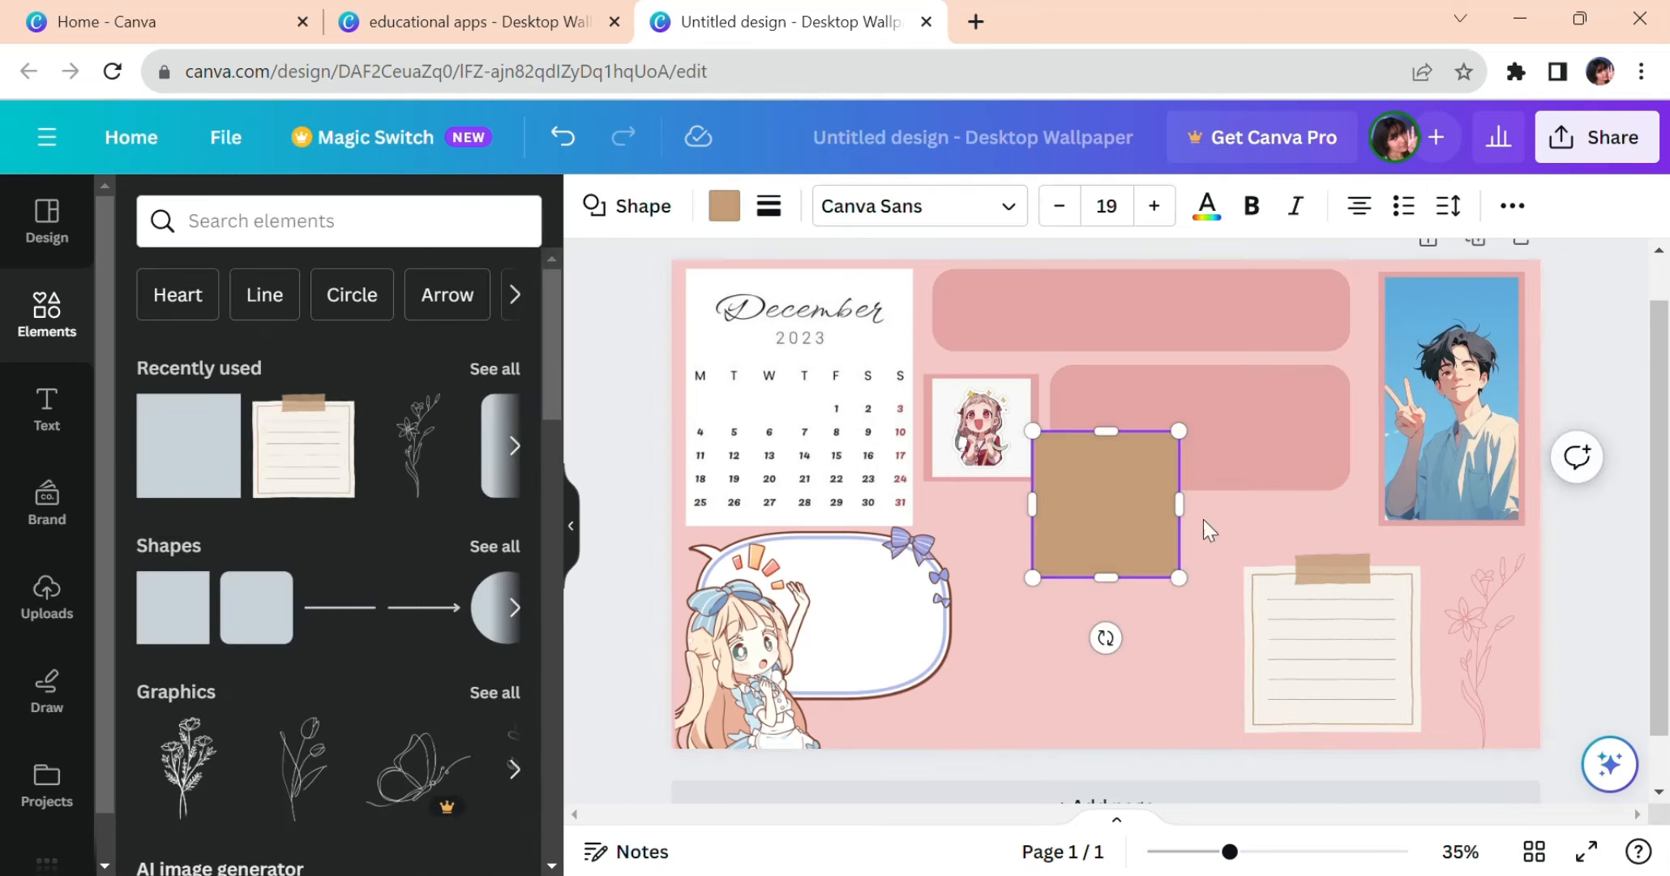
left_click_drag(1182, 504, 1265, 504)
left_click_drag(1153, 601, 1081, 661)
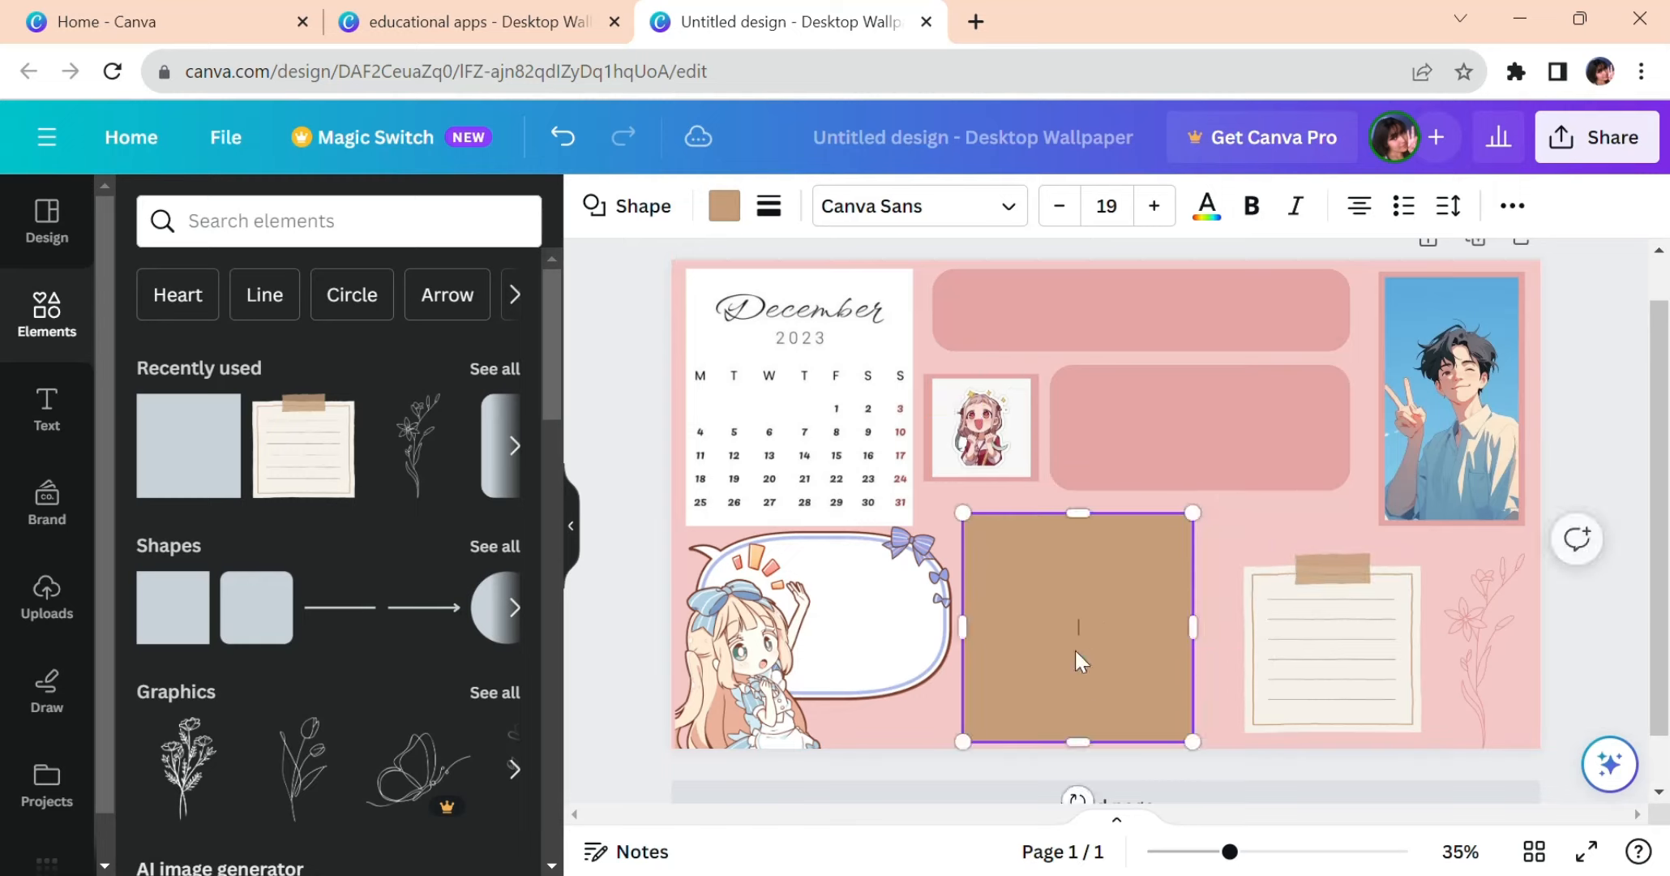
left_click_drag(1210, 643, 1250, 648)
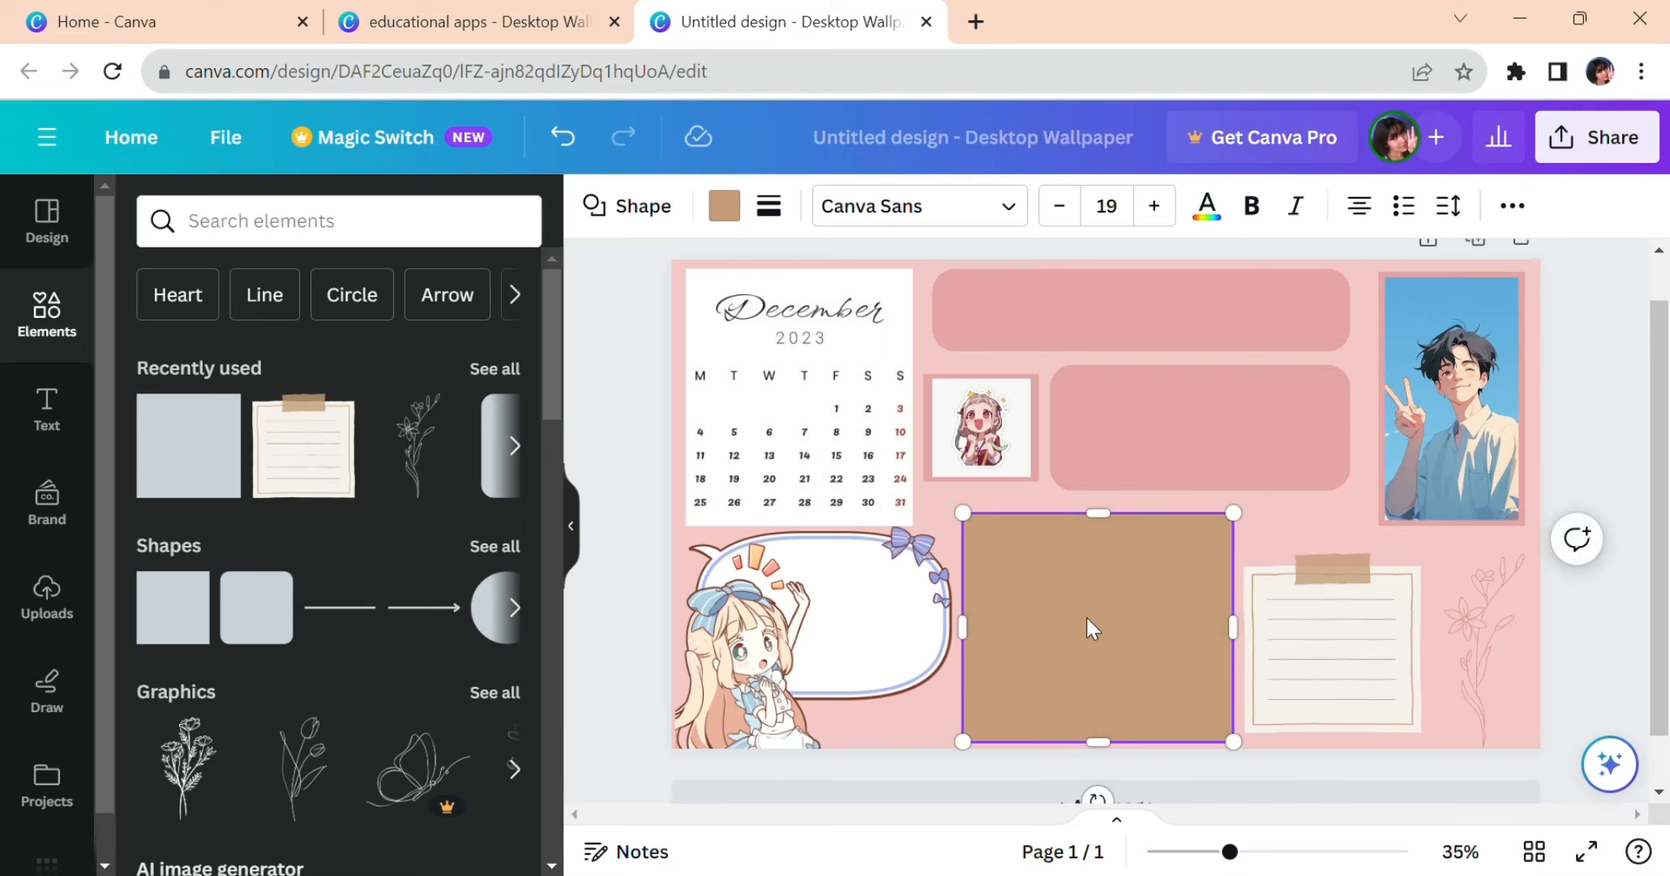
Fill the large rectangle with the darker pink document color used for the line-art flower
left_click(724, 208)
left_click(511, 365)
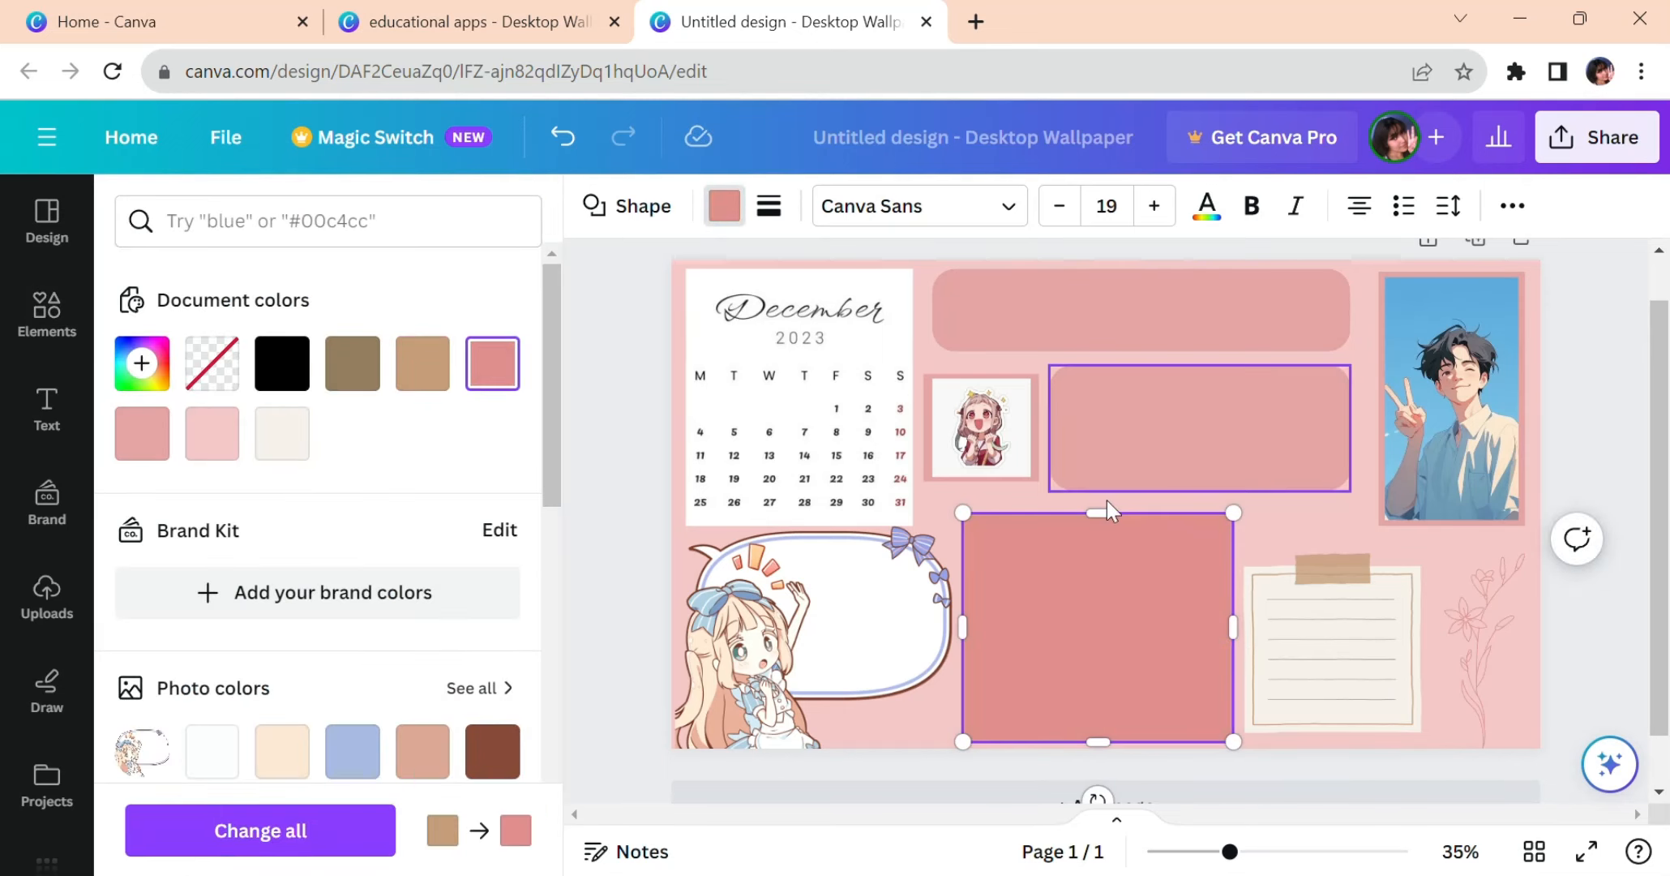
left_click(1296, 526)
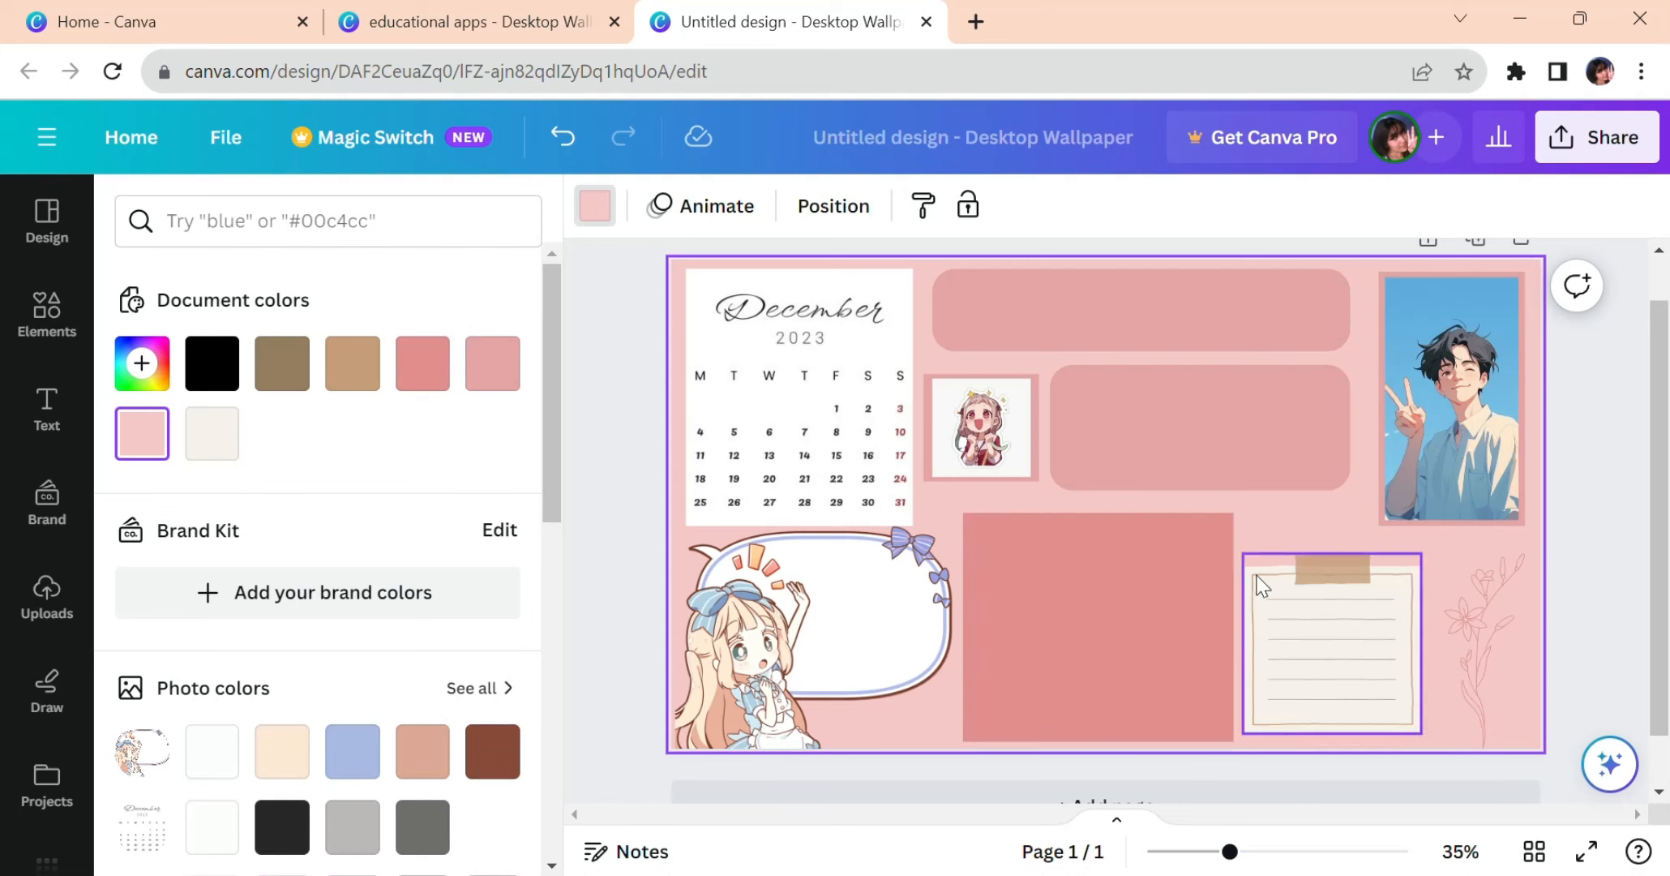
Delete the lined note paper beside the line-art flower
left_click(1306, 649)
left_click(1356, 656)
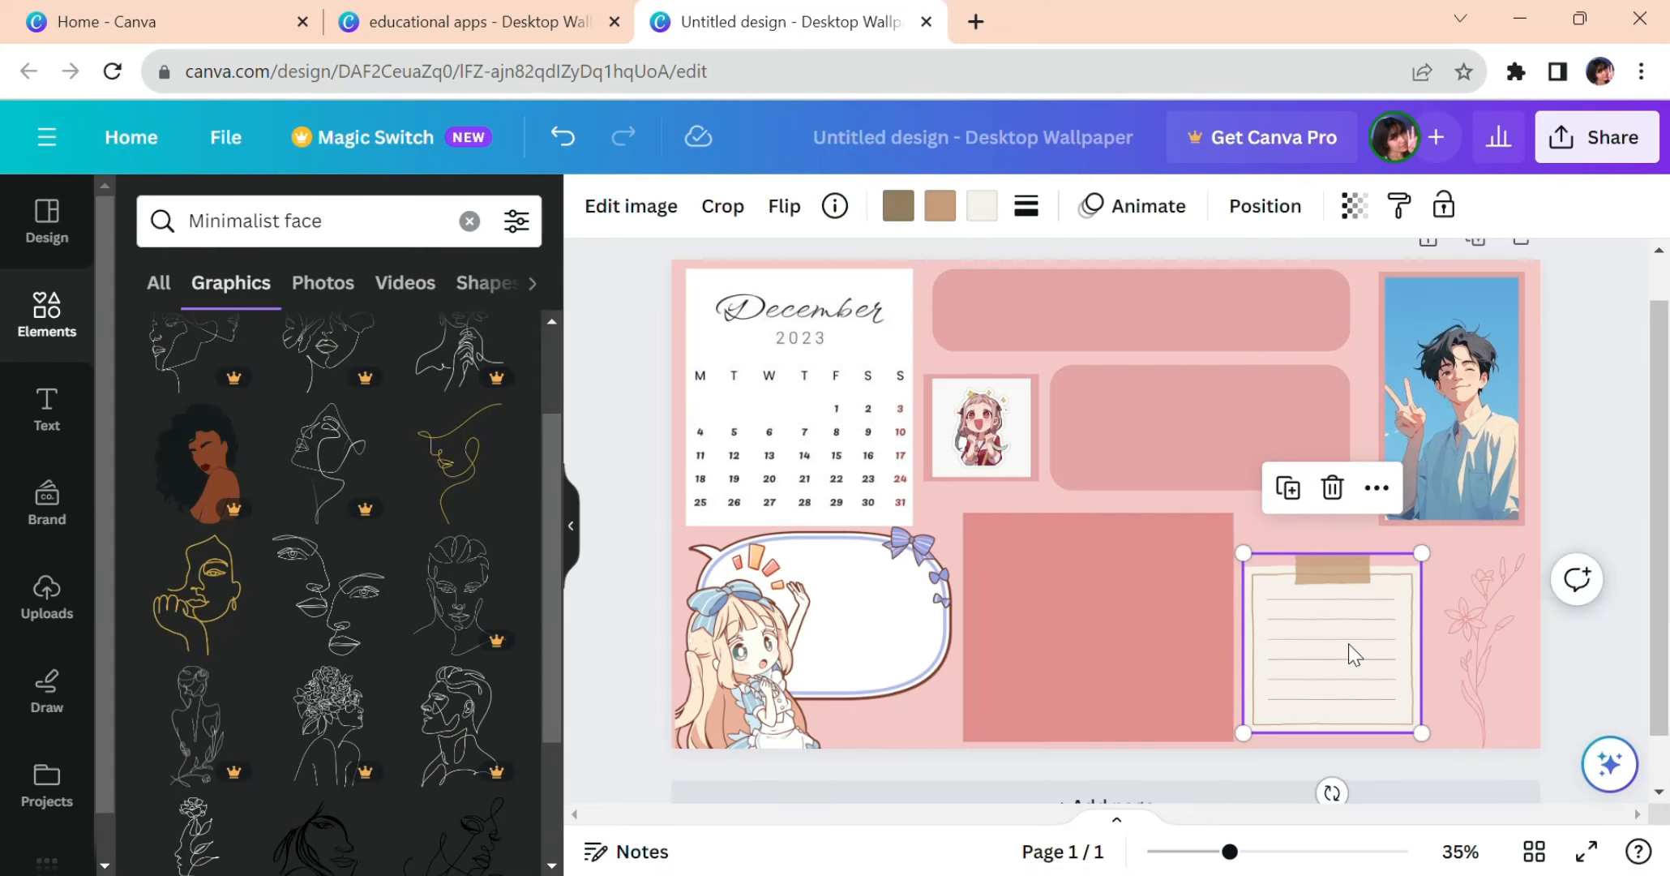
left_click(1348, 500)
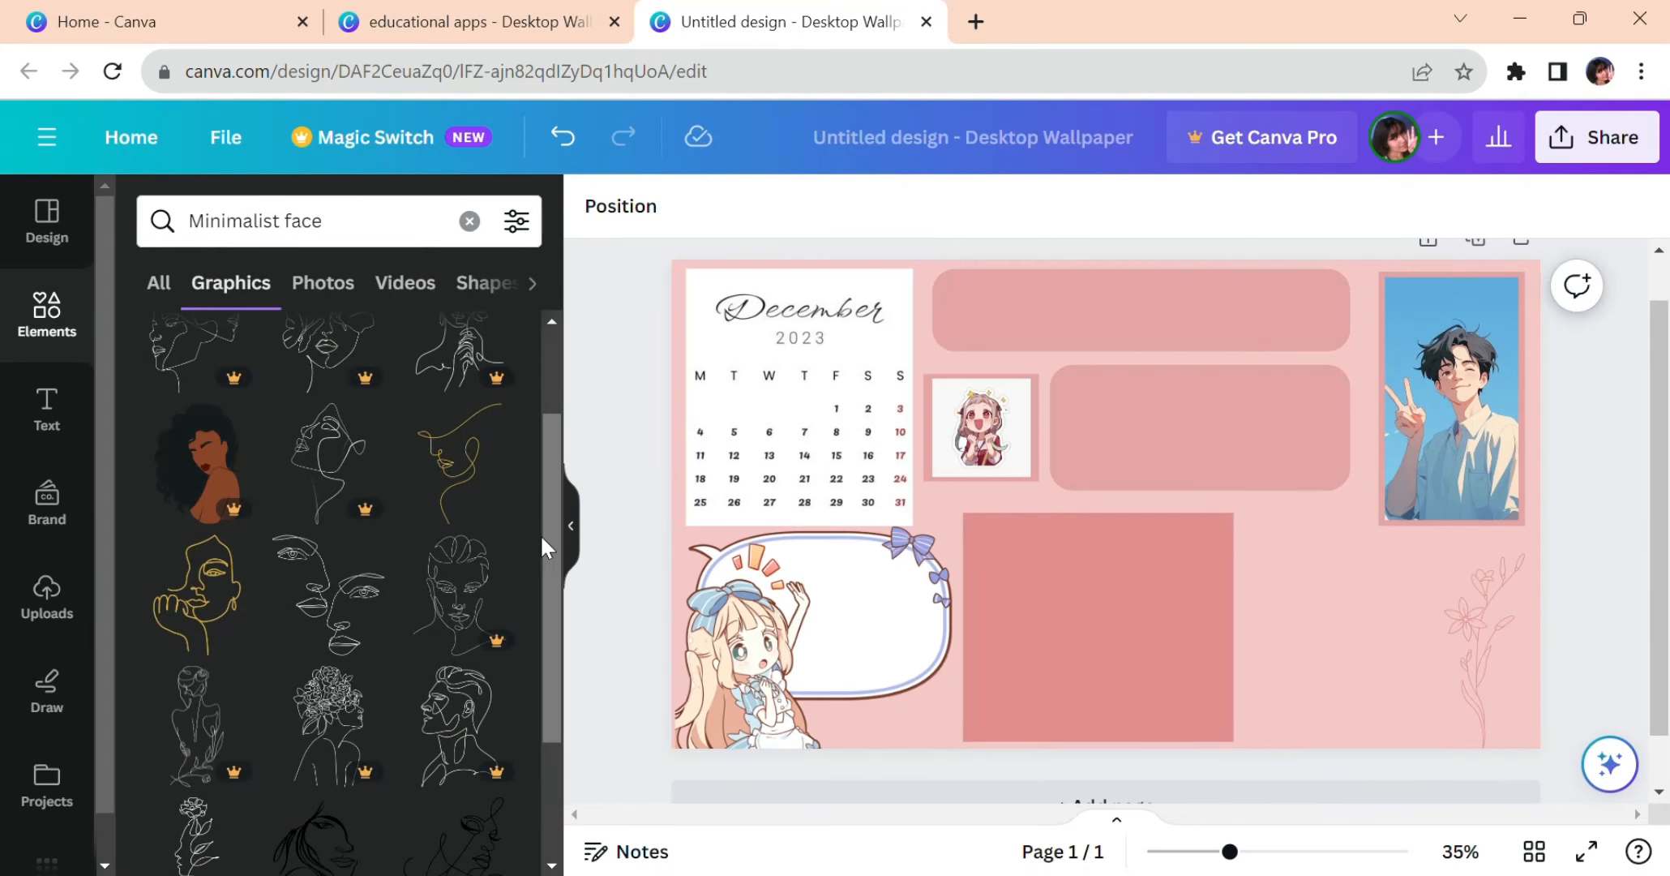
Insert the golden line-art woman with wavy hair from the "Minimalist face" graphics, enlarge it slightly and place it overlapping the flower
scroll(545, 552, "down", 5)
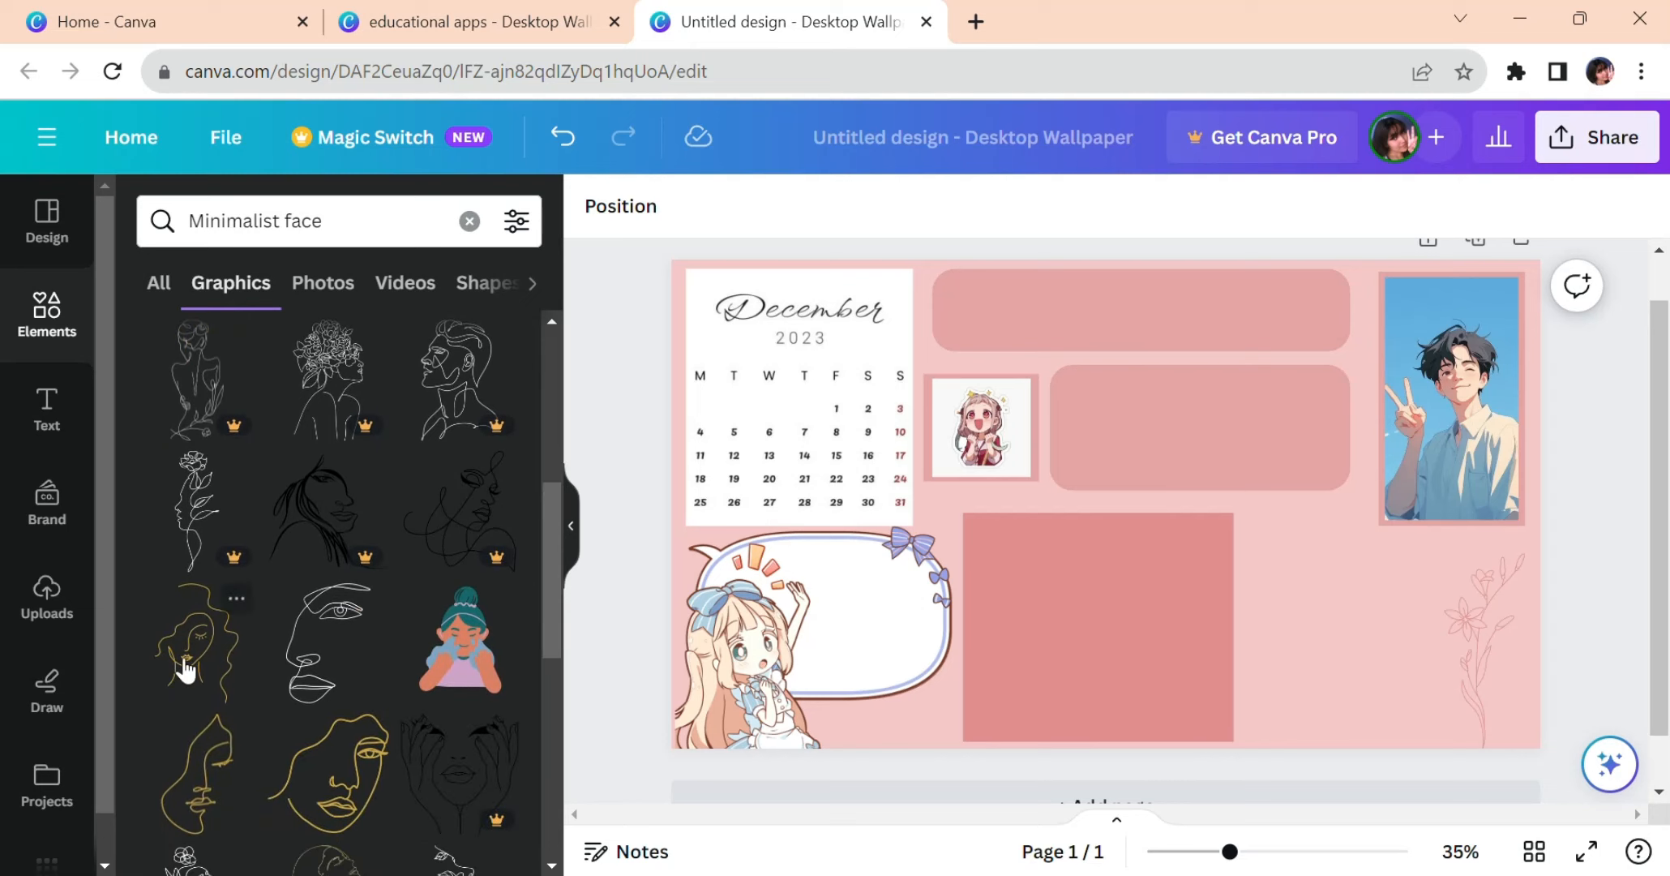
left_click(197, 672)
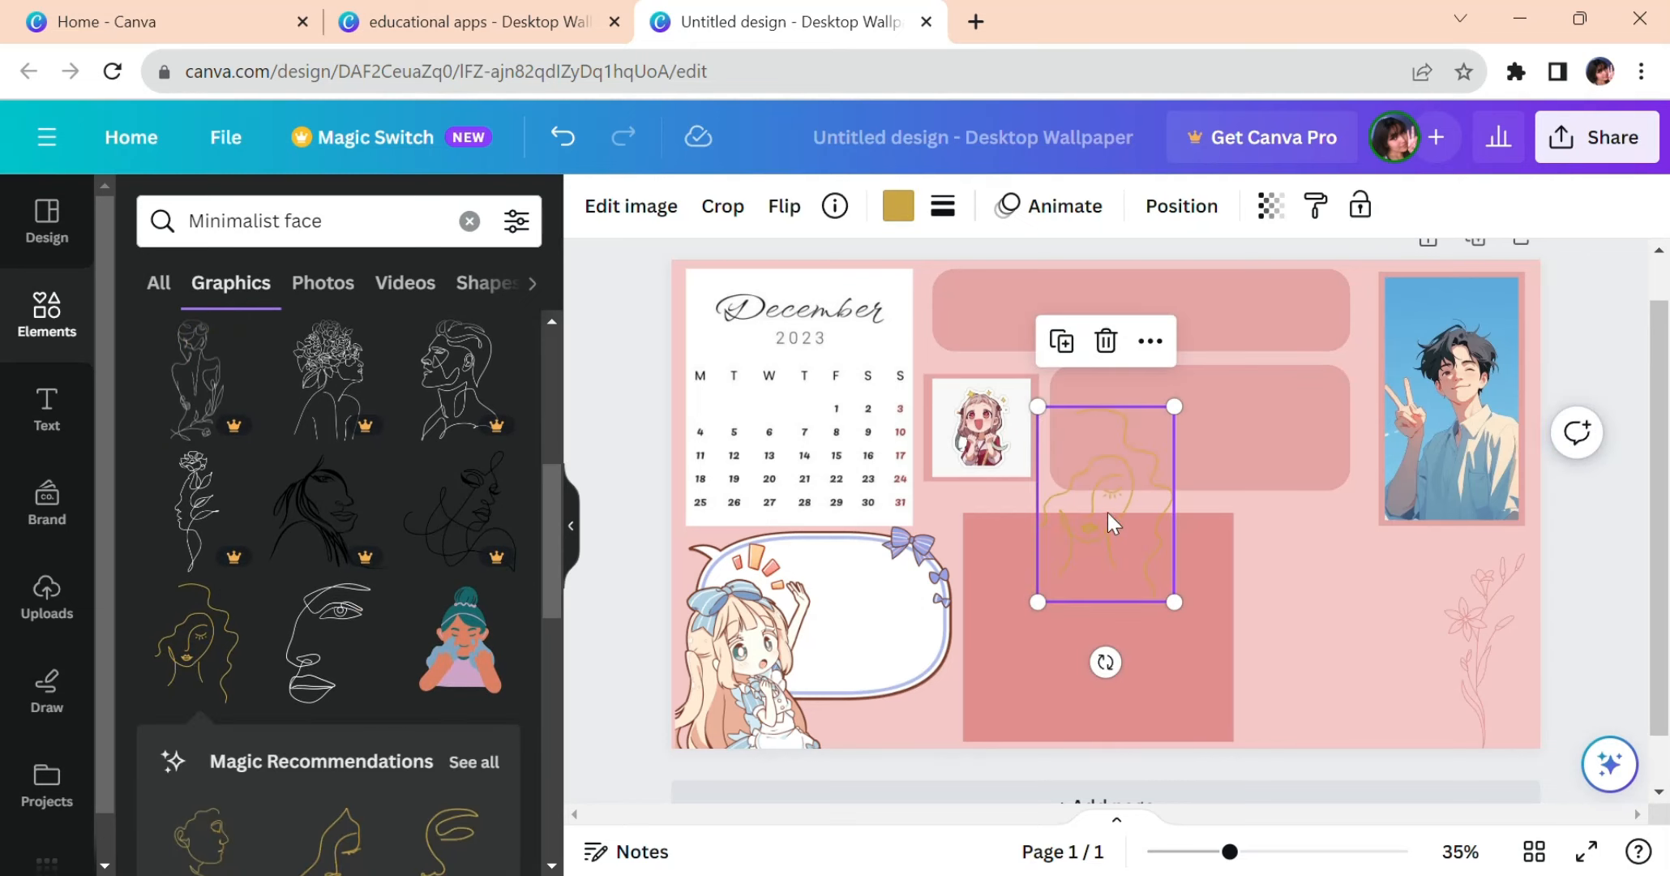
left_click_drag(1110, 523, 1420, 649)
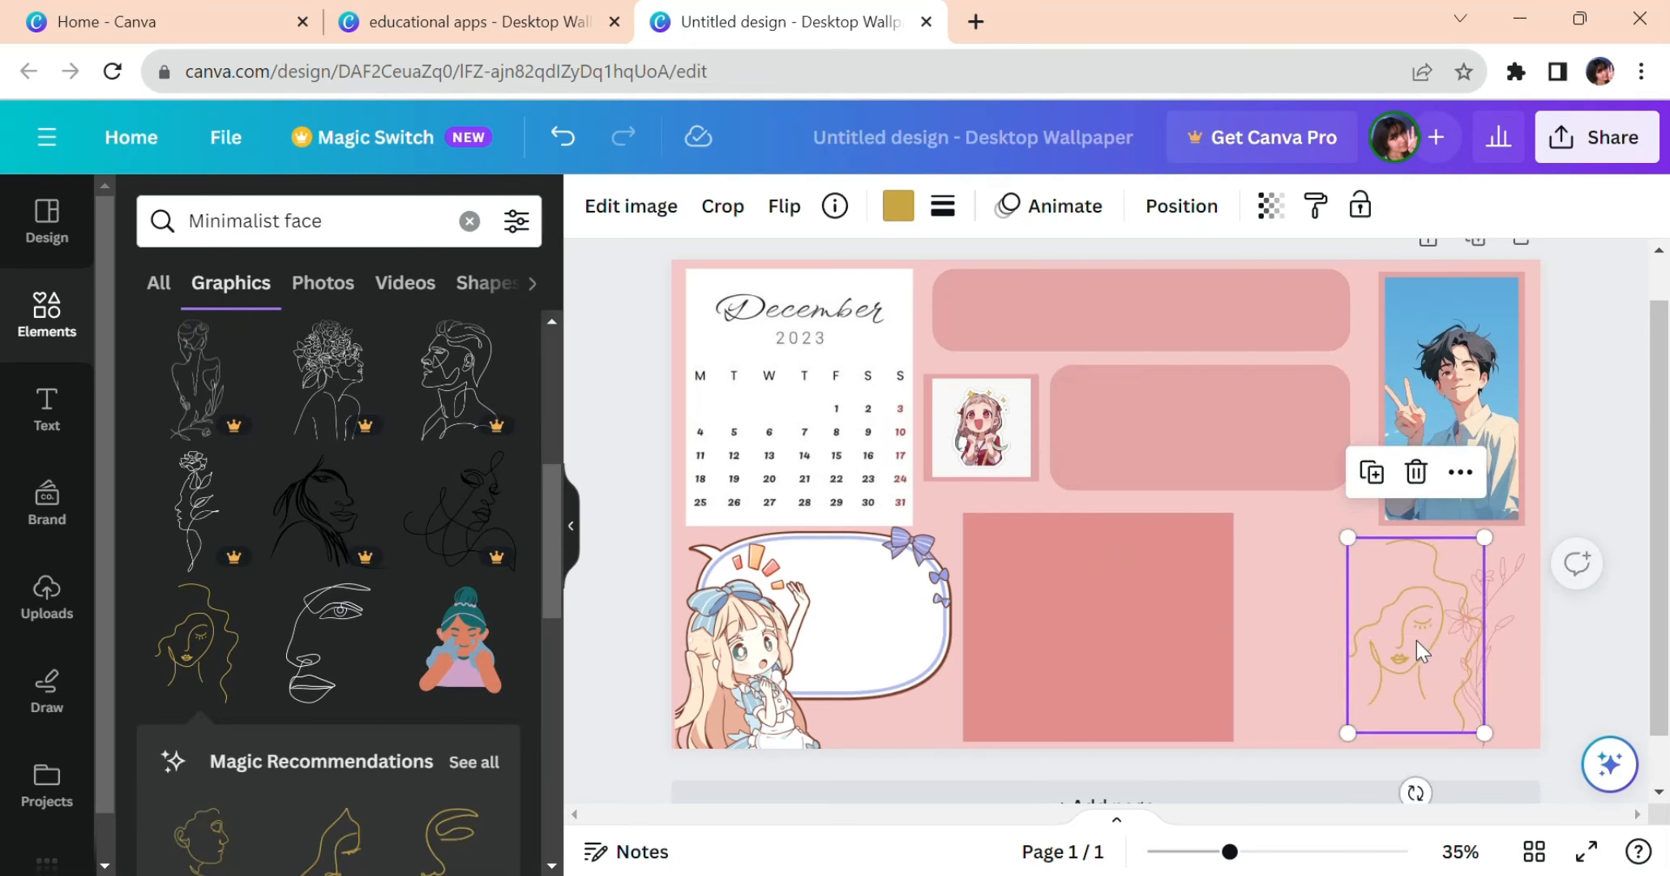
left_click_drag(1497, 559, 1503, 554)
left_click_drag(1434, 620, 1427, 629)
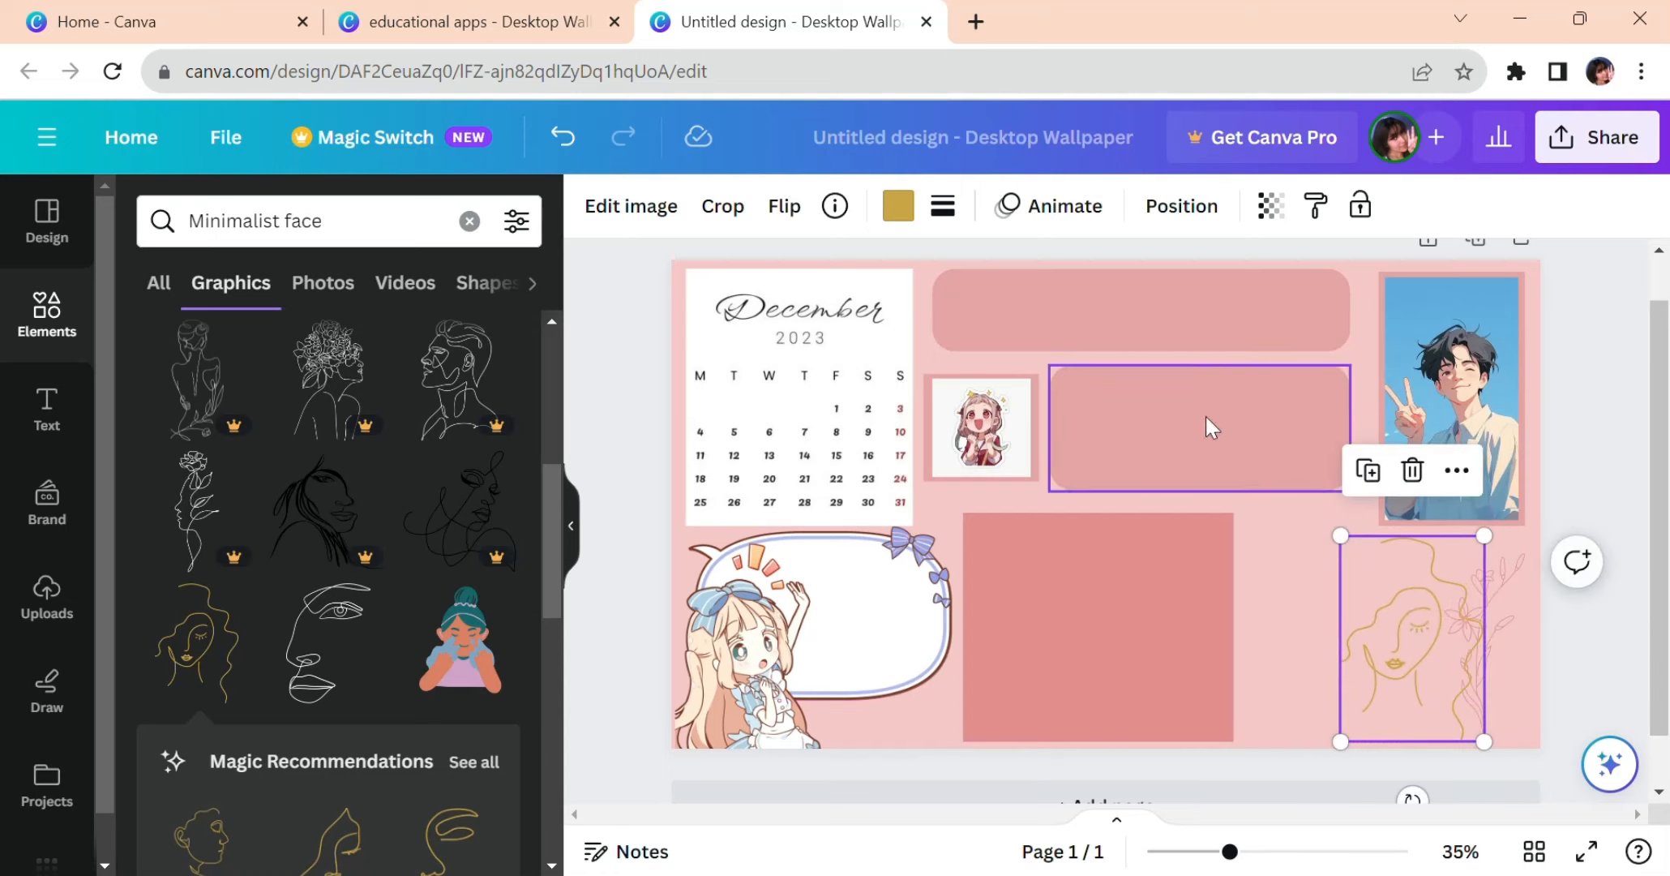
Recolor the line-art woman with the same darker pink document color as the flower
left_click(898, 208)
left_click(352, 366)
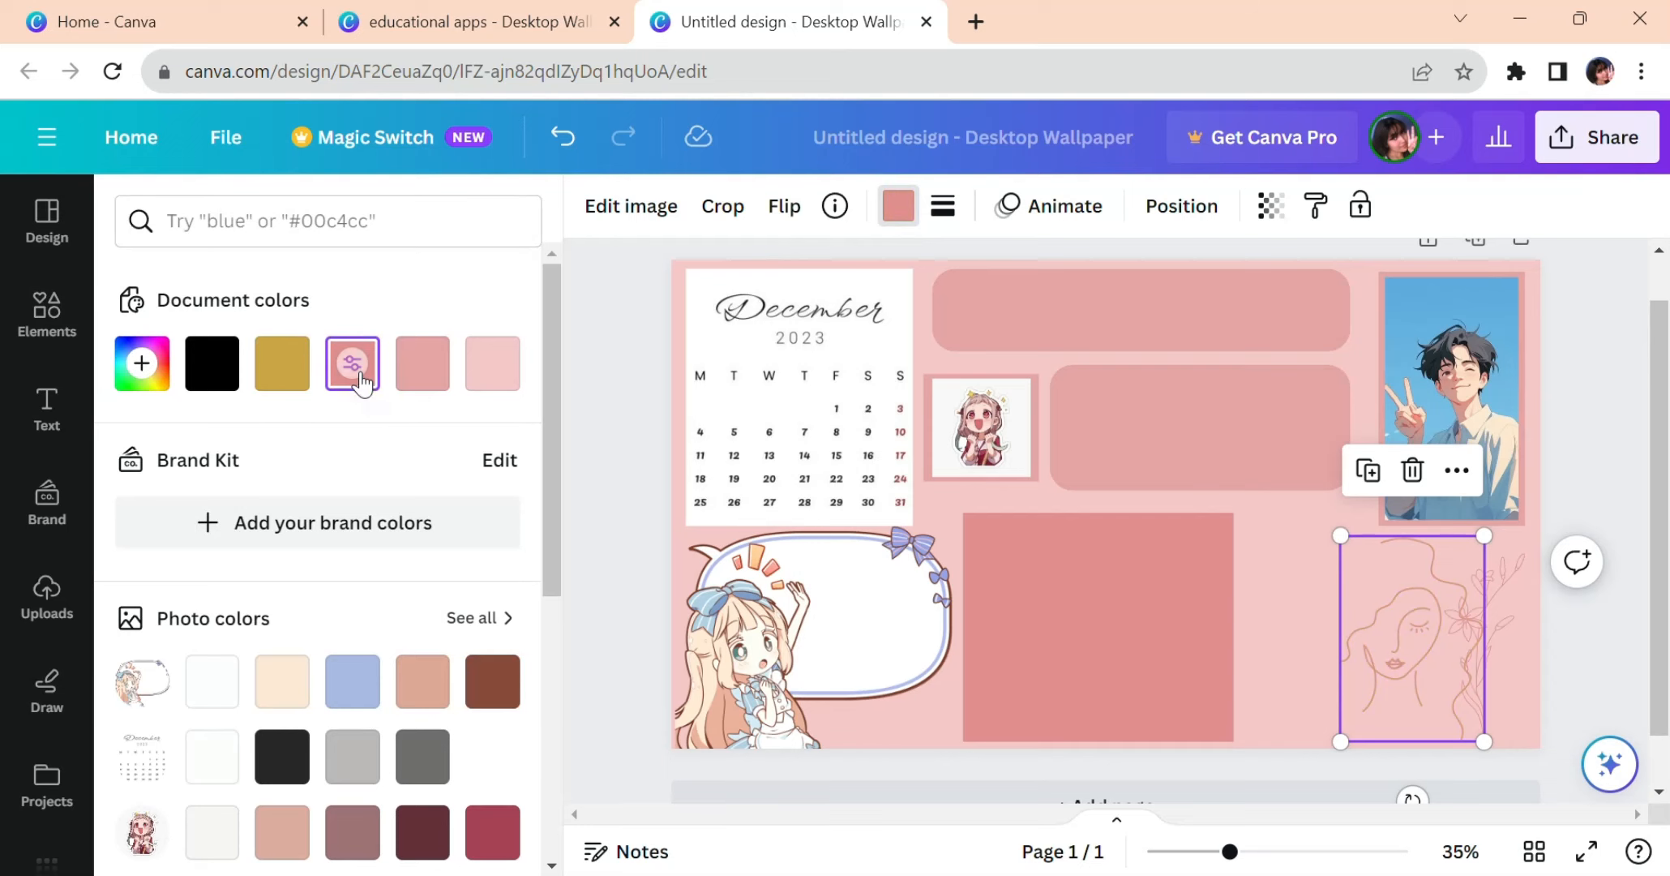
left_click(1255, 634)
Widen the large pink rectangle toward the line-art woman, leaving a narrow gap between them
left_click(1192, 639)
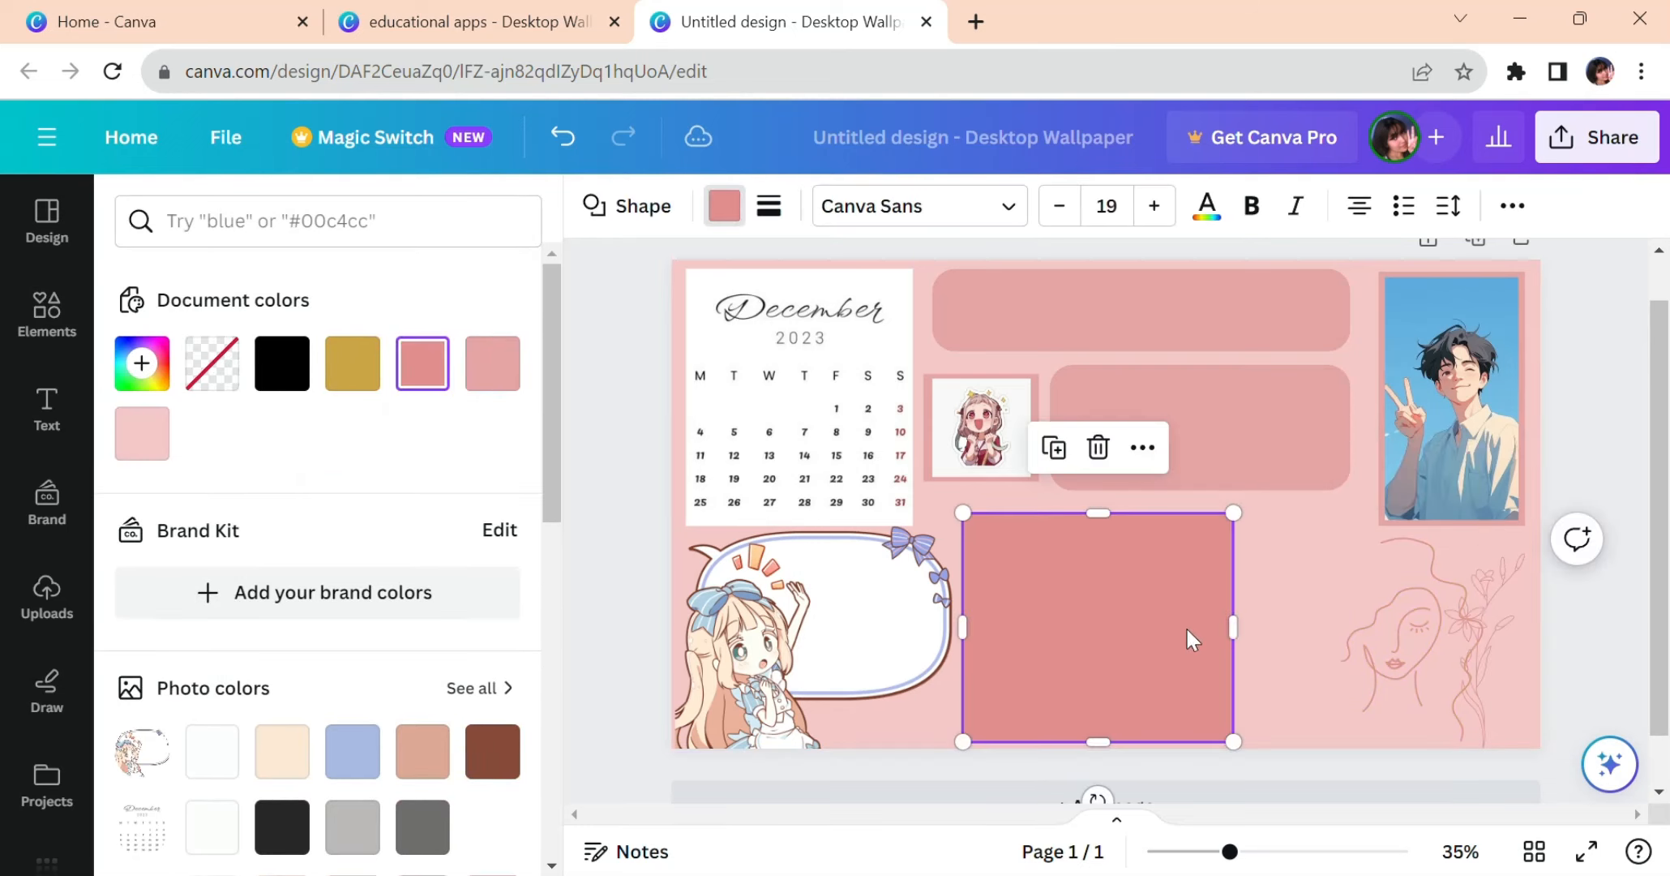
left_click_drag(1252, 639, 1293, 647)
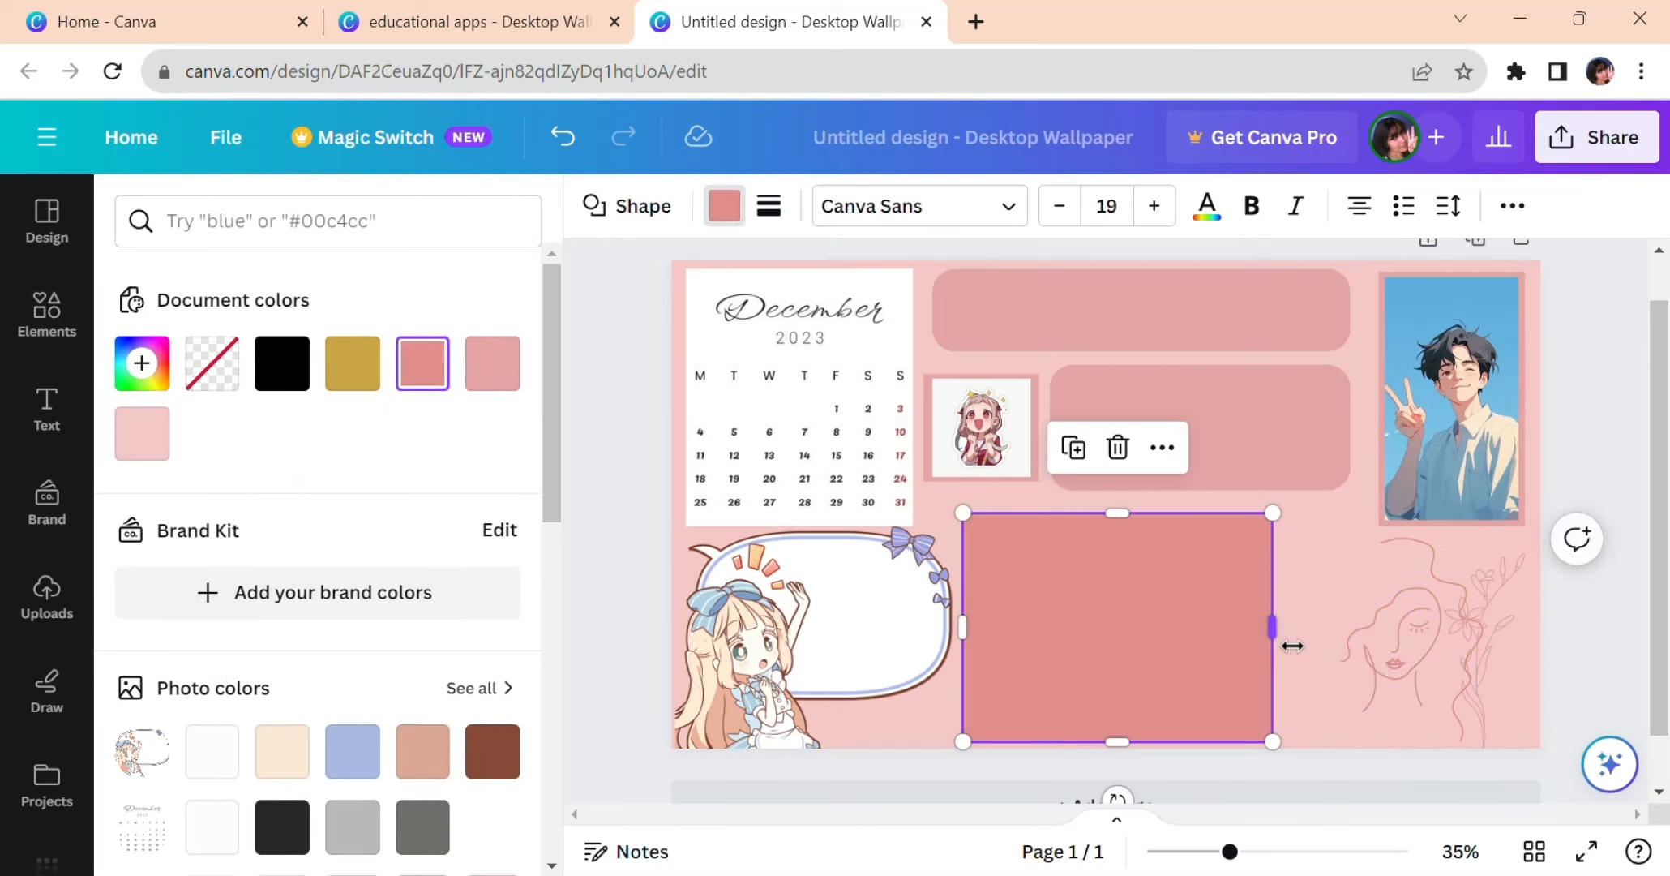
left_click(1330, 558)
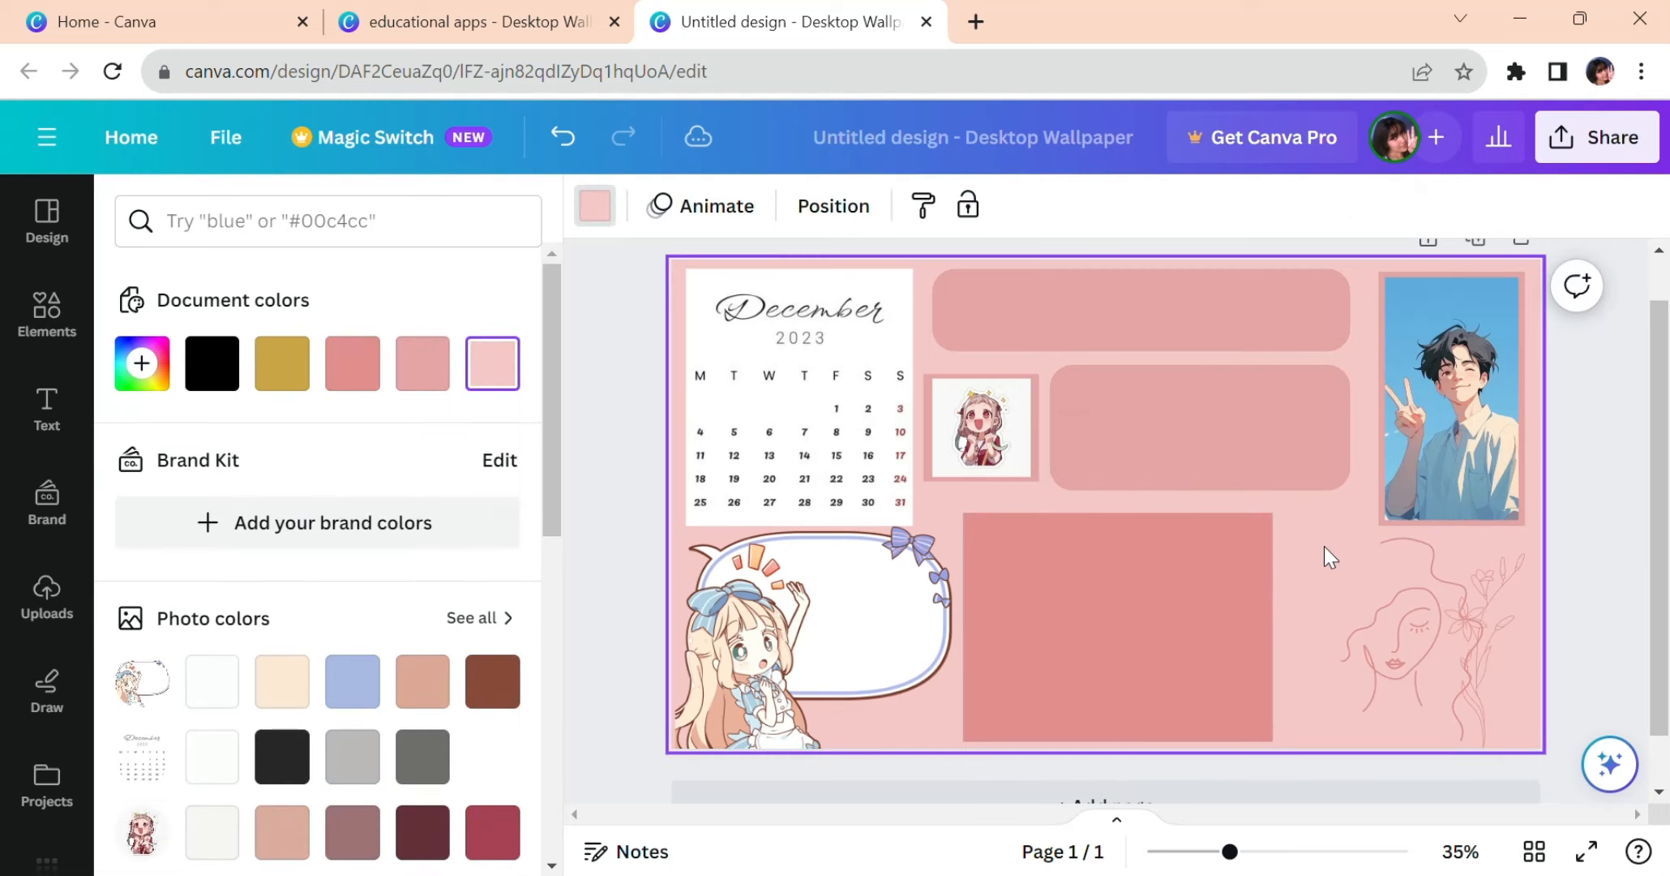
Insert the yellow "COMING SOON" text style from the font combinations
left_click(49, 418)
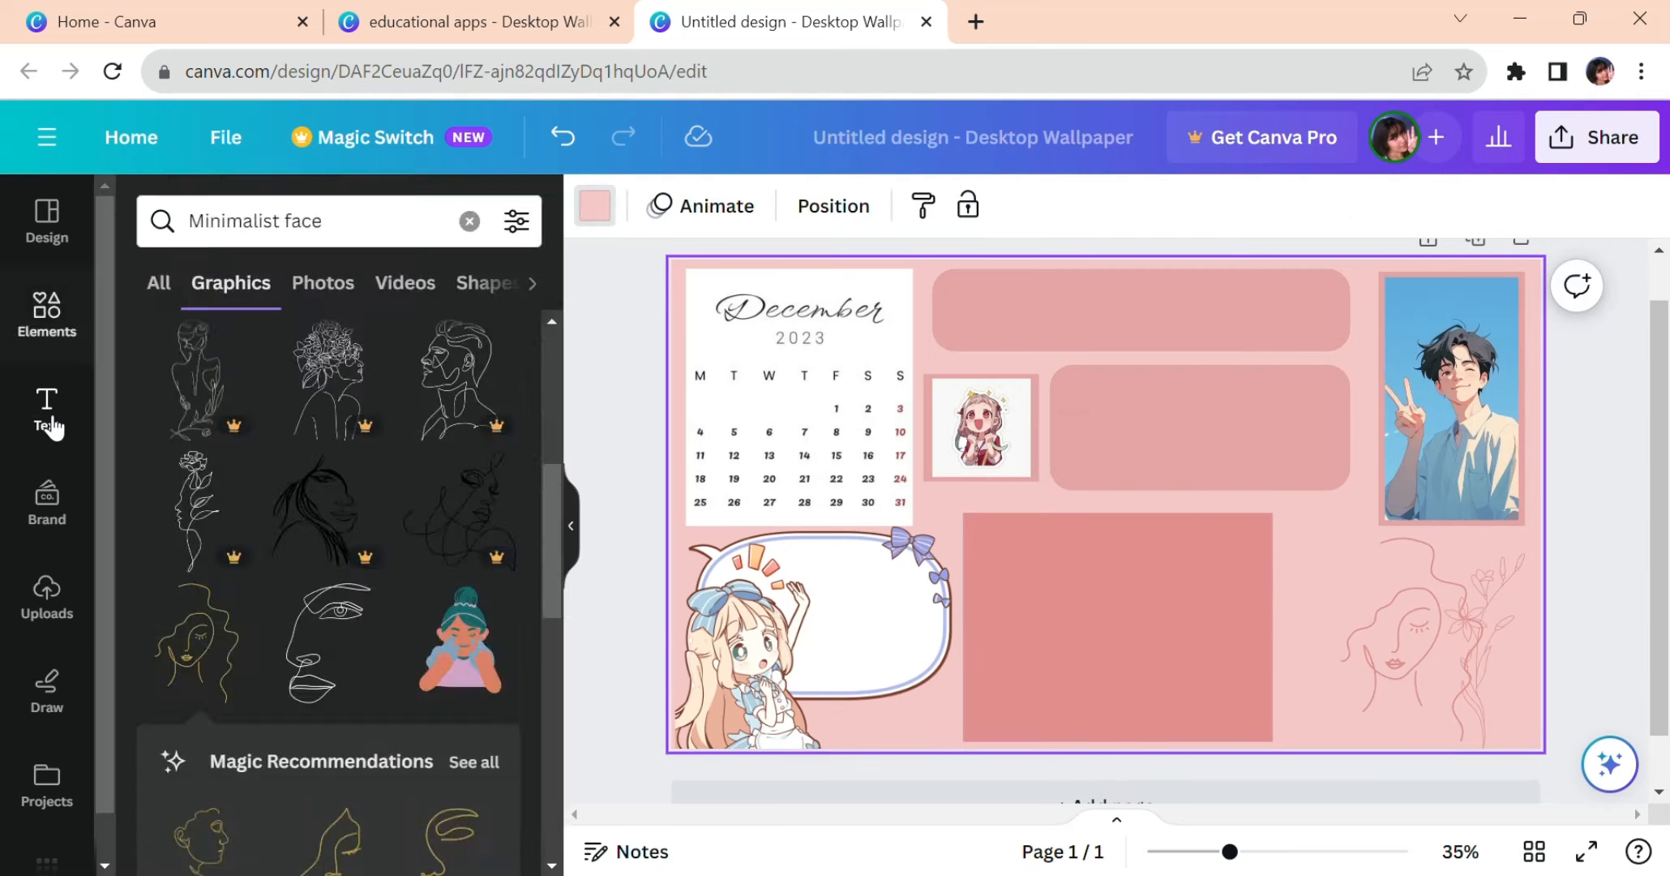
left_click_drag(554, 399, 601, 764)
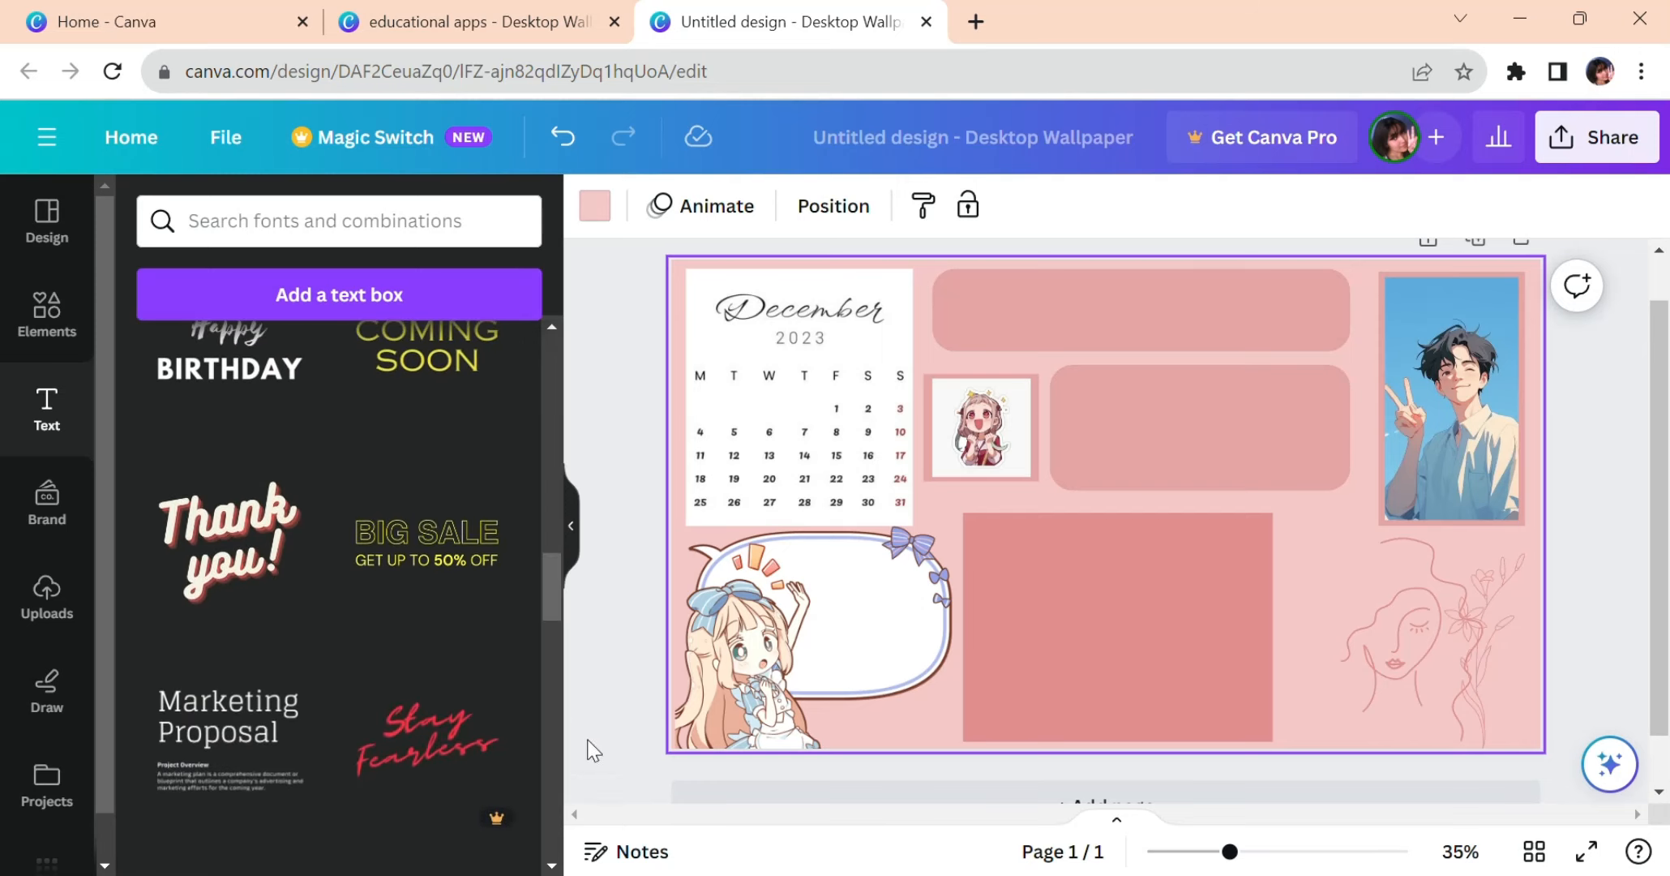
left_click(464, 381)
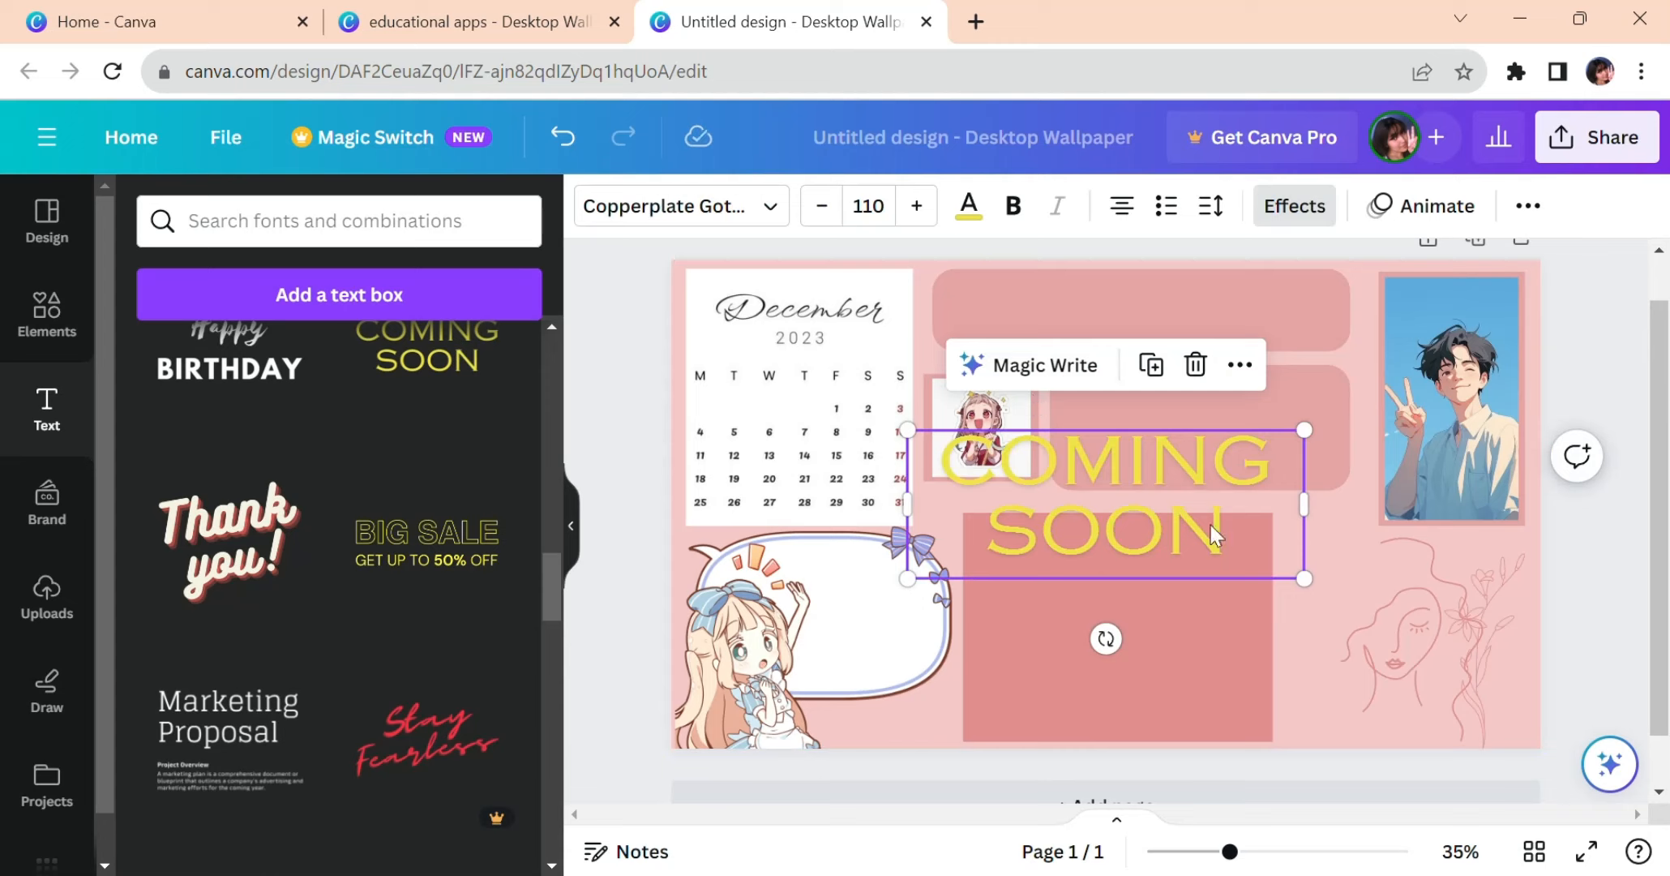
Replace the "COMING SOON" wording with "WRITE ANYTHING YOU WANT"
left_click(1241, 533)
key("BackSpace")
key("BackSpace")
key("BackSpace")
key("BackSpace")
key("BackSpace")
key("BackSpace")
key("BackSpace")
key("BackSpace")
key("BackSpace")
key("BackSpace")
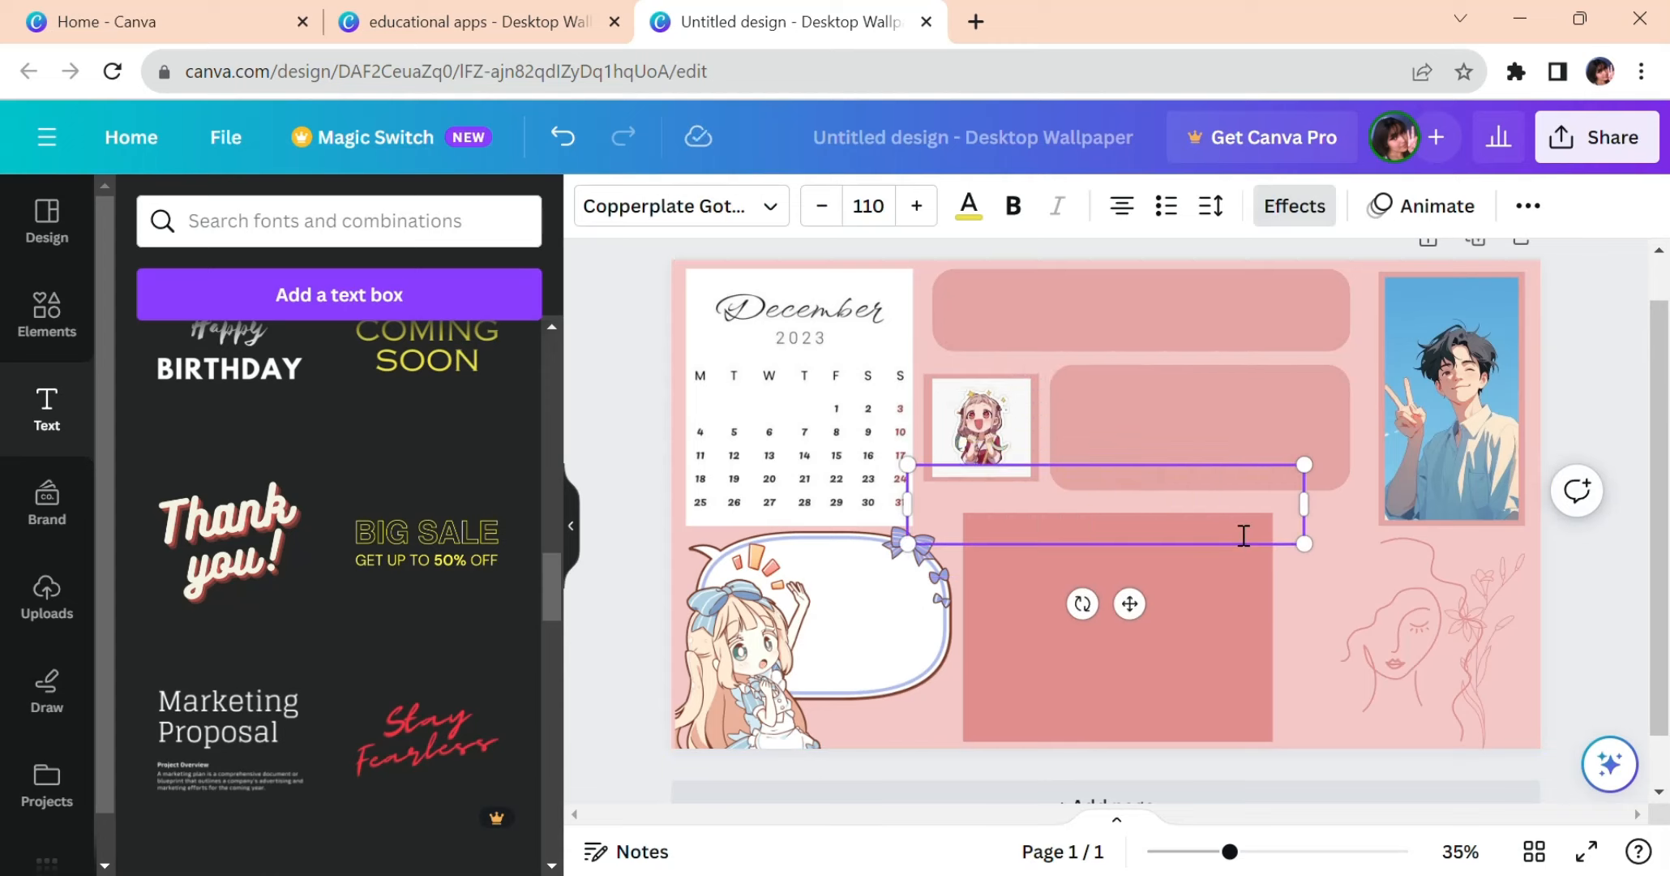
type("WRITE")
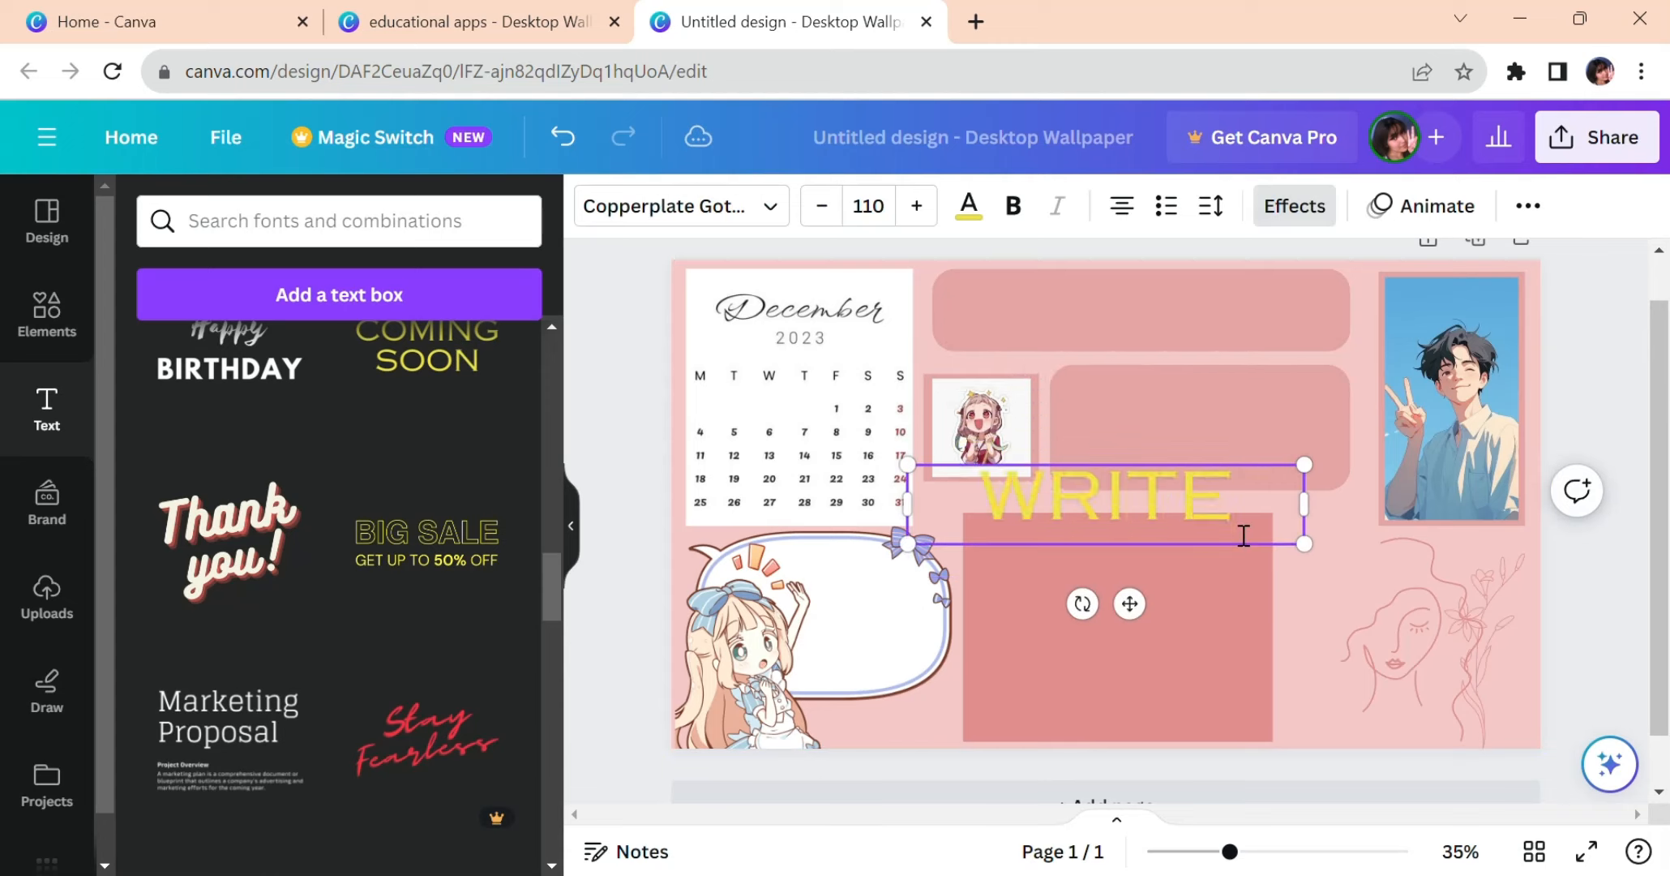
type(" ANYTHING YOU E")
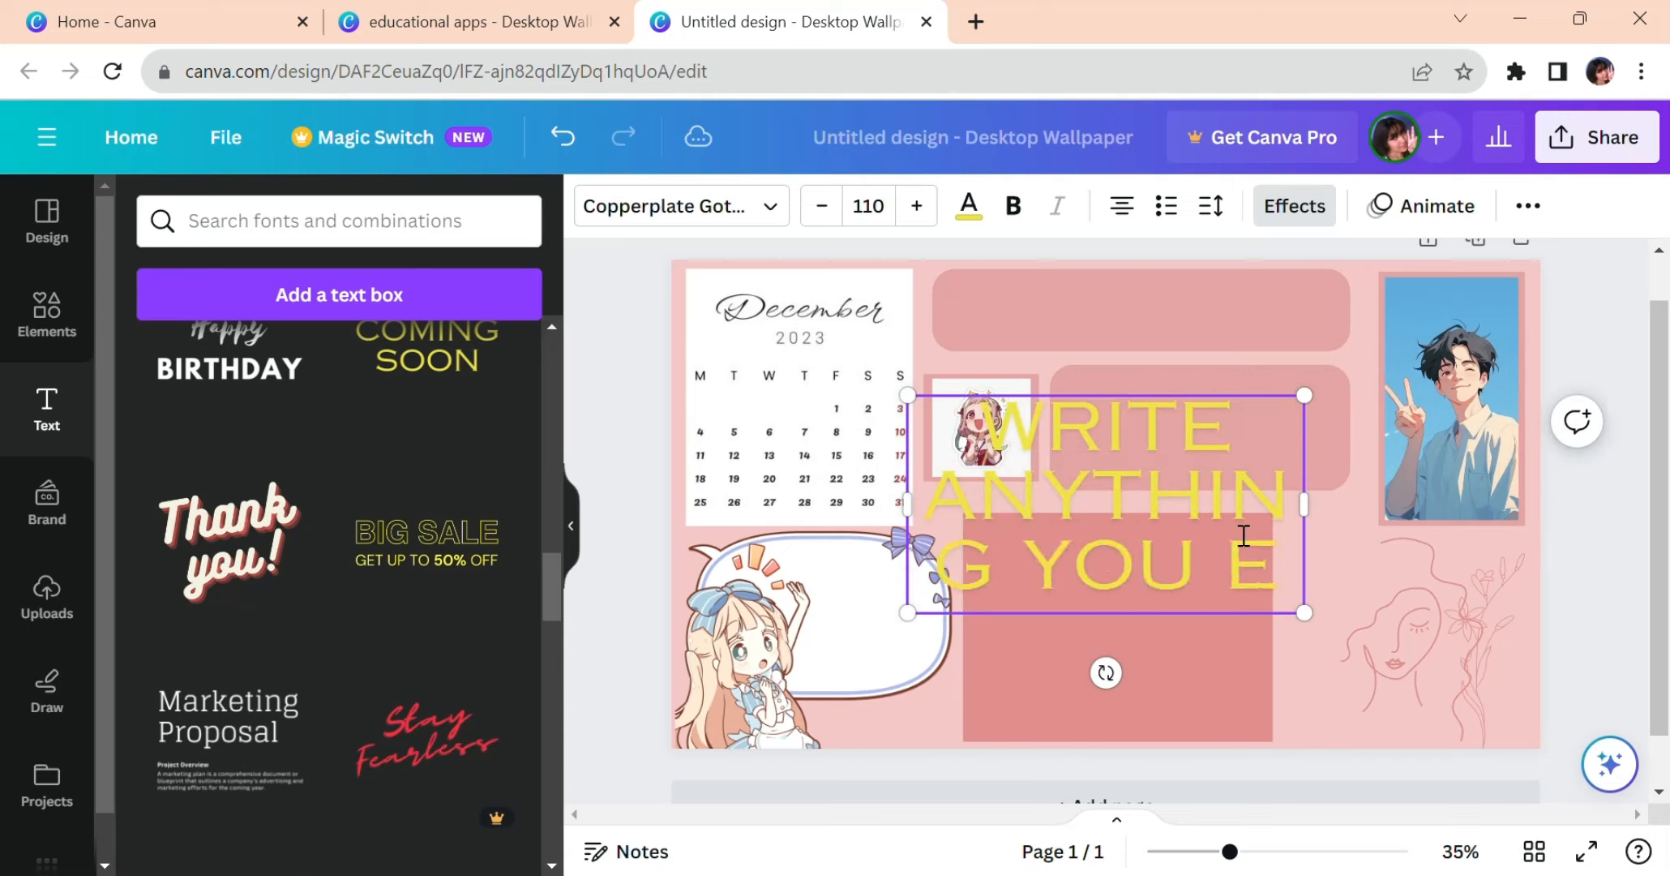
key("BackSpace")
type("WANT")
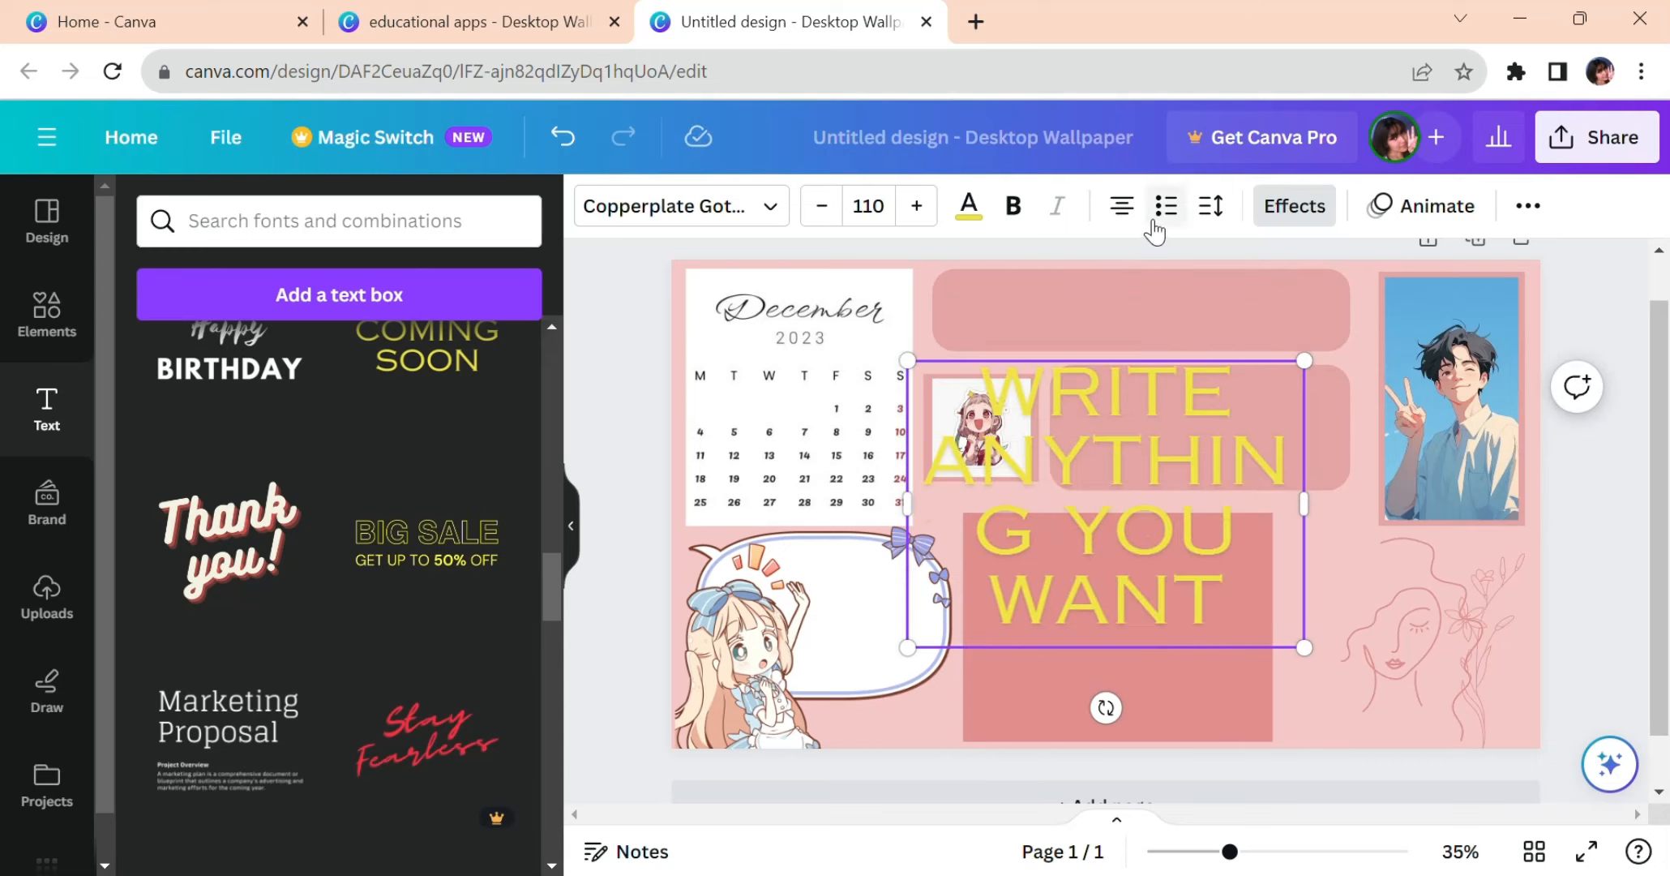
Reduce the "WRITE ANYTHING YOU WANT" text to font size 74 and set its line spacing to 1.23
left_click(822, 206)
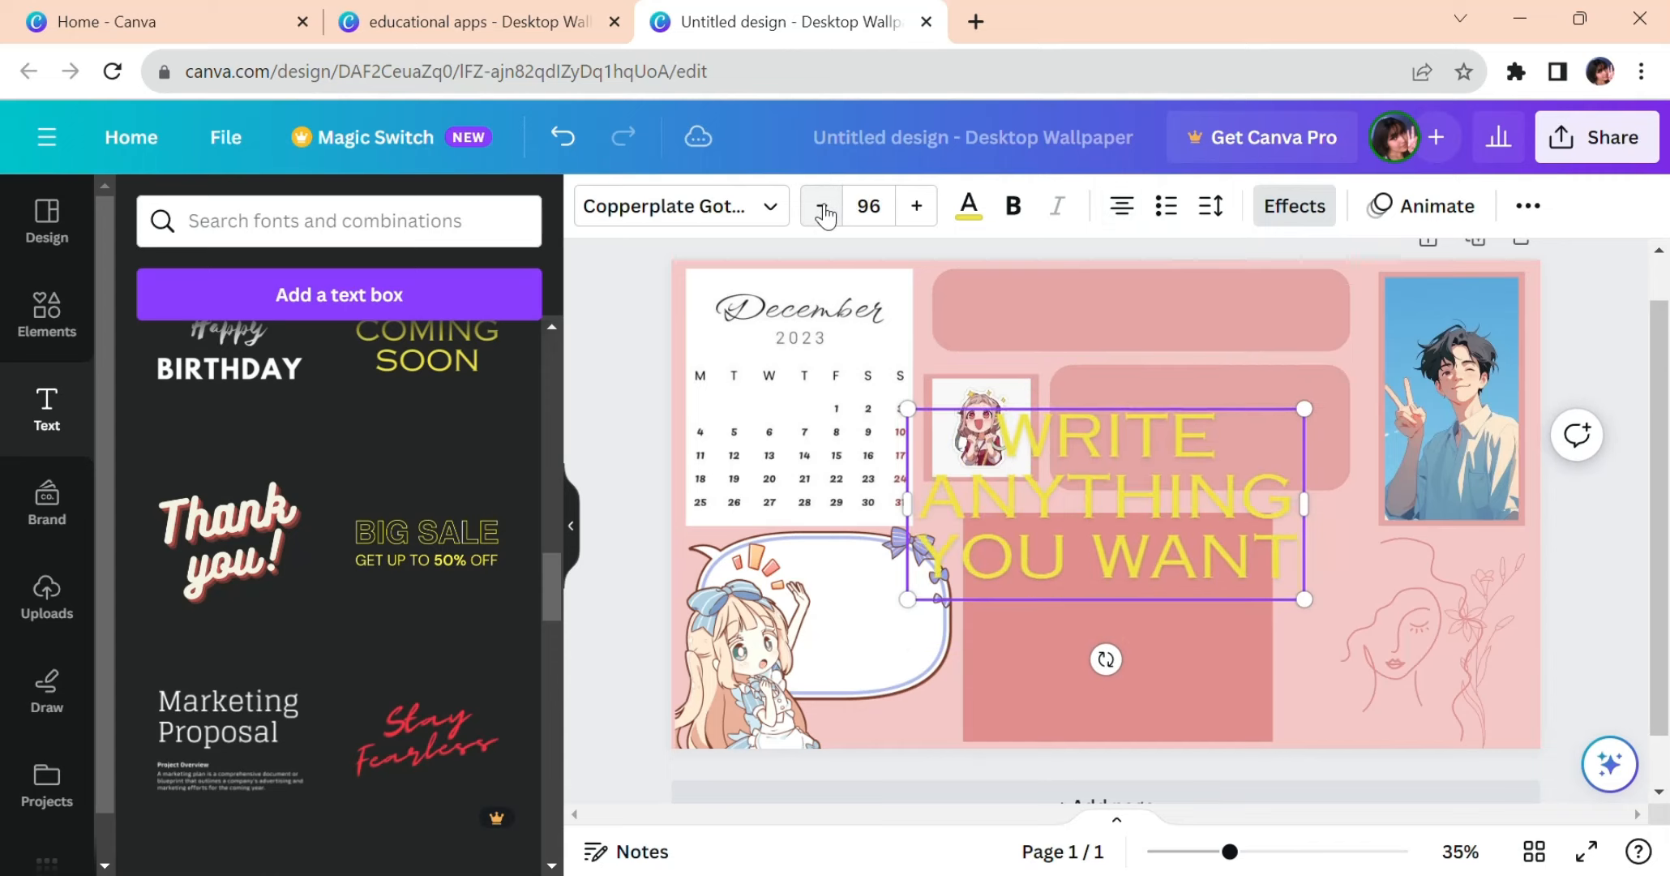
left_click(823, 206)
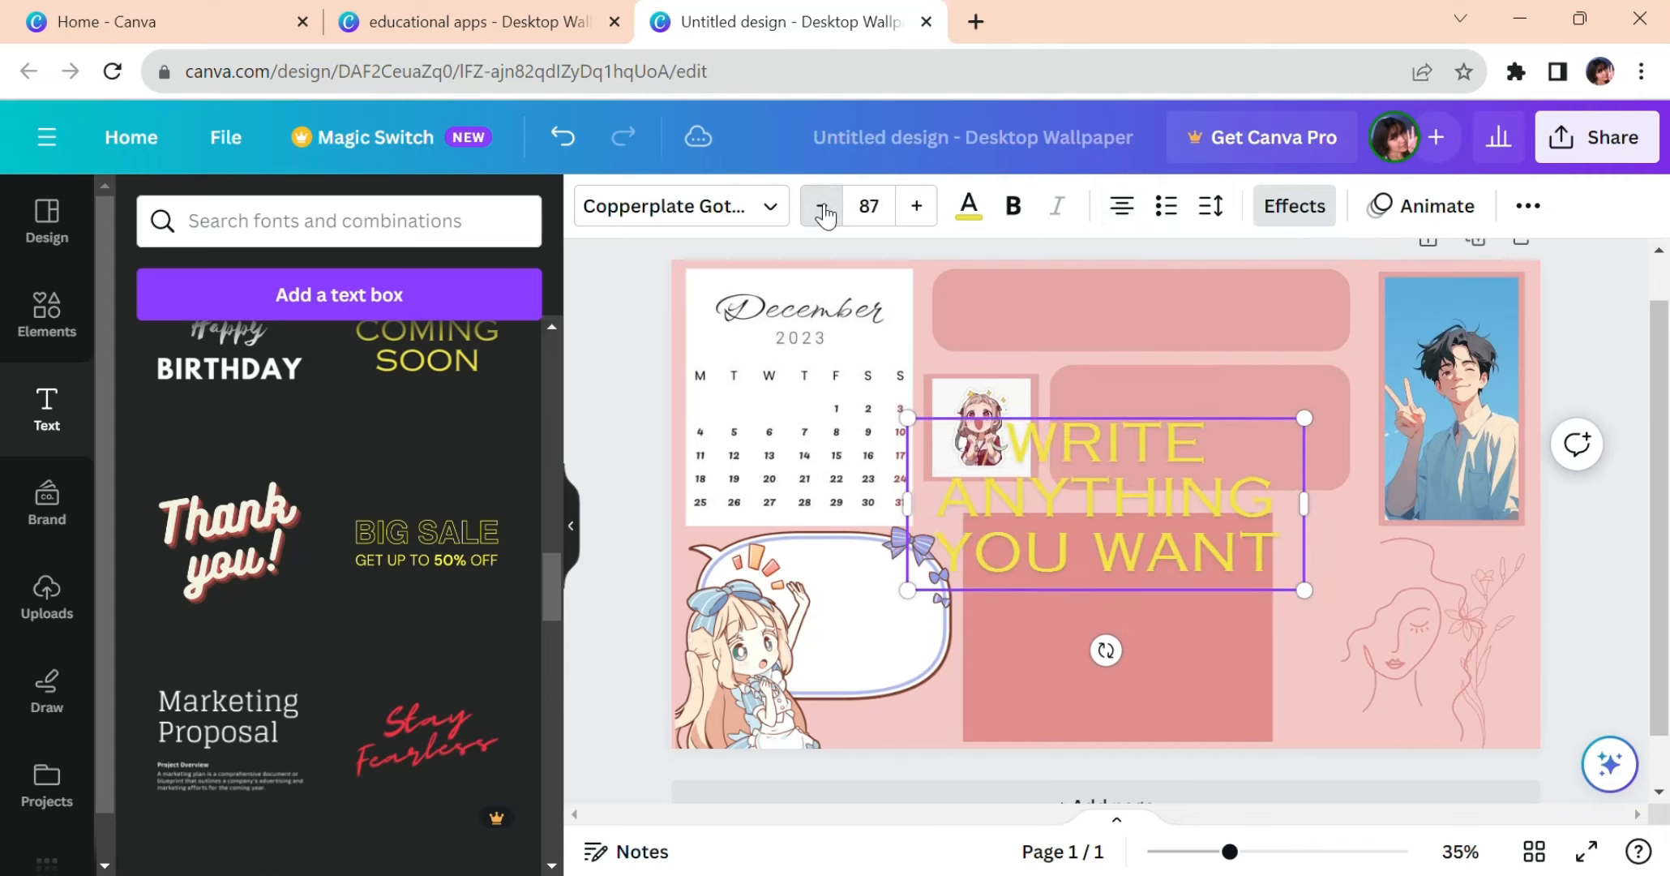
left_click(1224, 210)
left_click_drag(1300, 387, 1333, 396)
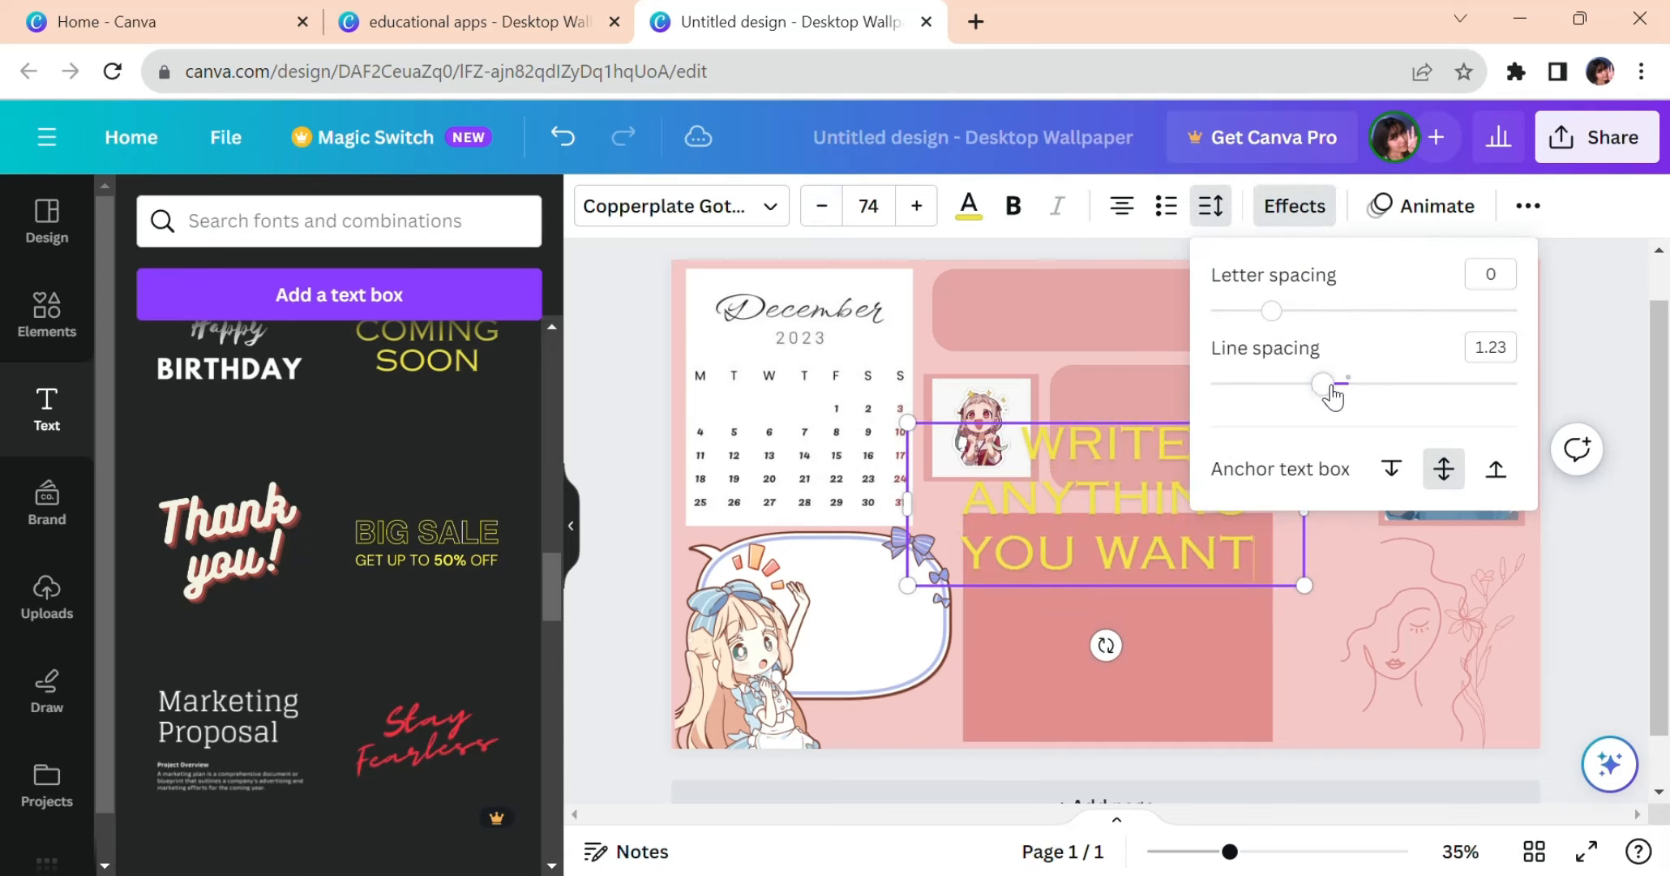
Shrink the "WRITE ANYTHING YOU WANT" text to font size 33.5 and place it inside the anime girl's speech bubble
left_click_drag(1316, 608, 1174, 548)
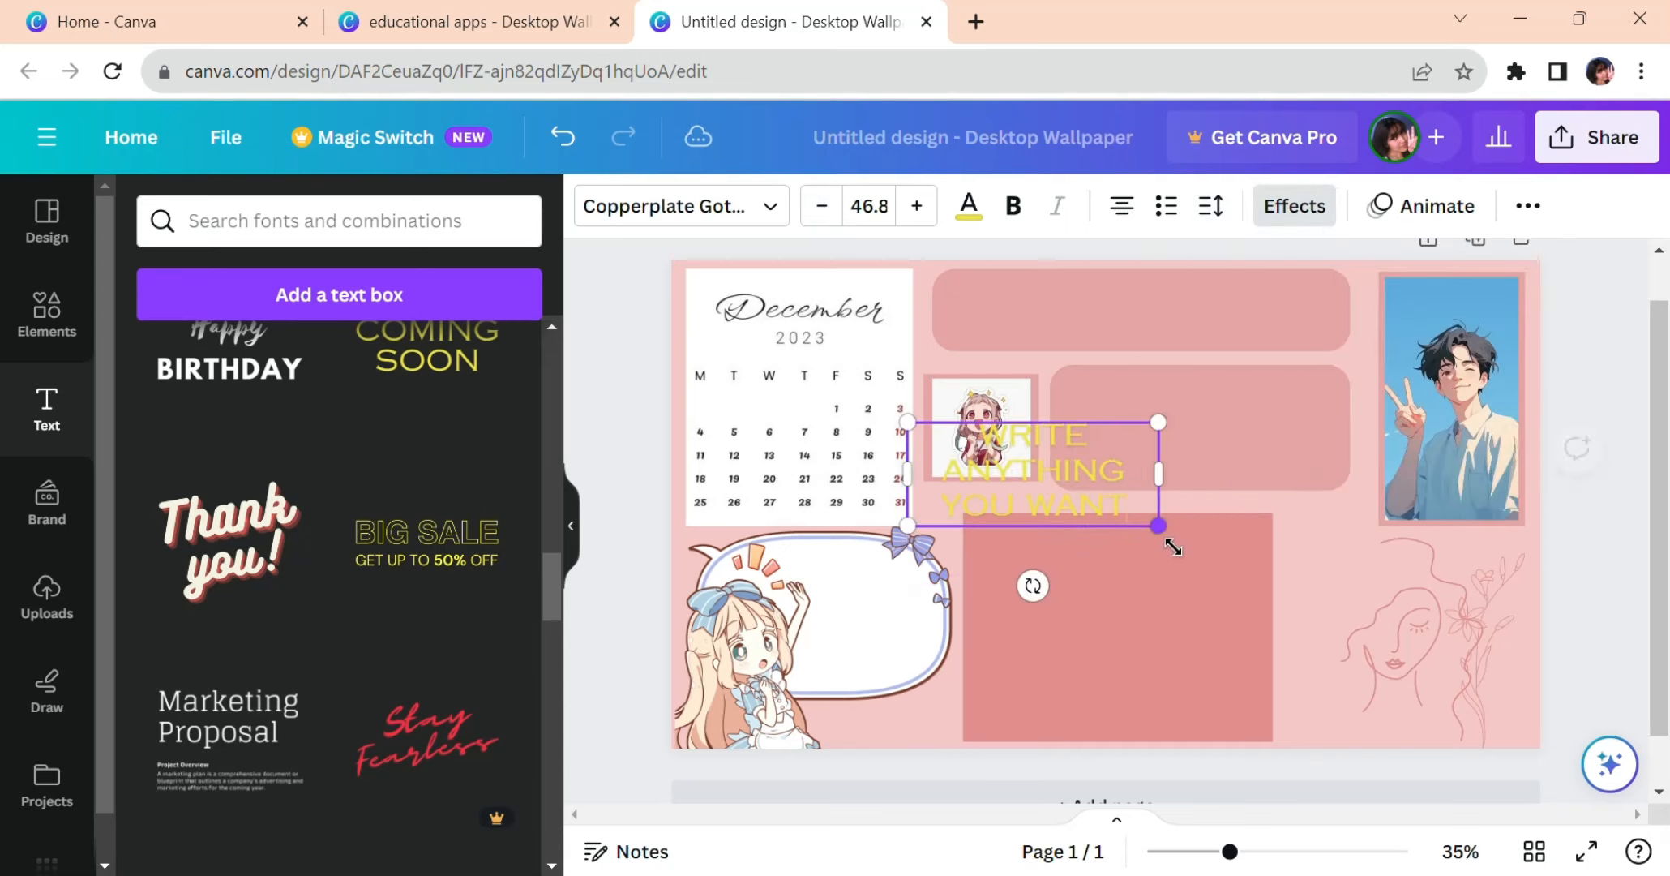
left_click(1261, 509)
left_click_drag(1097, 493, 945, 624)
left_click_drag(1028, 666, 901, 640)
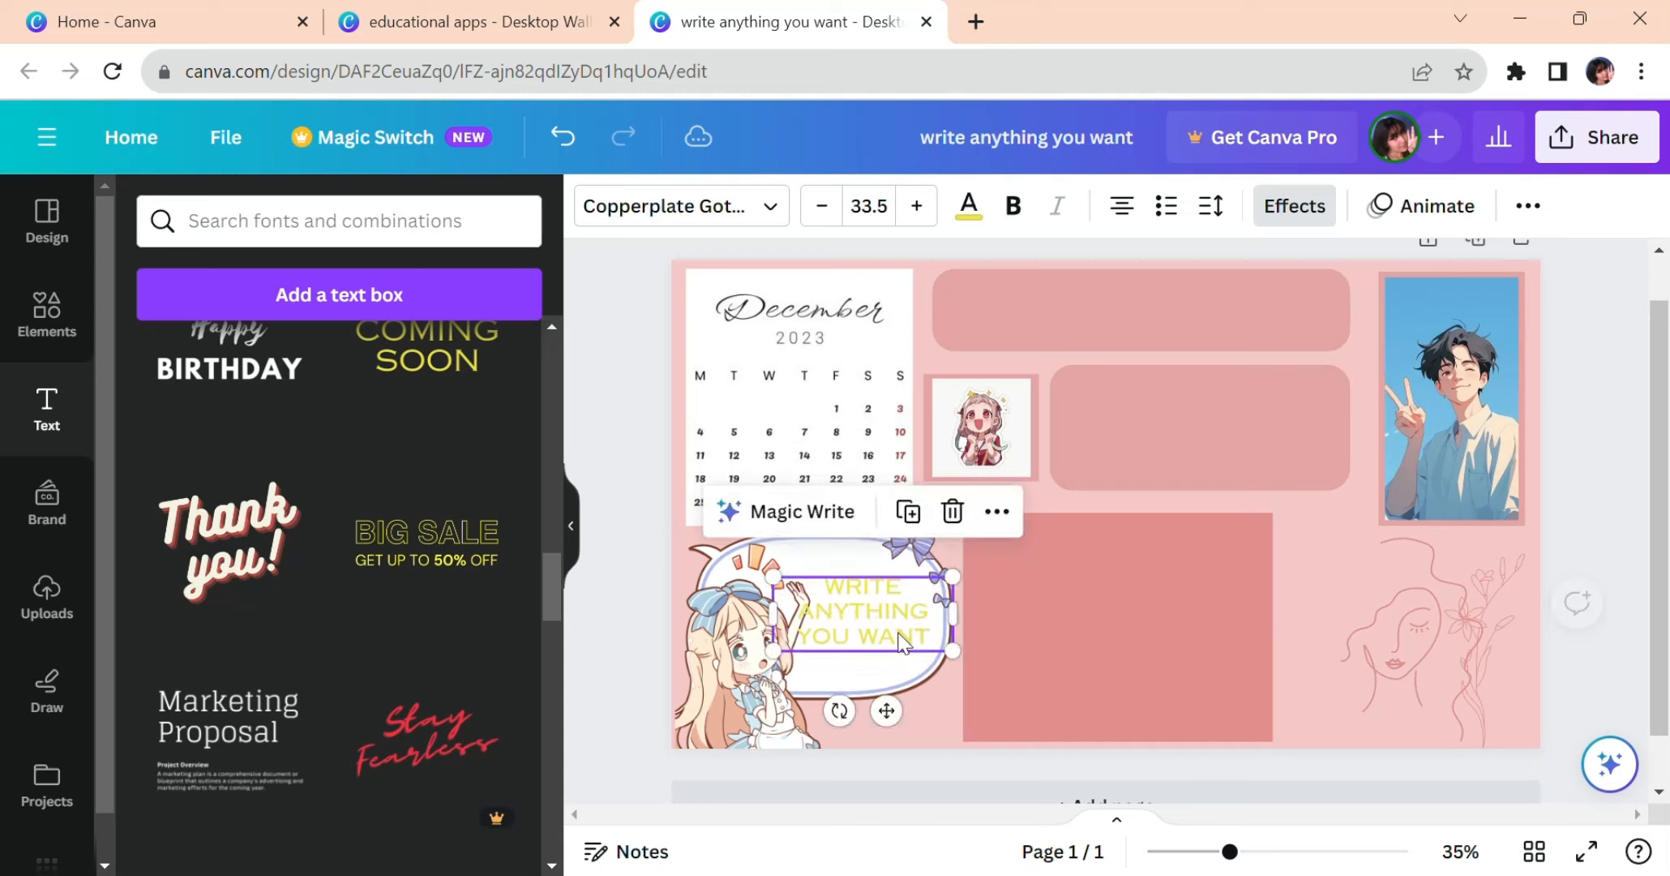
Fine-tune the speech bubble text to font size 31.5
left_click(827, 212)
left_click(827, 212)
left_click(827, 212)
left_click(827, 212)
left_click(827, 212)
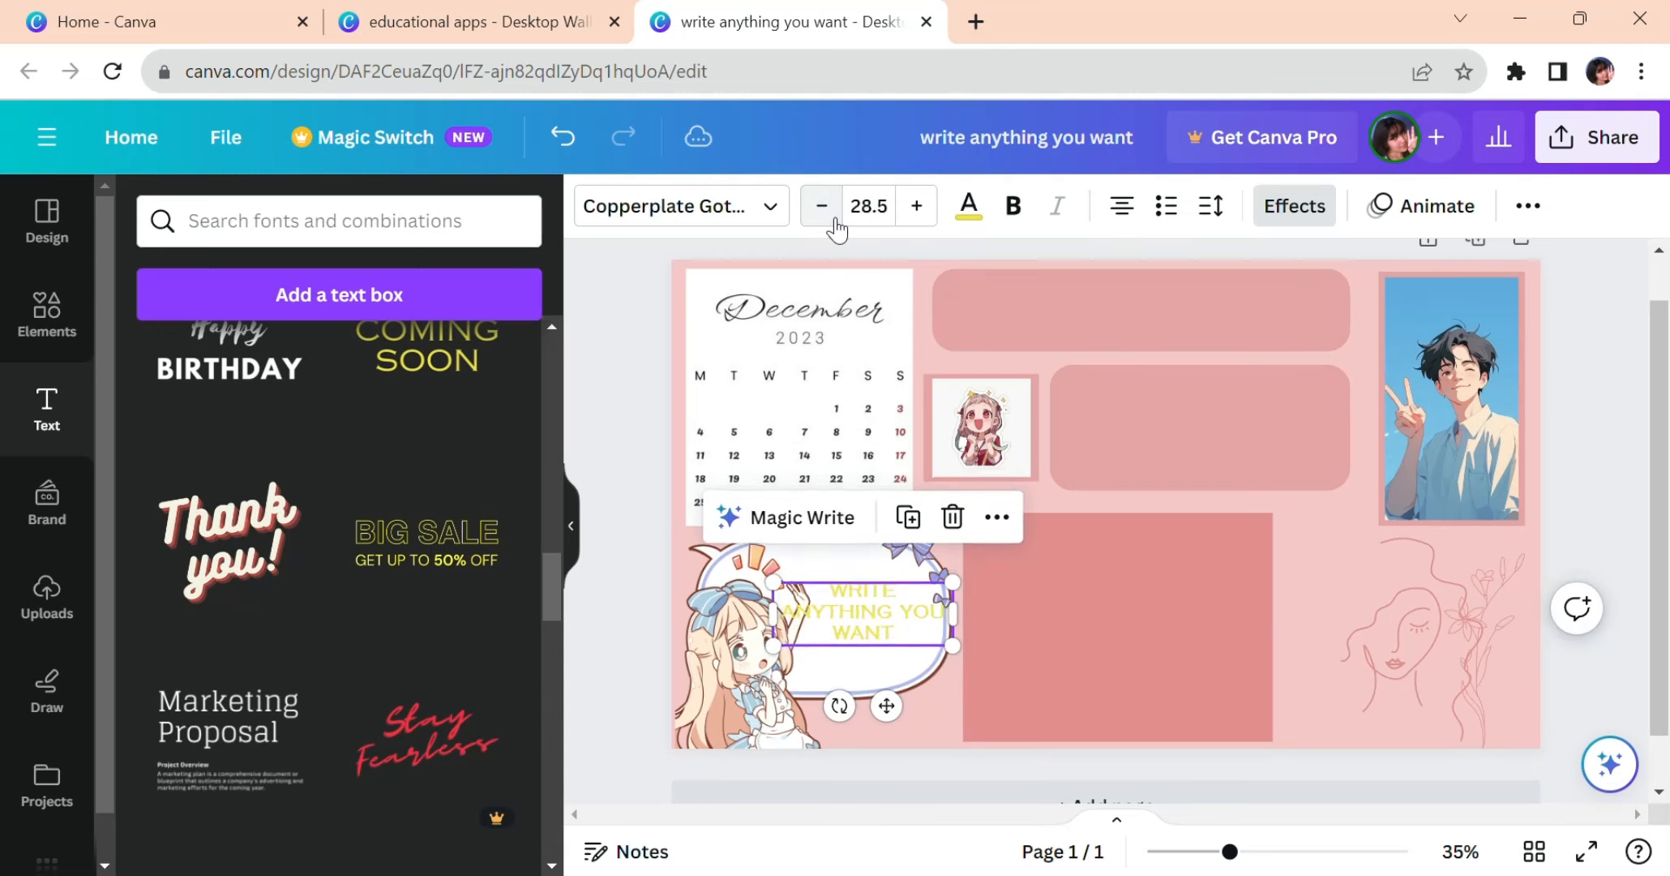
left_click(918, 213)
left_click(918, 212)
left_click(918, 212)
left_click(918, 213)
left_click(840, 217)
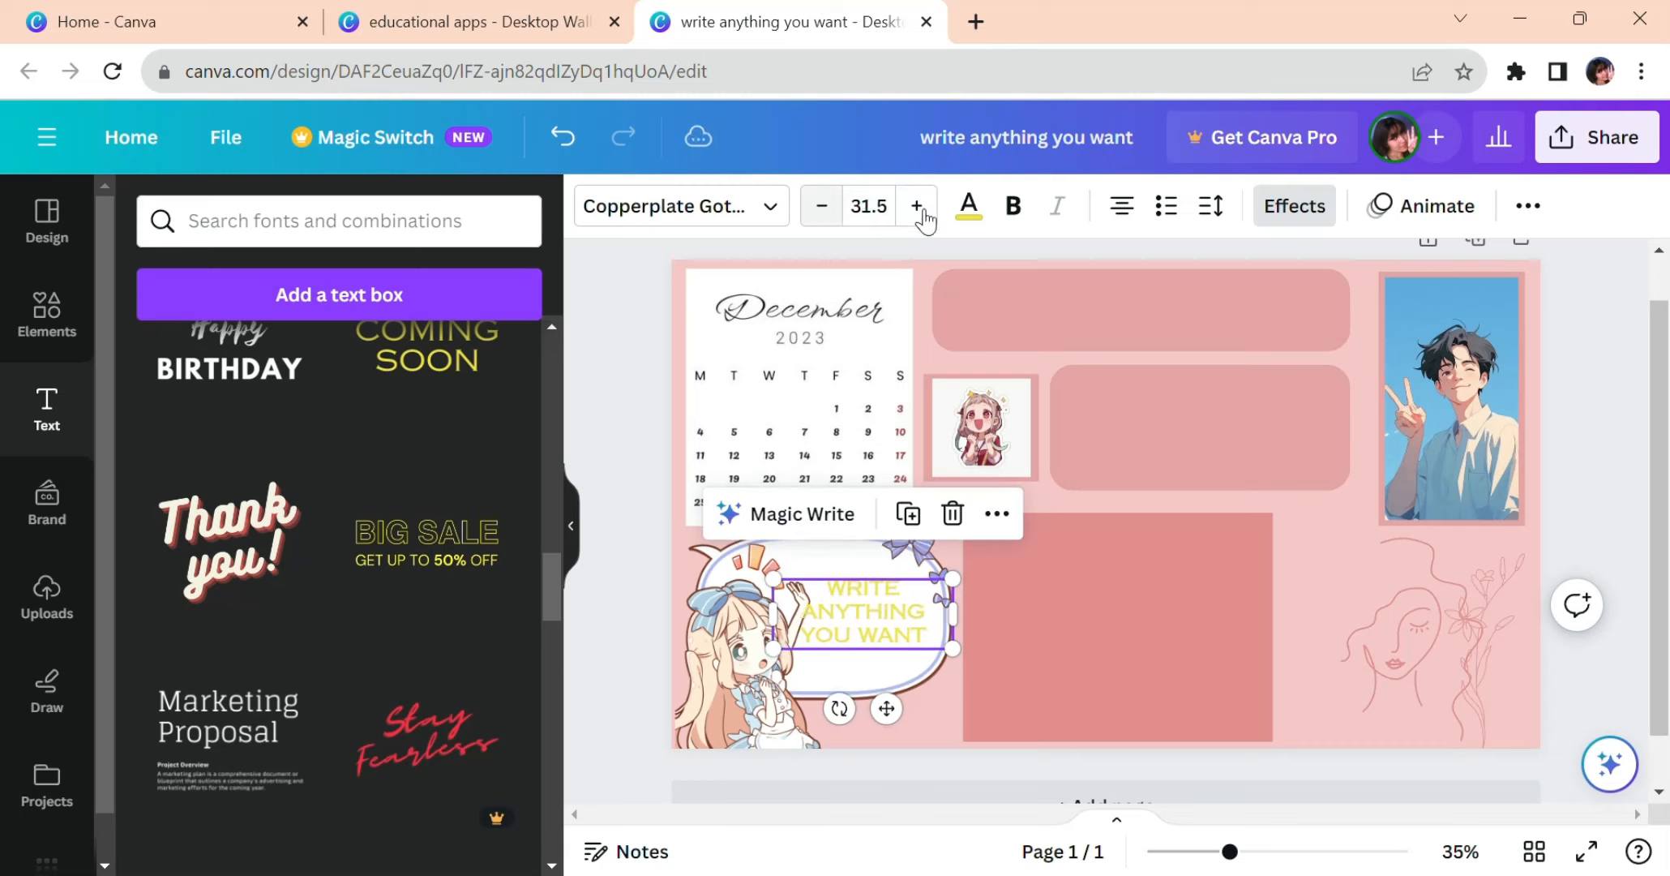
Set the speech bubble text's line spacing to 1.64 with letter spacing 0, and shift it slightly to sit centred in the bubble
left_click(1212, 211)
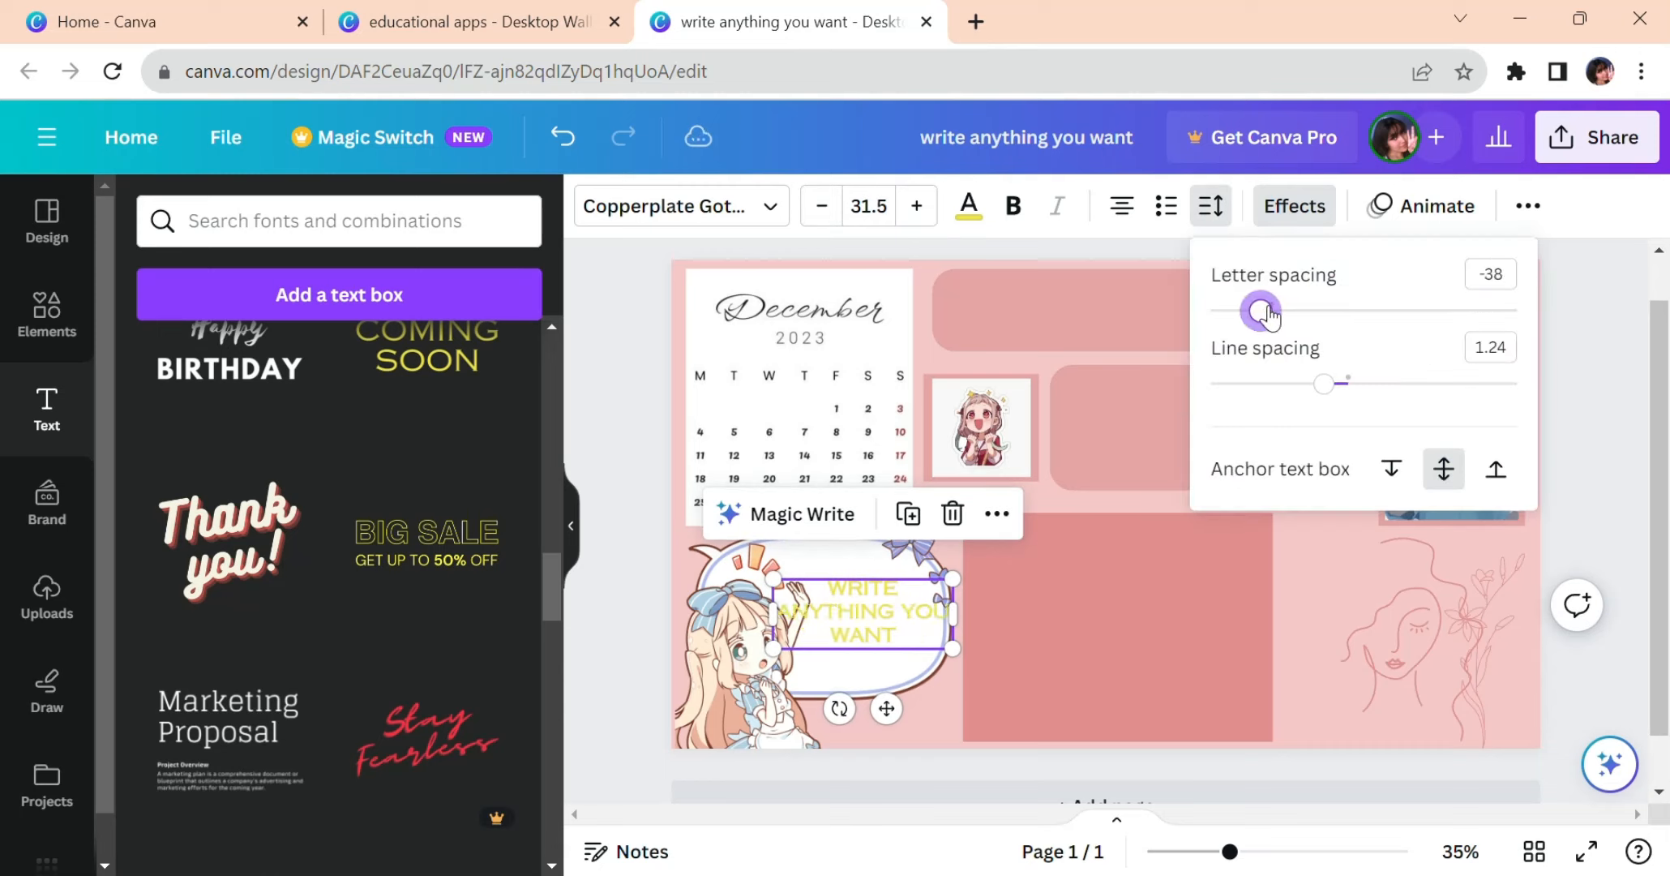
mouse_move(1269, 314)
left_mouse_down()
mouse_move(1246, 315)
mouse_move(1277, 328)
left_mouse_up()
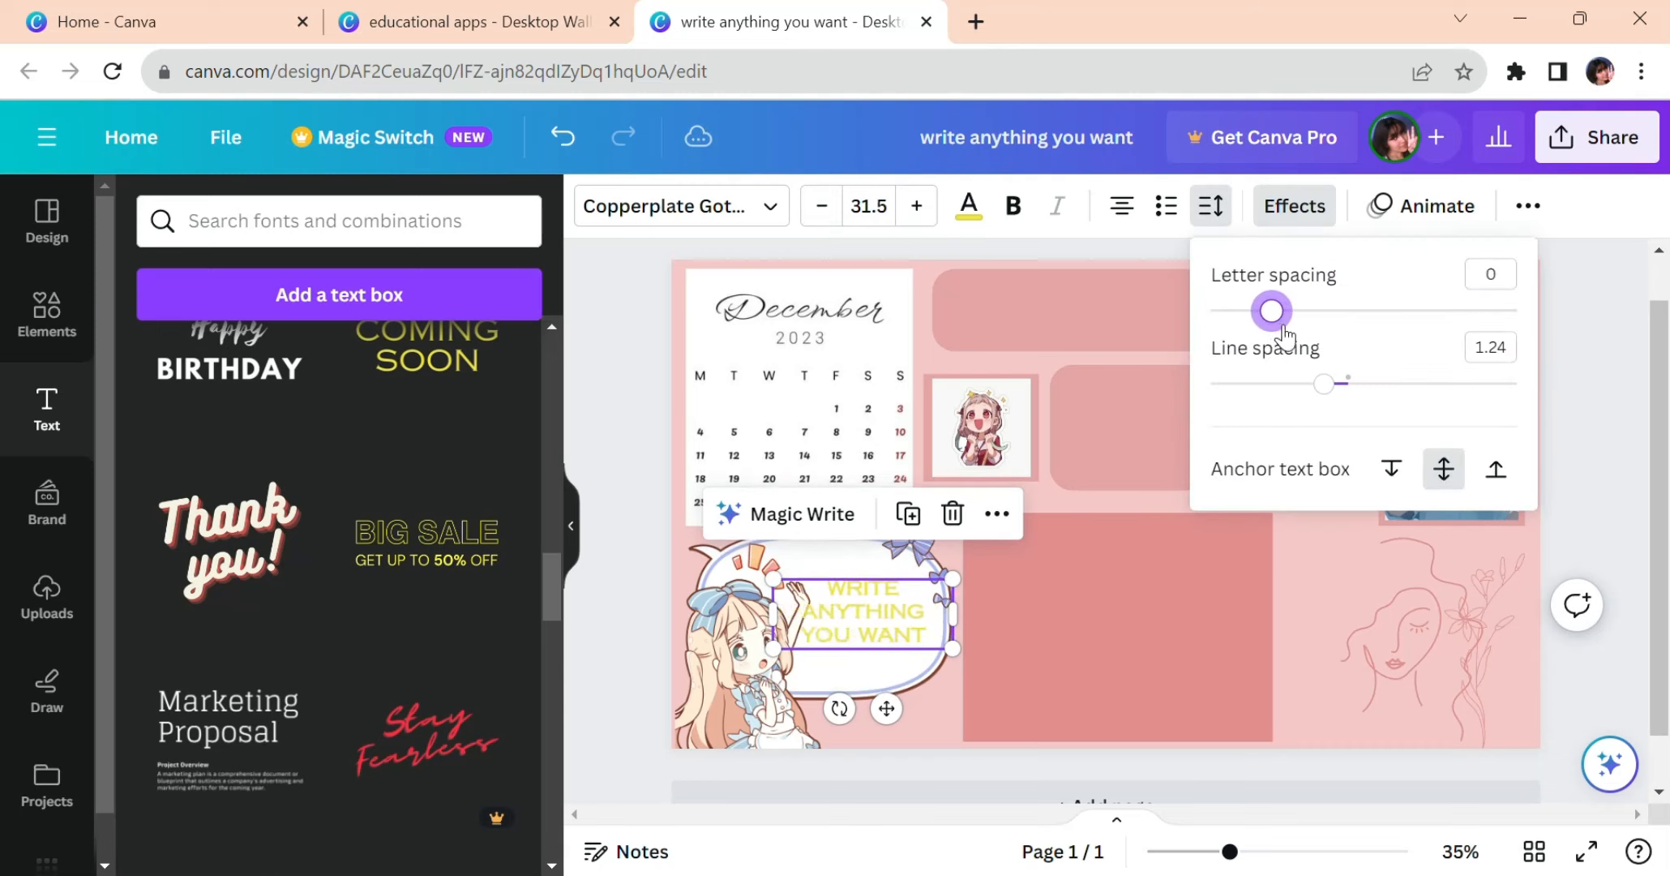
left_click_drag(1325, 392, 1390, 420)
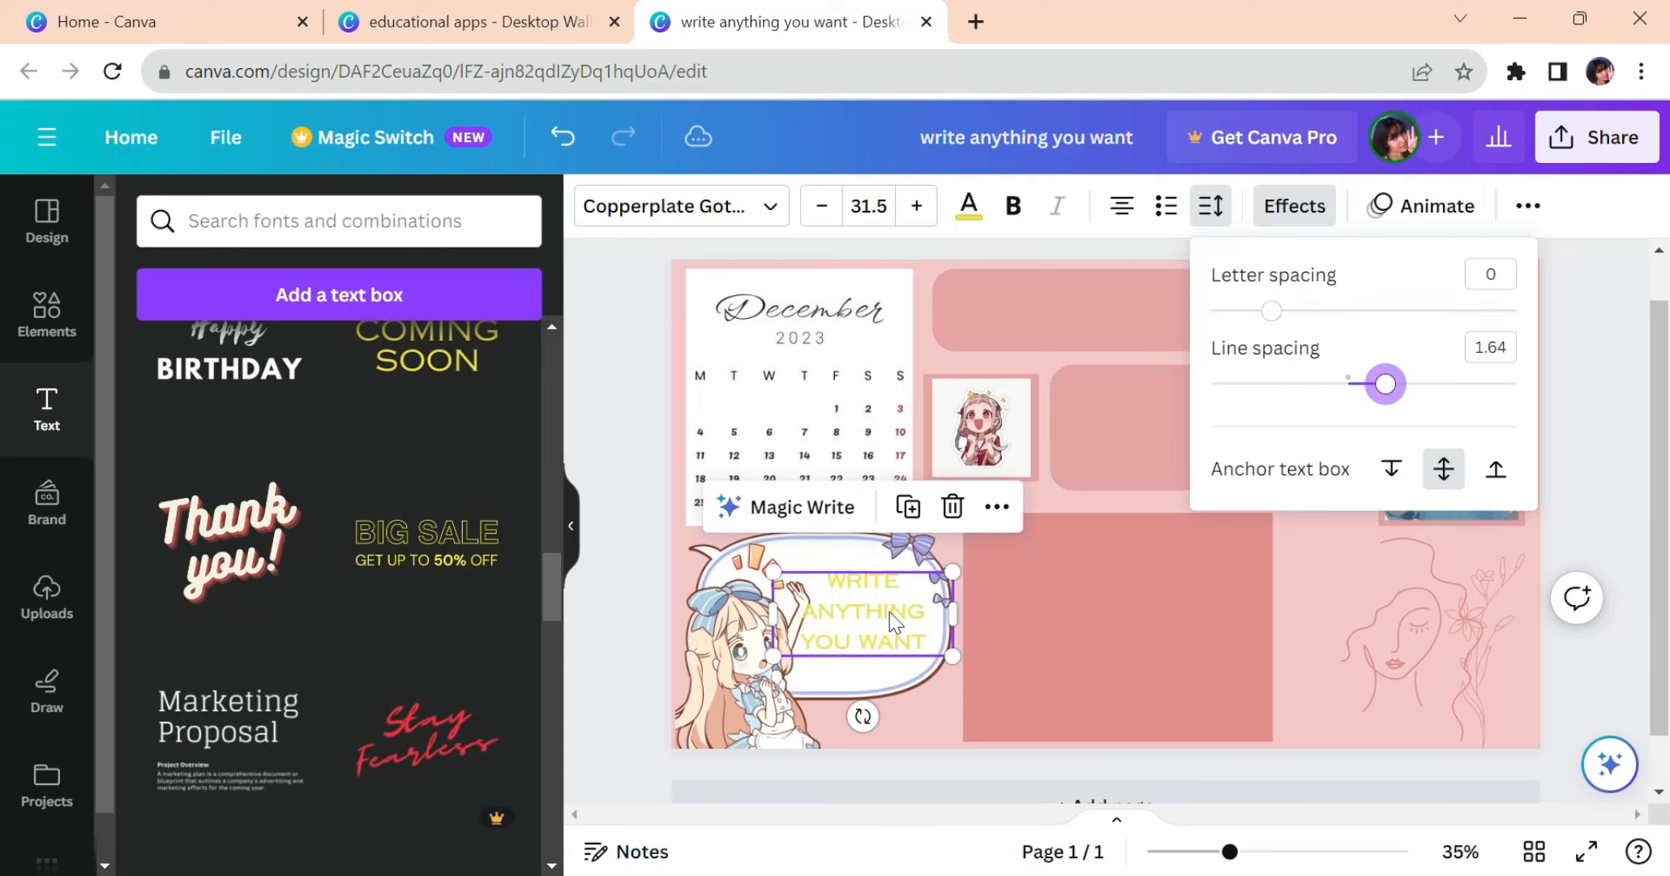
left_click_drag(890, 612, 901, 629)
left_click(1042, 612)
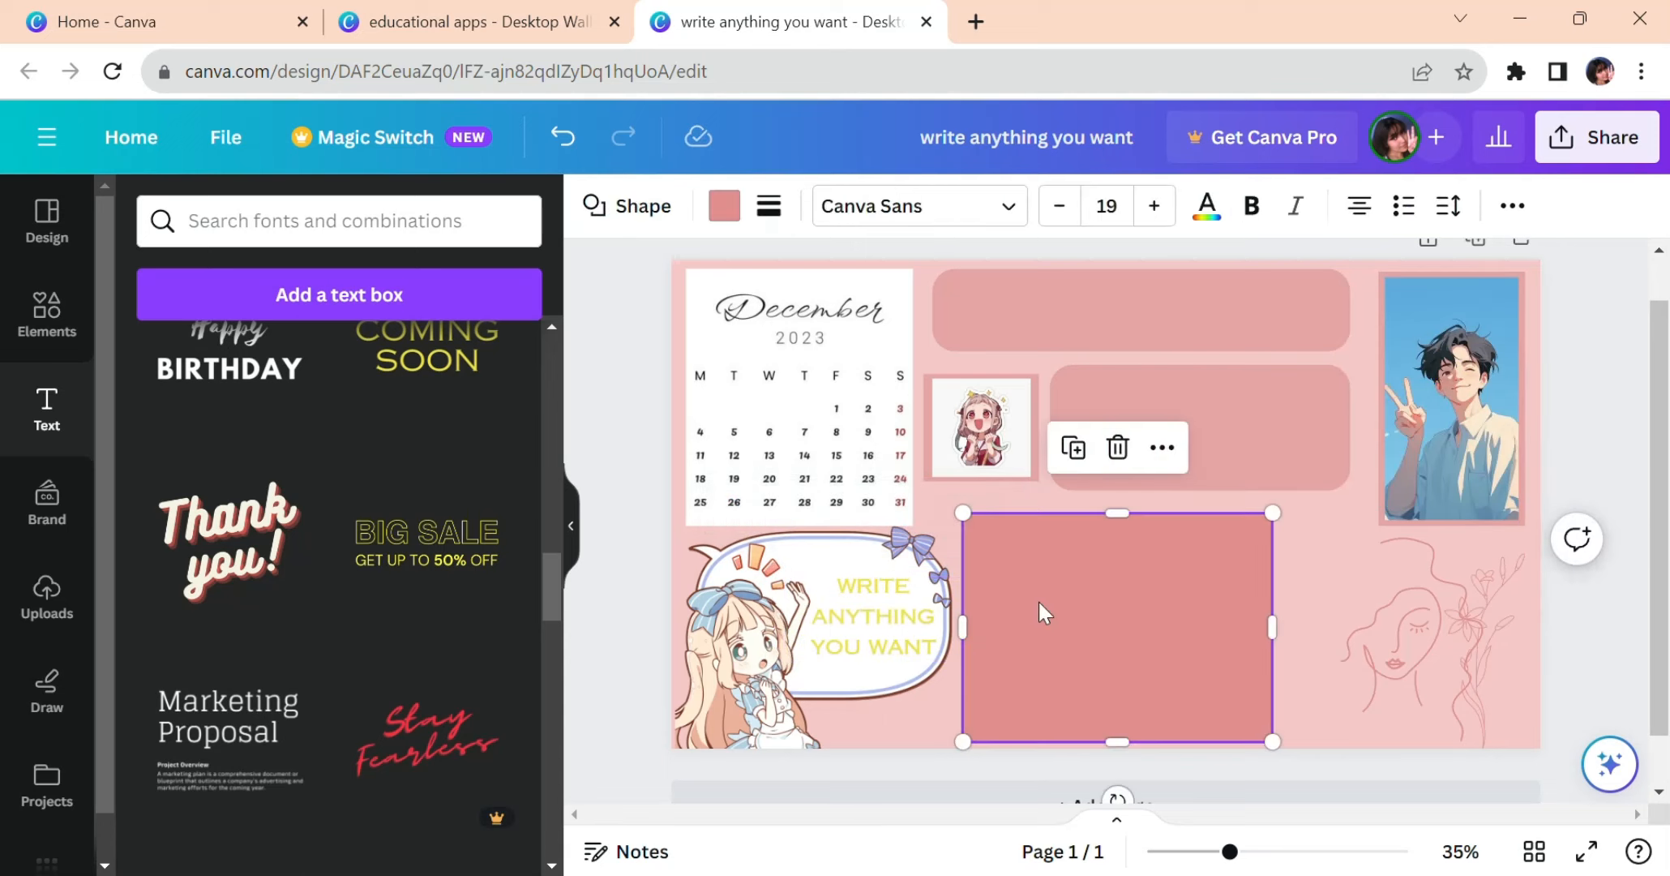
Recolor the "WRITE ANYTHING YOU WANT" text with the document's pink #e18f8f
left_click(913, 640)
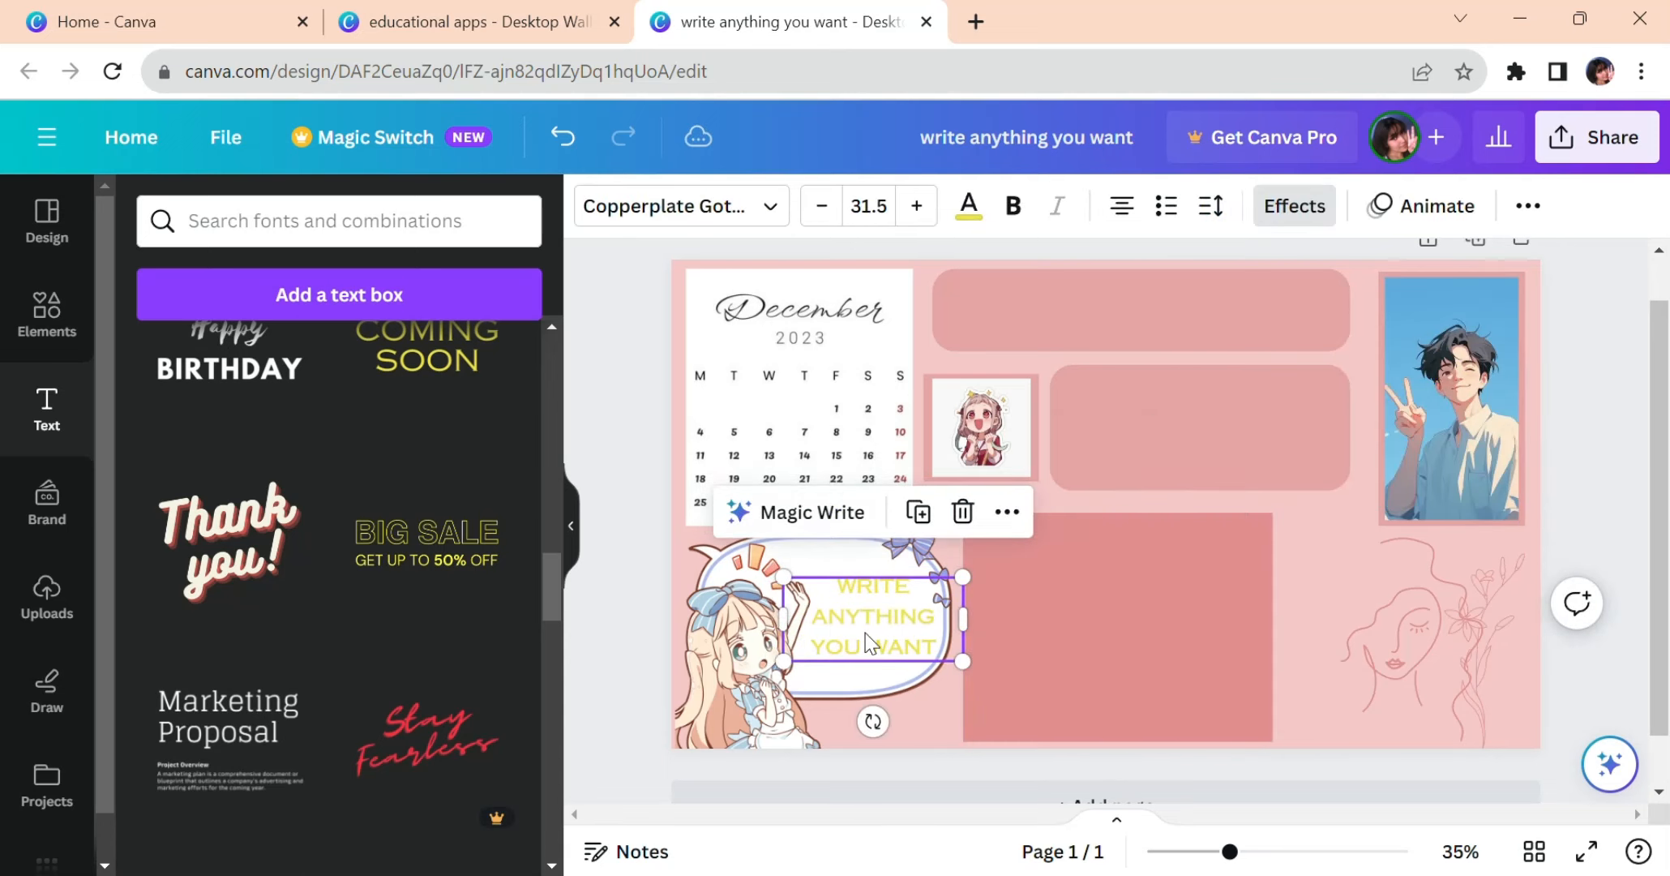
left_click(966, 213)
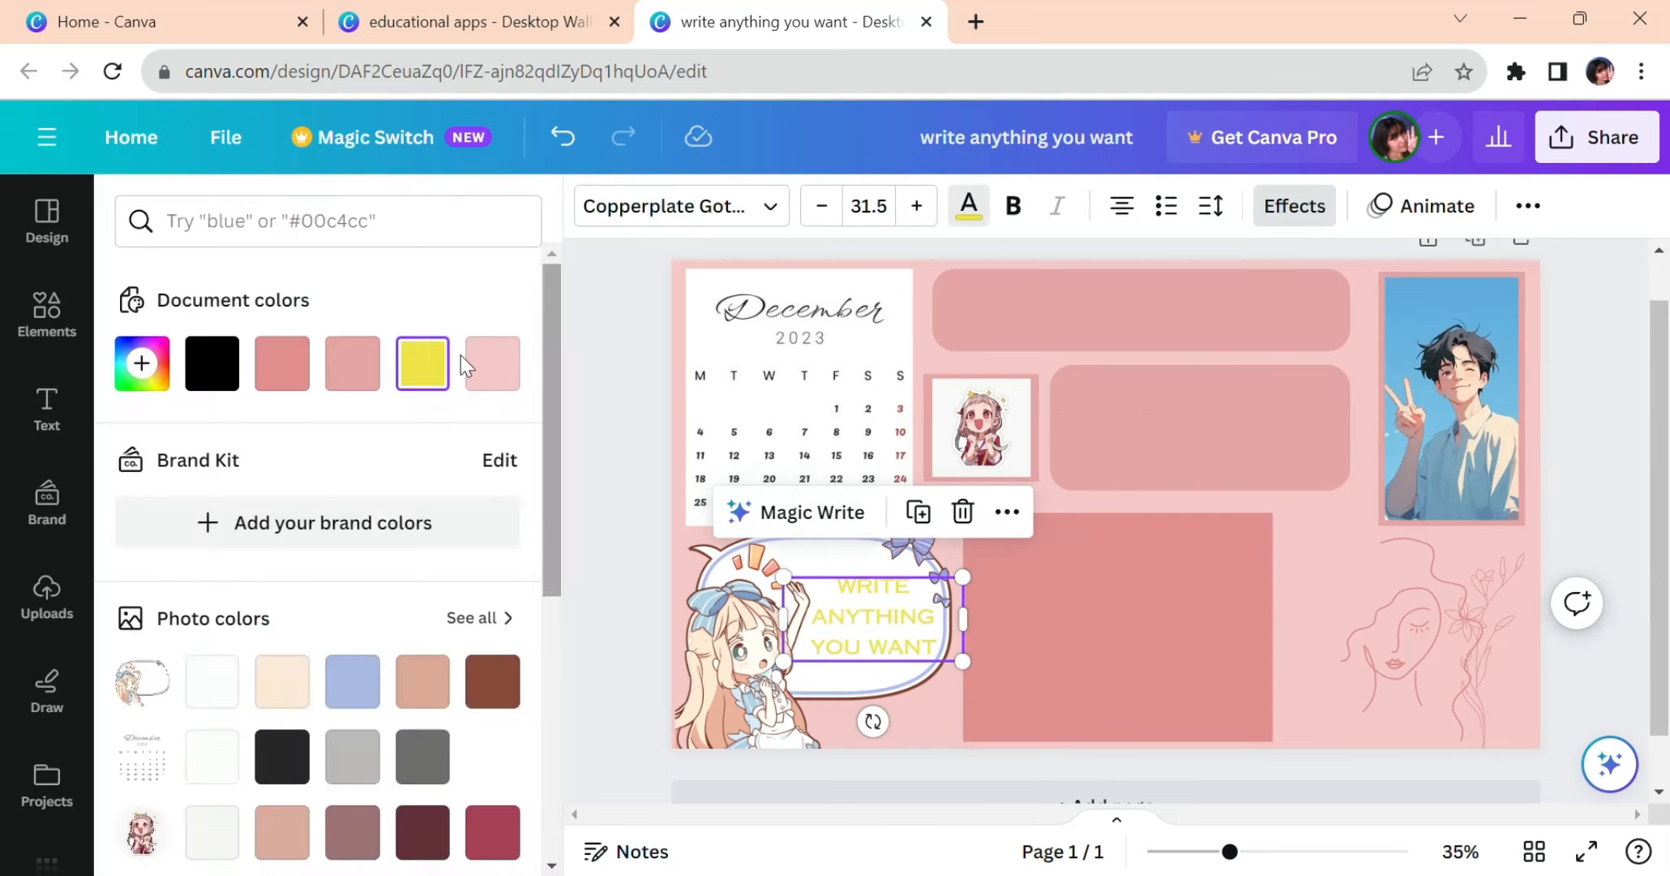
left_click(296, 377)
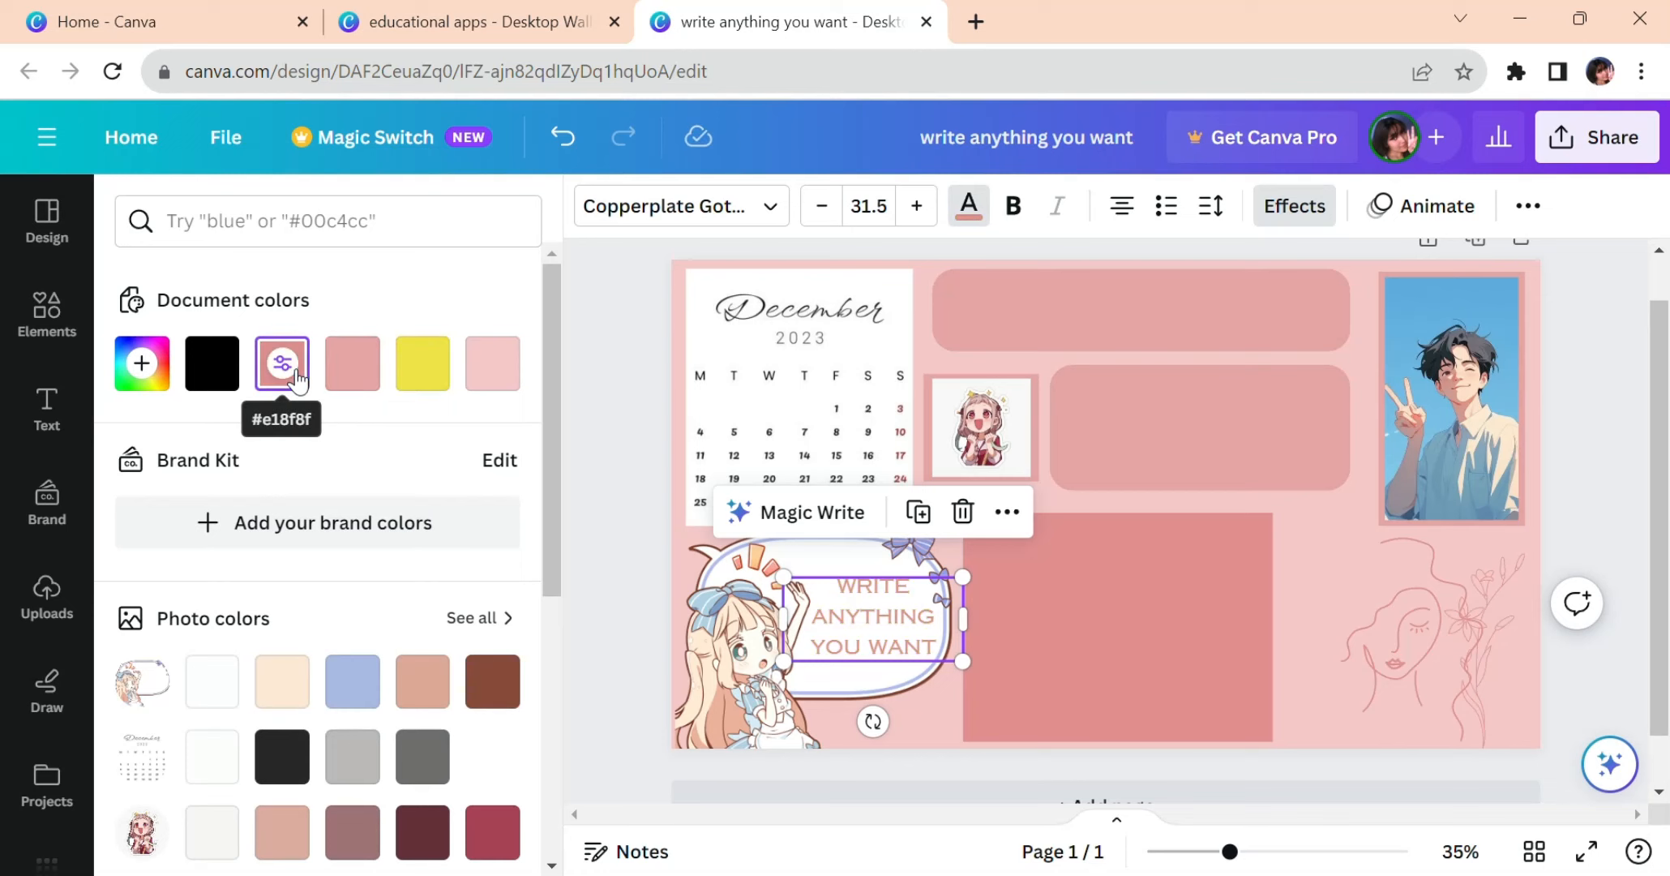
left_click(1309, 548)
Apply the Hollow effect to the "WRITE ANYTHING YOU WANT" text
left_click(893, 626)
left_click(1305, 212)
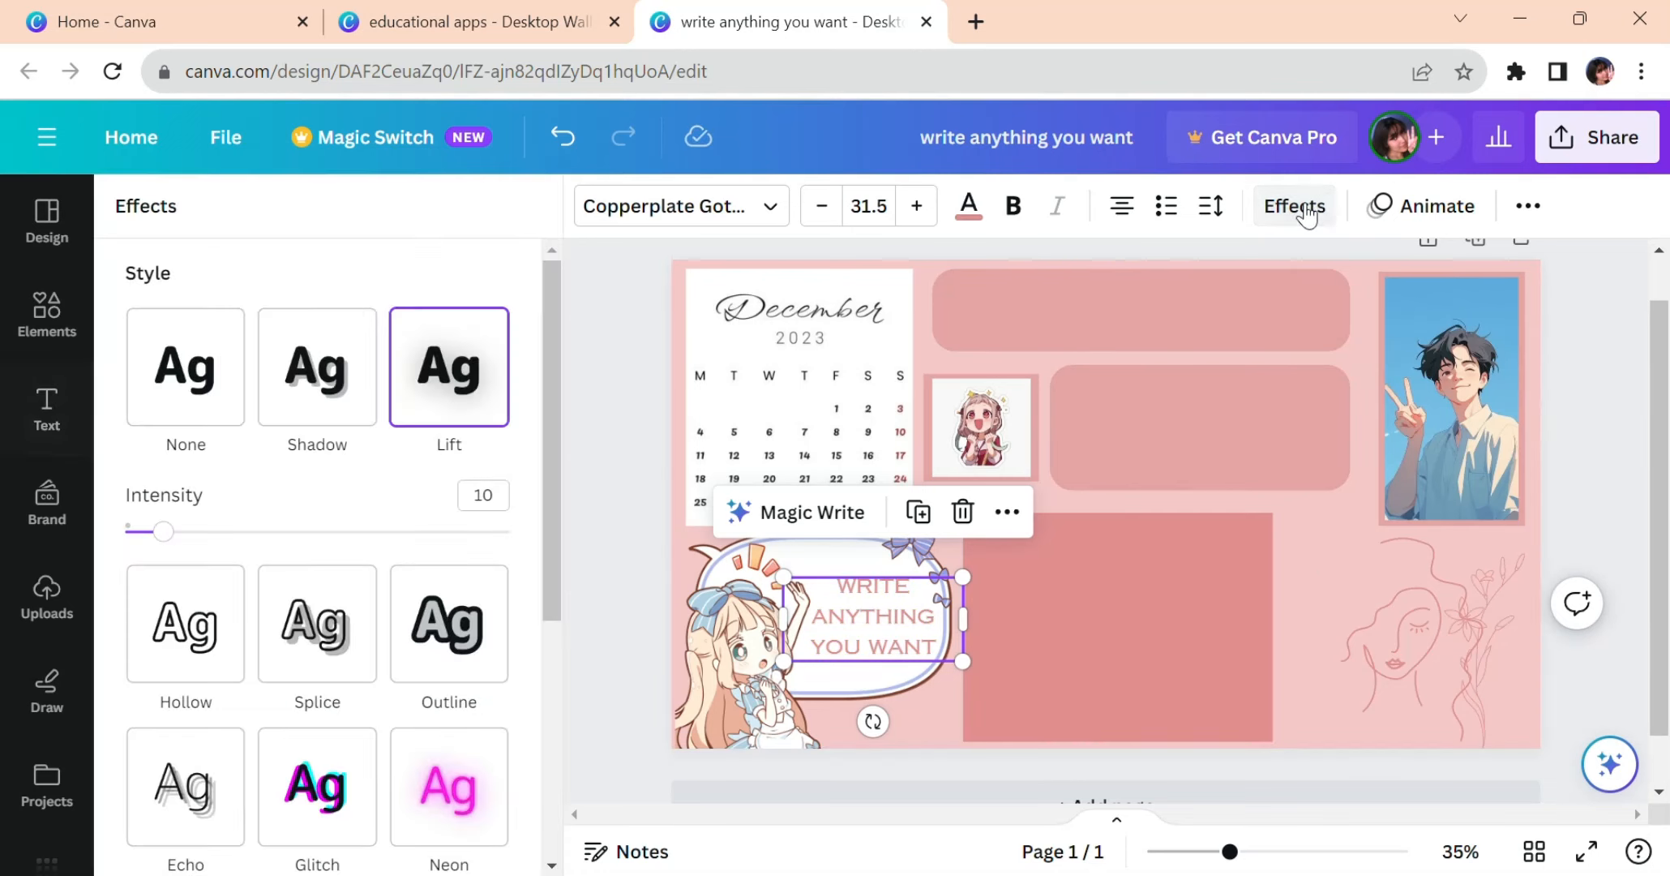
left_click(213, 639)
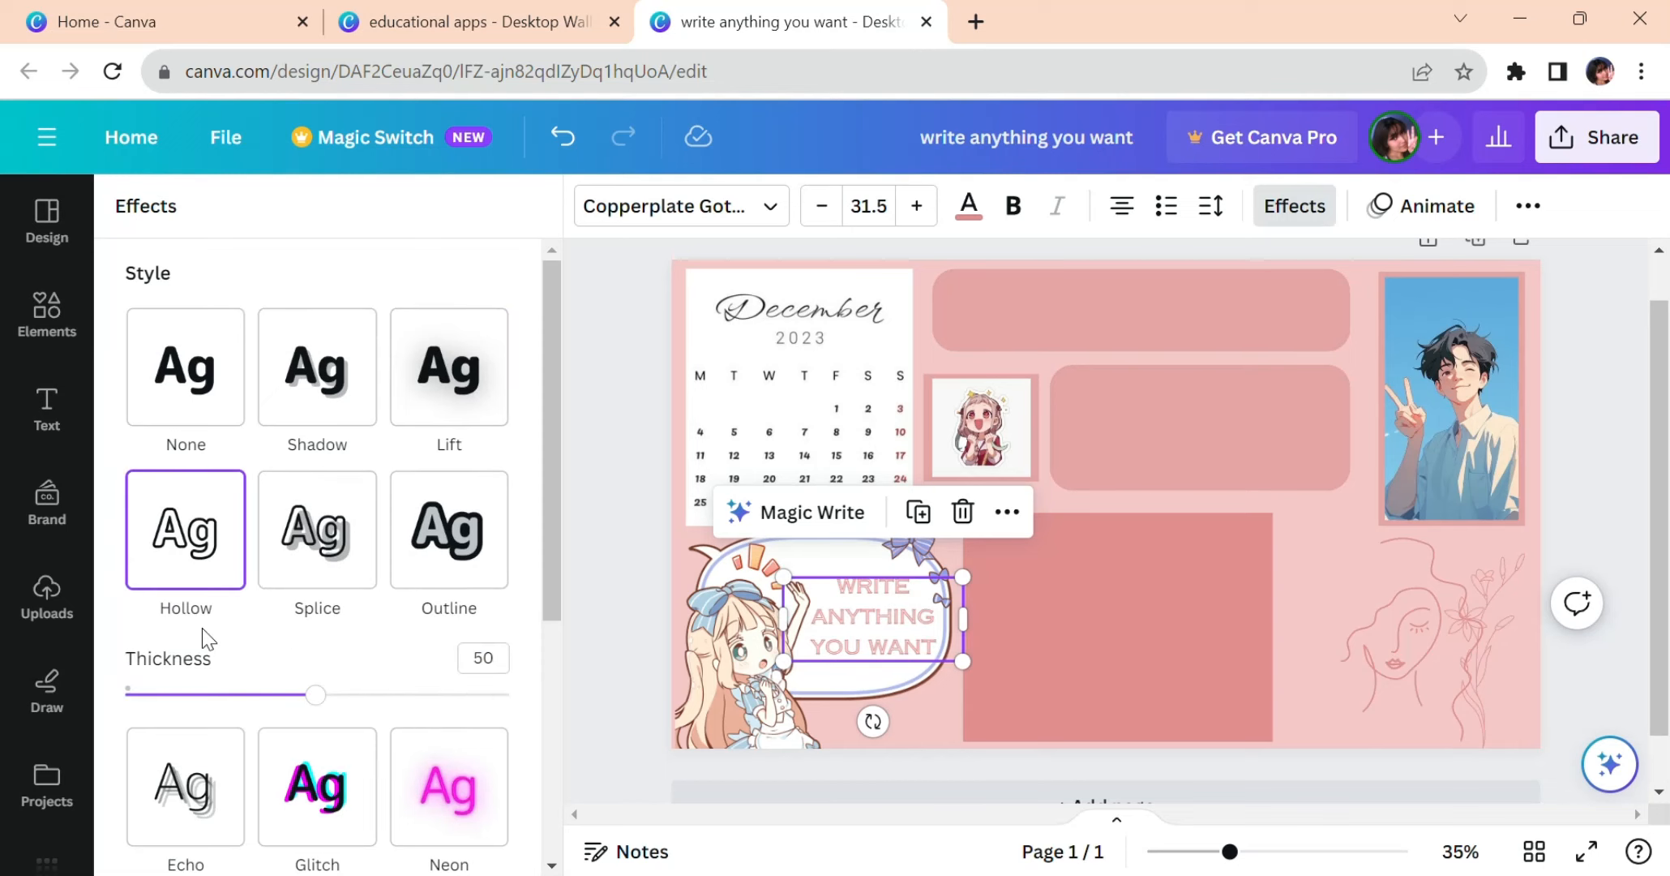
left_click(1281, 592)
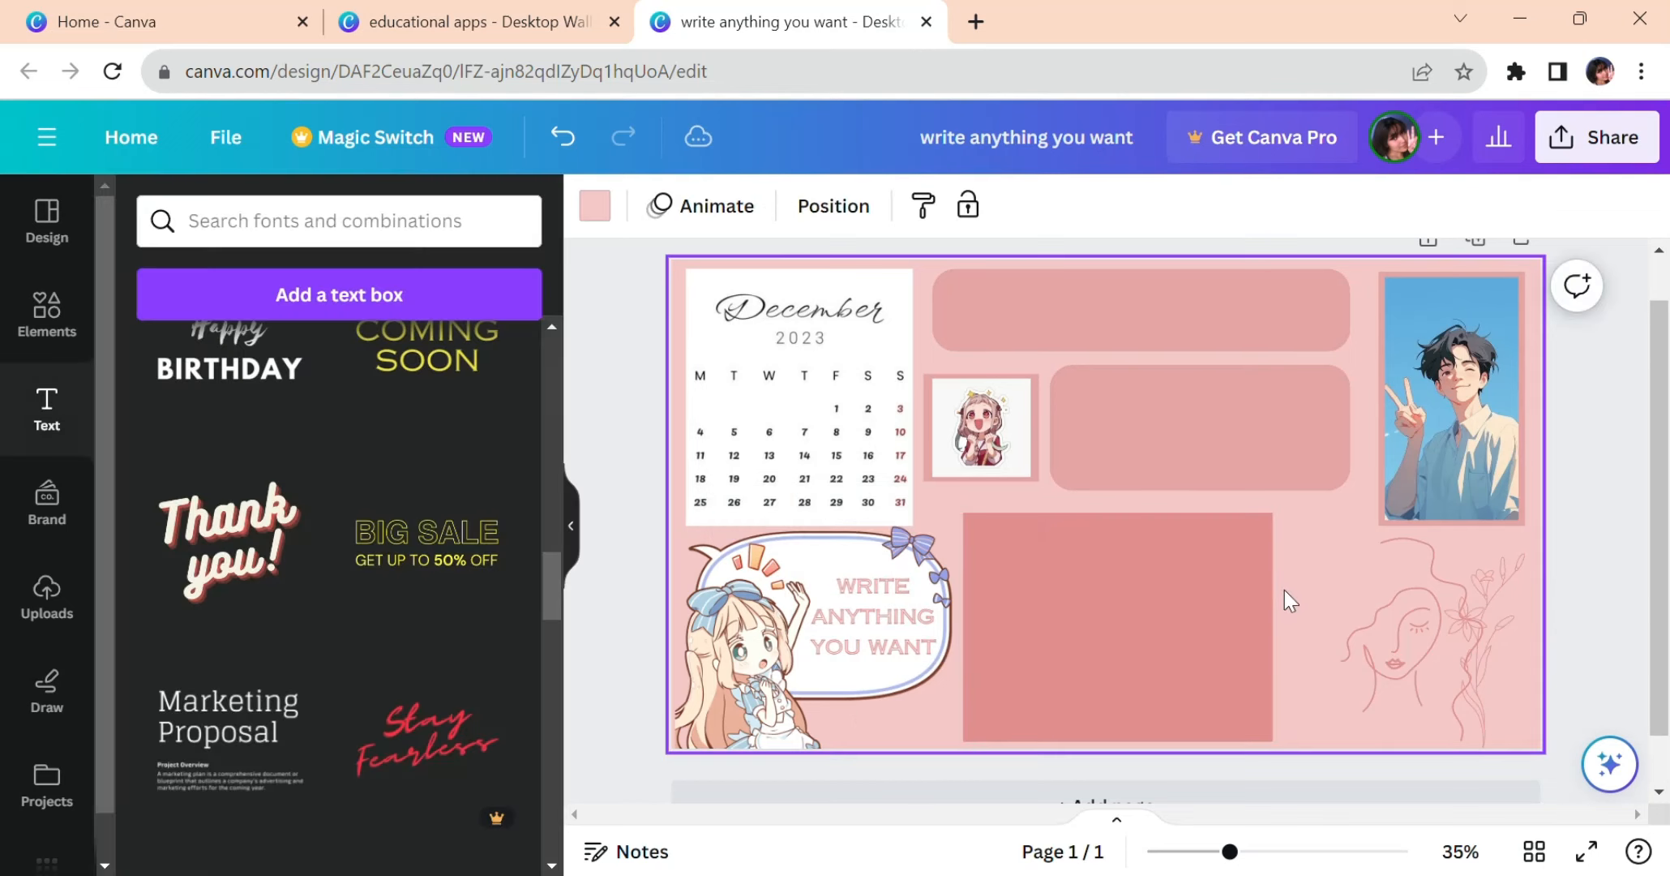
left_click(1141, 310)
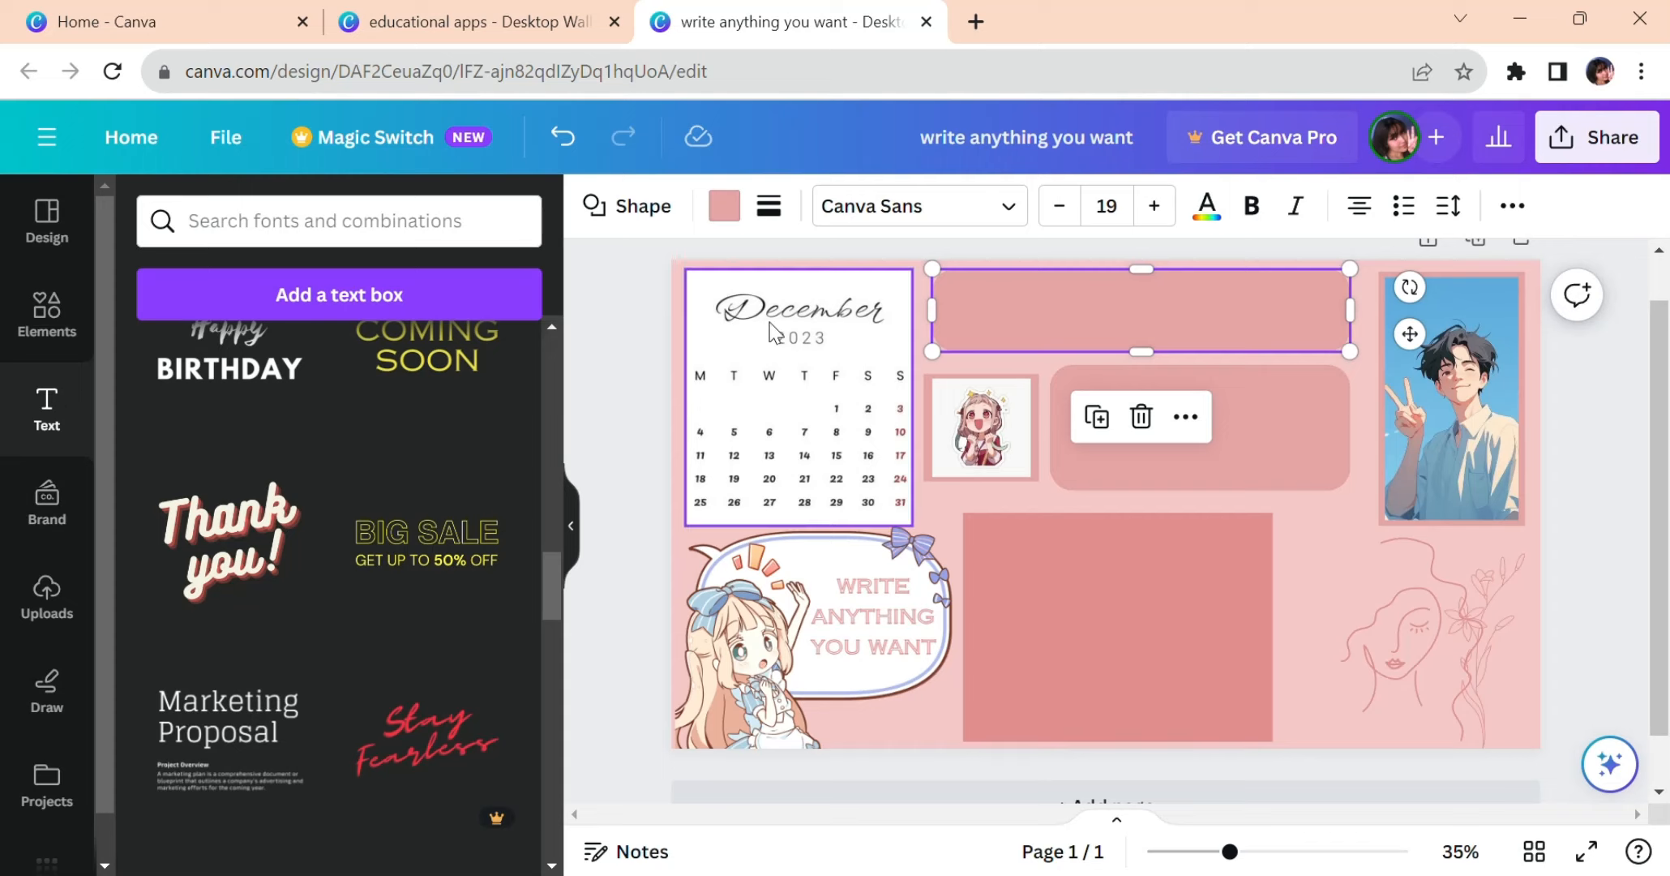
left_click(1186, 519)
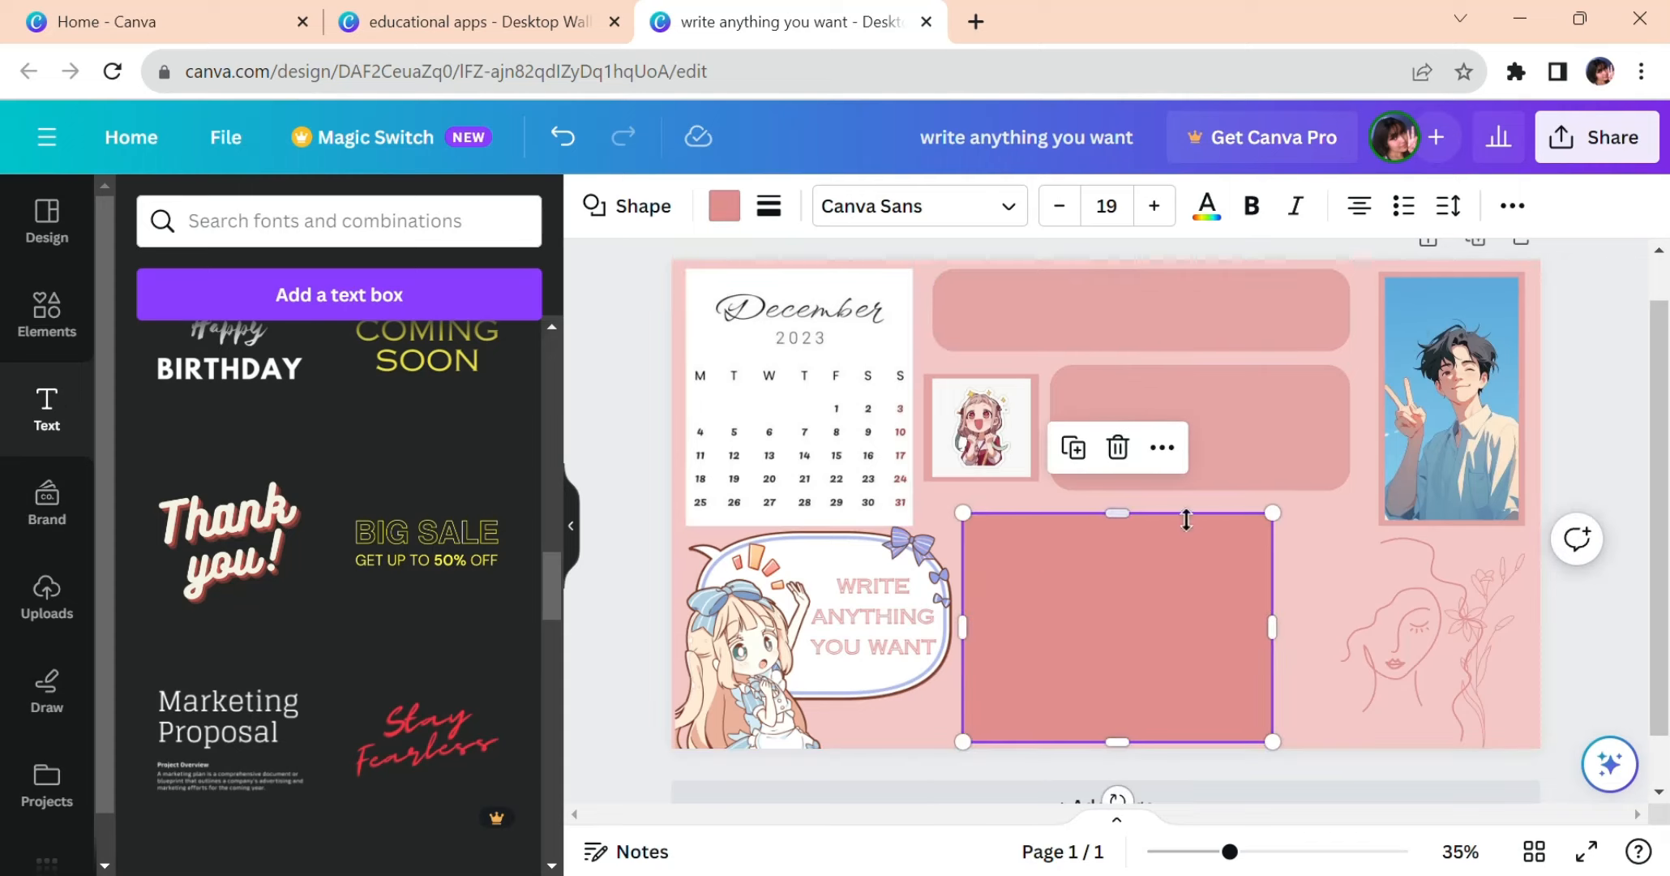
left_click(1277, 444)
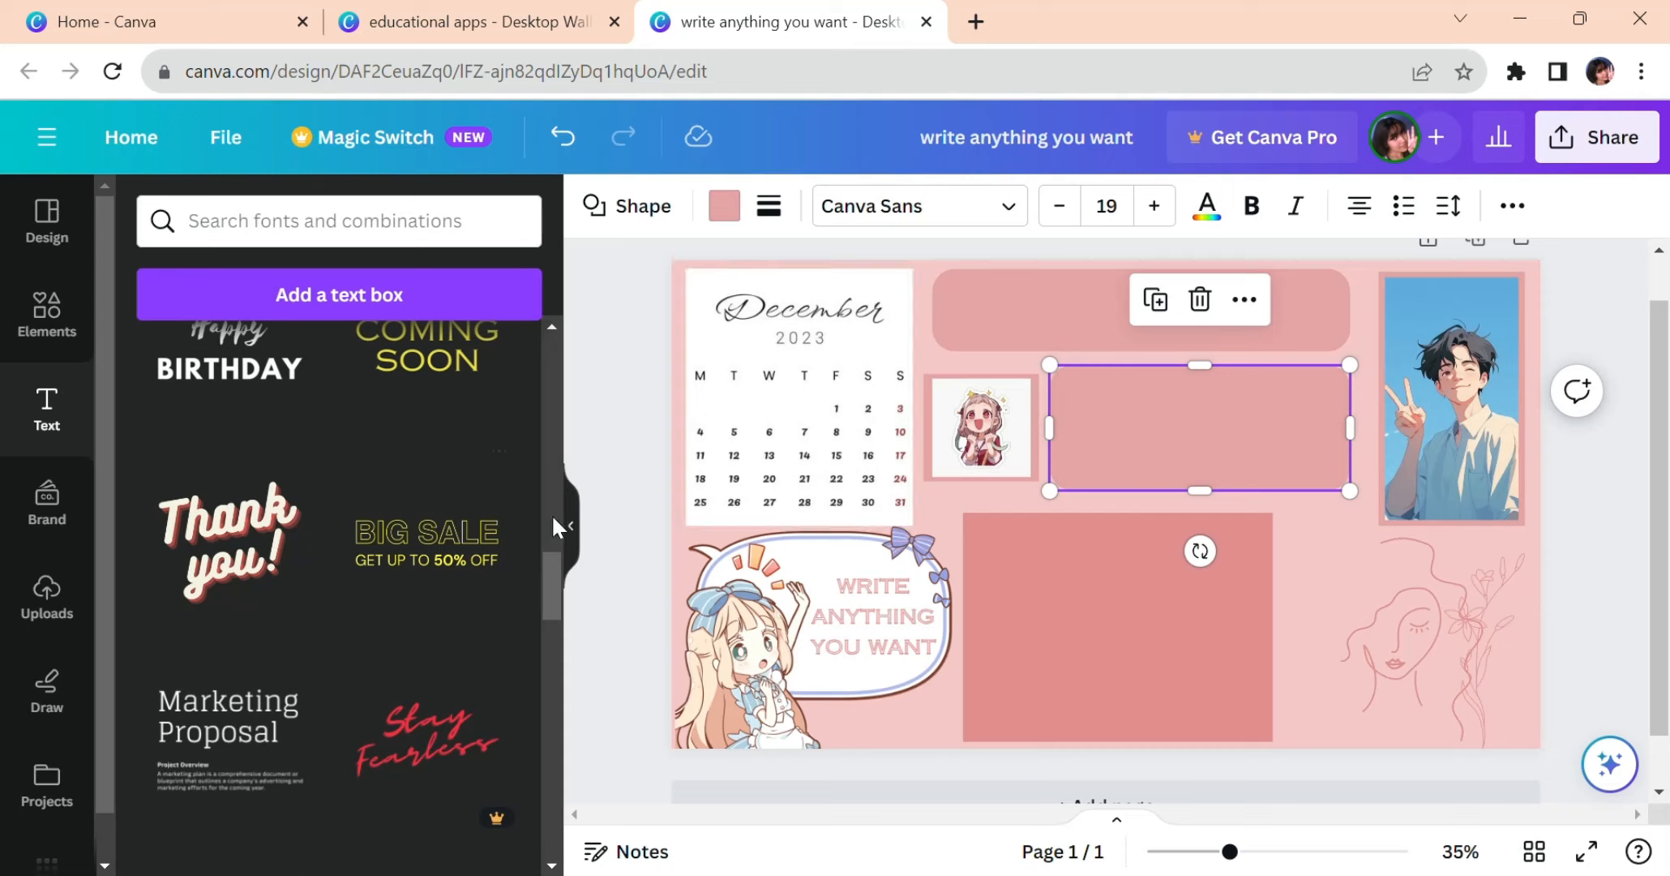
Insert the "GOLDEN HOUR" text style from the font combinations and replace its wording with "EDUCATIONAL APPS"
left_click_drag(559, 570, 565, 702)
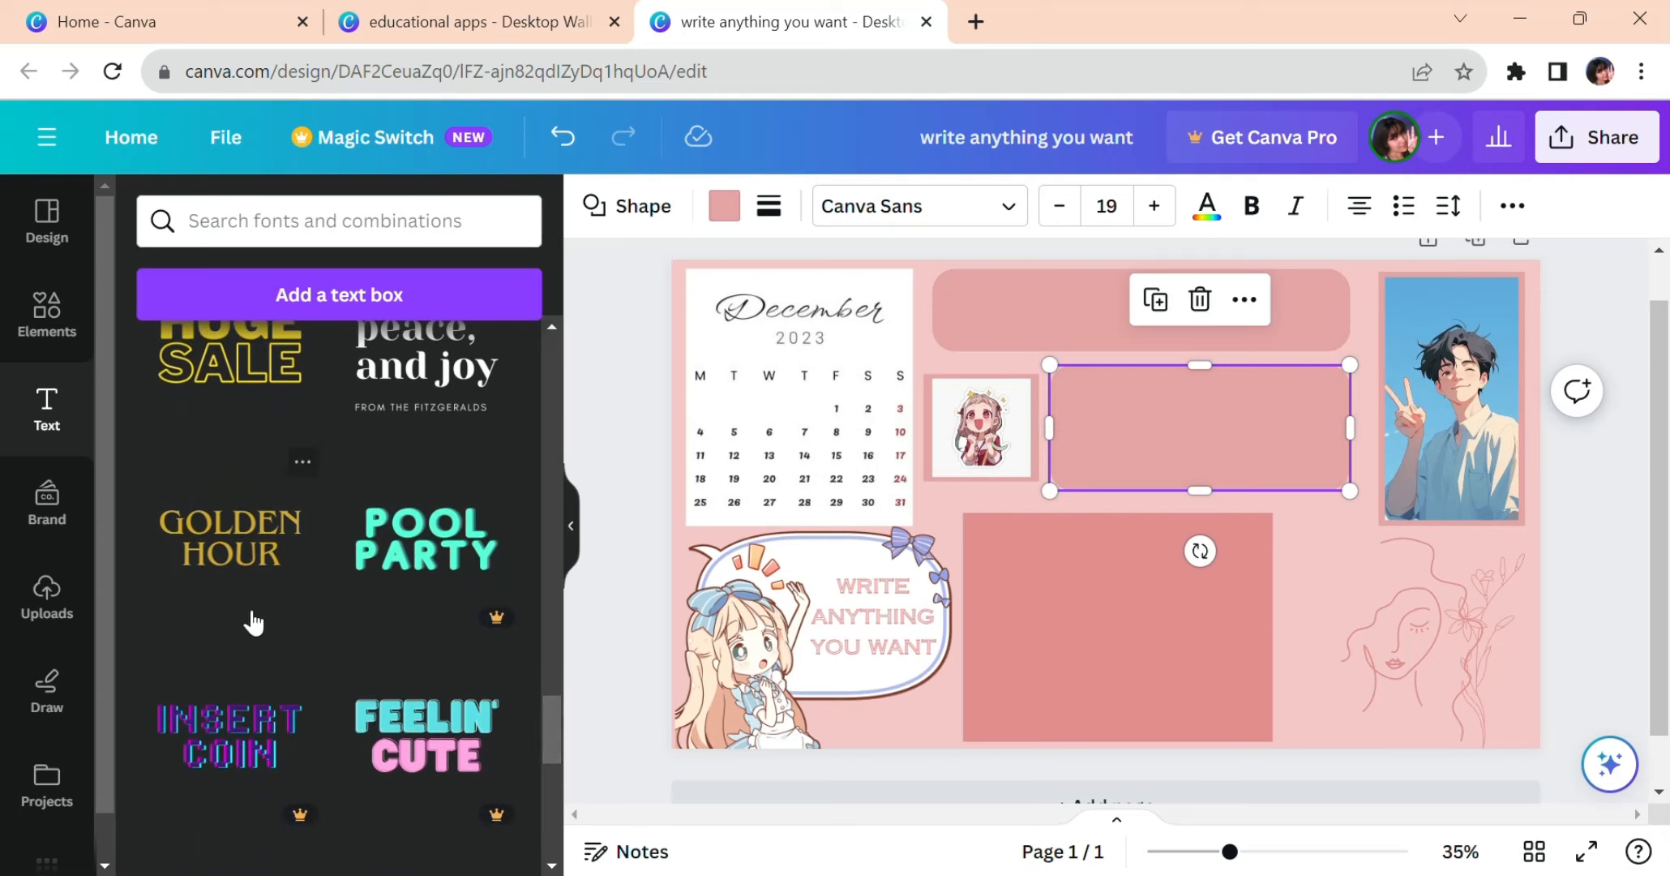
left_click(248, 558)
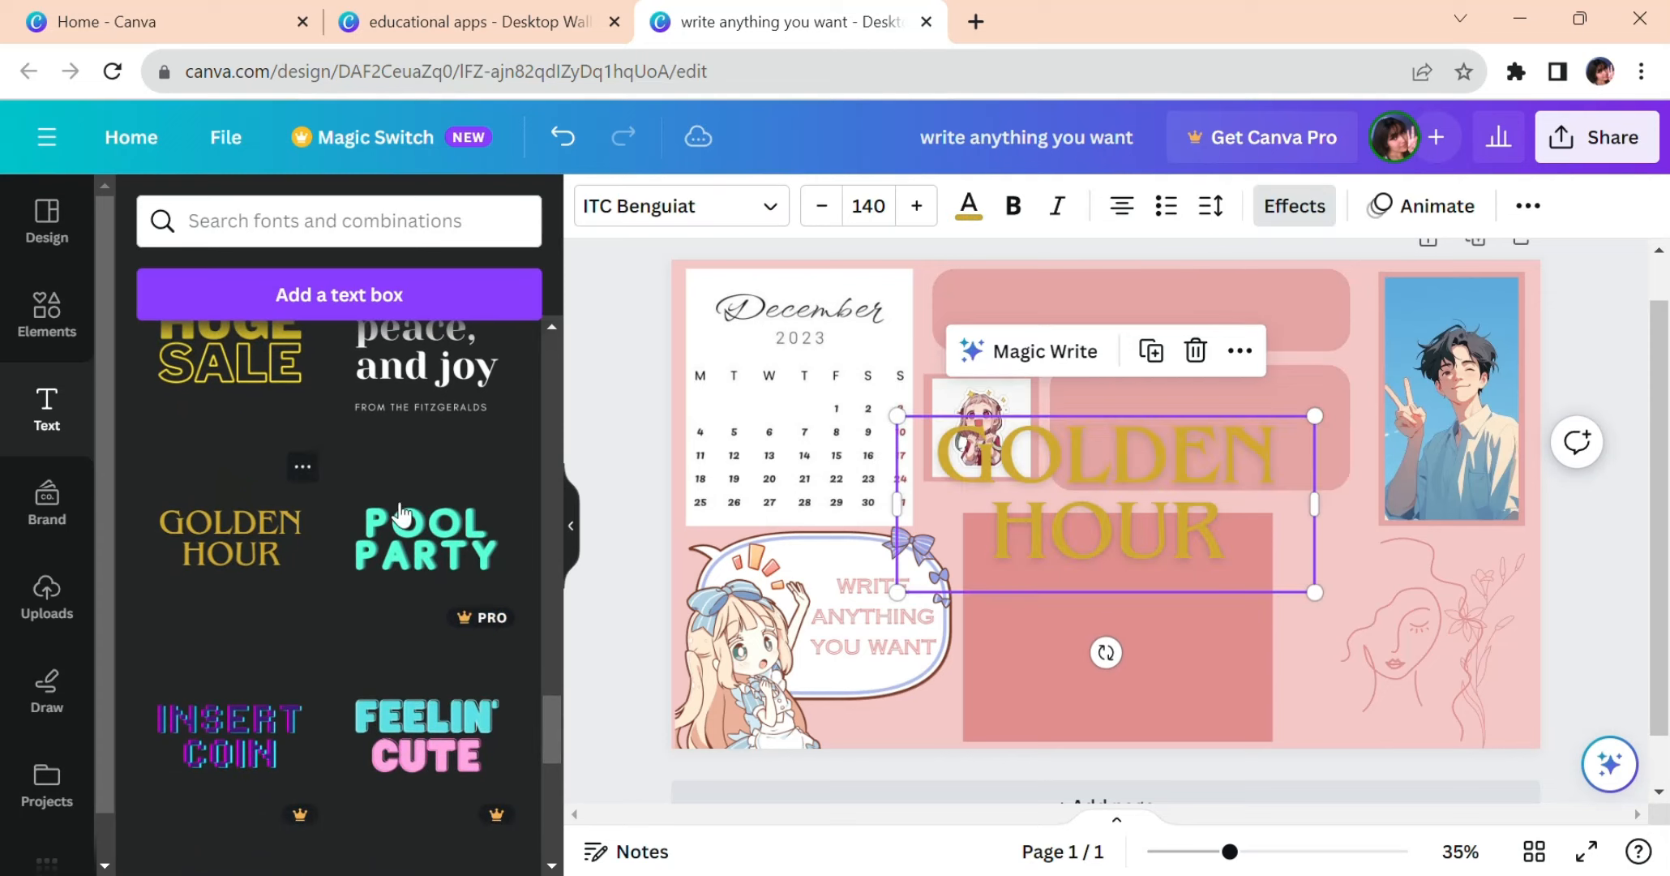
double_click(1246, 543)
type("GO")
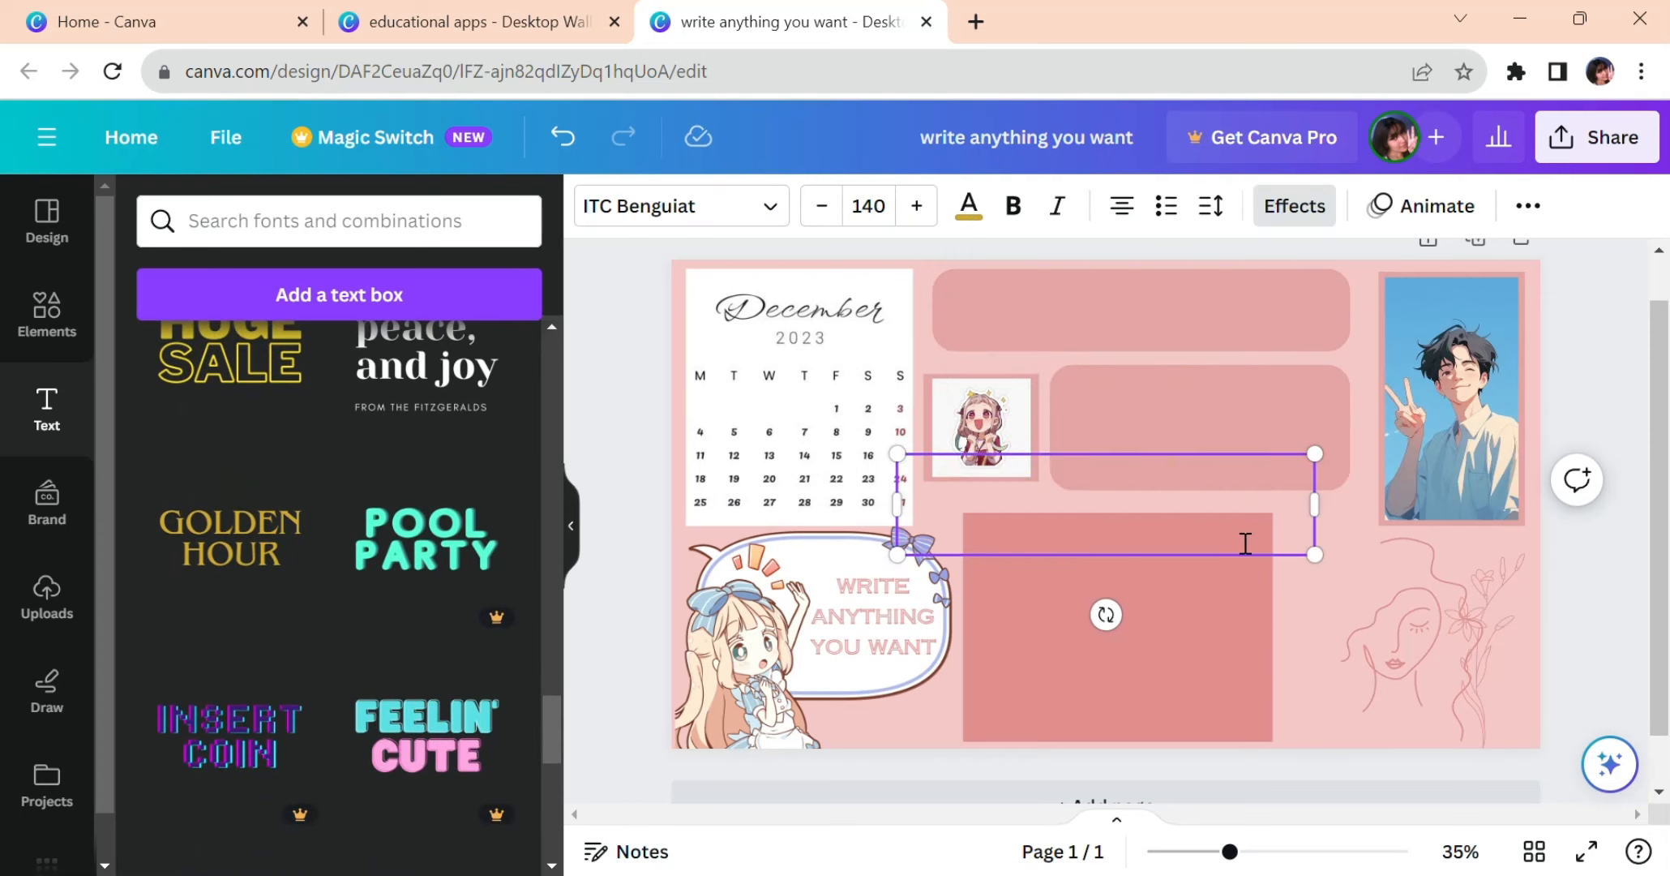
type("UCATIONAL")
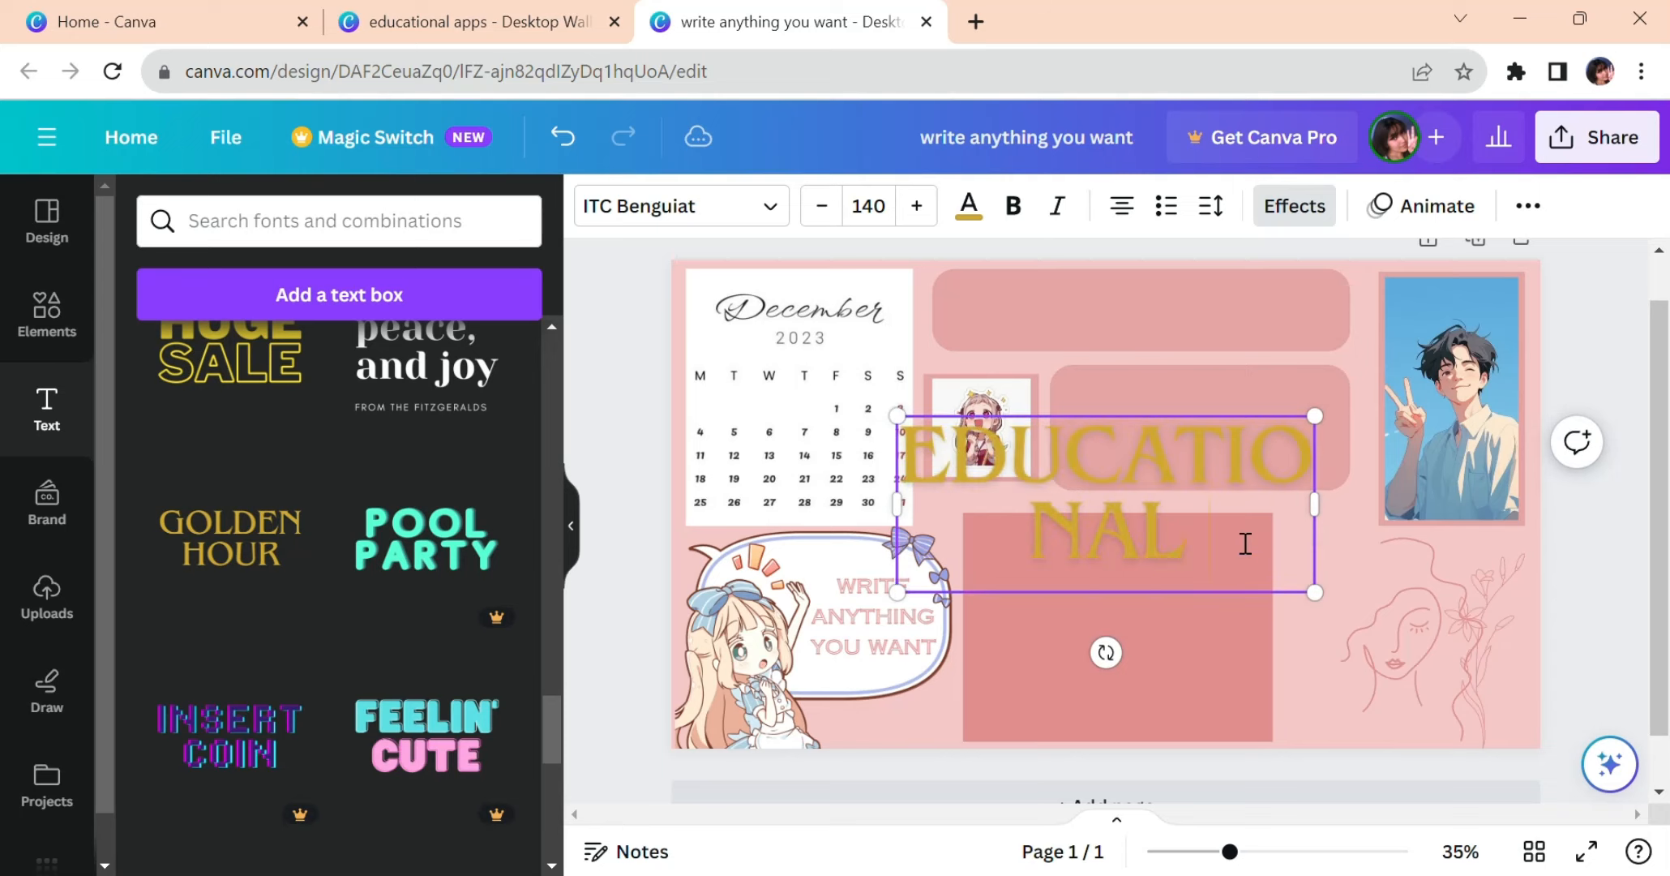
type(" APPS")
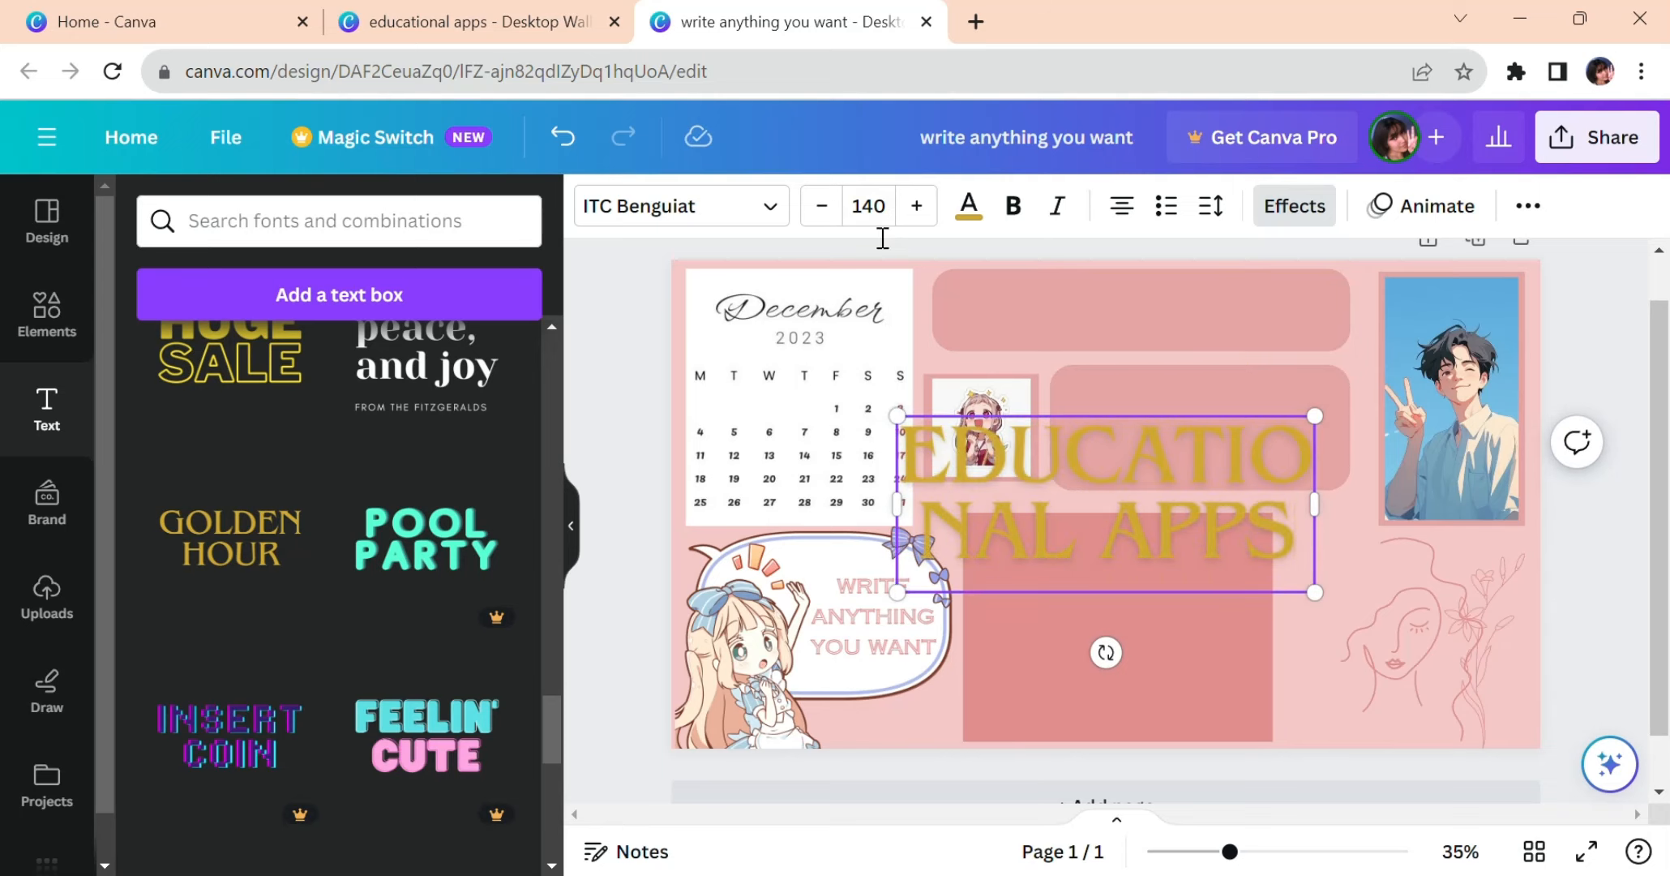
Reduce the "EDUCATIONAL APPS" text to font size 53 so it fits on one line
left_click(832, 223)
left_click(833, 224)
left_click(835, 224)
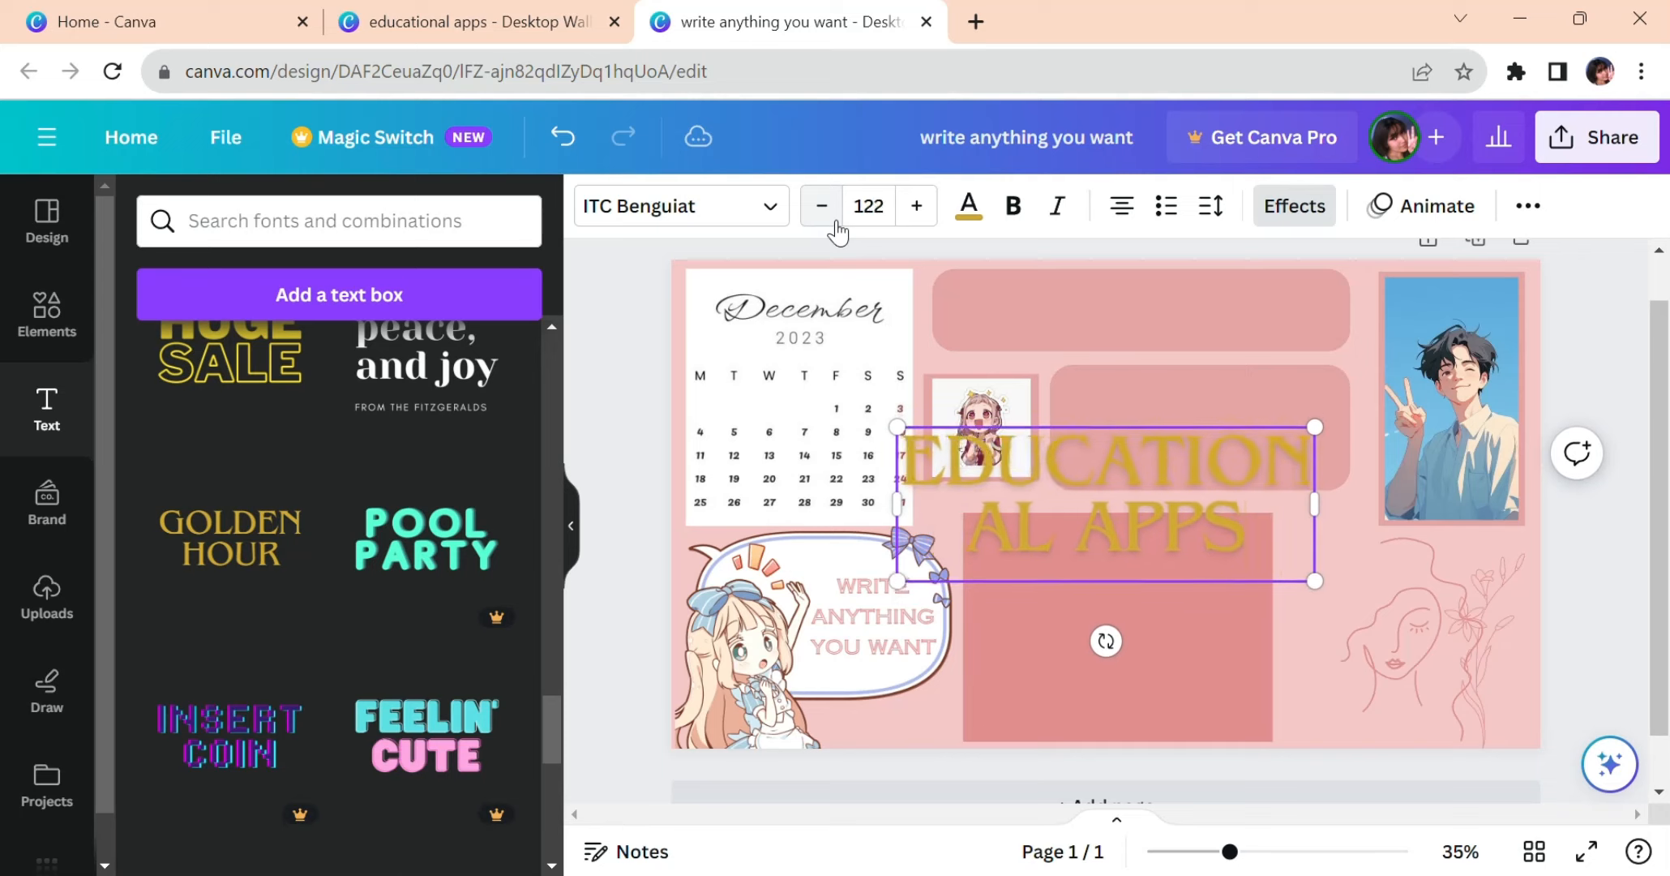
left_click(835, 224)
left_click(836, 224)
left_click(835, 224)
left_click(835, 226)
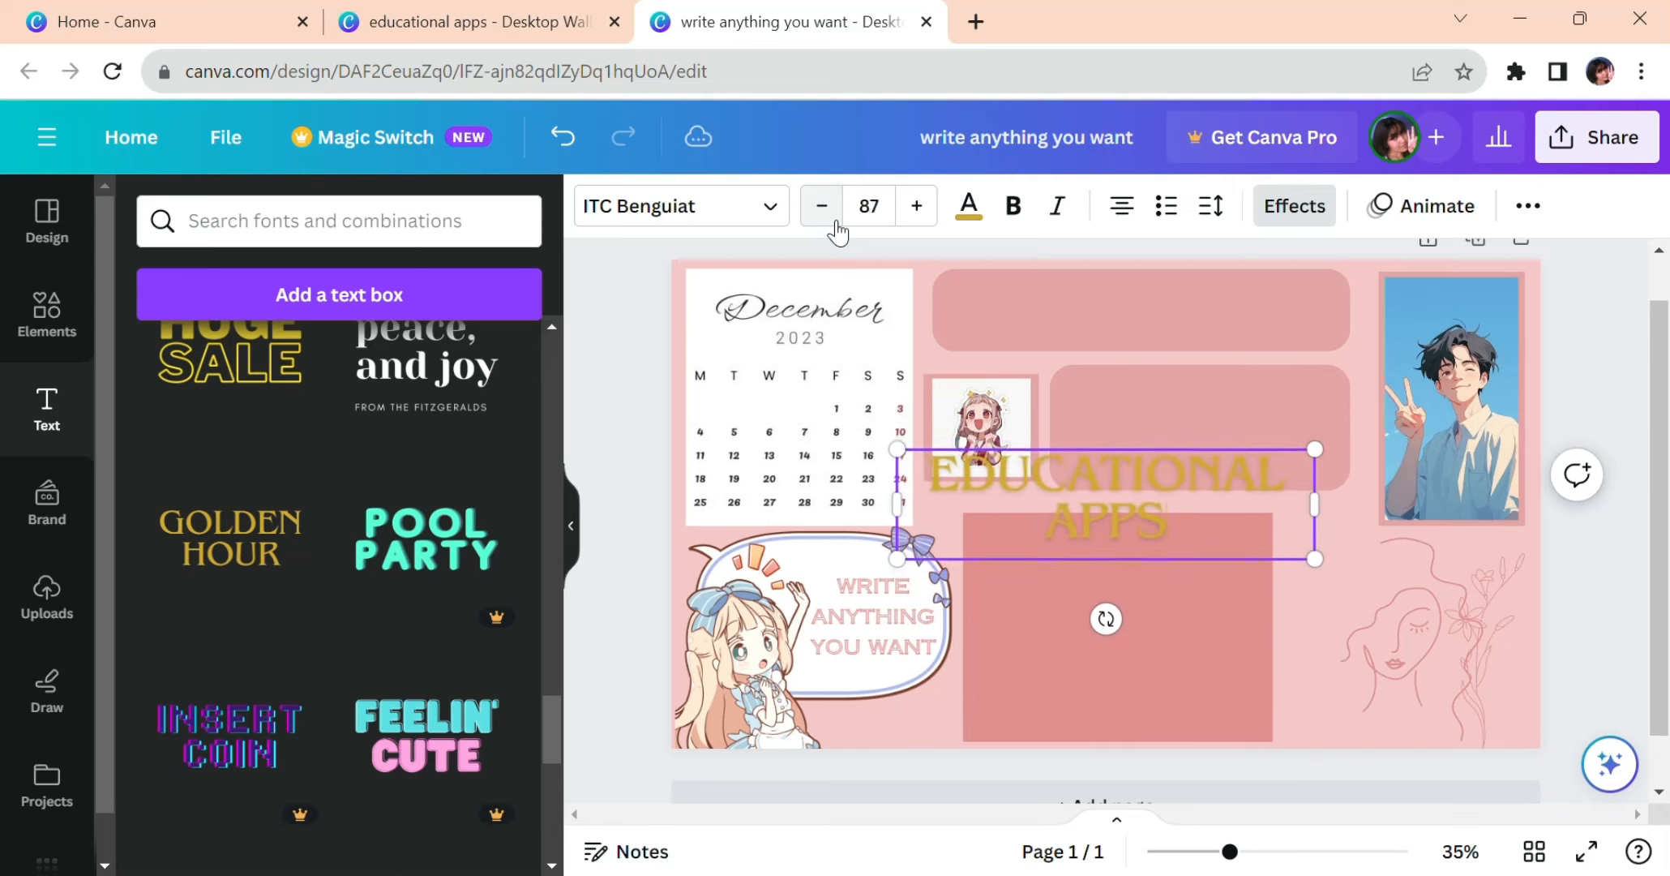
left_click(835, 225)
left_click(835, 225)
left_click(835, 225)
left_click(835, 225)
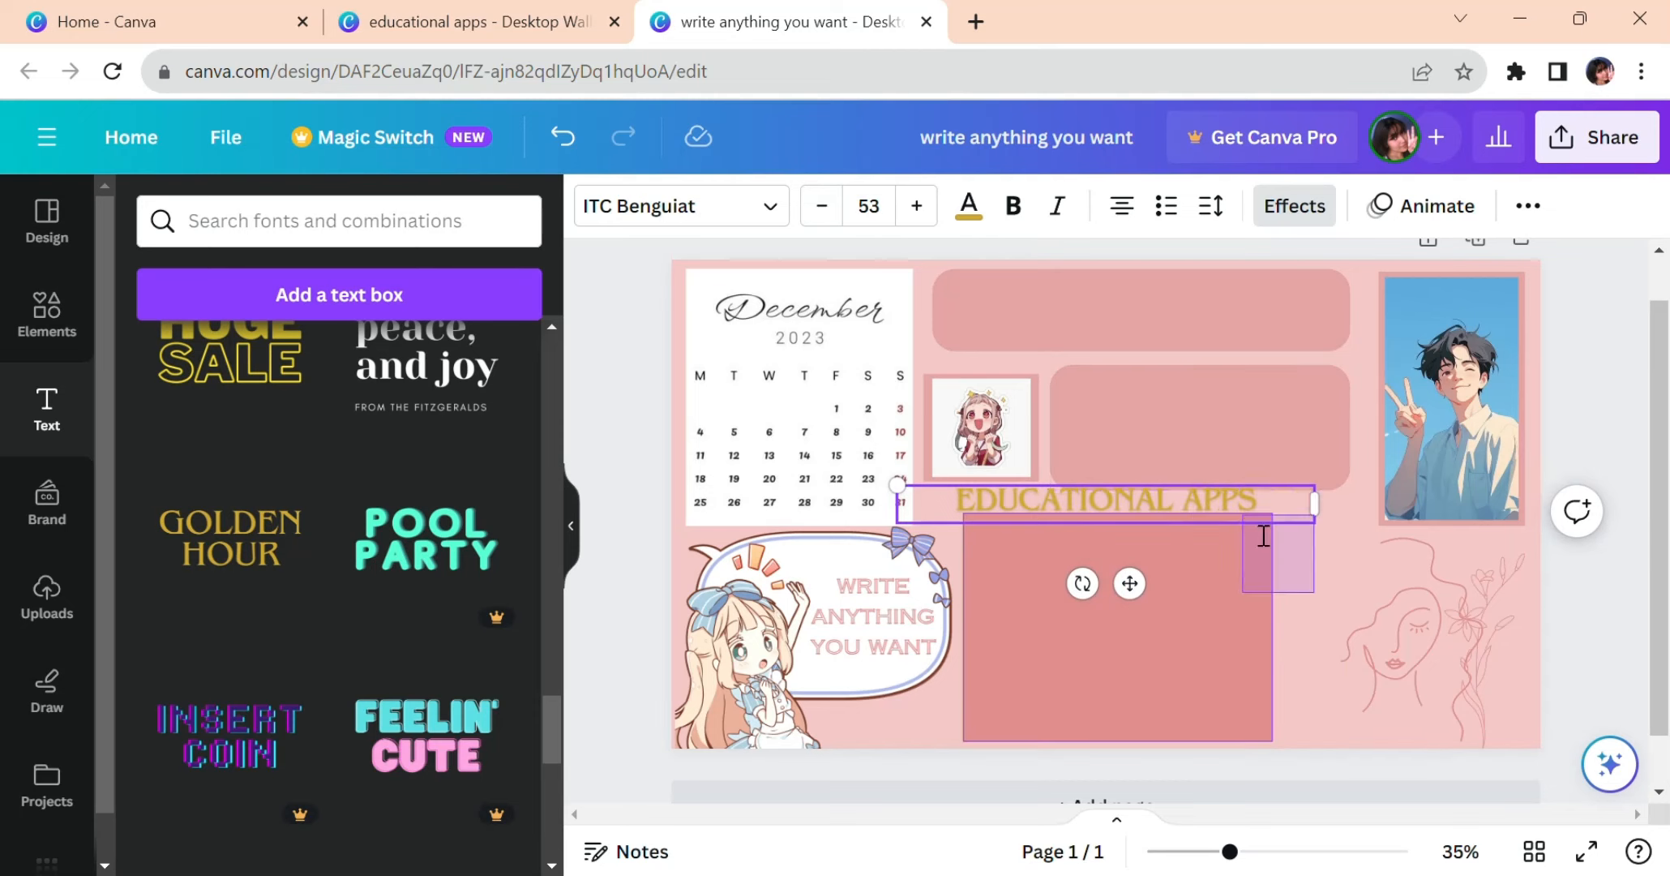
Move "EDUCATIONAL APPS" to the upper edge of the rounded box beside the small framed anime image and set its font size to 47
left_click(1298, 600)
left_click(1232, 491)
left_click_drag(1229, 493, 1324, 395)
left_click(821, 206)
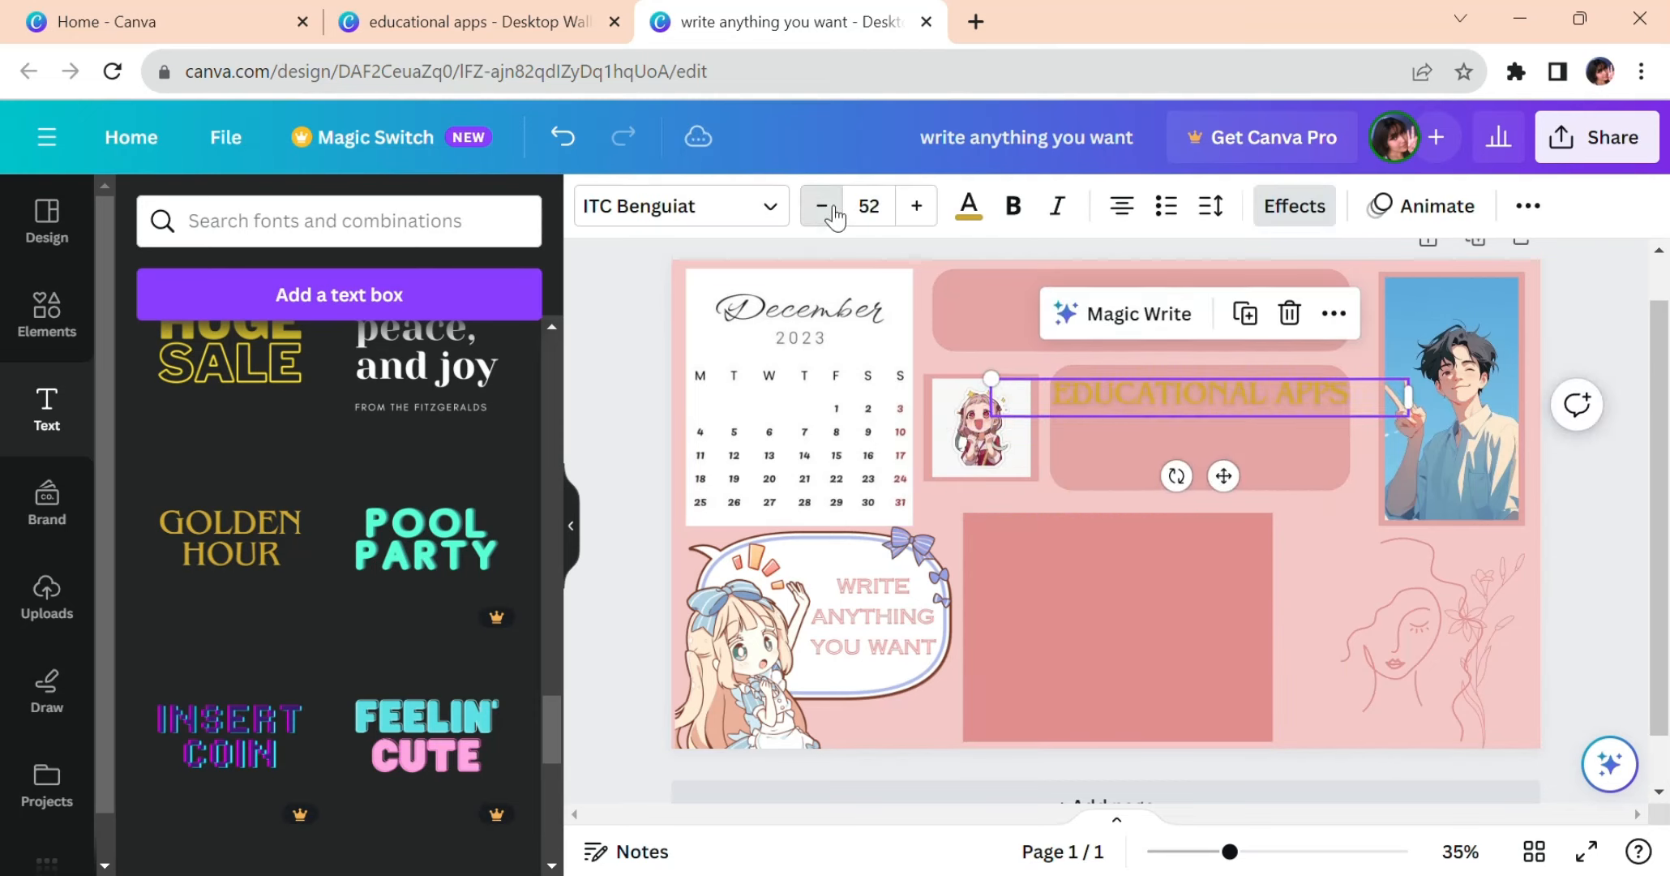
left_click(822, 206)
left_click(821, 205)
left_click(822, 205)
left_click(821, 205)
left_click(821, 206)
left_click_drag(1160, 393, 1168, 387)
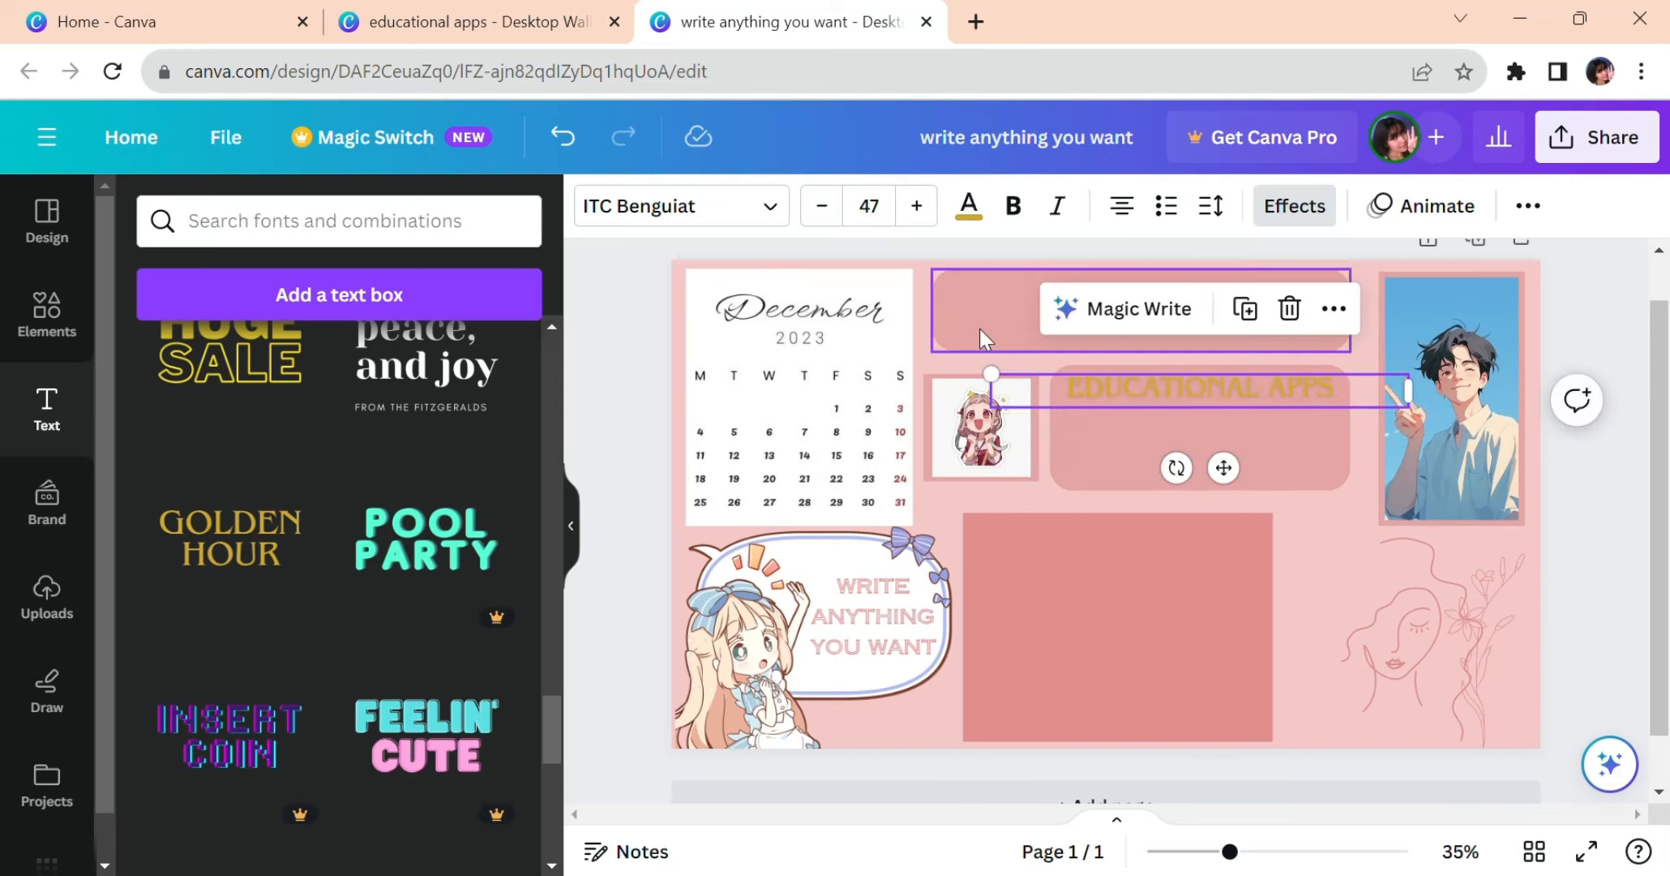
Recolor the "EDUCATIONAL APPS" heading to off-white #F4F1EB and deselect it
left_click(973, 218)
left_click(161, 381)
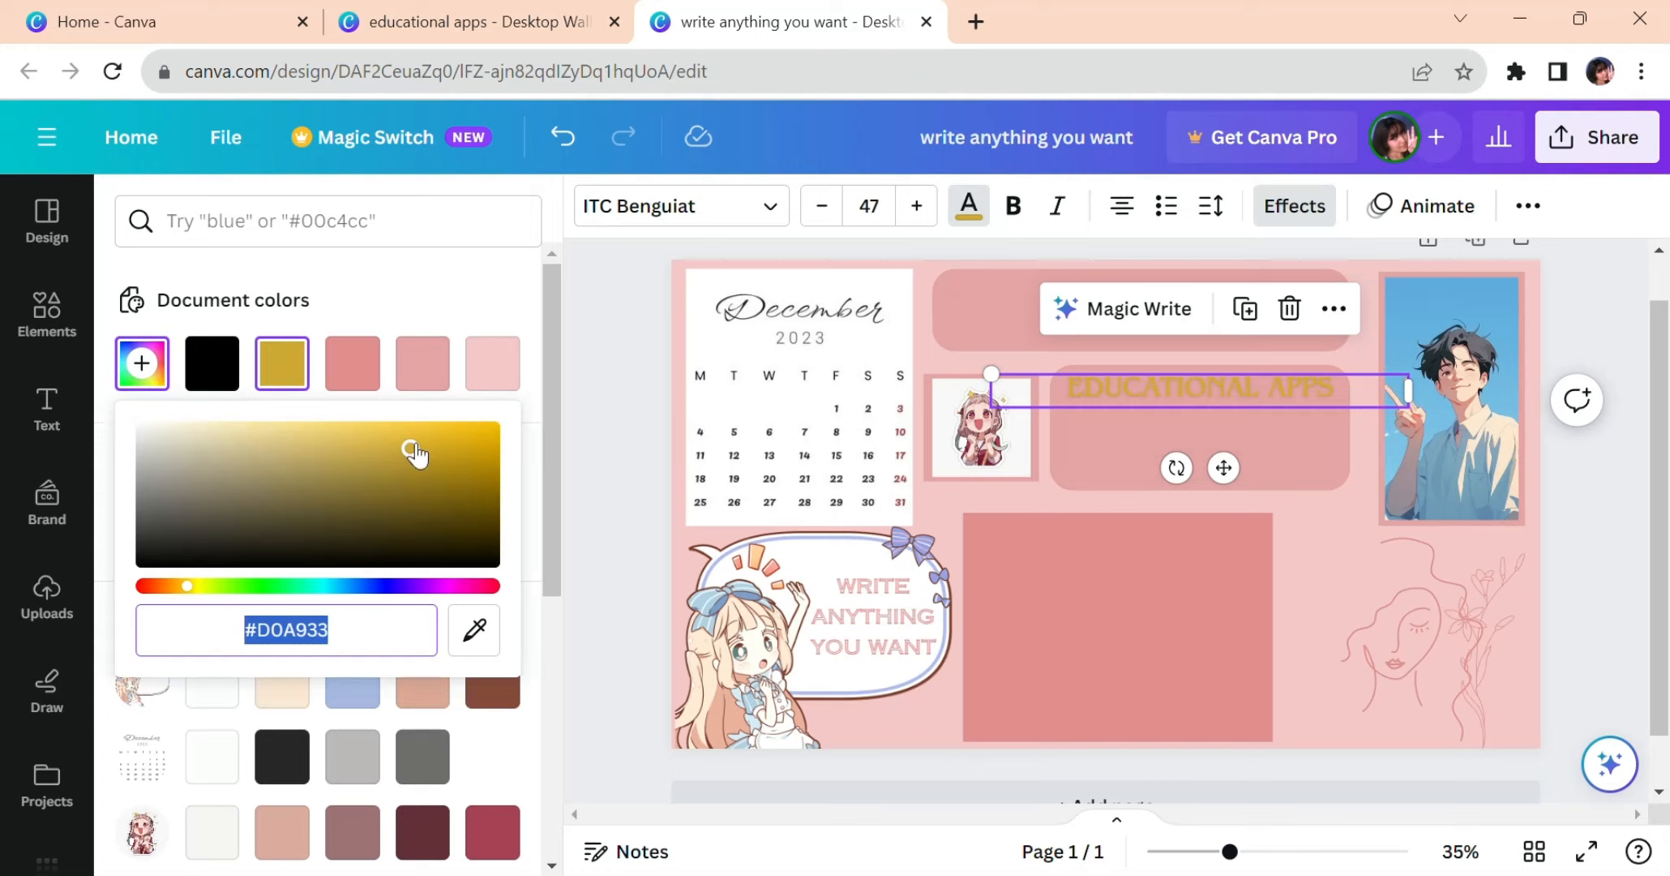
left_click(281, 428)
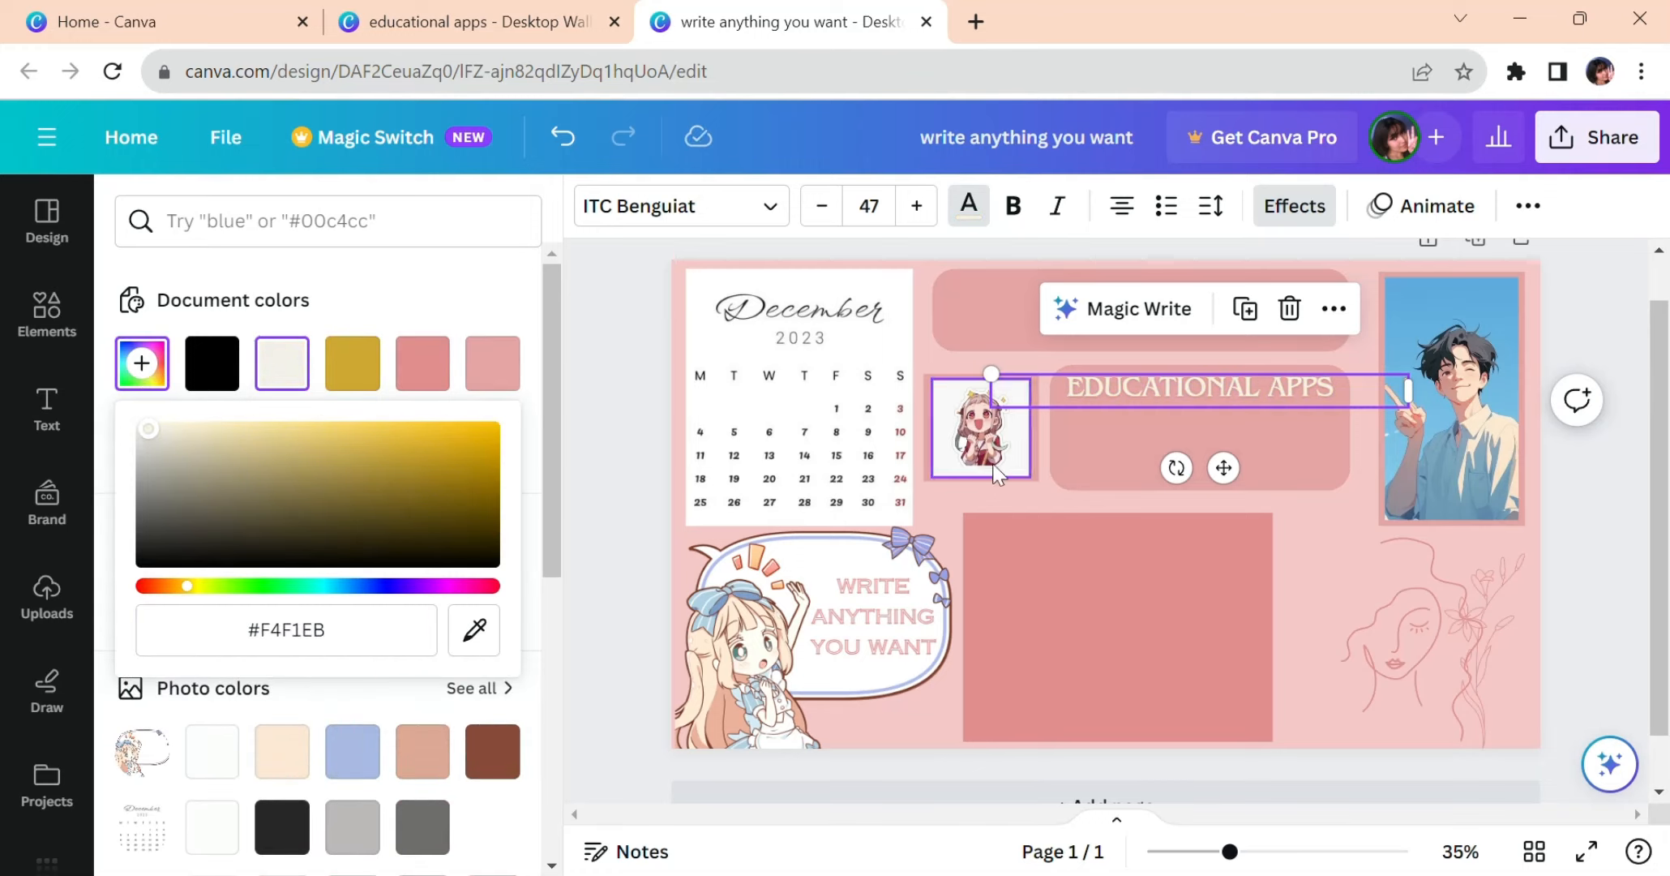
left_click(1082, 503)
left_click(1219, 391)
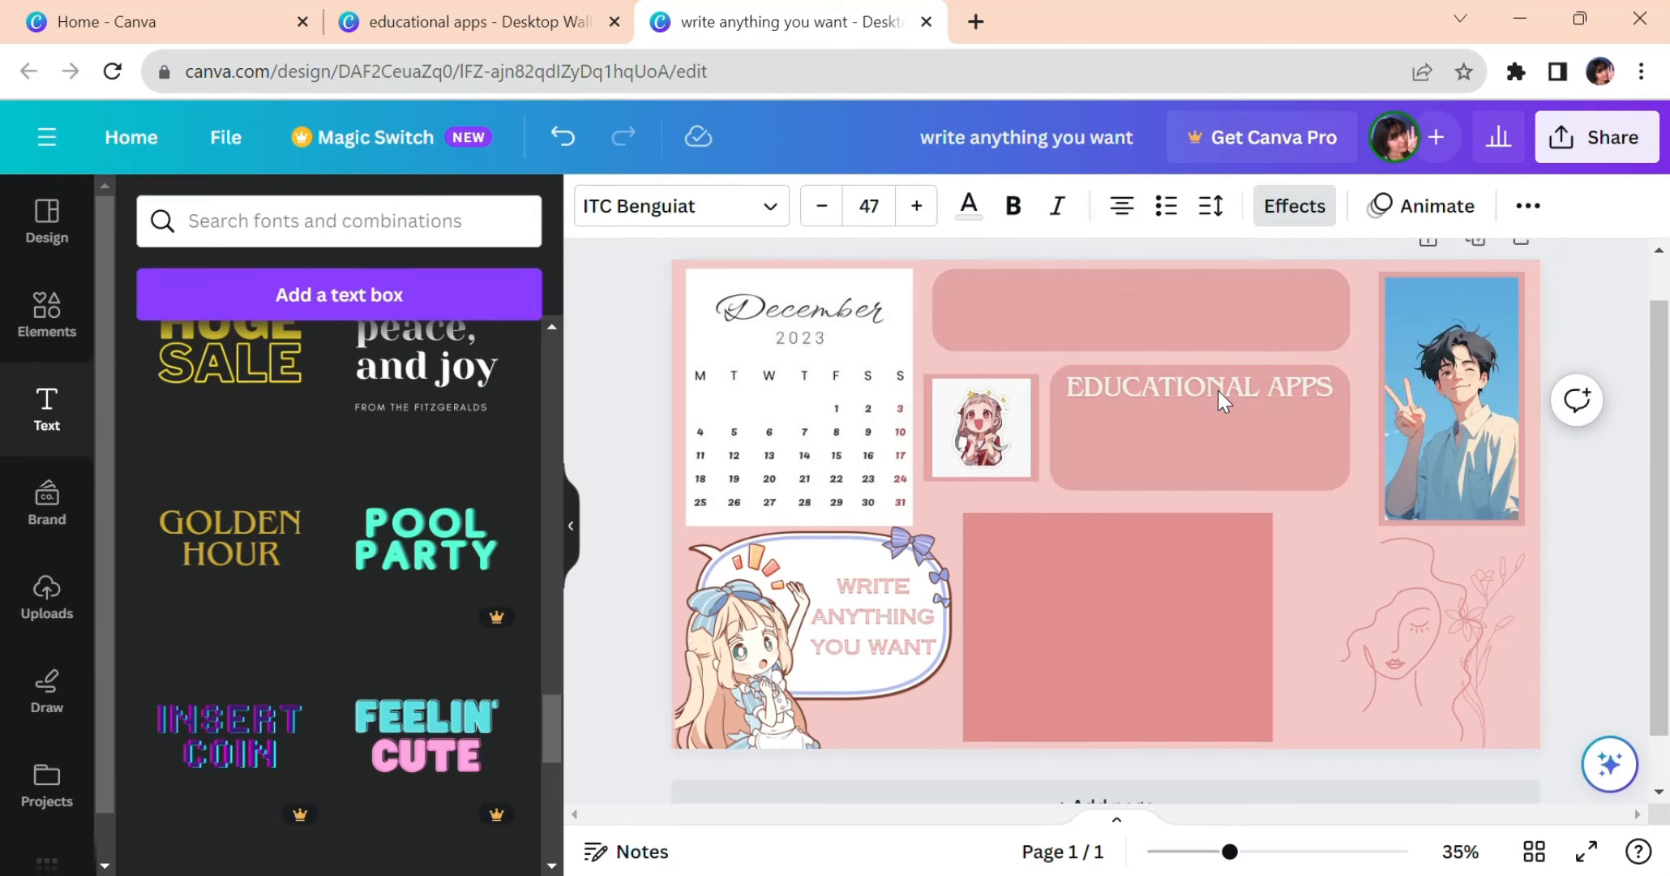
left_click(1161, 617)
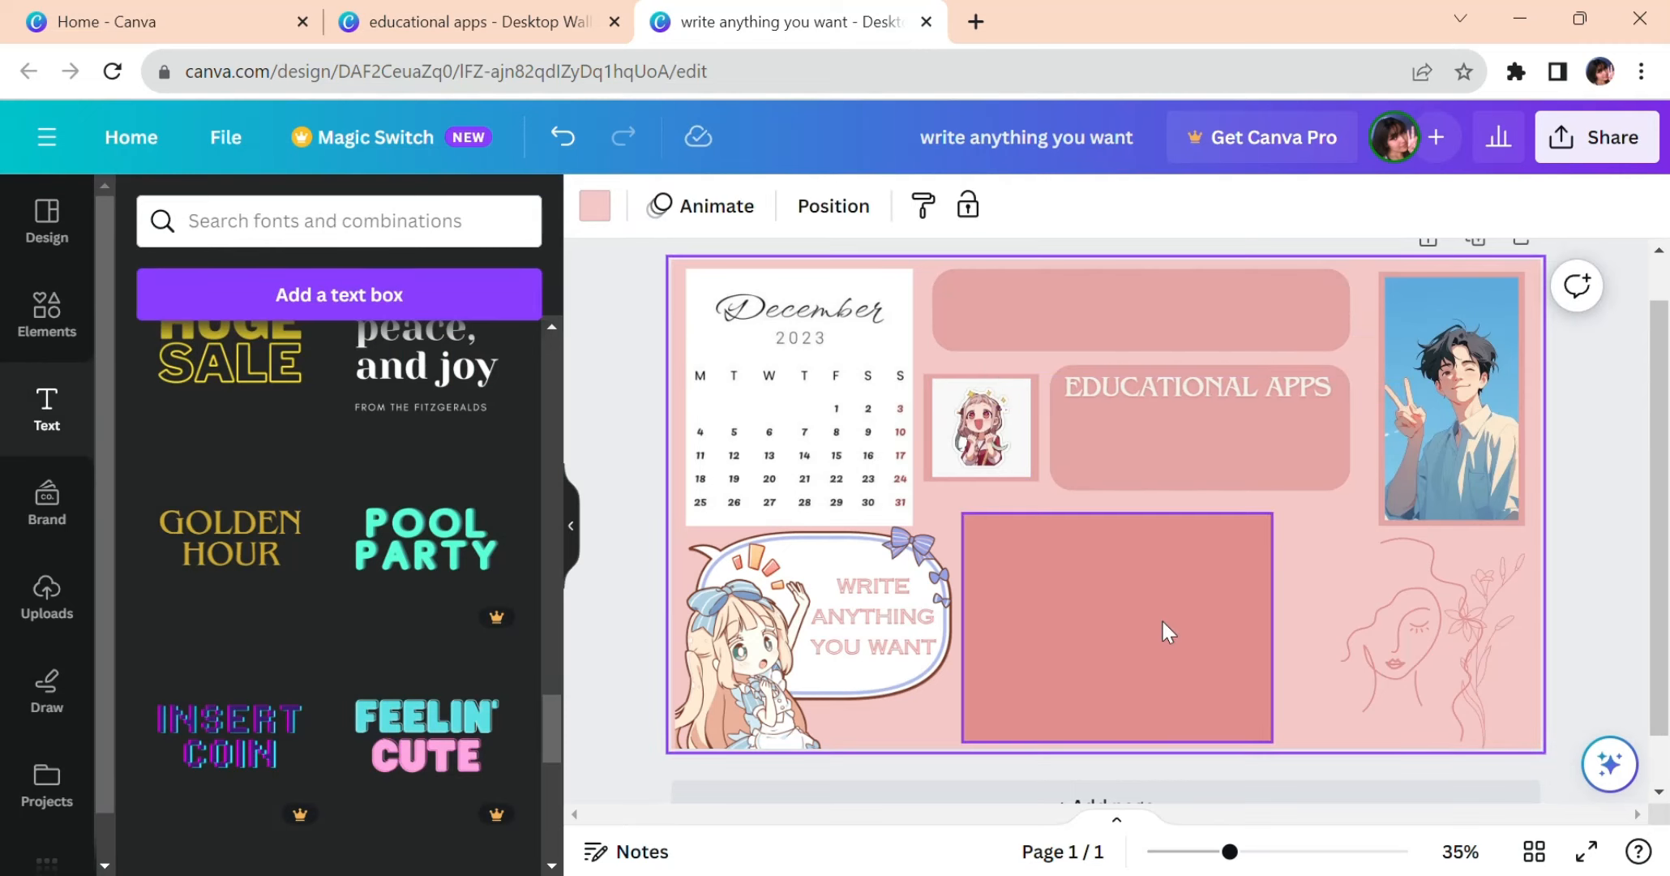
Insert another "GOLDEN HOUR" text style and replace its wording with "APPS"
left_click(251, 537)
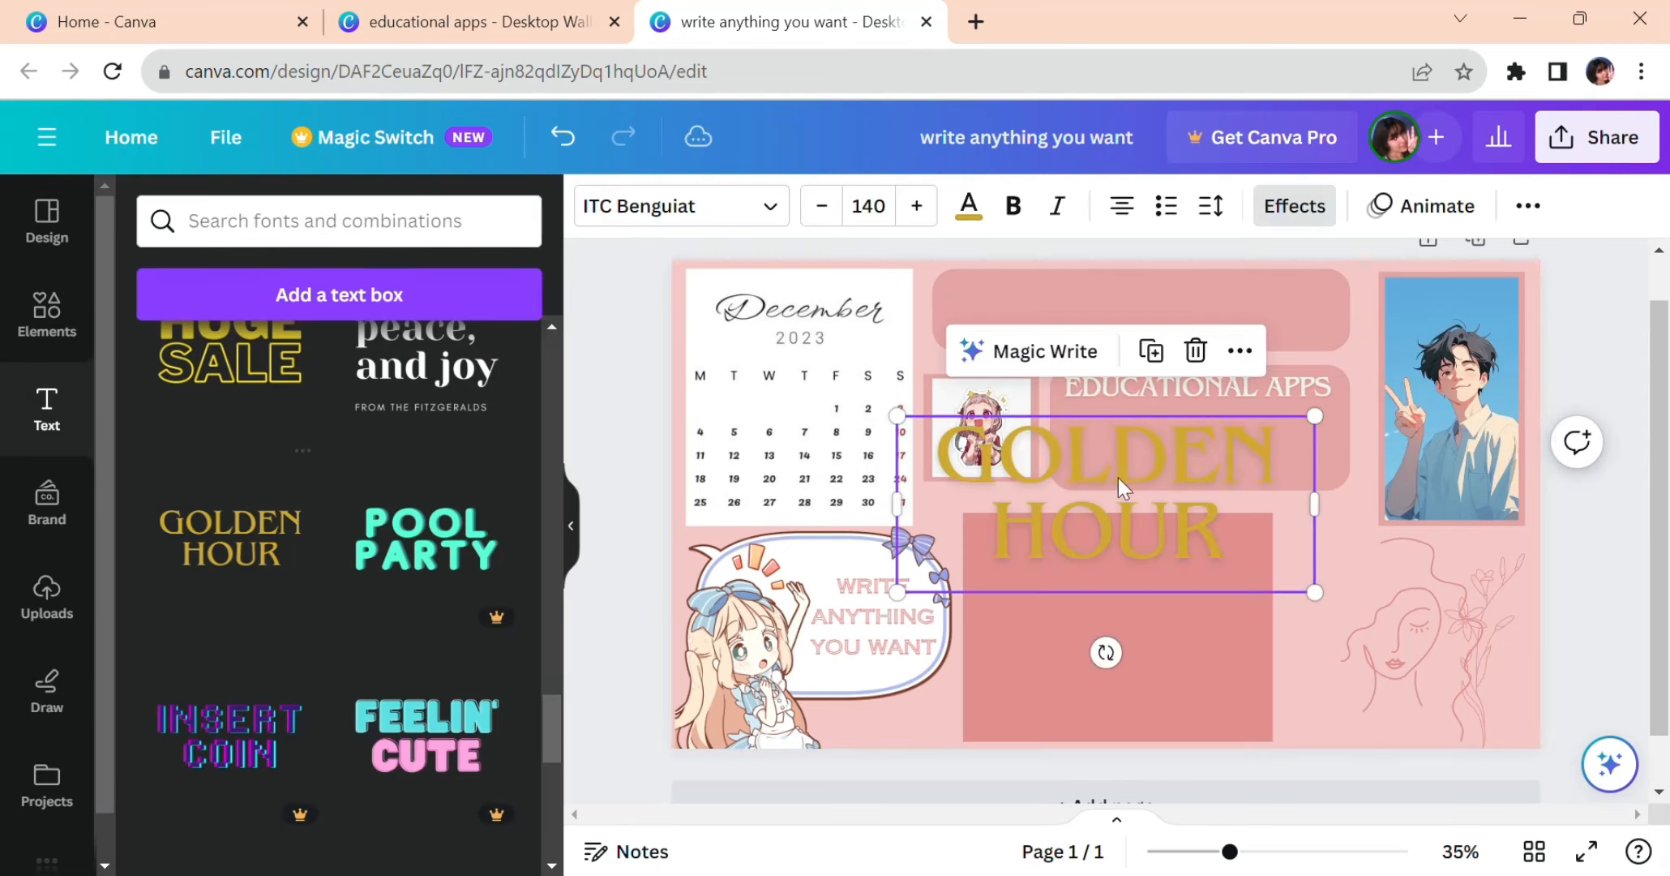
left_click(1260, 516)
key("BackSpace")
key("BackSpace")
key("BackSpace")
key("BackSpace")
key("BackSpace")
key("BackSpace")
key("BackSpace")
key("BackSpace")
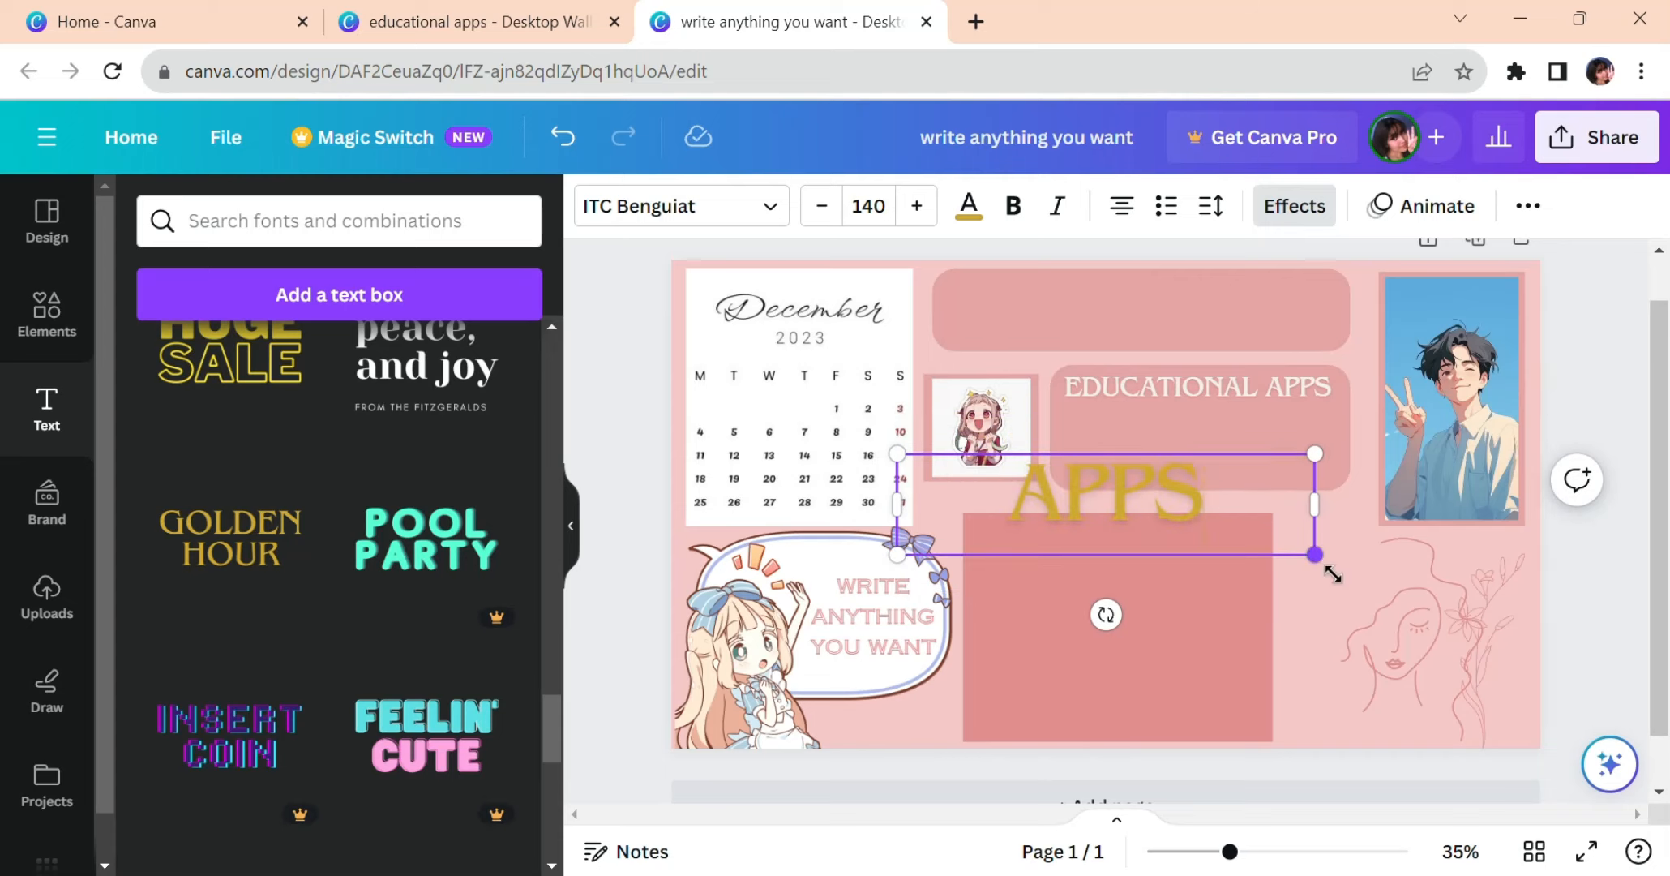
Shrink the "APPS" text to font size 78.7 and place it along the upper edge of the large pink rectangle
left_click_drag(1314, 555, 1185, 523)
left_click_drag(1087, 604, 1150, 660)
left_click_drag(1267, 602, 1213, 581)
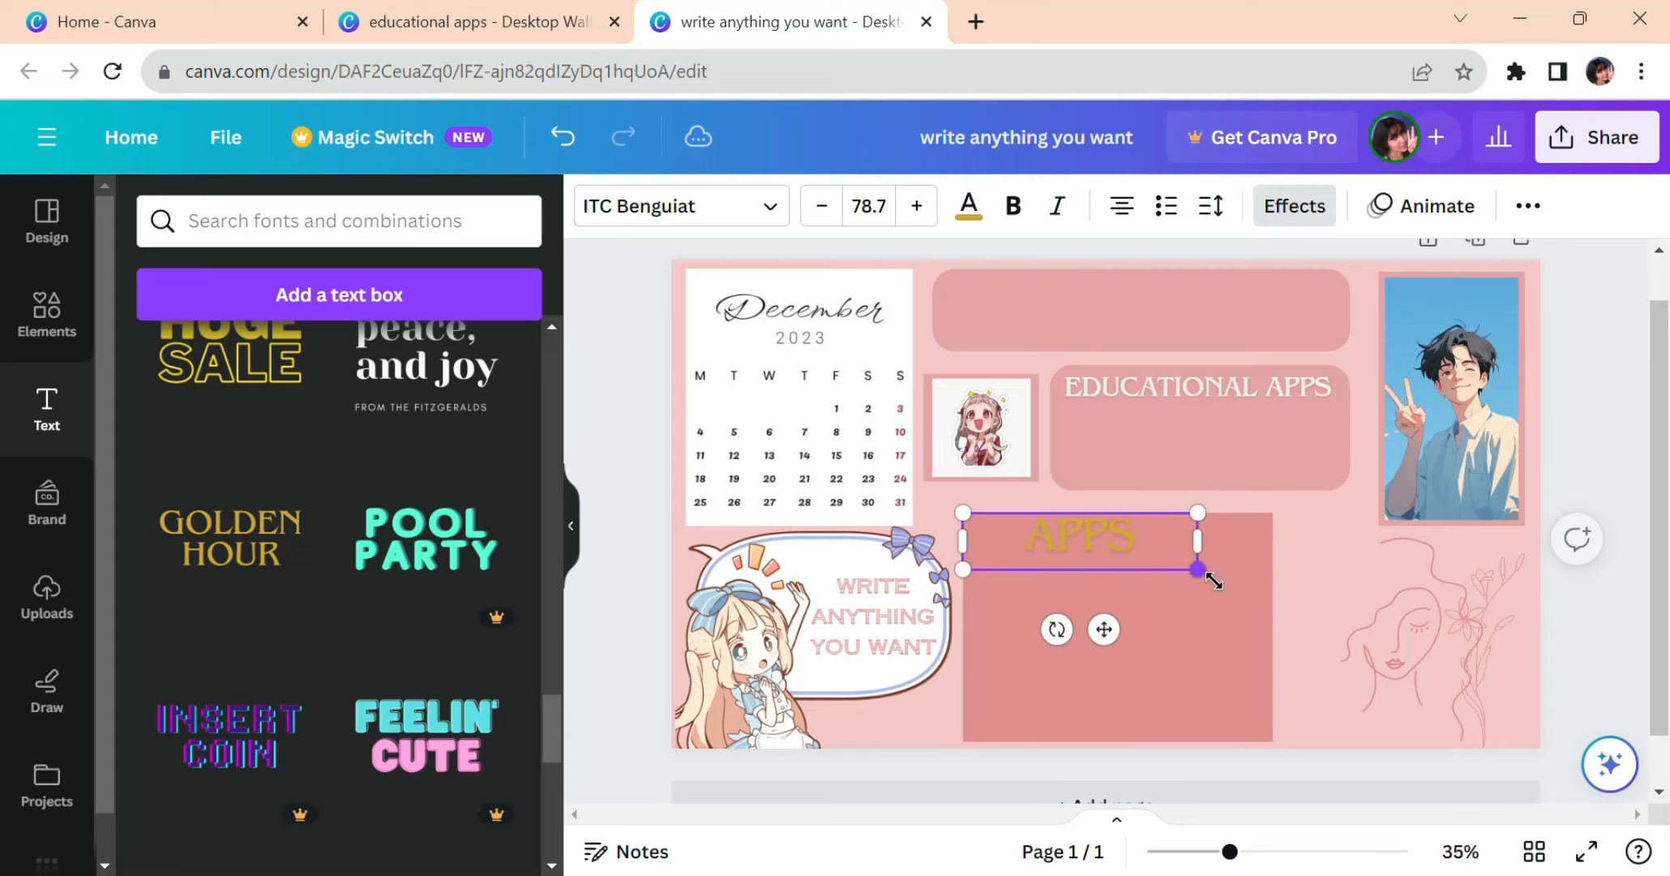
mouse_move(1118, 638)
left_mouse_down()
mouse_move(1155, 642)
mouse_move(1141, 634)
left_mouse_up()
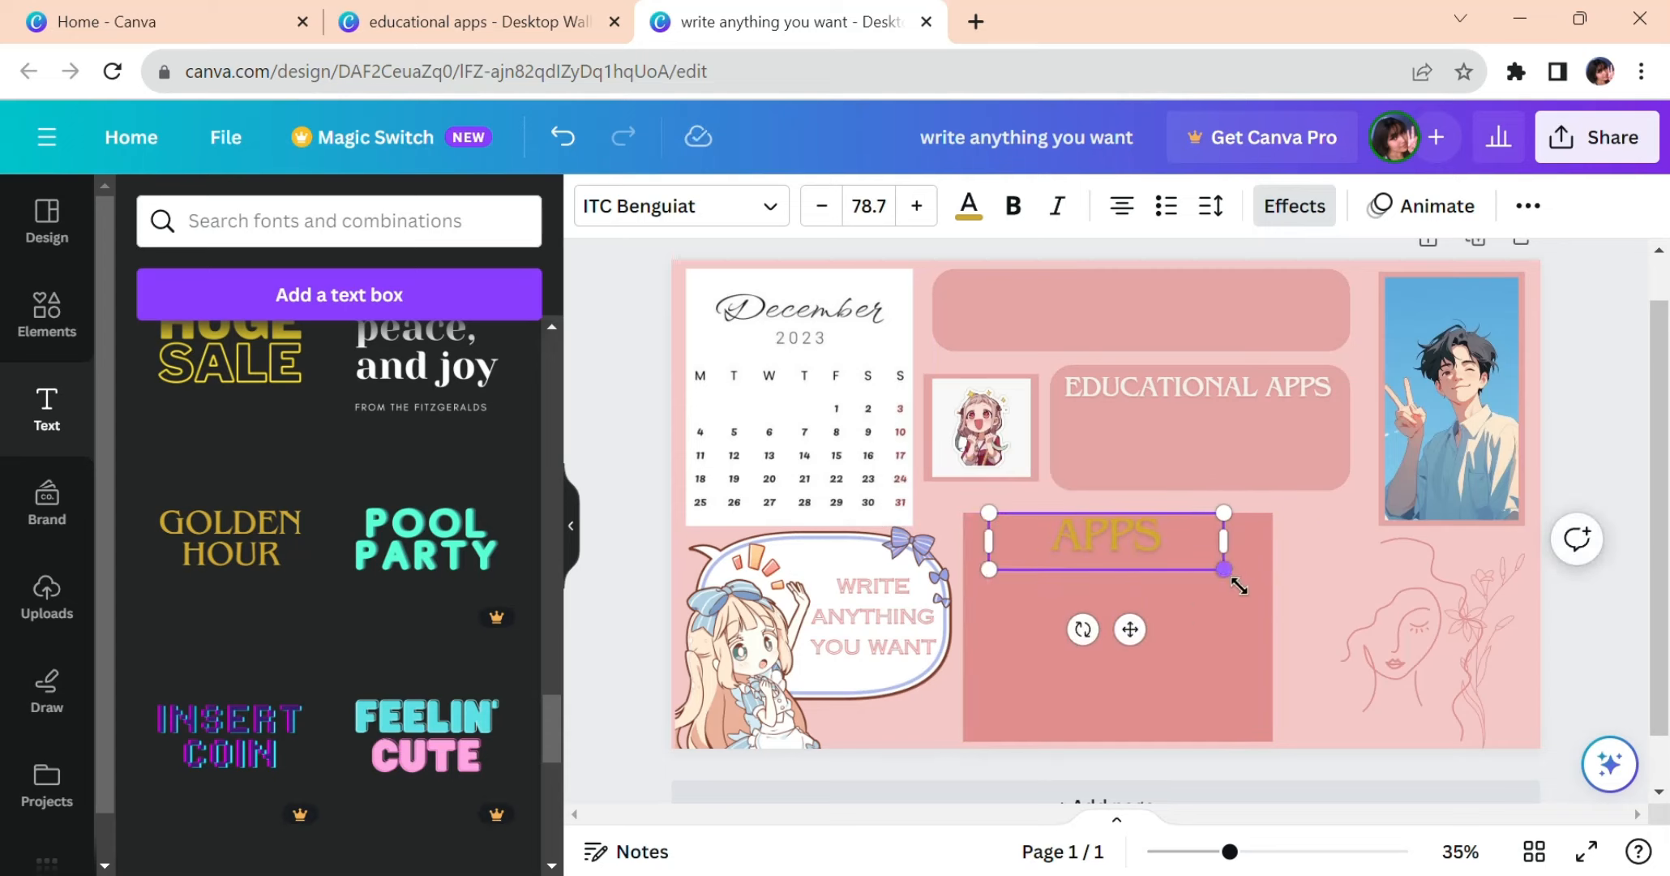
Shrink the "APPS" heading to font size 63 and recenter it along the upper edge of the large pink rectangle
left_click_drag(1228, 577, 1192, 573)
left_click_drag(1123, 626, 1145, 628)
Recolor the "APPS" heading to the document's off-white, nudge it slightly lower inside the large pink rectangle, and deselect it
left_click(970, 208)
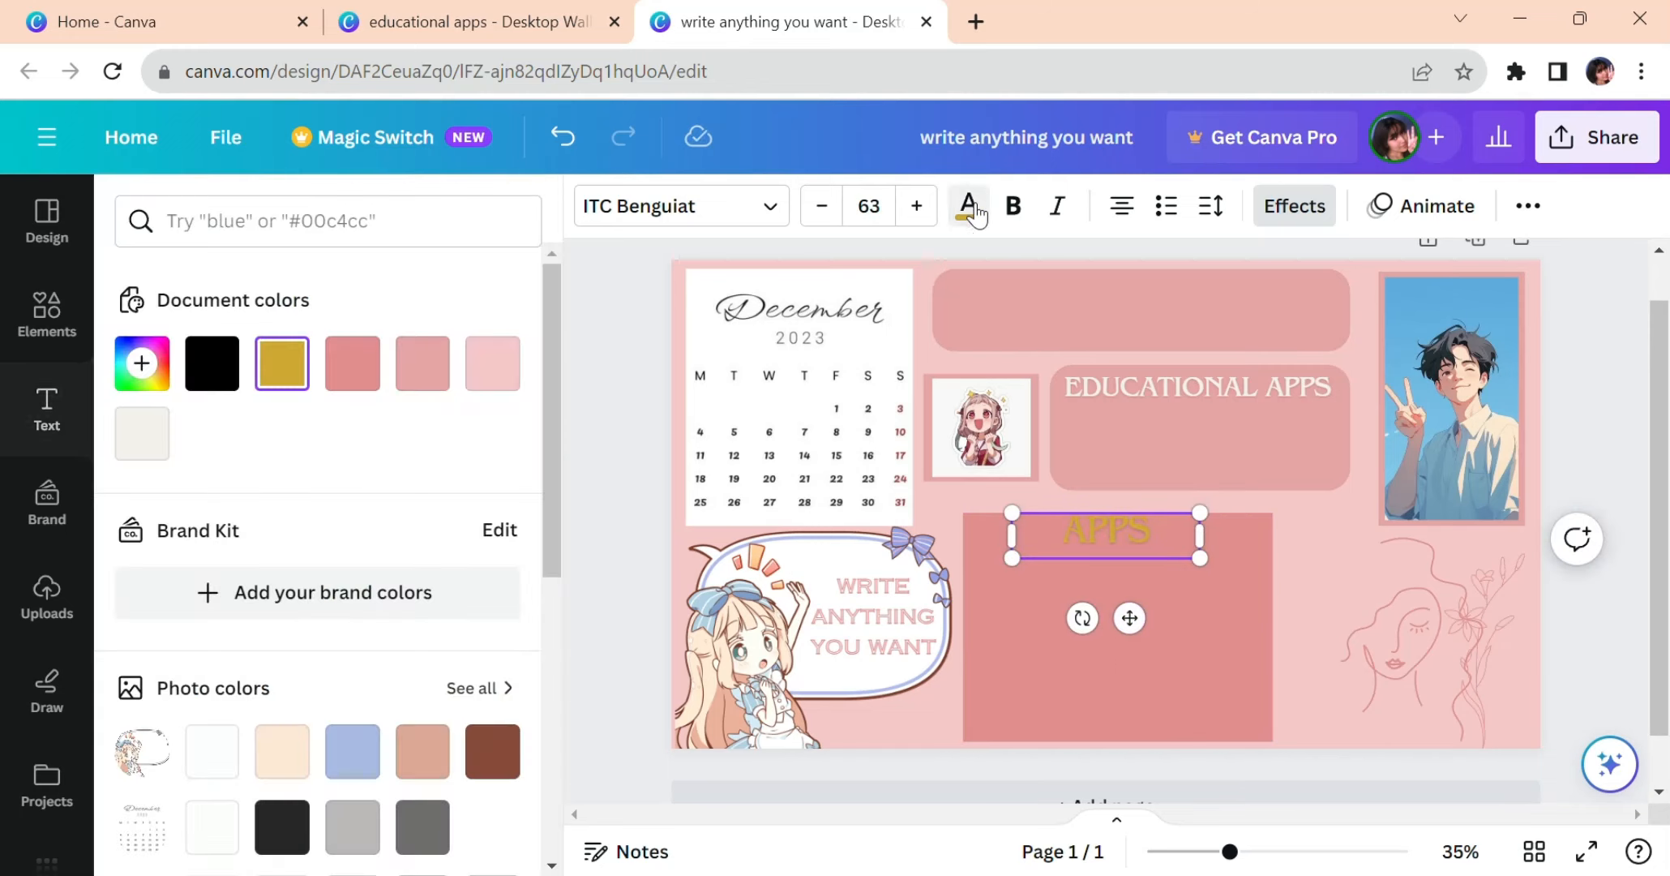
left_click(146, 437)
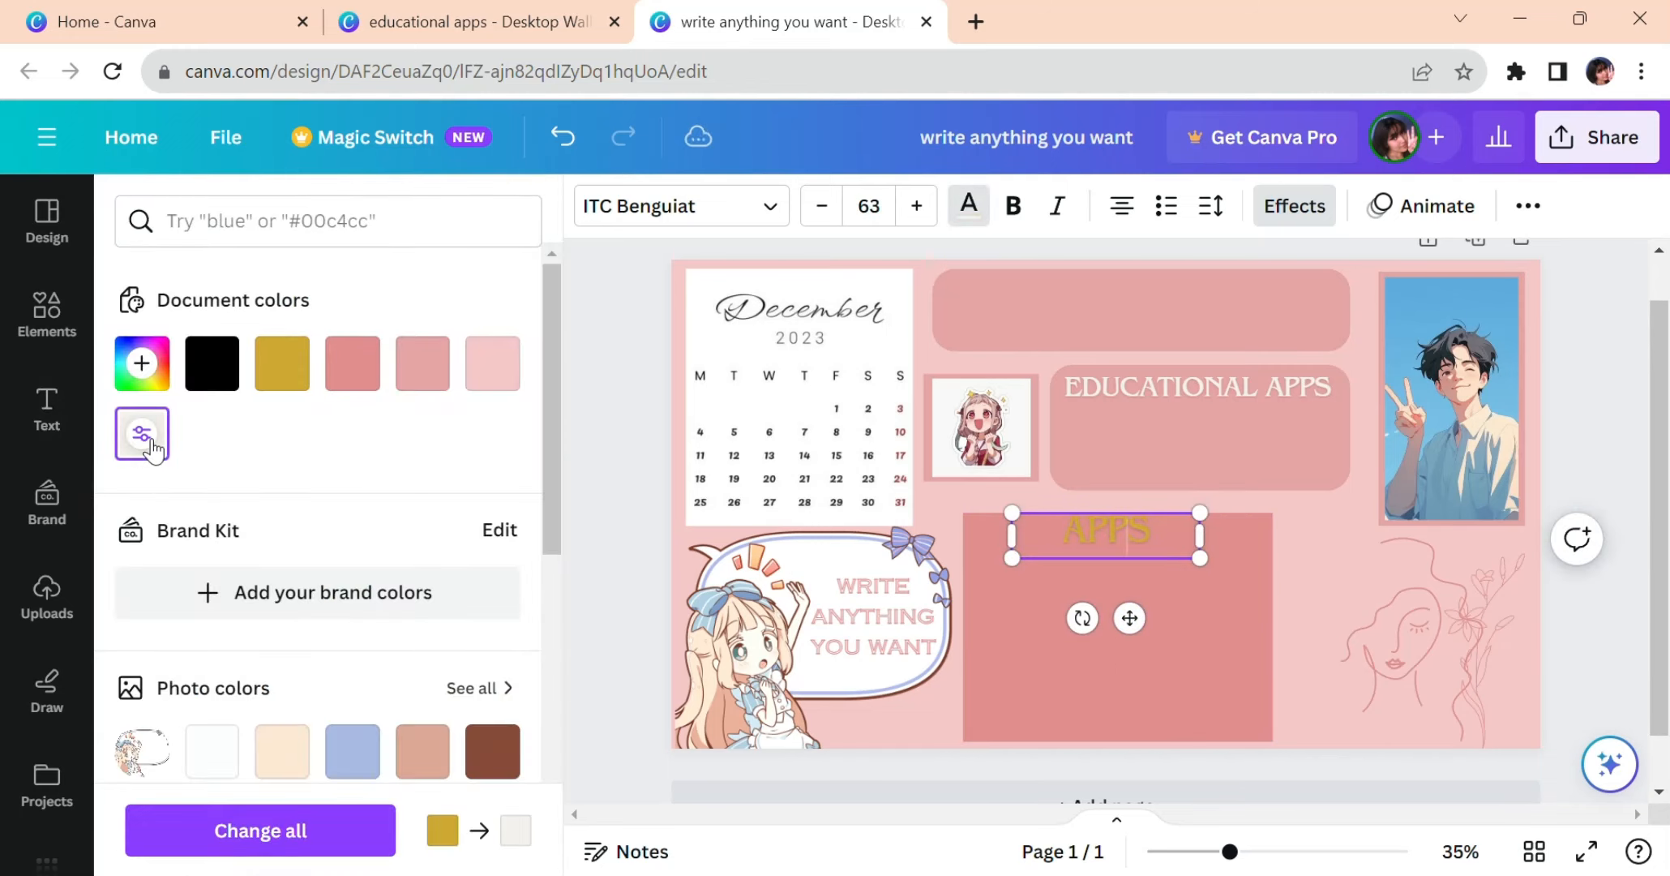
left_click(1315, 560)
left_click(1109, 548)
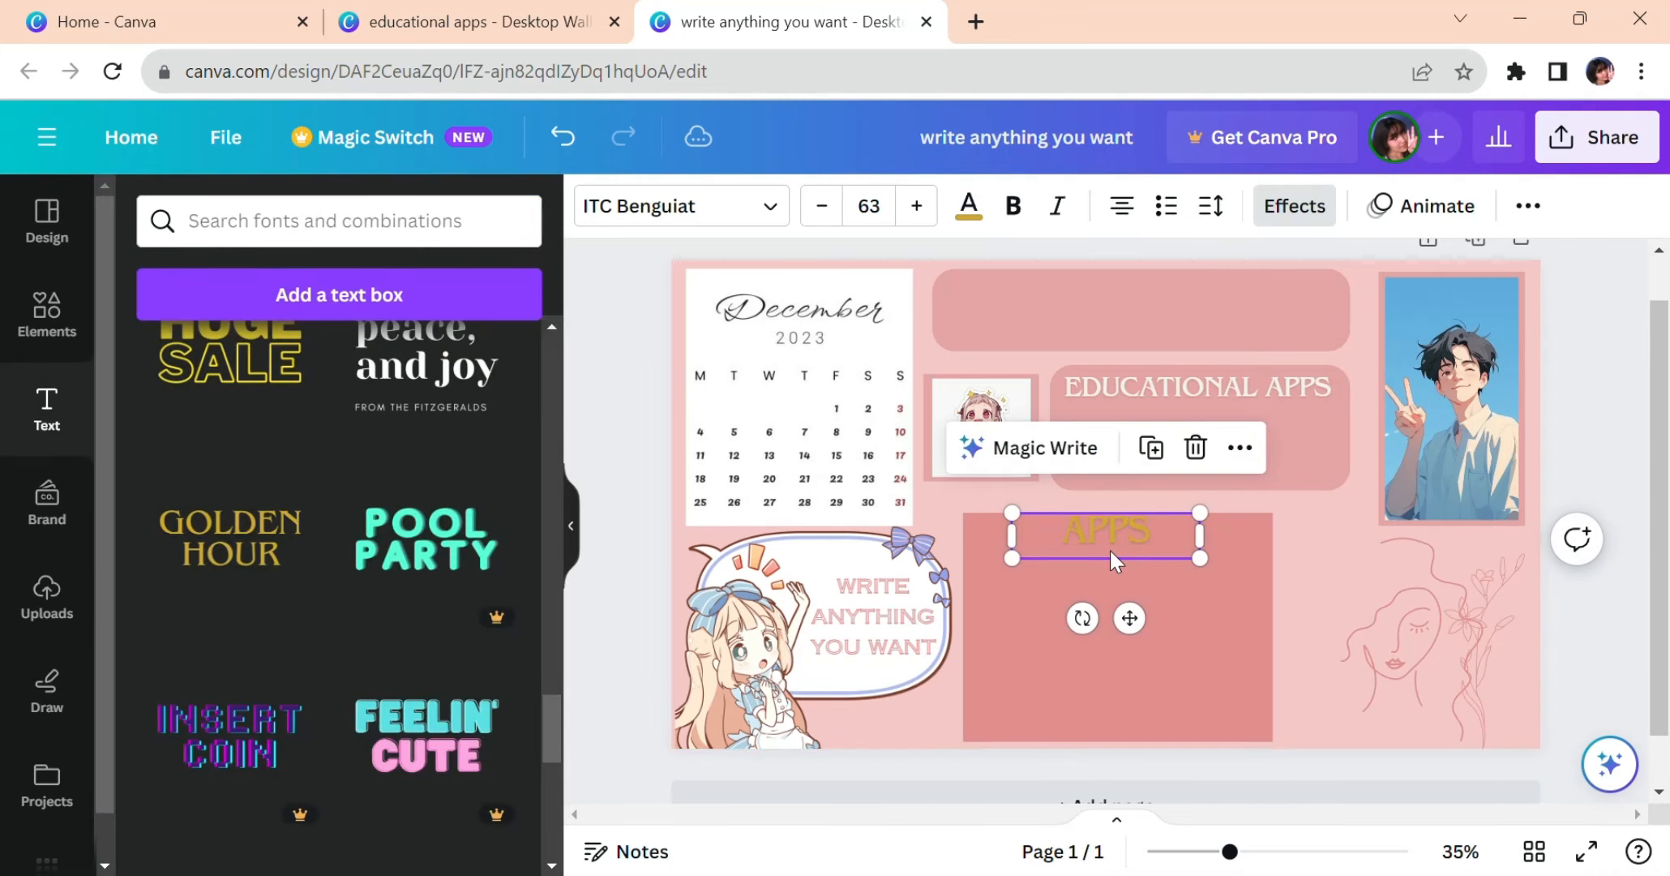
left_click_drag(1109, 548, 1111, 561)
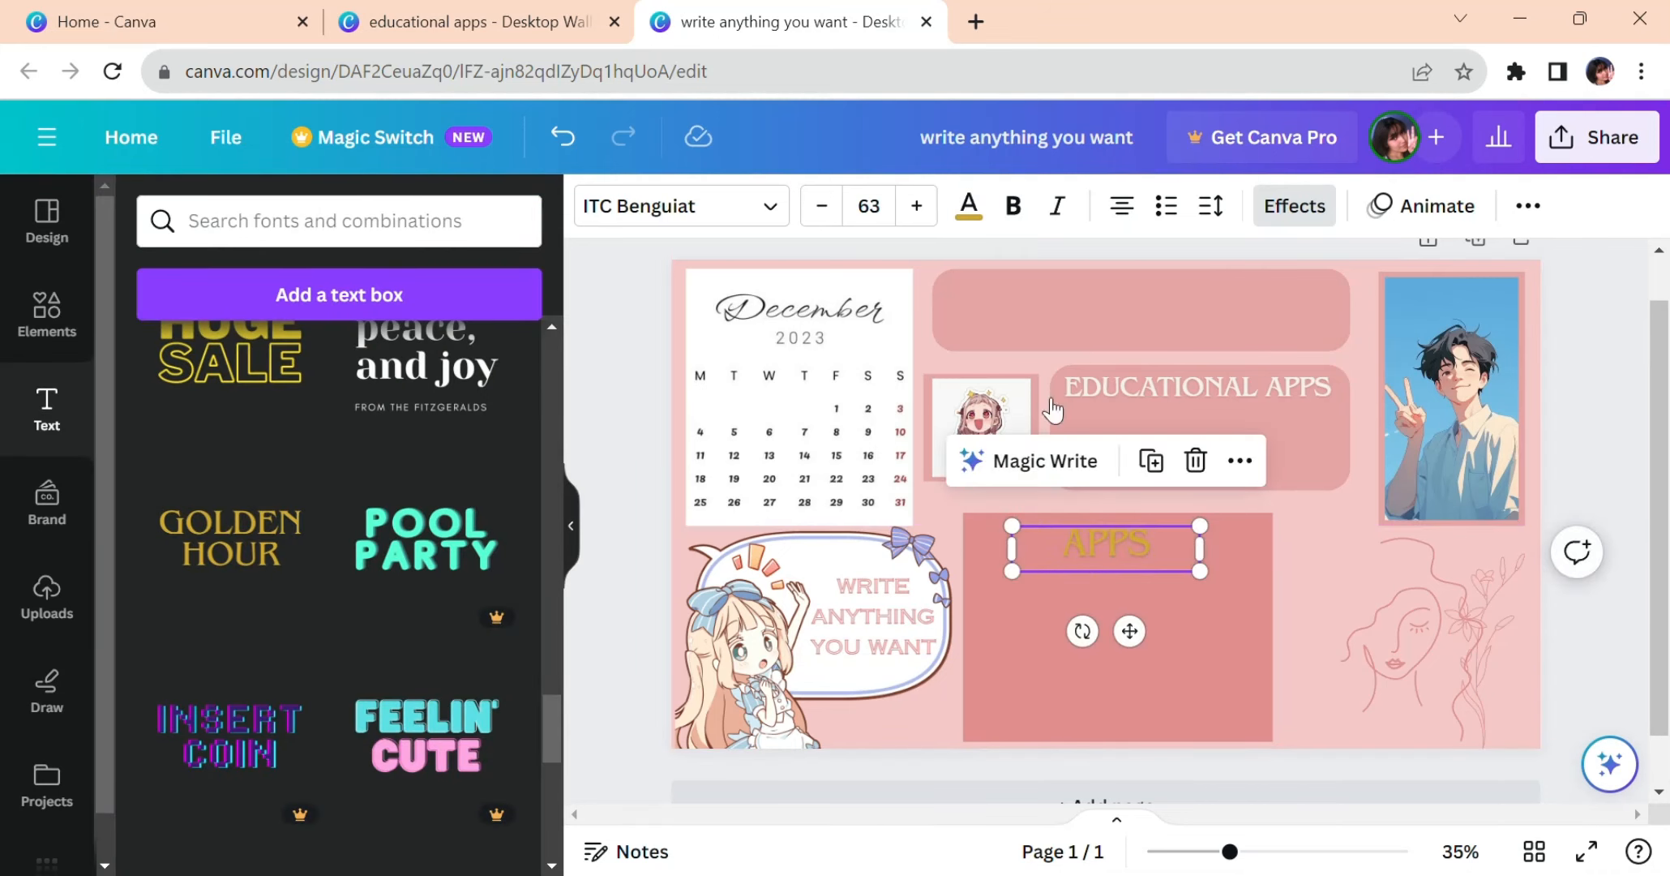
left_click(970, 208)
left_click(166, 448)
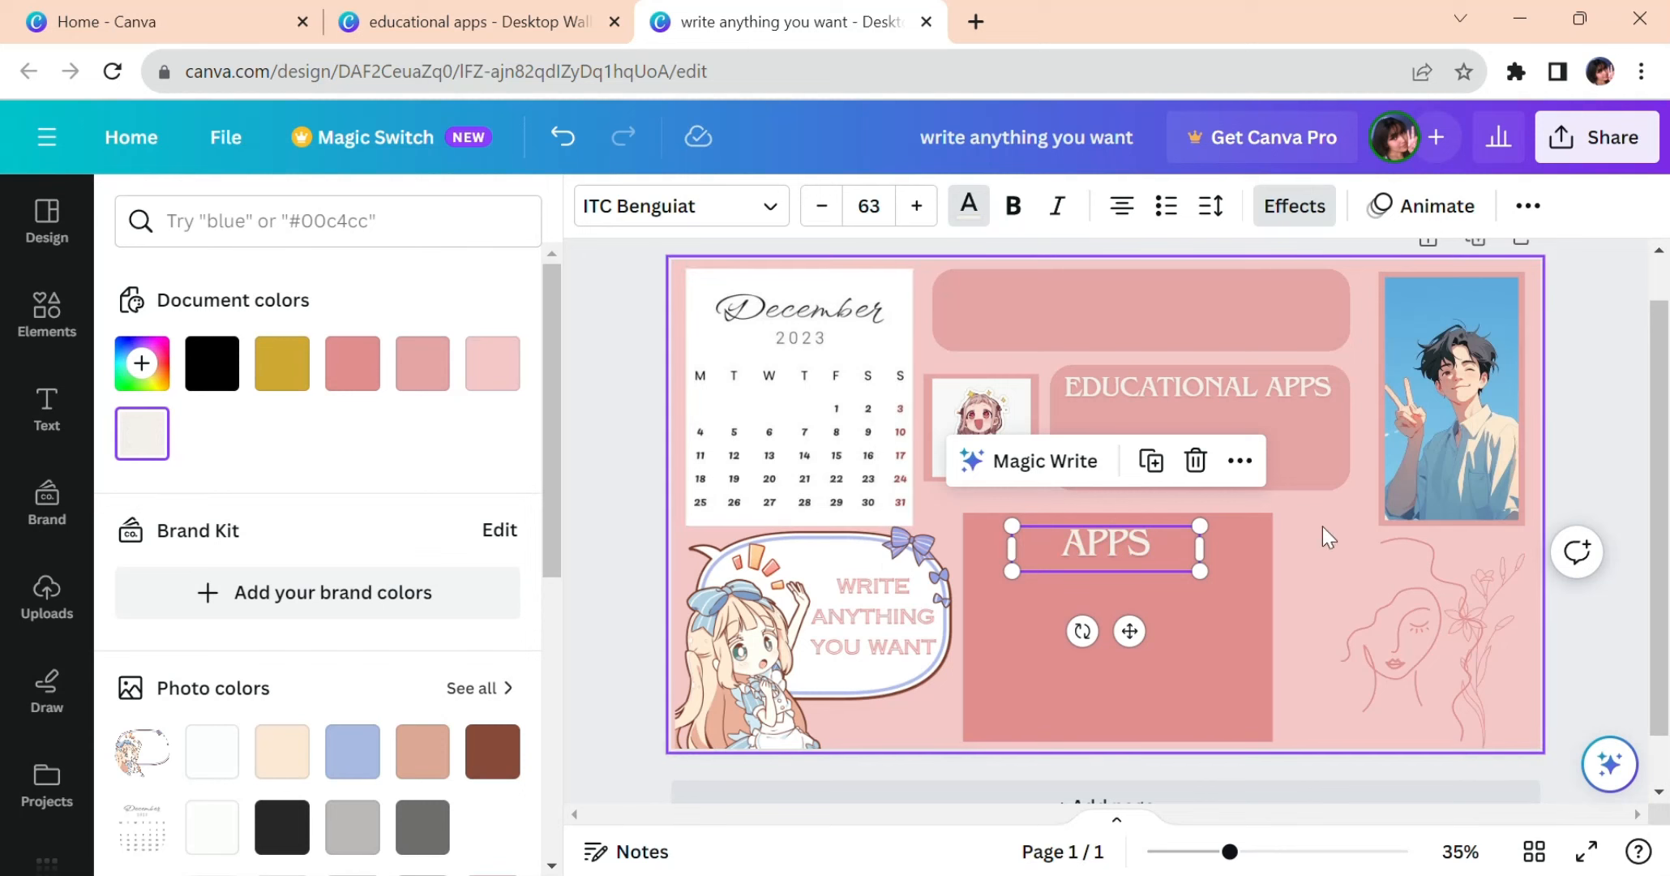
left_click(1329, 547)
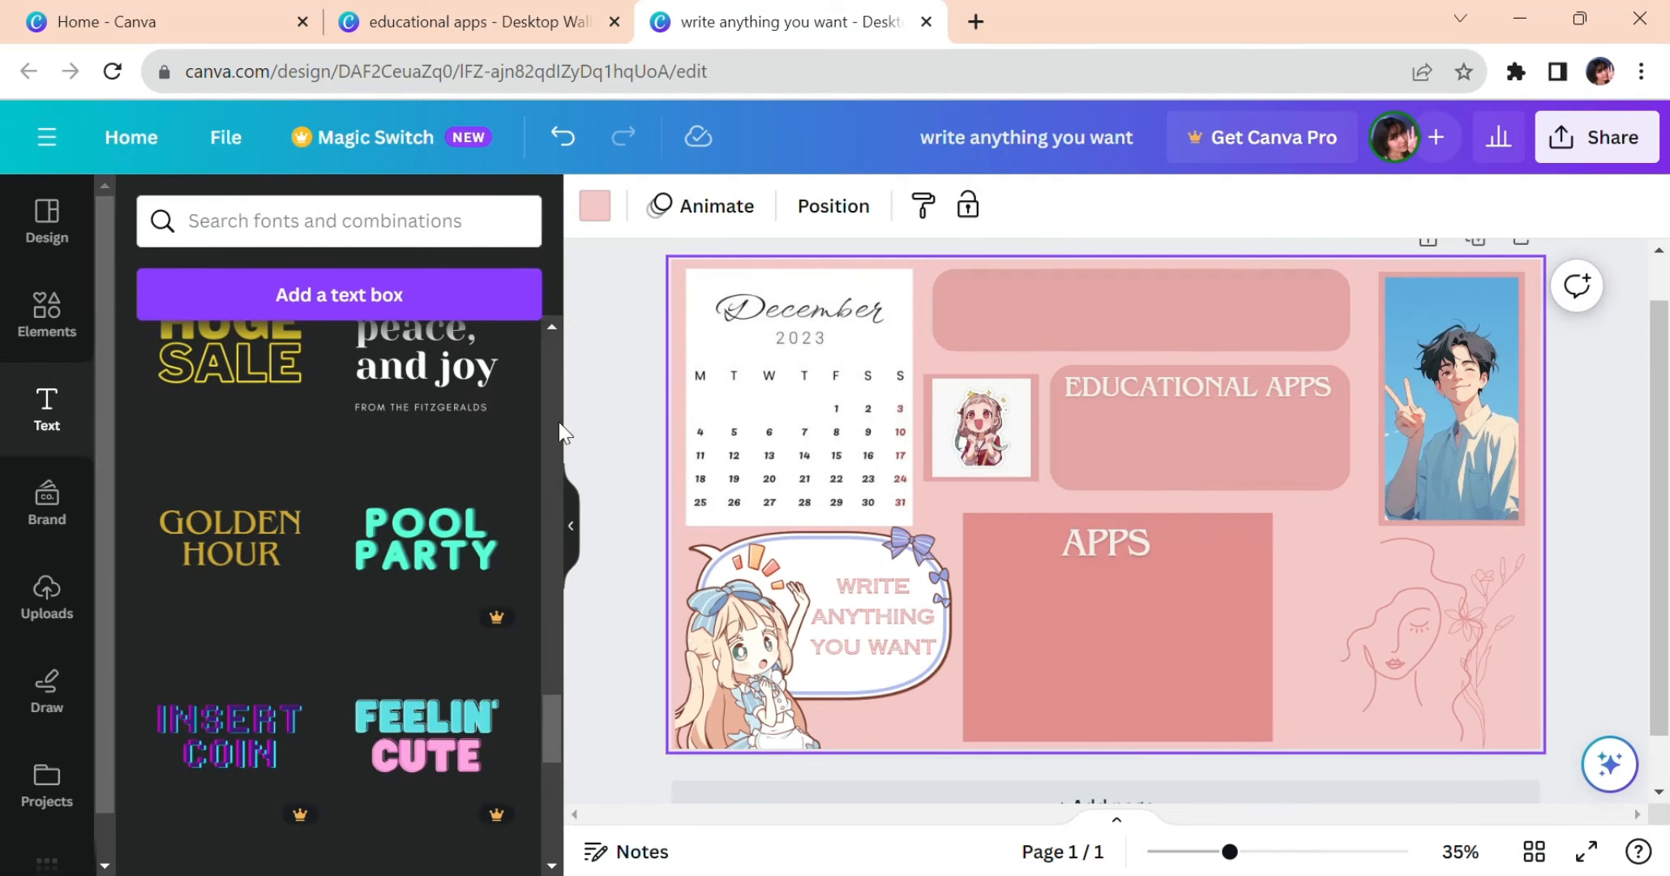
Place a copy of the off-white "APPS" heading in the empty rounded box above "EDUCATIONAL APPS"
left_click(1116, 554)
left_click_drag(1114, 548, 1163, 287)
left_click(1192, 615)
left_click(1137, 547)
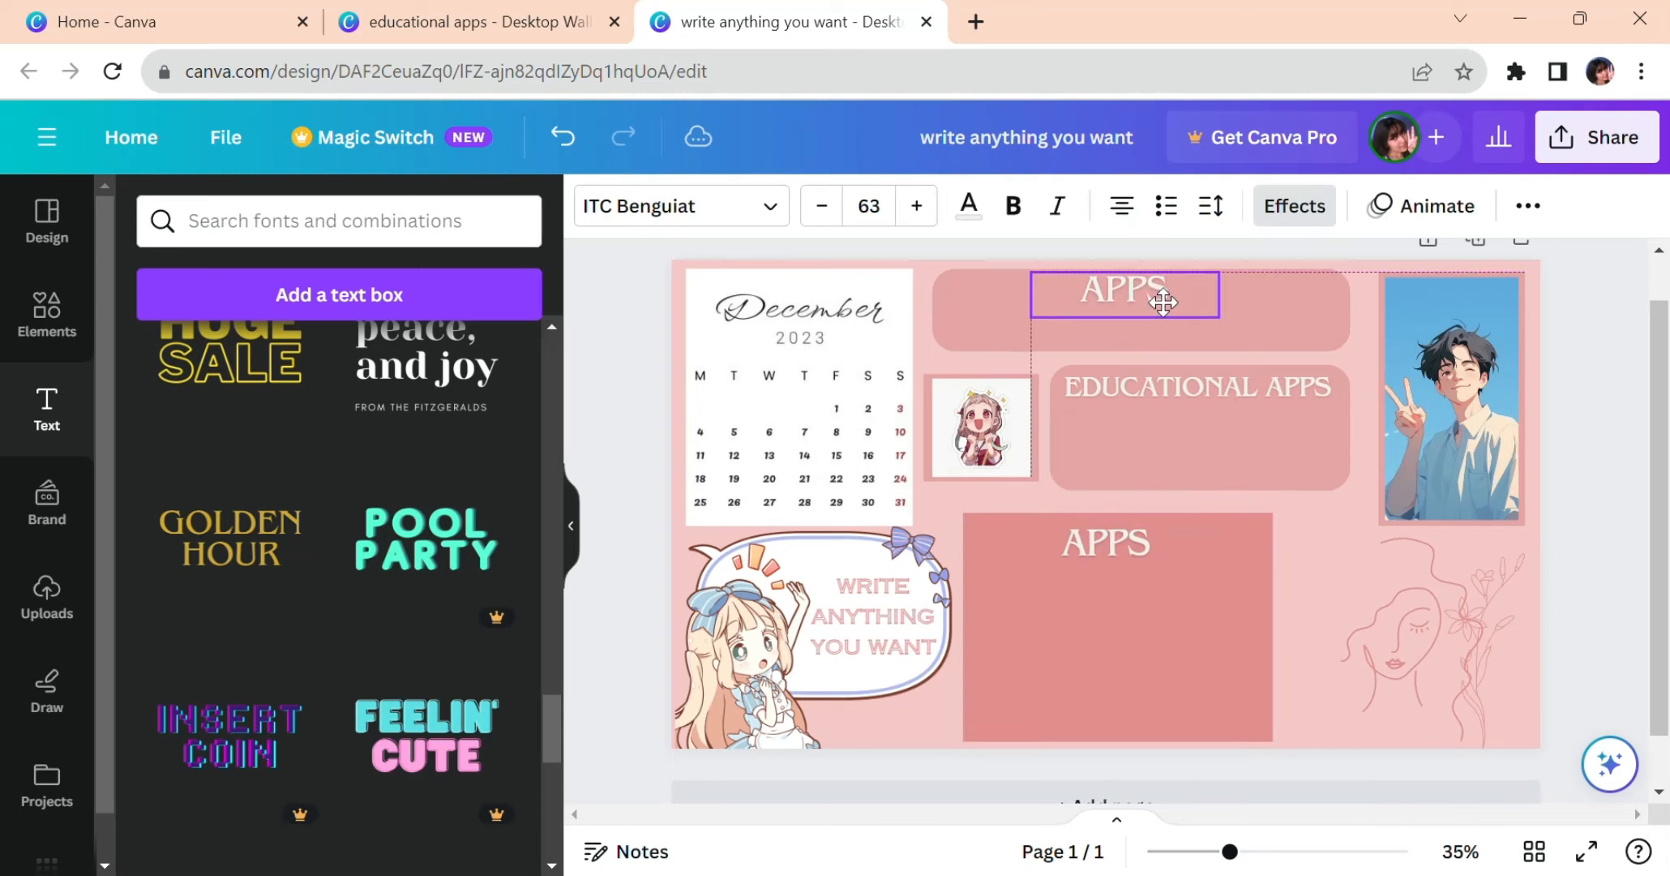
Replace the copied heading's wording with "CLOCK" and move it to the middle of the uppermost rounded box
double_click(1163, 287)
key("BackSpace")
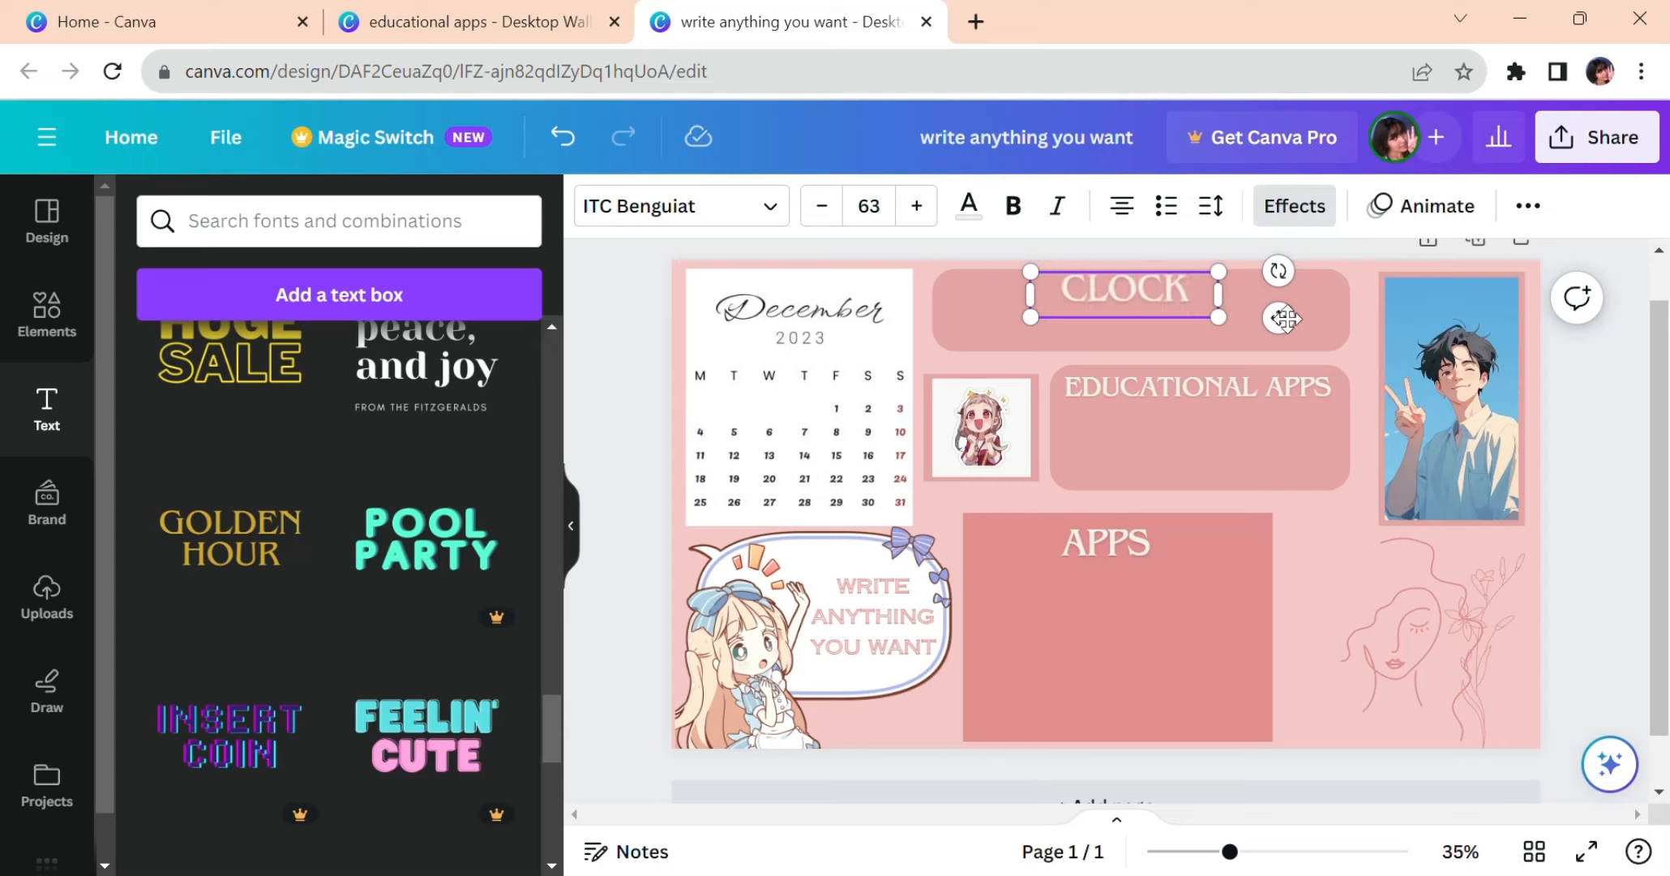
left_click_drag(1289, 334, 1298, 346)
left_click(1301, 357)
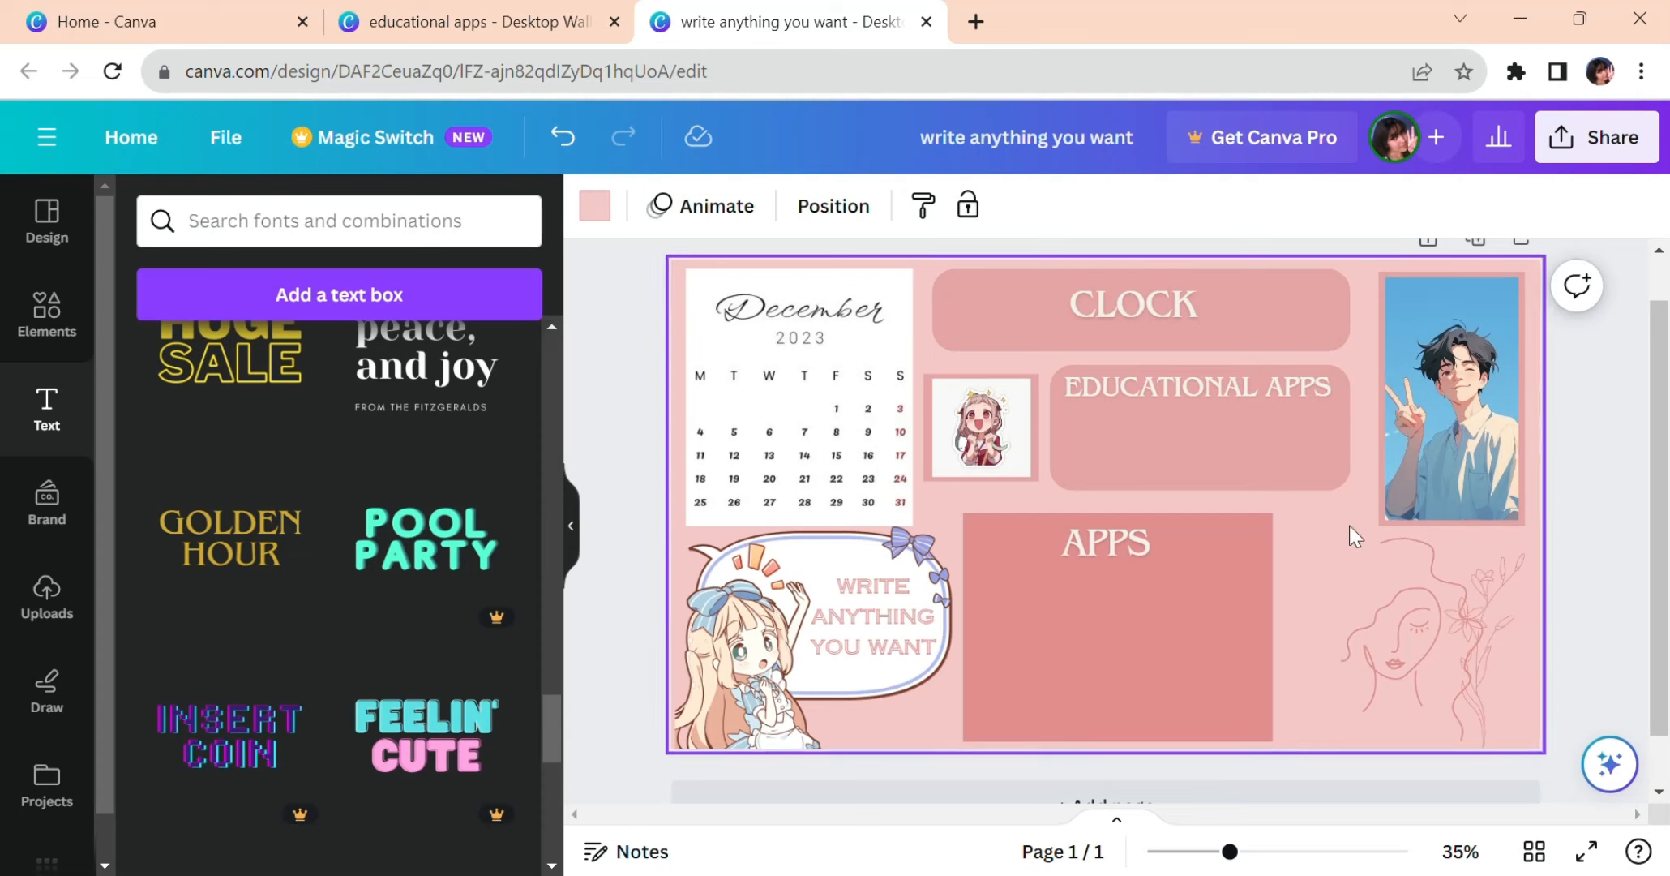
Download the finished wallpaper as a JPG file at 1,920 × 1,080 px
mouse_move(1230, 852)
left_mouse_down()
mouse_move(1200, 854)
mouse_move(1262, 866)
mouse_move(1234, 859)
left_mouse_up()
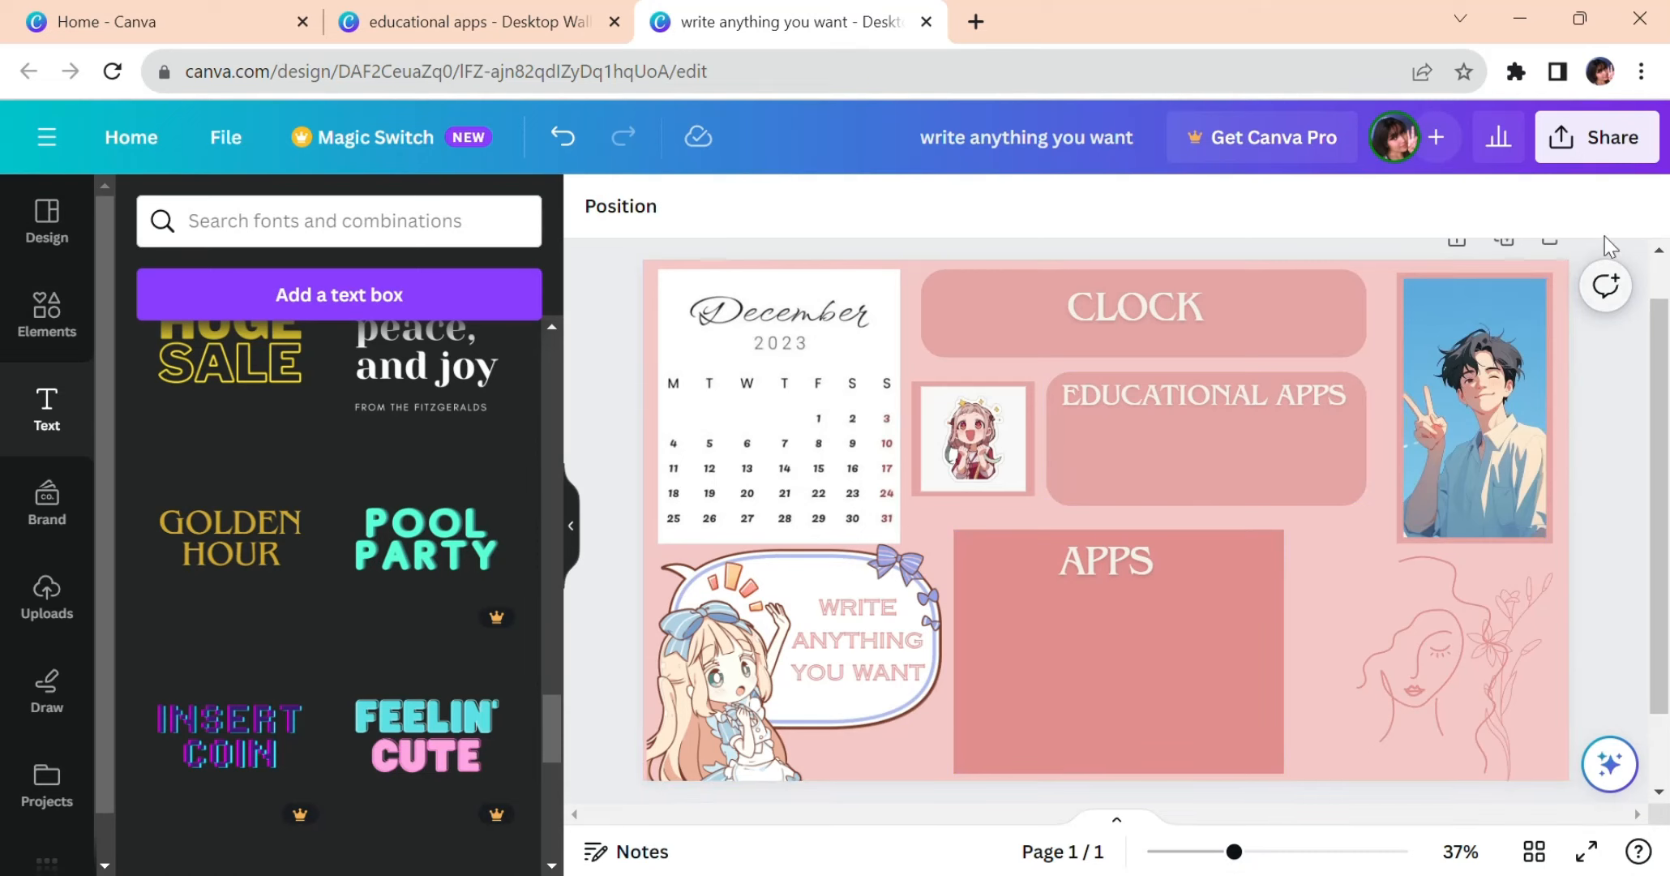
left_click(1610, 150)
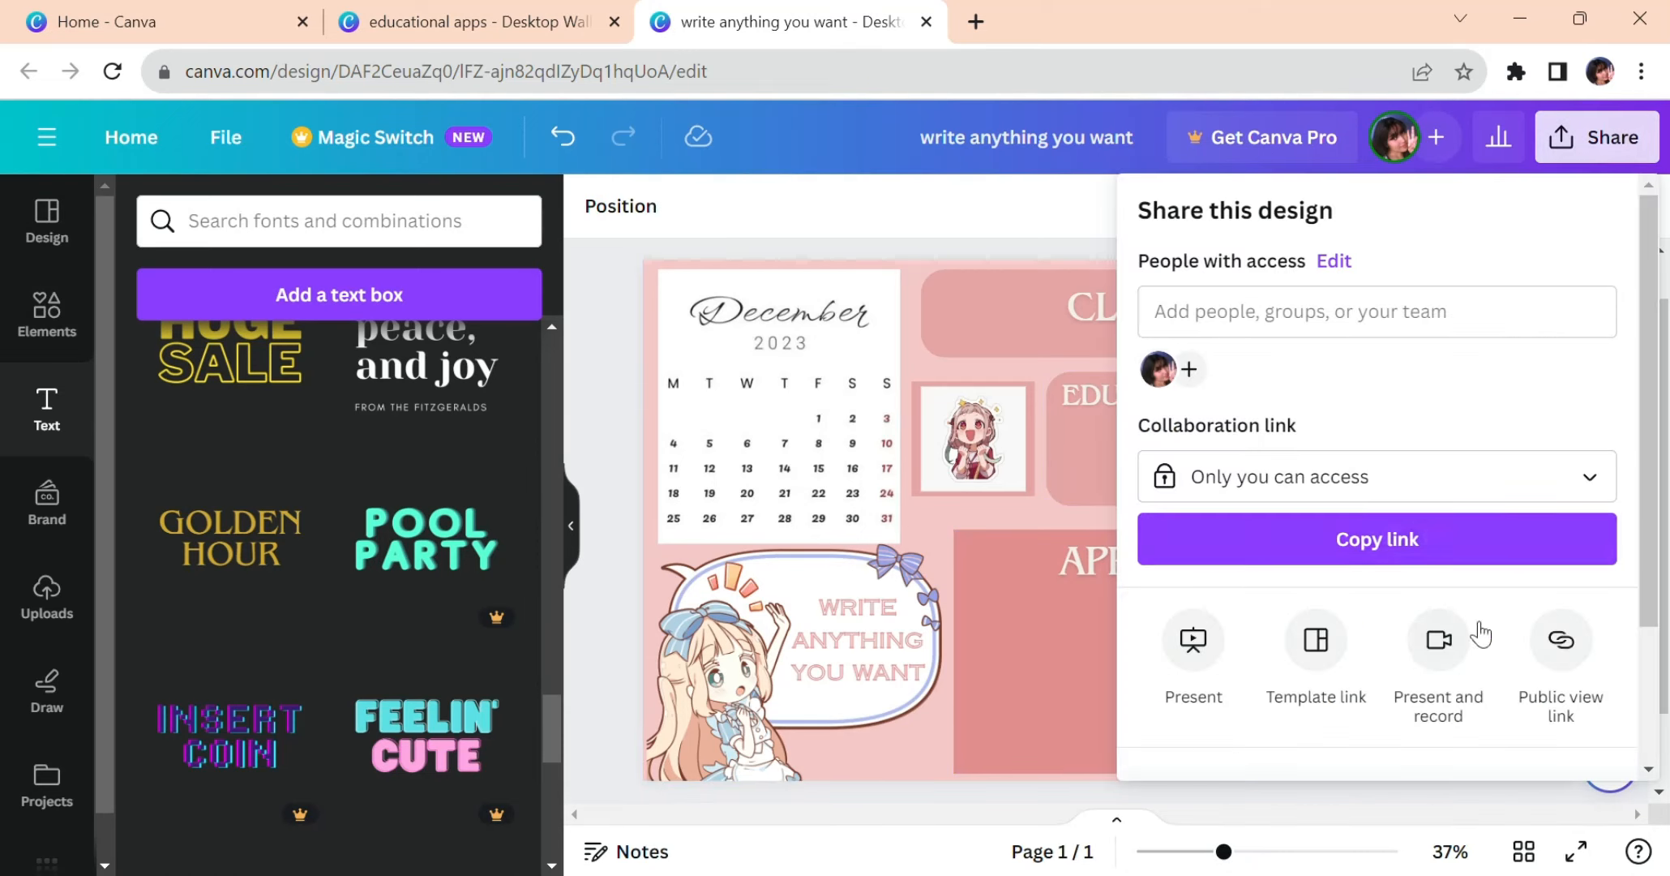
left_click_drag(1644, 478, 1650, 621)
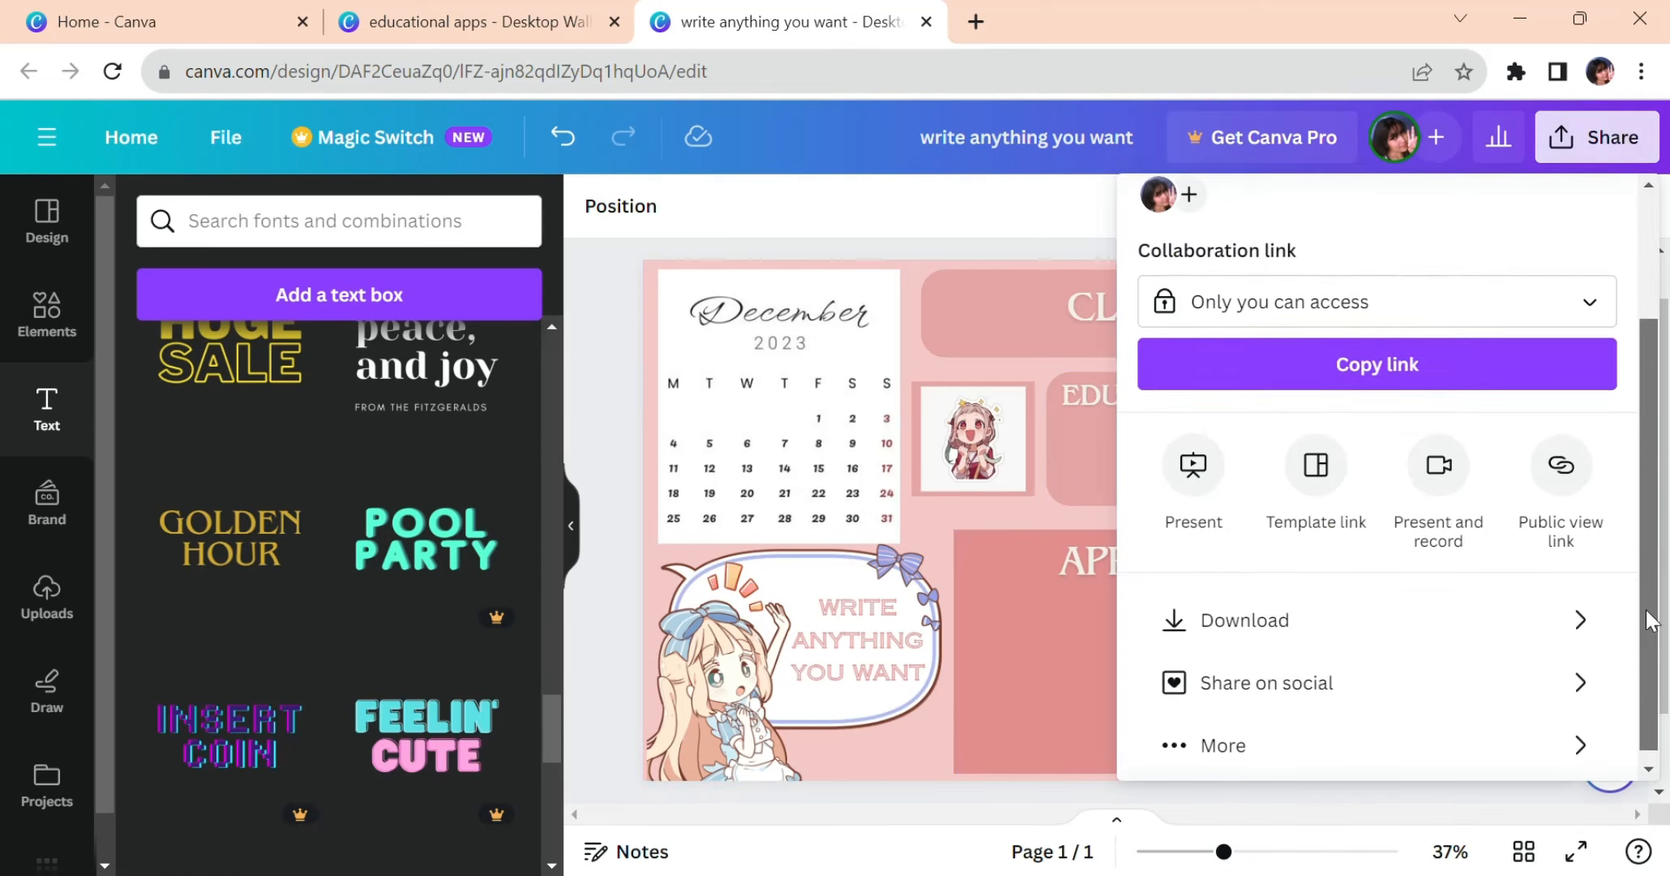
left_click(1507, 626)
left_click(1505, 319)
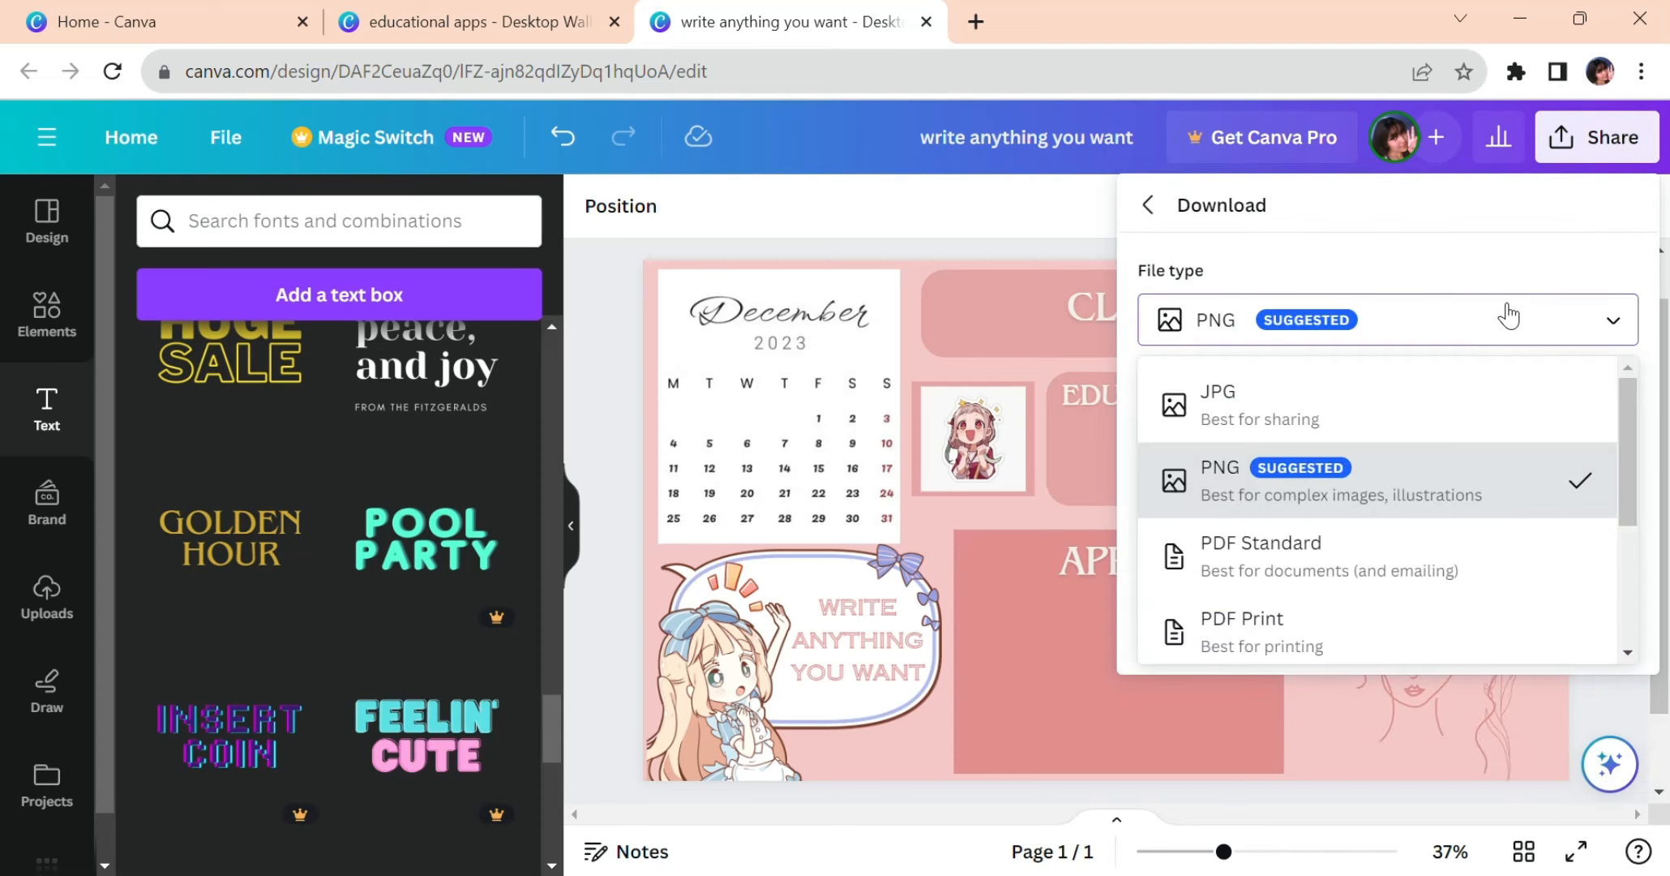
left_click(1517, 327)
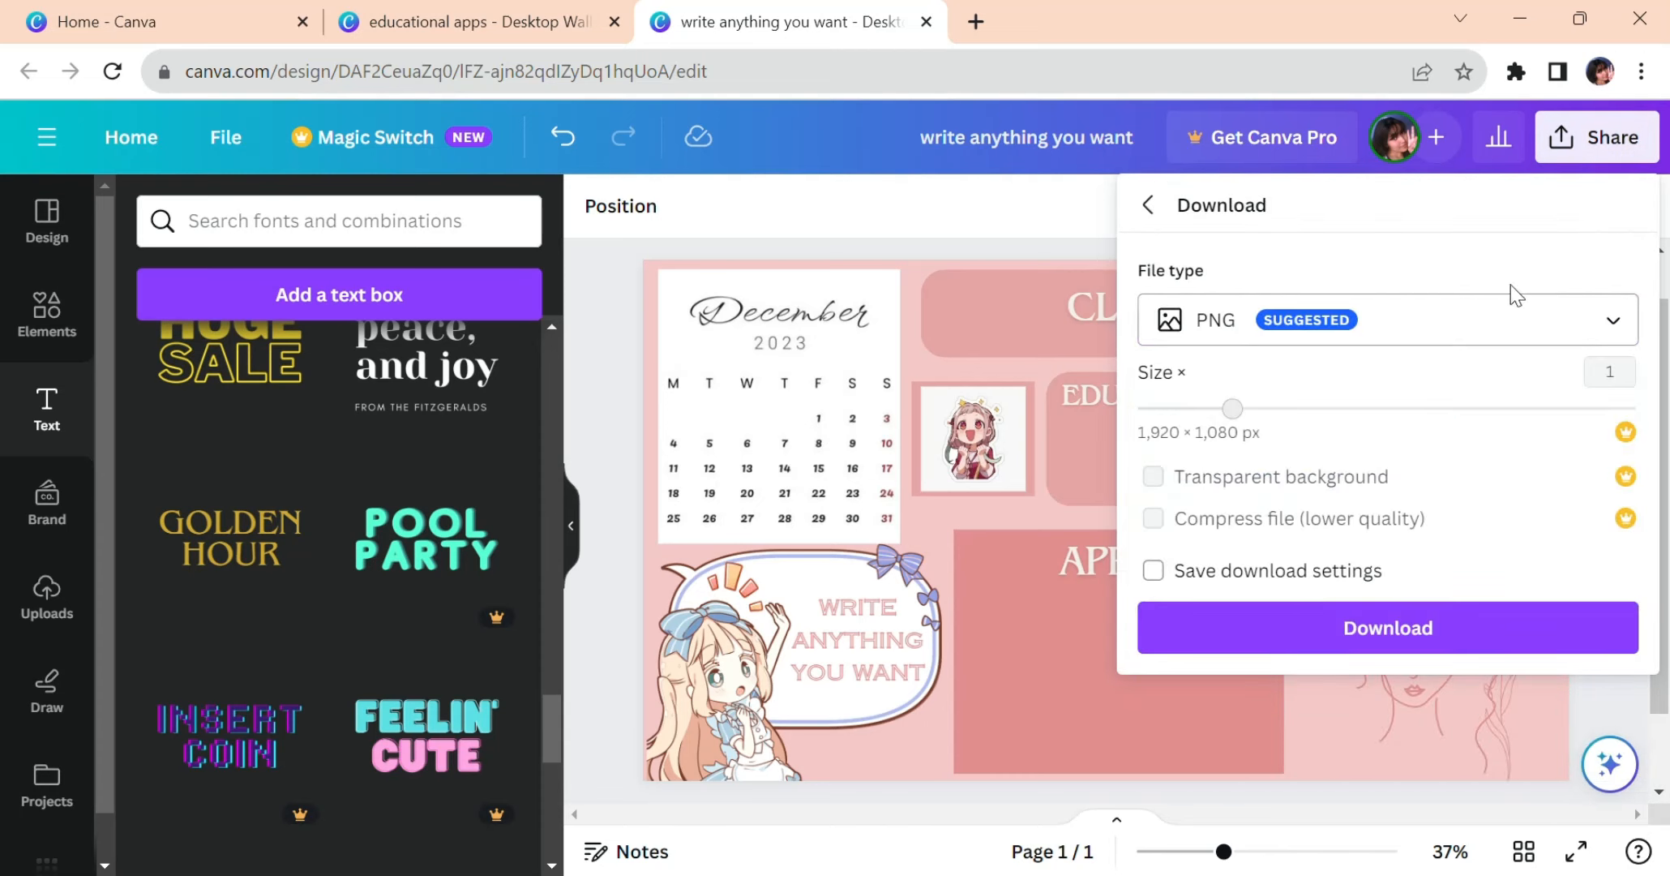
left_click(1543, 317)
left_click(1398, 438)
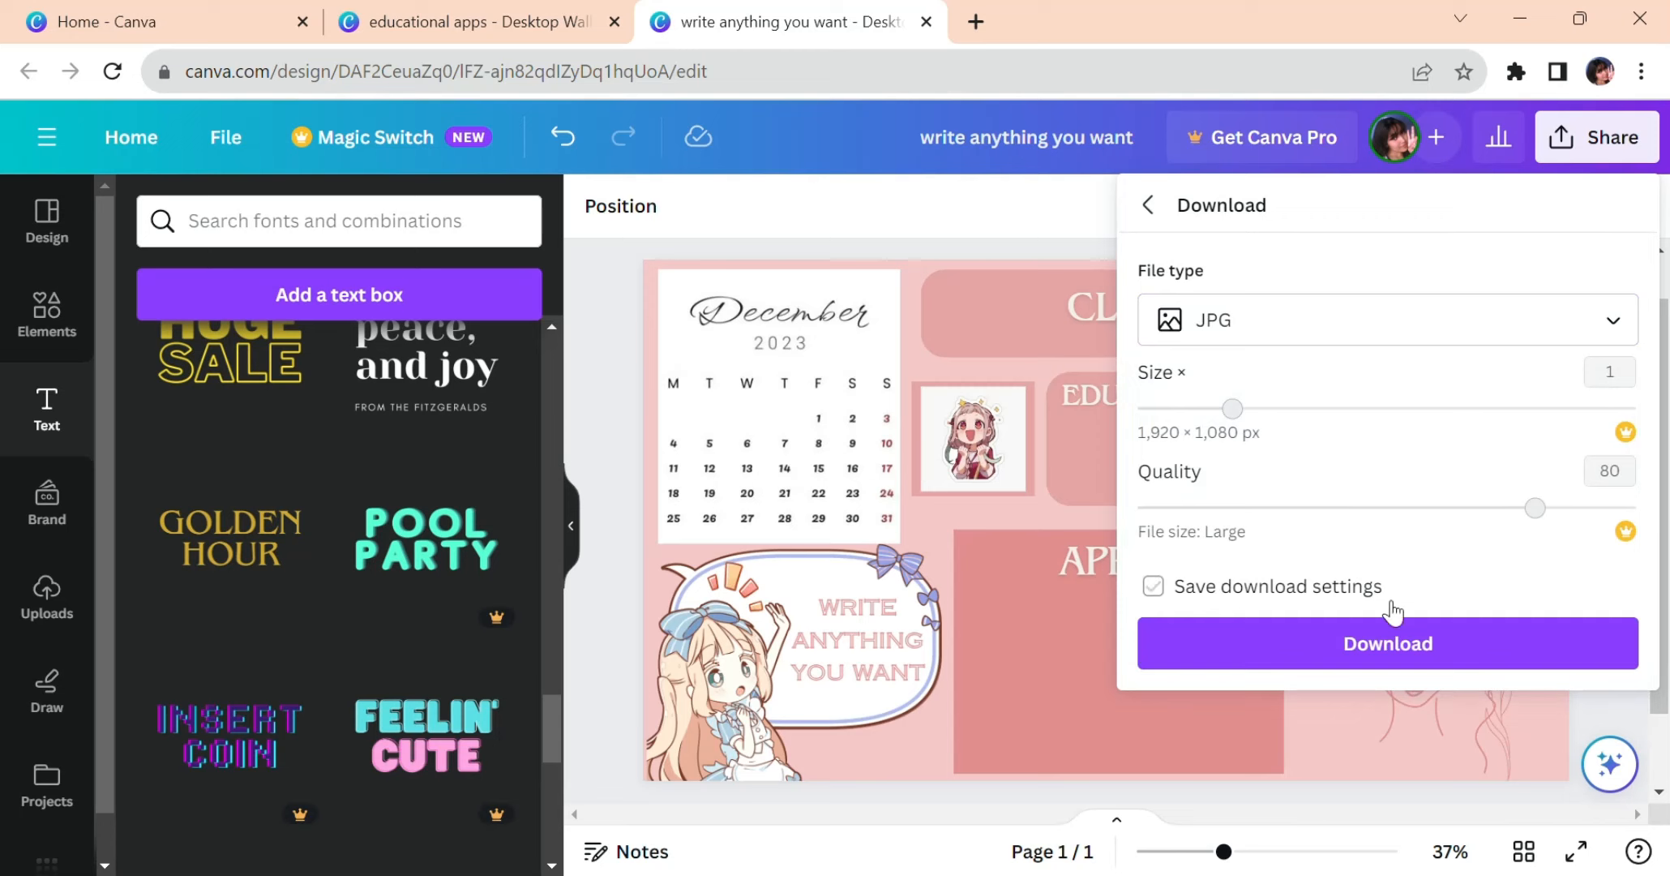
left_click(1392, 640)
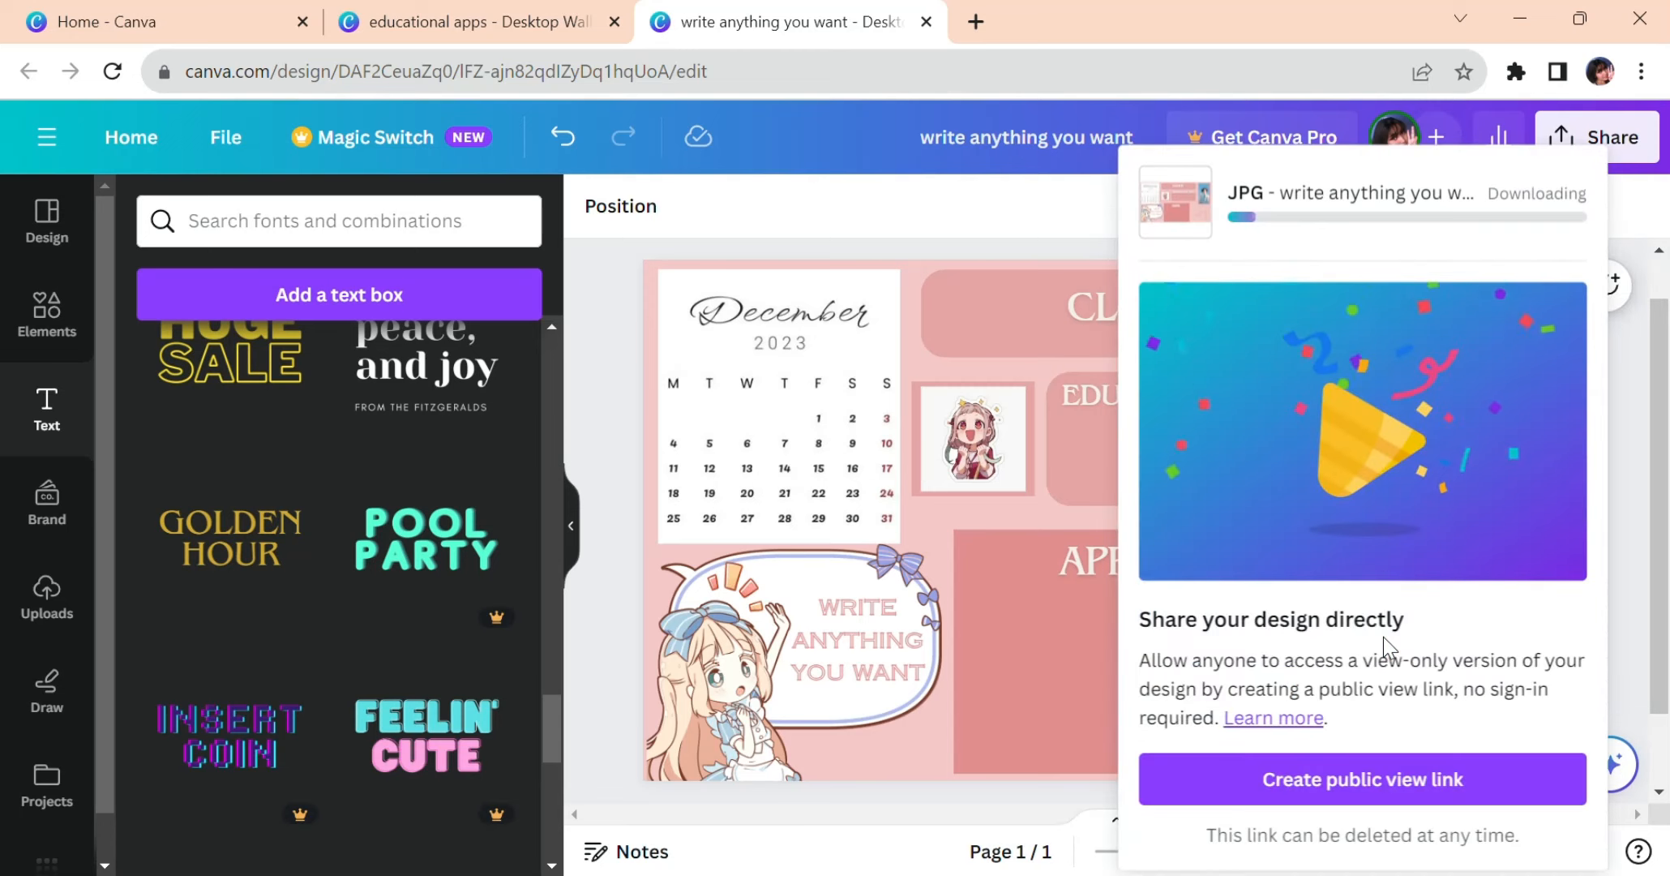